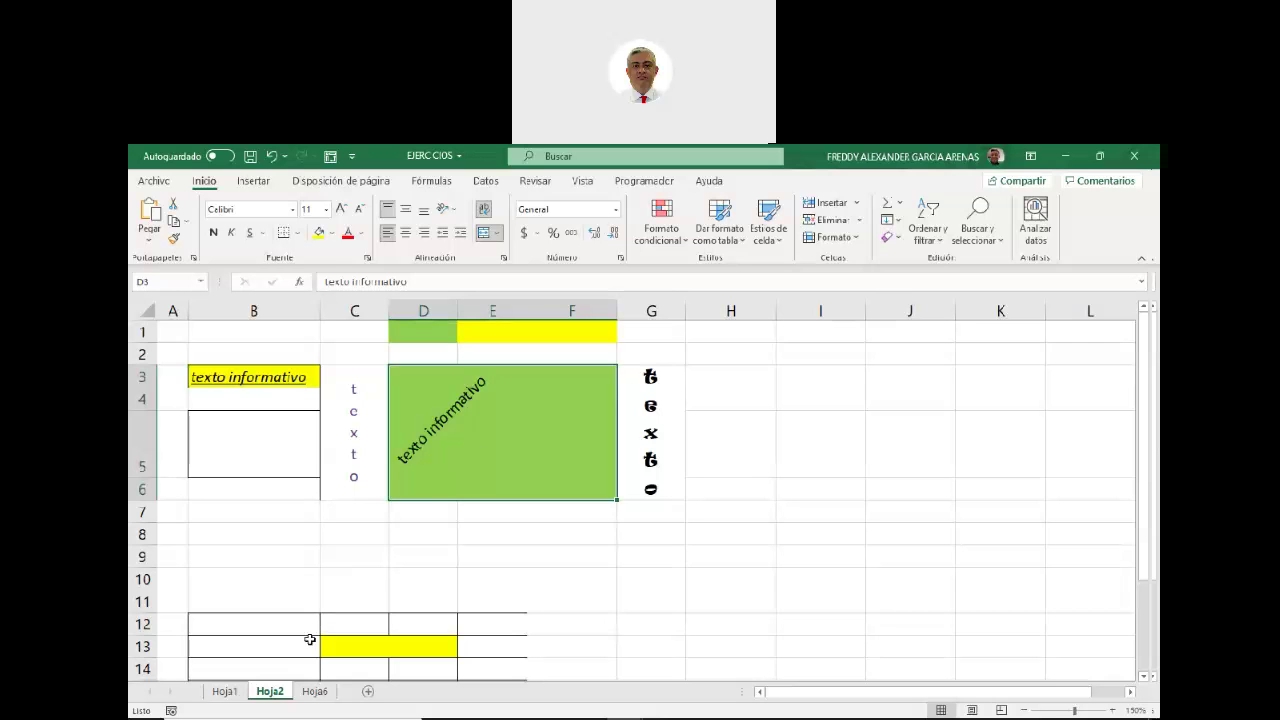
Switch to the Hoja6 sheet and clear the contents of the range D2:F8.
{"action": "left_click", "coordinate": [314, 697]}
{"action": "left_click_drag", "start_coordinate": [383, 364], "coordinate": [640, 506]}
{"action": "key", "text": "Delete"}
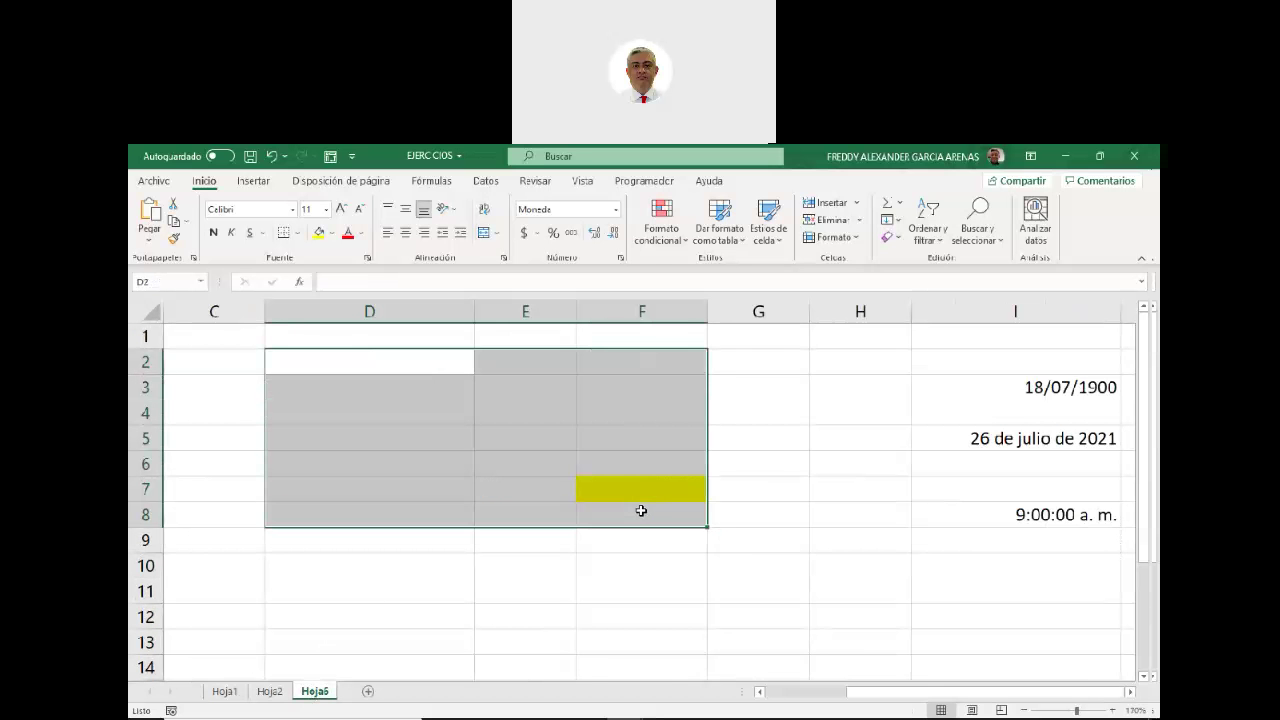
{"action": "left_click", "coordinate": [454, 594]}
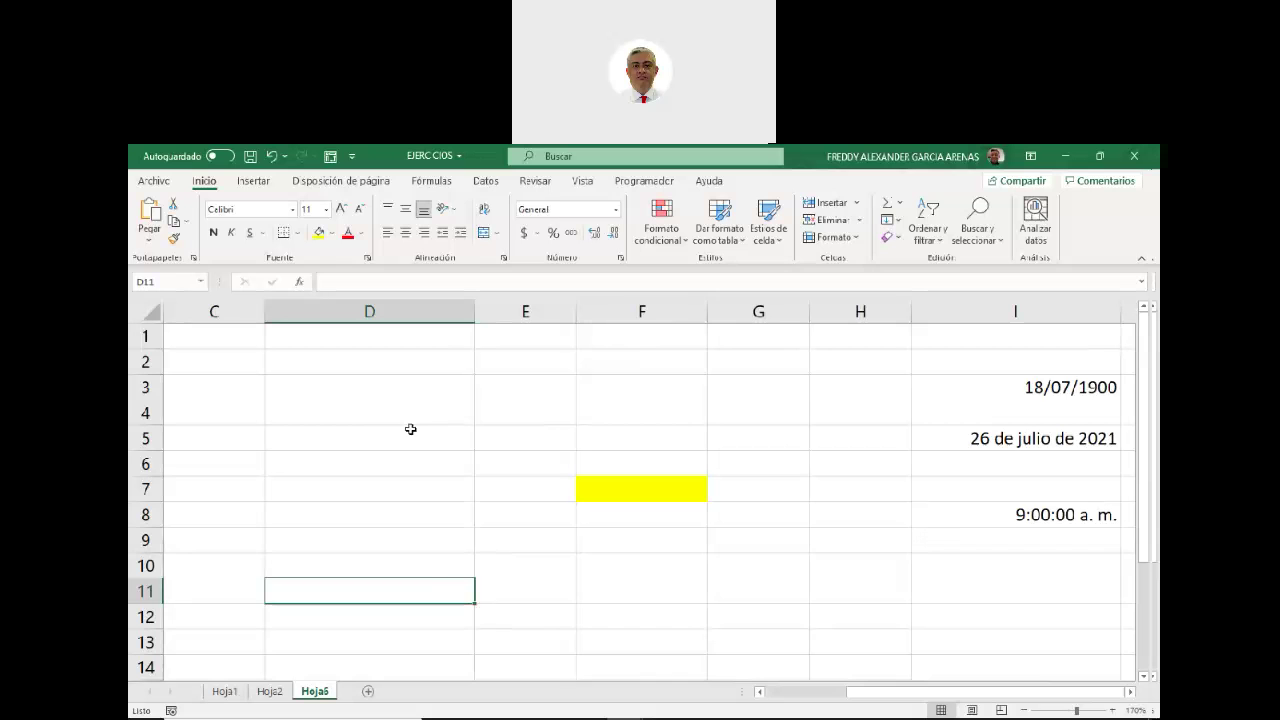
Enter 3000000 in cell D2 and set its number format to General.
{"action": "left_click", "coordinate": [370, 358]}
{"action": "type", "text": "3000000"}
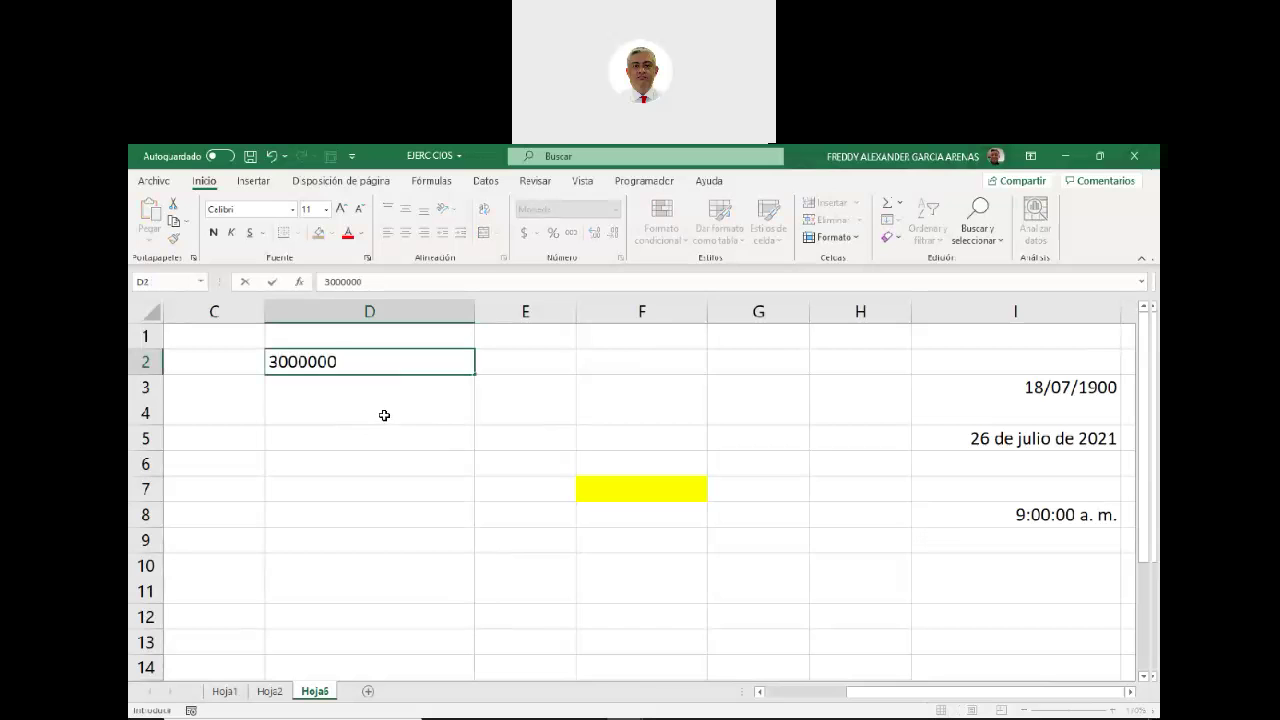
{"action": "left_click", "coordinate": [401, 436]}
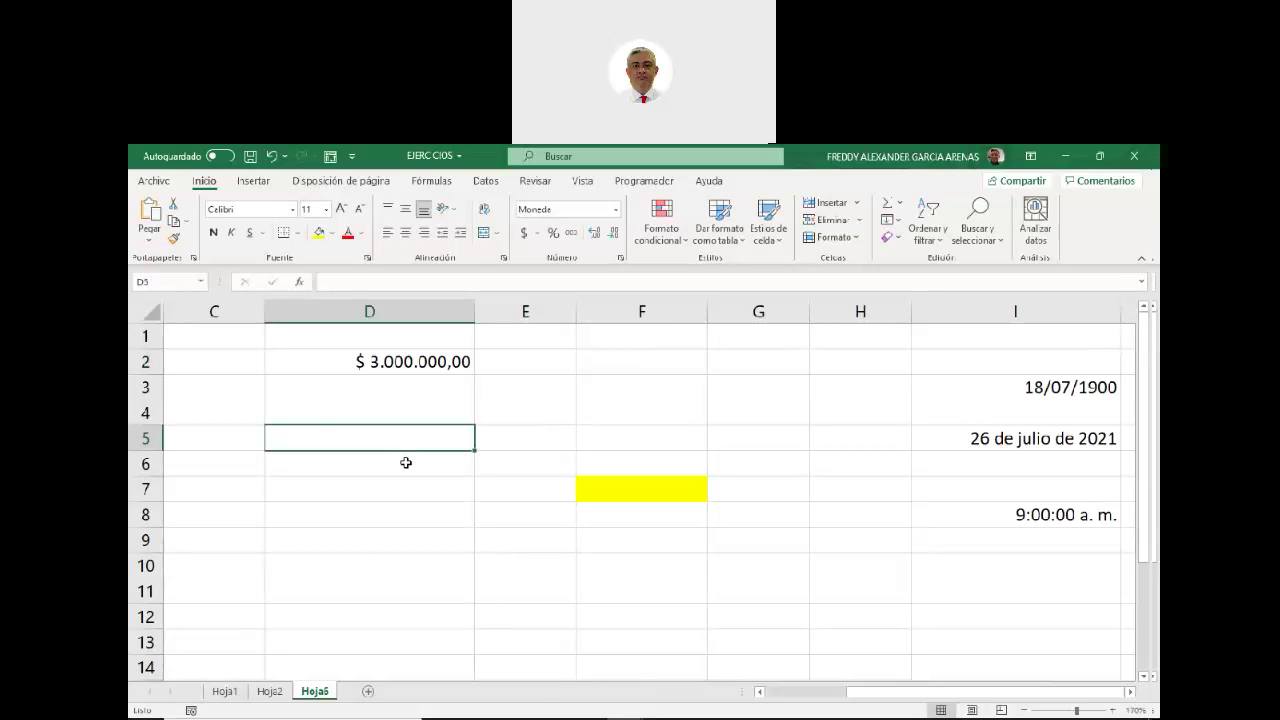
{"action": "left_click", "coordinate": [370, 362]}
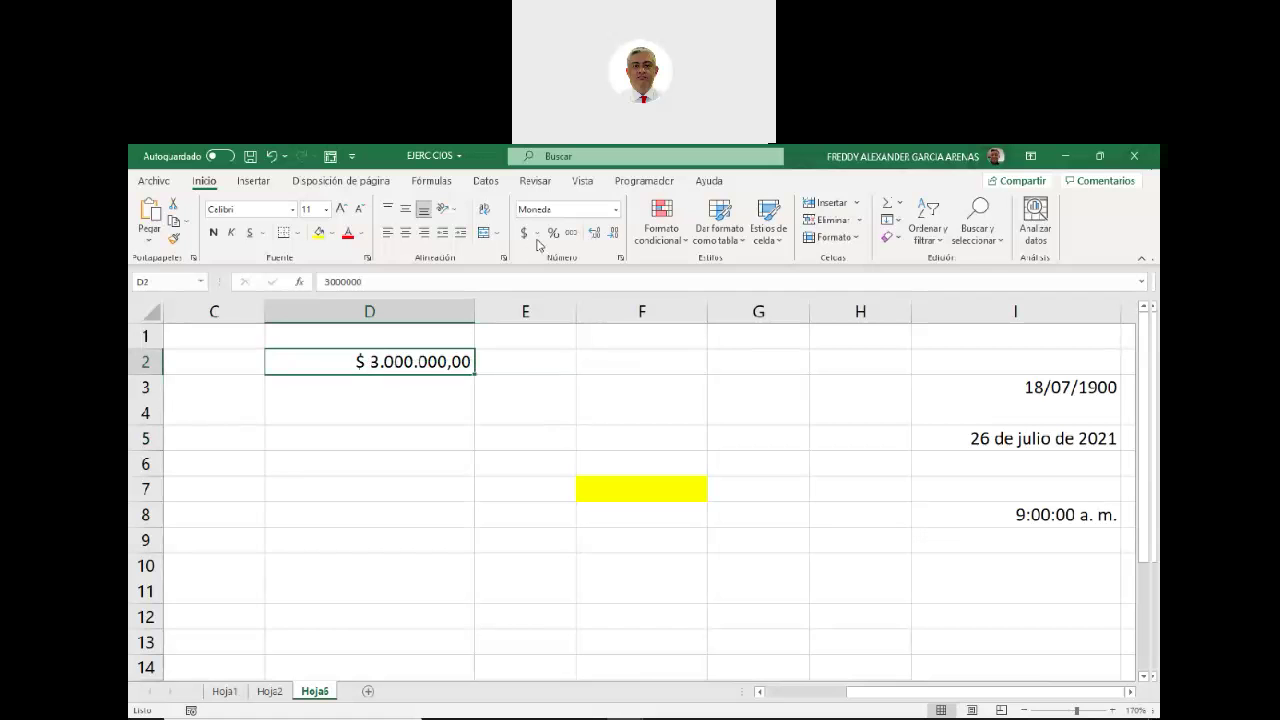
{"action": "left_click", "coordinate": [615, 209]}
{"action": "left_click", "coordinate": [568, 230]}
{"action": "left_click", "coordinate": [530, 412]}
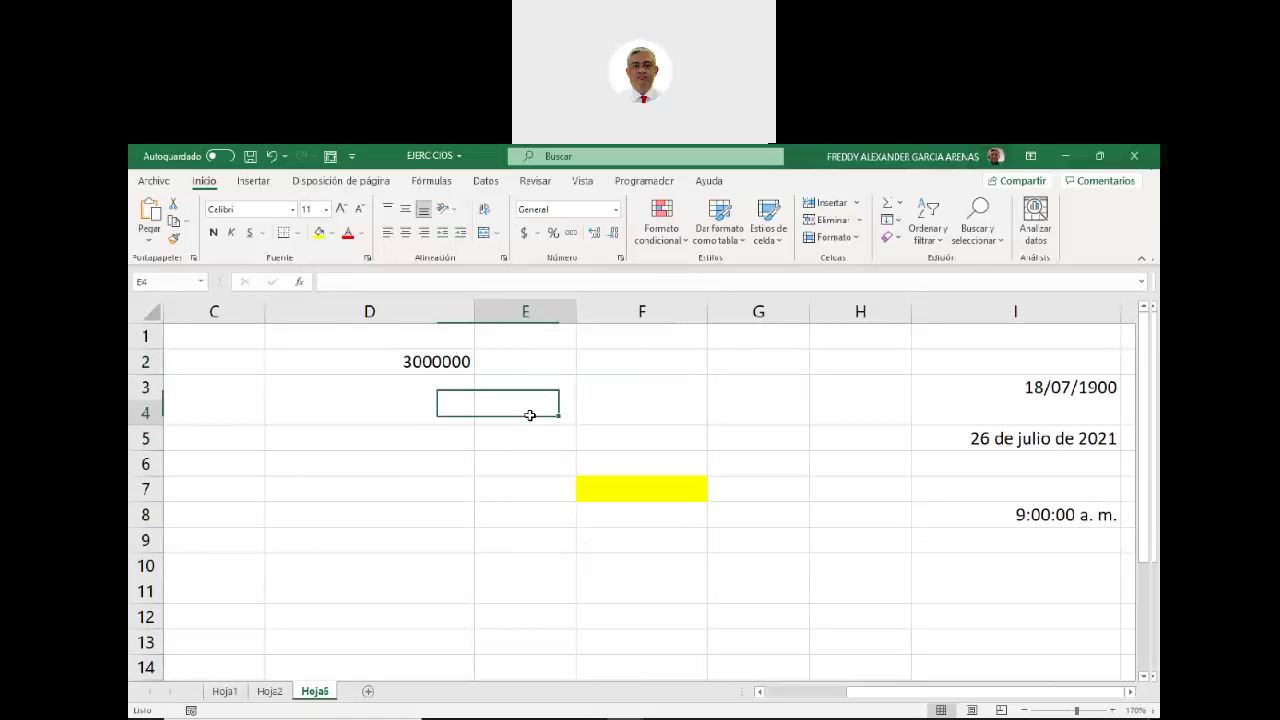
Set the number format of the range E2:F9 to General.
{"action": "left_click_drag", "start_coordinate": [520, 362], "coordinate": [663, 545]}
{"action": "left_click", "coordinate": [615, 209]}
{"action": "left_click", "coordinate": [560, 229]}
{"action": "left_click", "coordinate": [427, 494]}
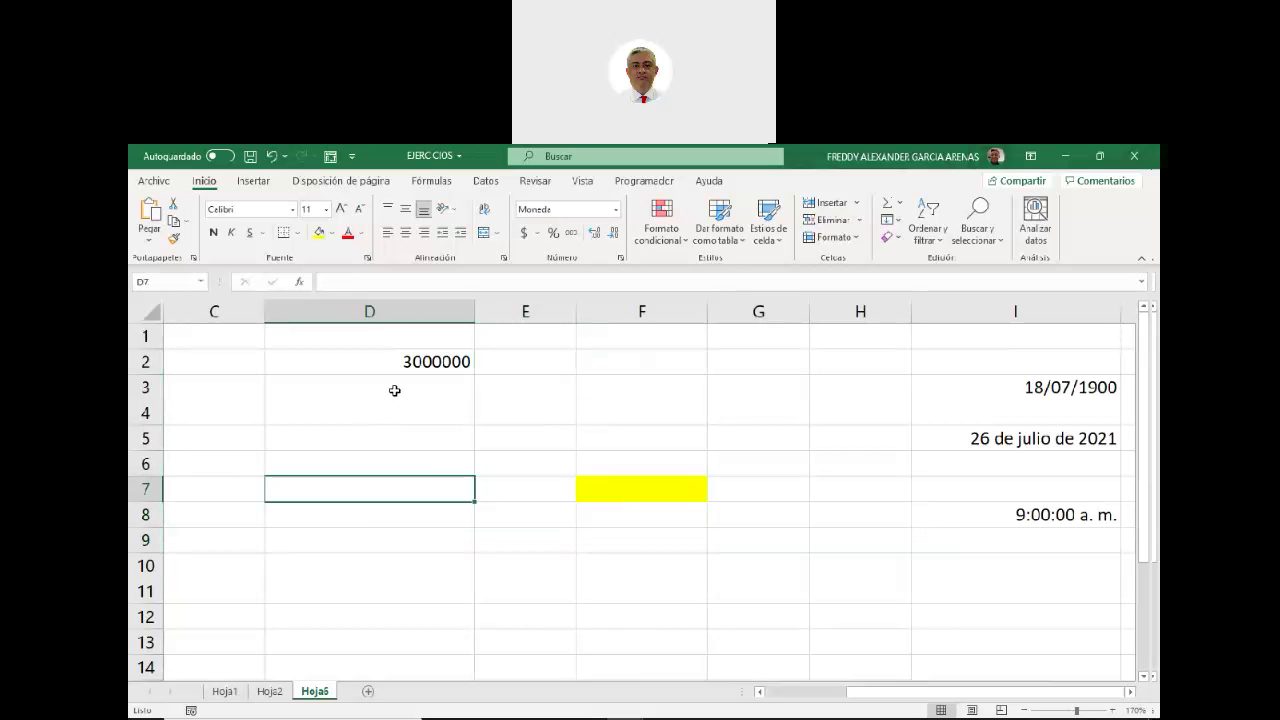
Review the available number formats for cell D2 and apply the Número format to it.
{"action": "left_click", "coordinate": [402, 366]}
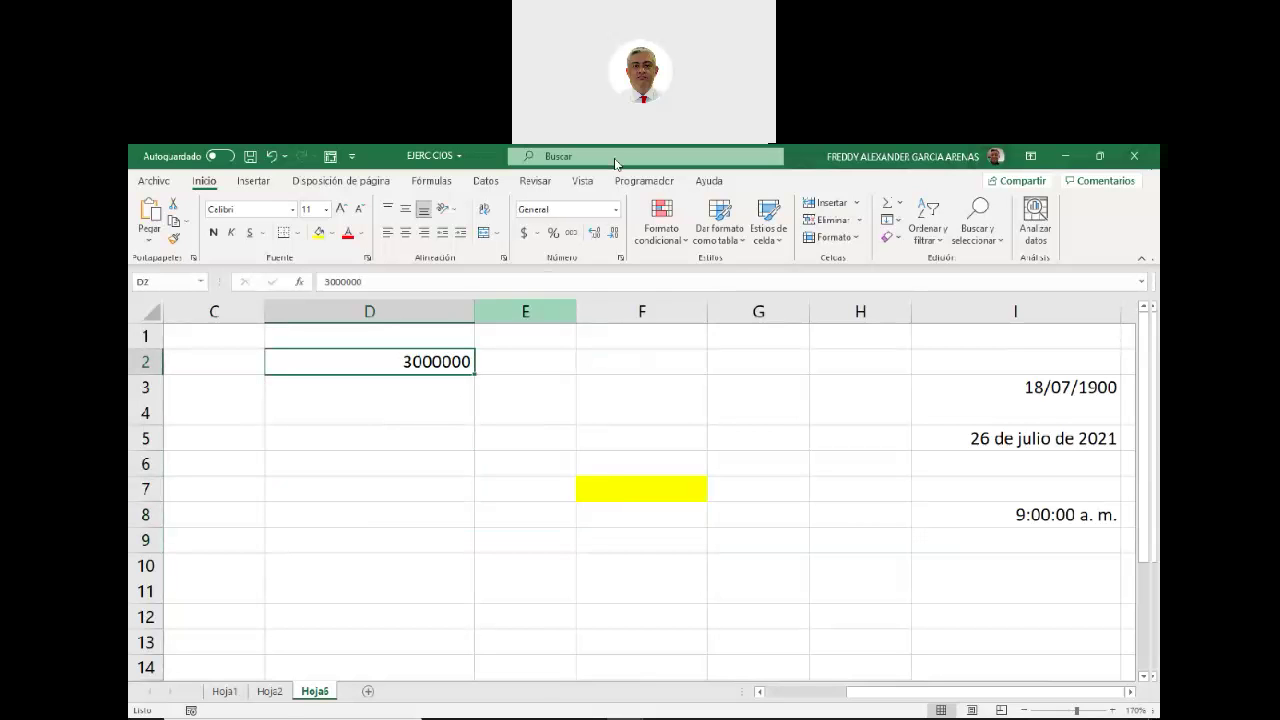
{"action": "left_click", "coordinate": [524, 209]}
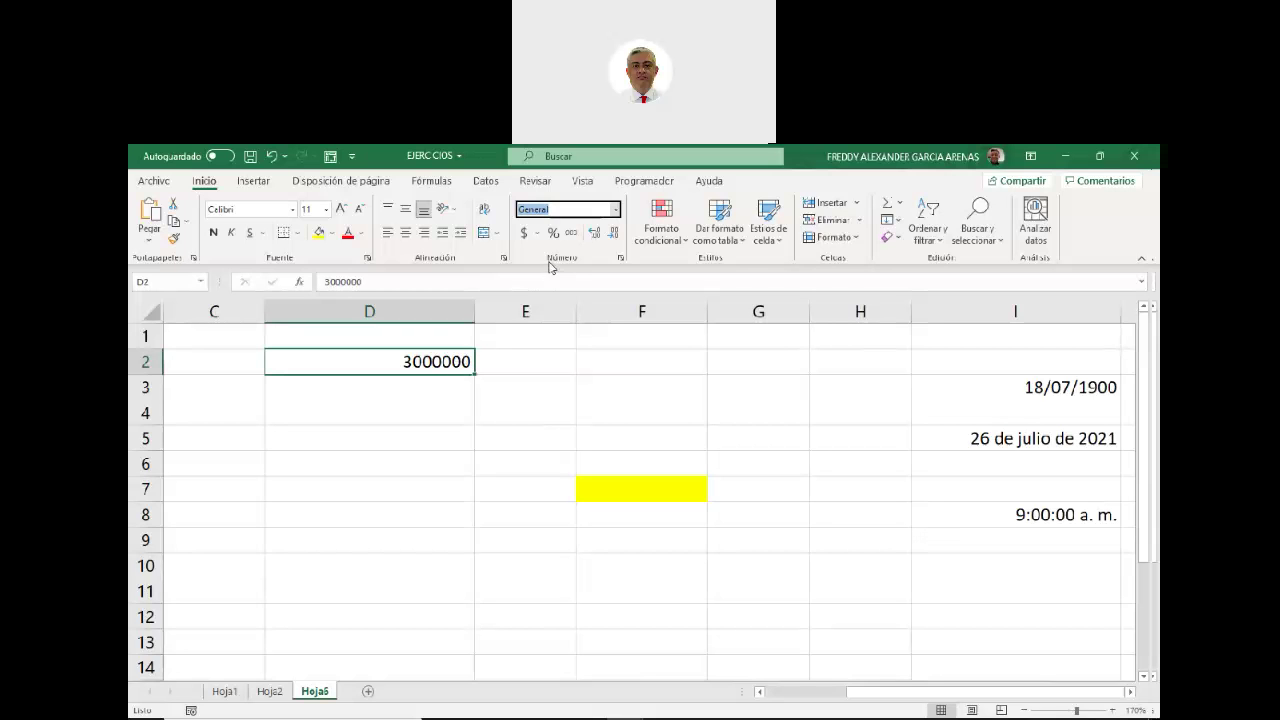
{"action": "left_click", "coordinate": [615, 217]}
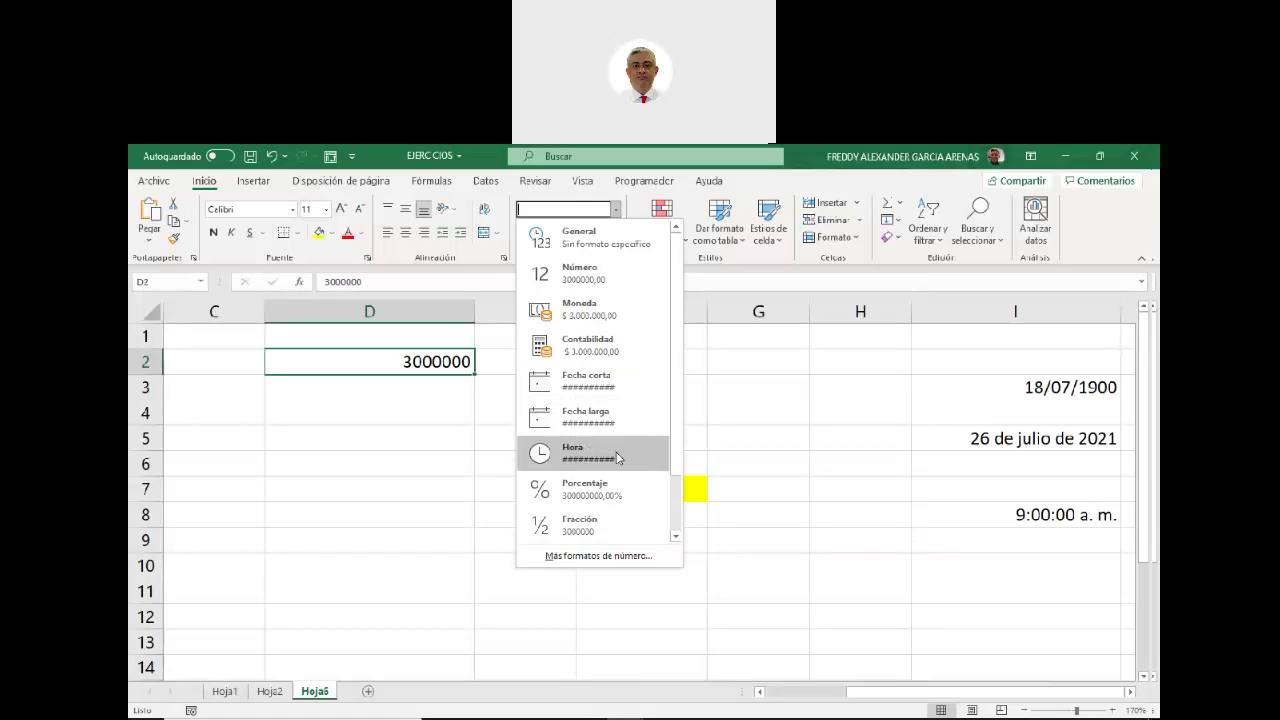
{"action": "left_click_drag", "start_coordinate": [677, 443], "coordinate": [677, 514]}
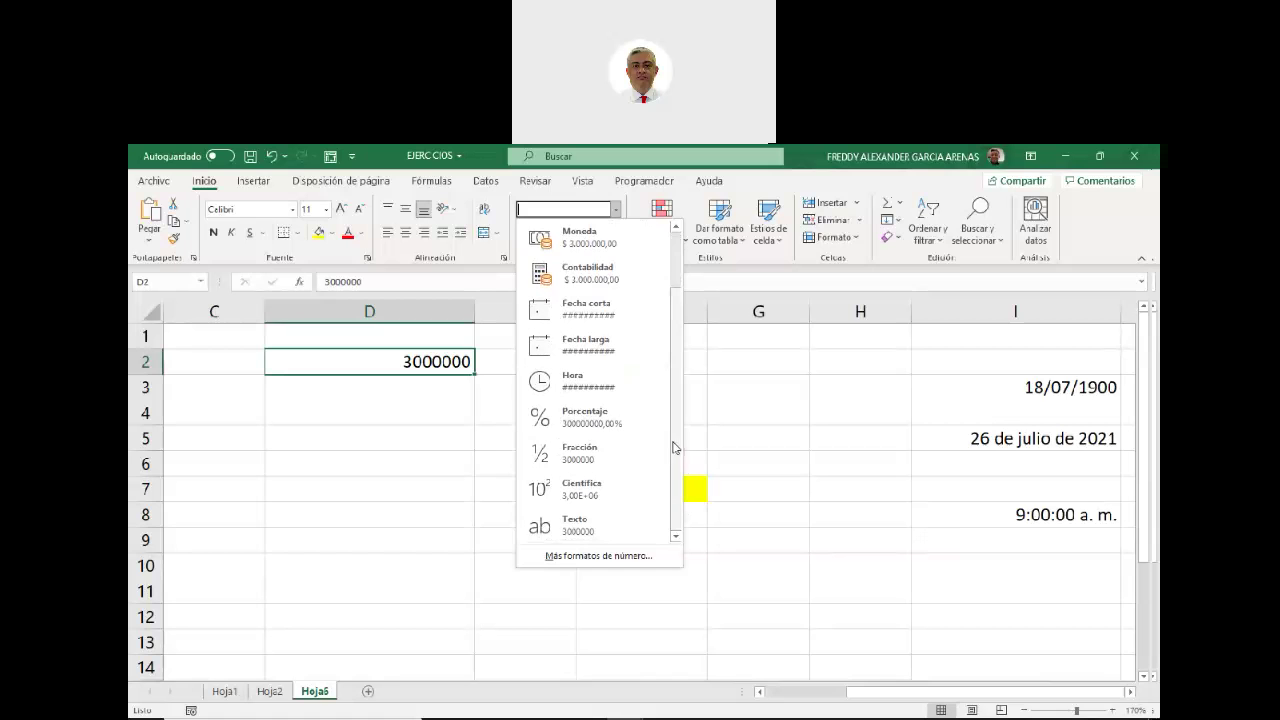
{"action": "left_click_drag", "start_coordinate": [674, 448], "coordinate": [677, 358]}
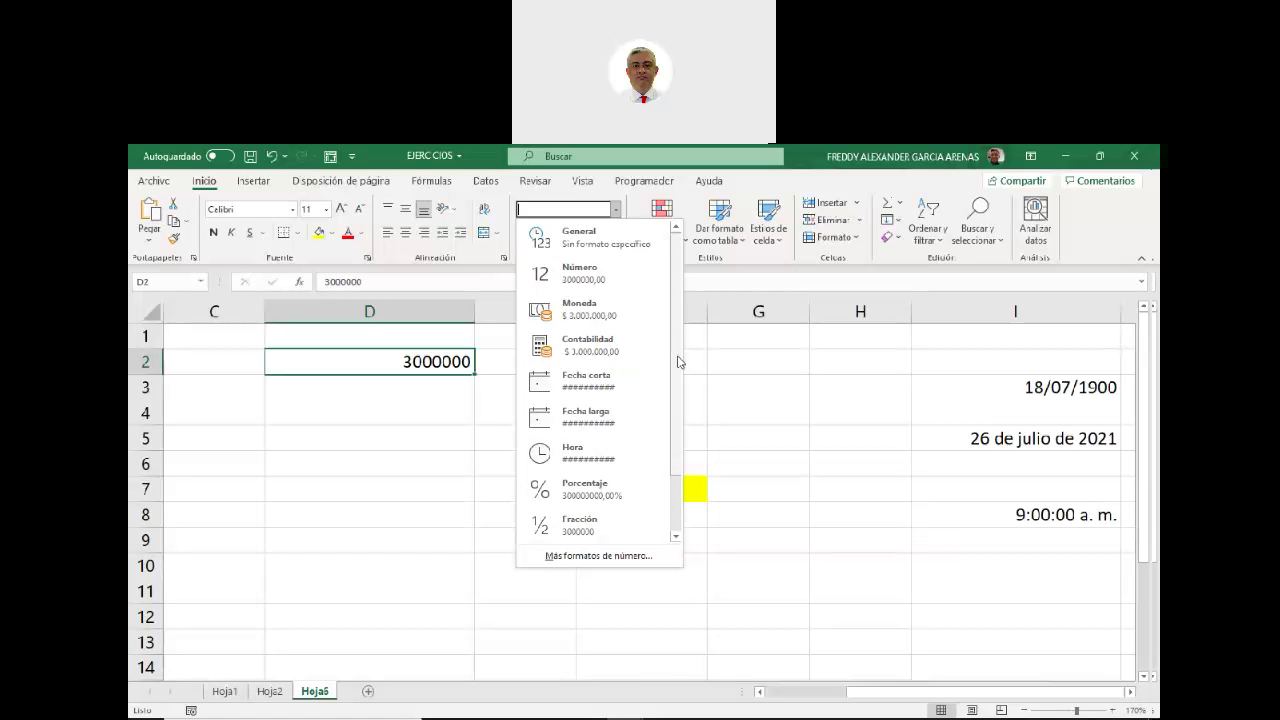
{"action": "left_click", "coordinate": [604, 281]}
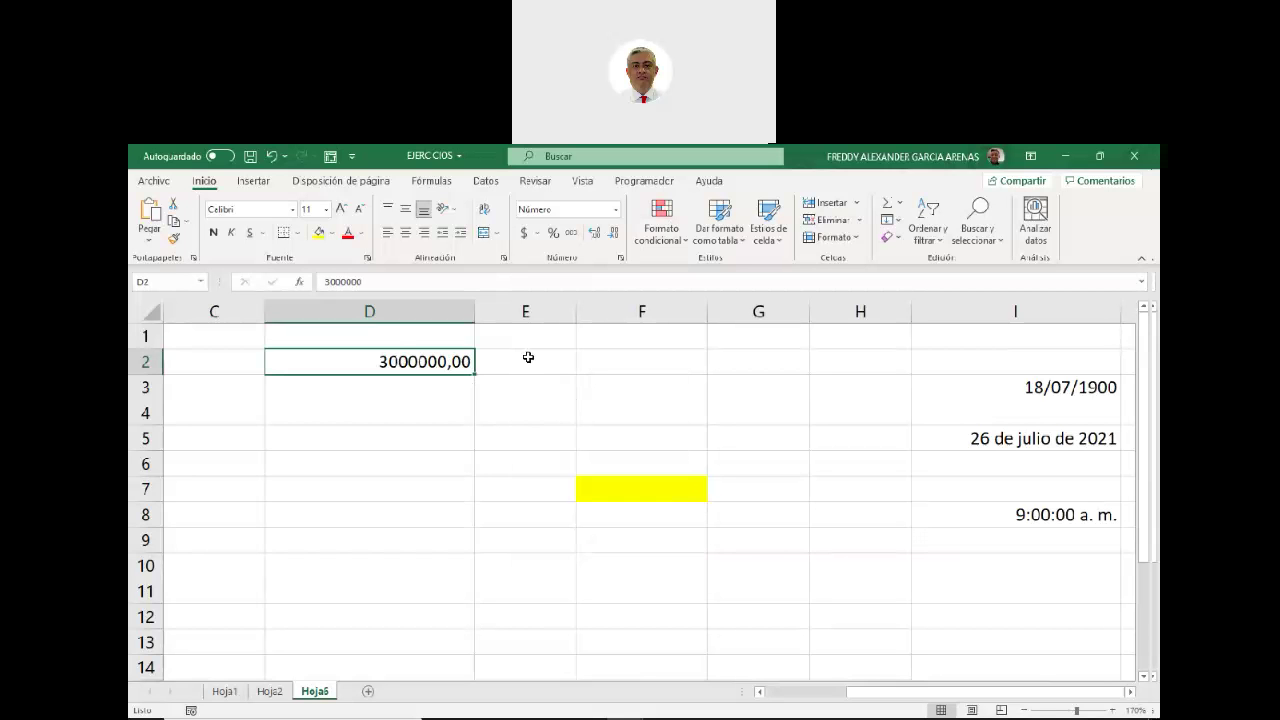
{"action": "left_click", "coordinate": [584, 210]}
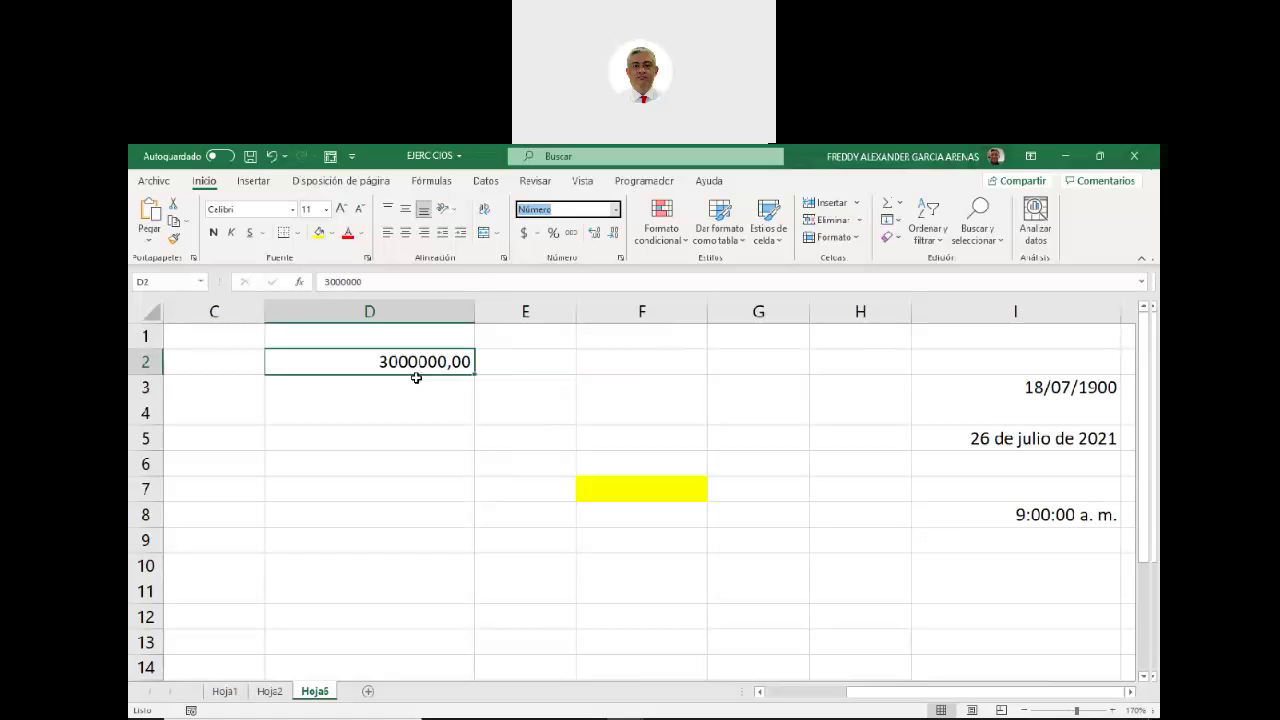
Enter 300000 in cell D4.
{"action": "left_click", "coordinate": [410, 411]}
{"action": "type", "text": "3"}
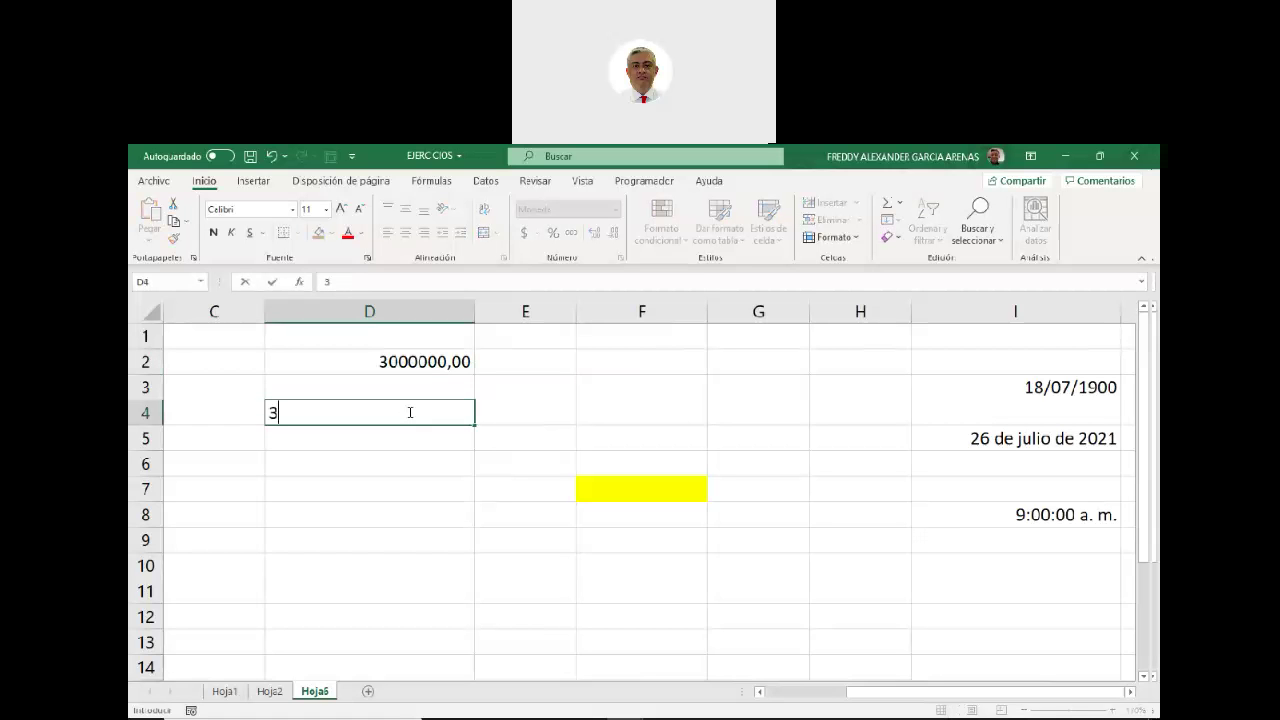
{"action": "type", "text": "00000"}
{"action": "left_click", "coordinate": [522, 413]}
Reset cell D4 to the General format and apply the Moneda number format to it.
{"action": "left_click", "coordinate": [430, 413]}
{"action": "left_click", "coordinate": [615, 209]}
{"action": "left_click", "coordinate": [556, 250]}
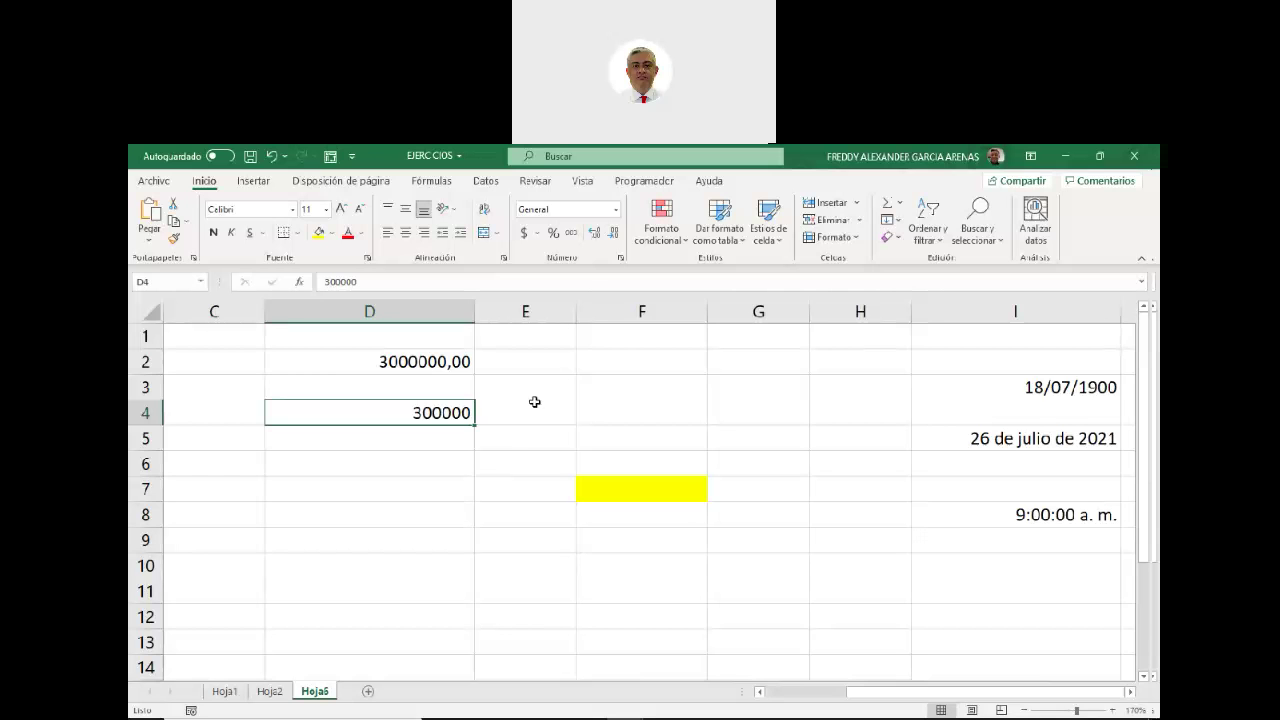
{"action": "left_click", "coordinate": [617, 212]}
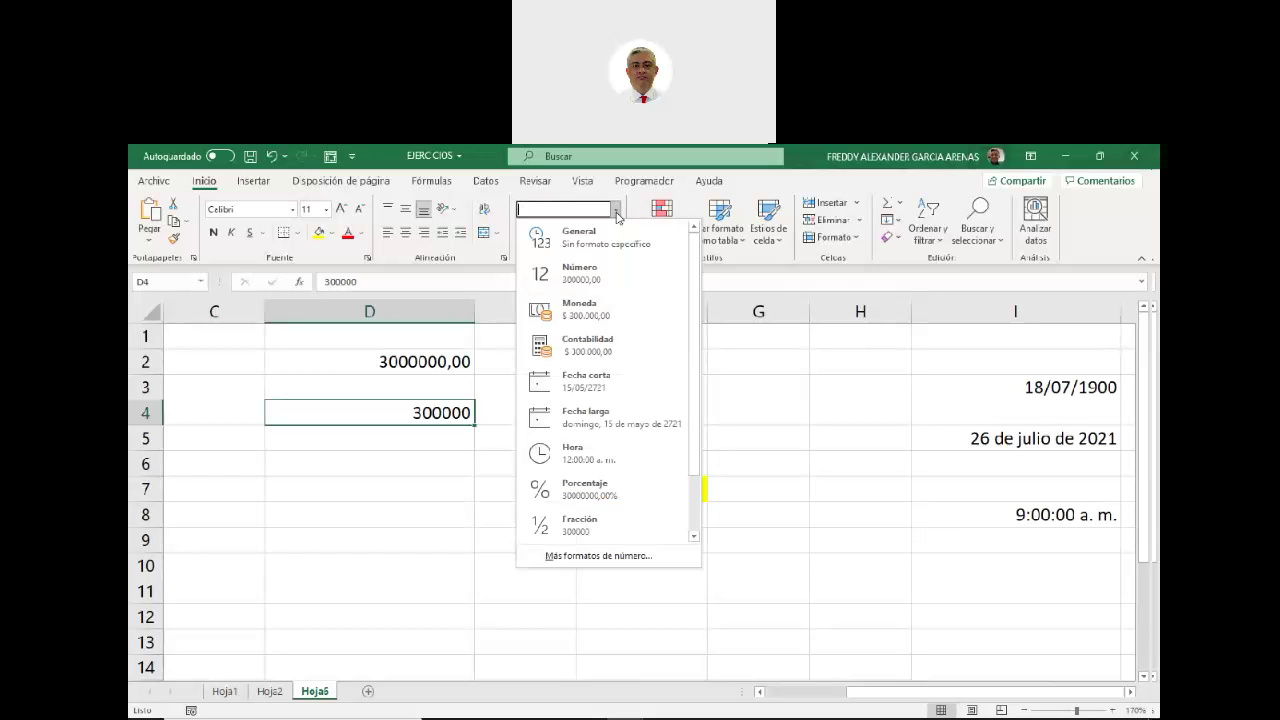
{"action": "left_click", "coordinate": [617, 315]}
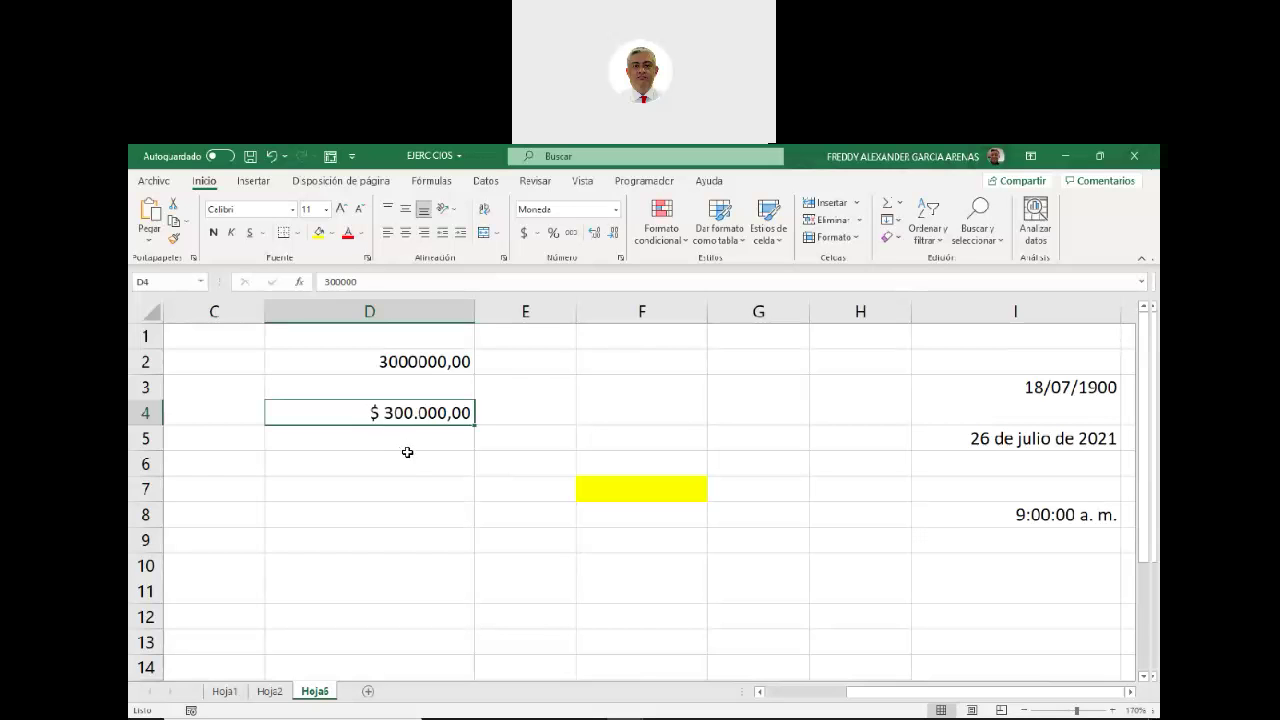
Set the number format of cell D6 to General and enter 300000 in it.
{"action": "left_click", "coordinate": [410, 464]}
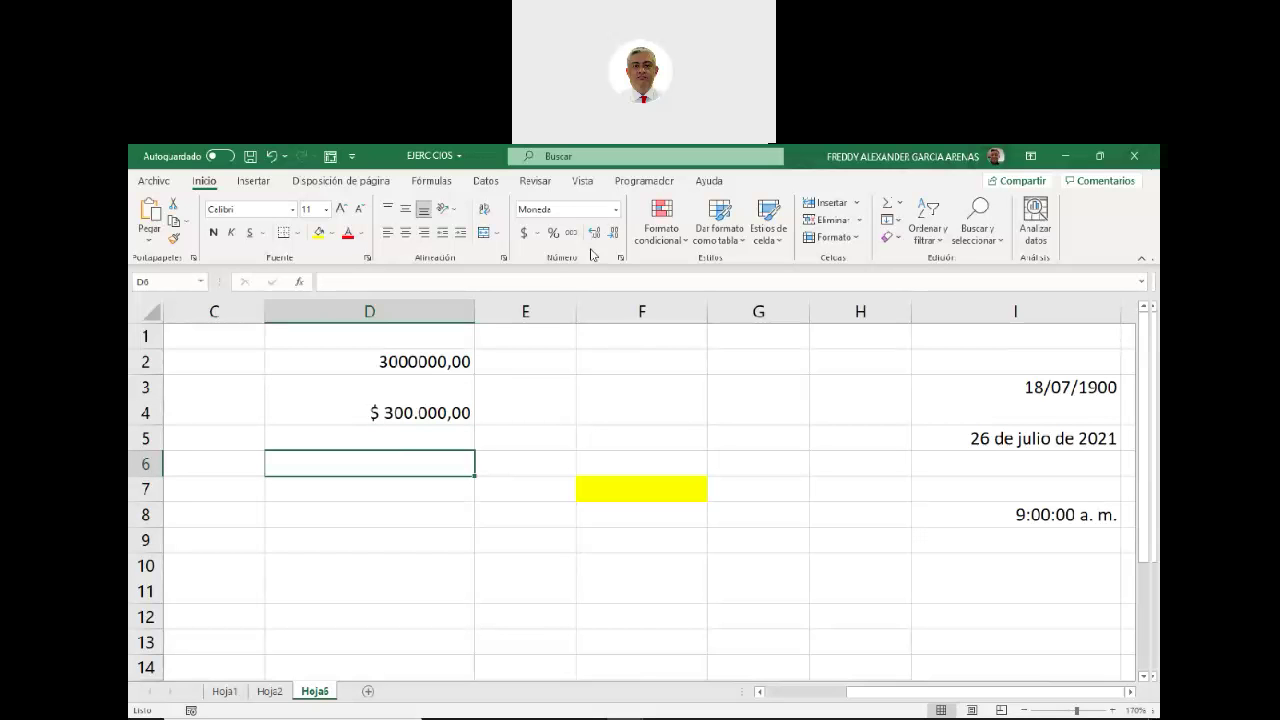
{"action": "left_click", "coordinate": [616, 209]}
{"action": "left_click", "coordinate": [570, 234]}
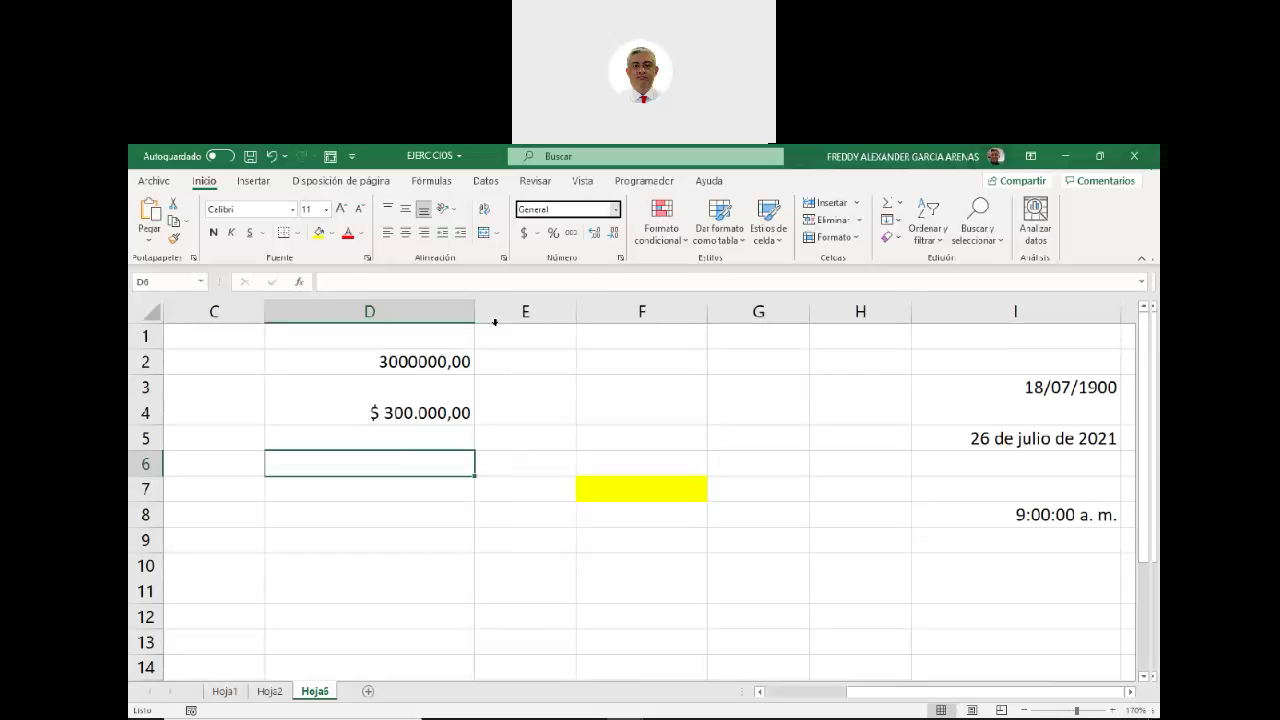
{"action": "type", "text": "300"}
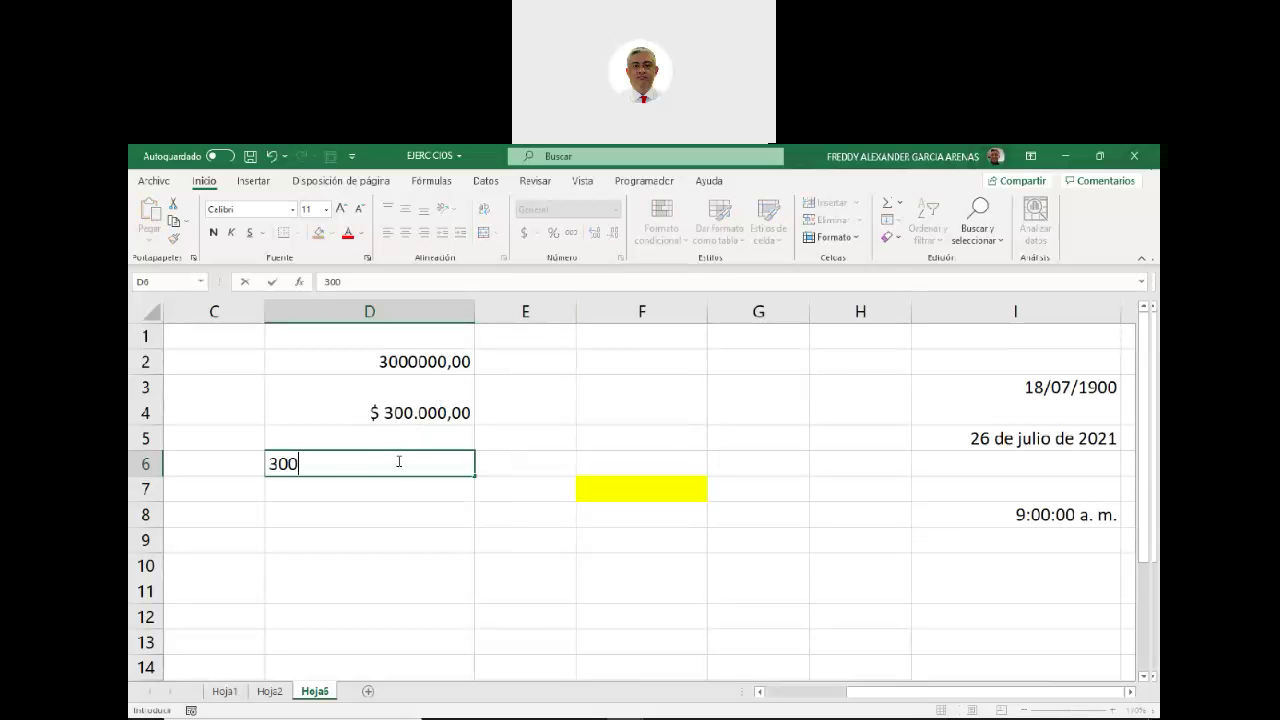
{"action": "type", "text": "000"}
{"action": "left_click", "coordinate": [553, 380]}
Apply the Contabilidad number format to cell D6.
{"action": "left_click", "coordinate": [430, 456]}
{"action": "left_click", "coordinate": [616, 209]}
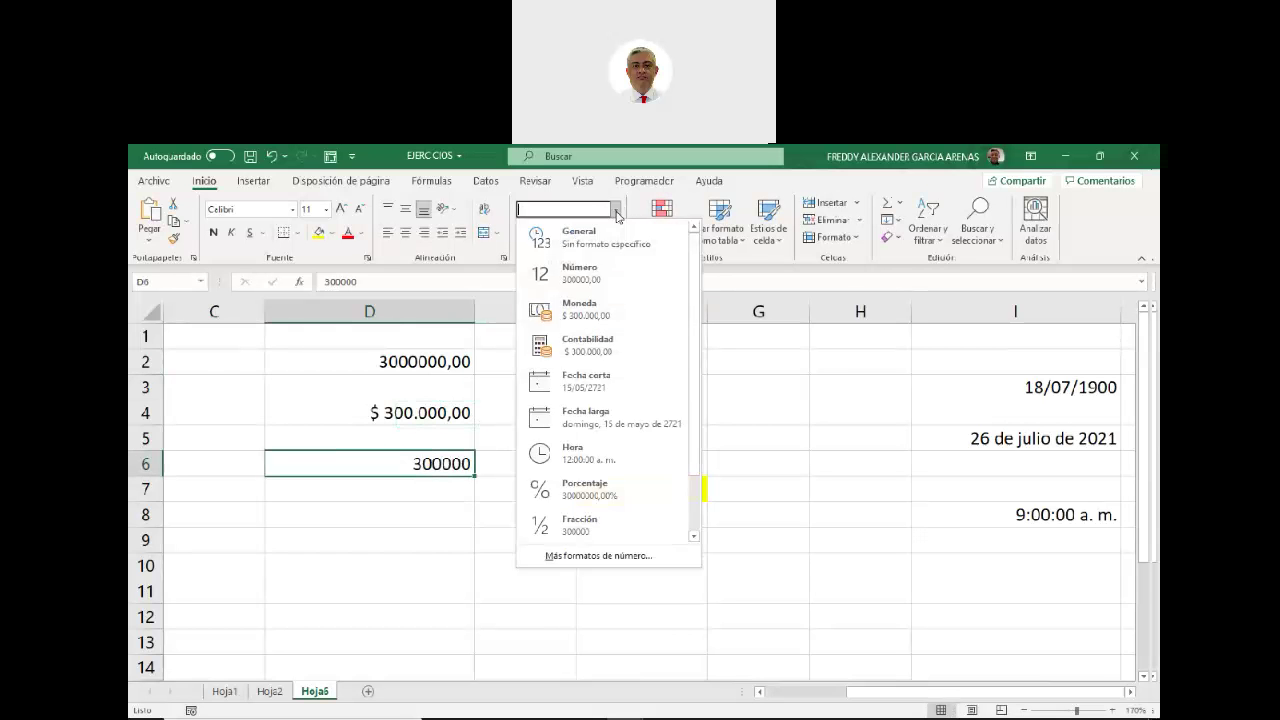
{"action": "left_click", "coordinate": [600, 346]}
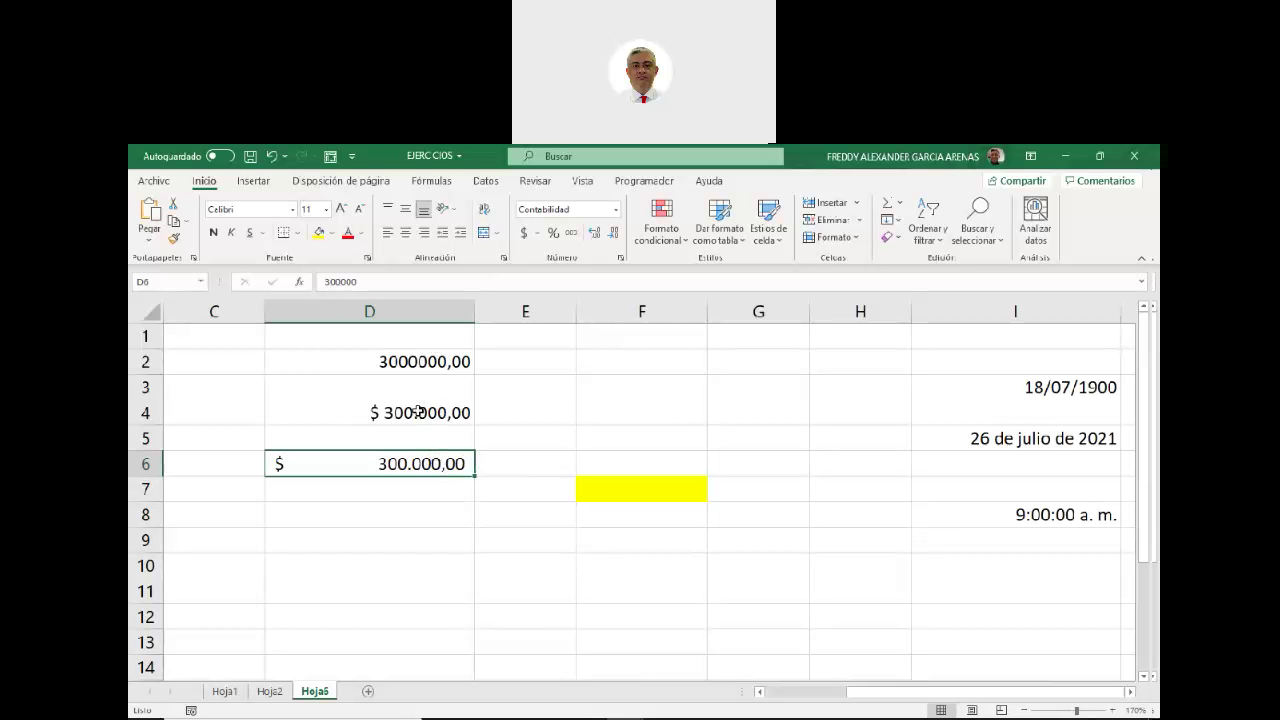
Set the number format of cell D9 to General and enter 300000 in it.
{"action": "left_click", "coordinate": [417, 536]}
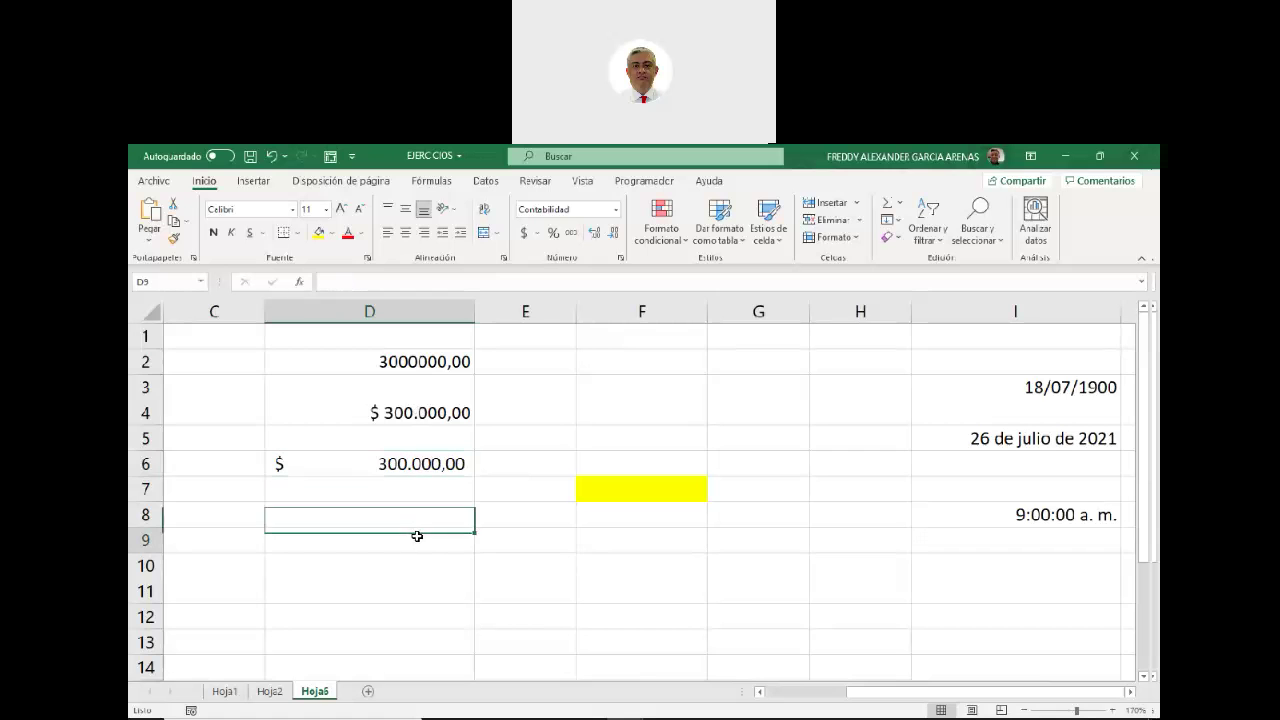
{"action": "left_click", "coordinate": [615, 209]}
{"action": "left_click", "coordinate": [575, 247]}
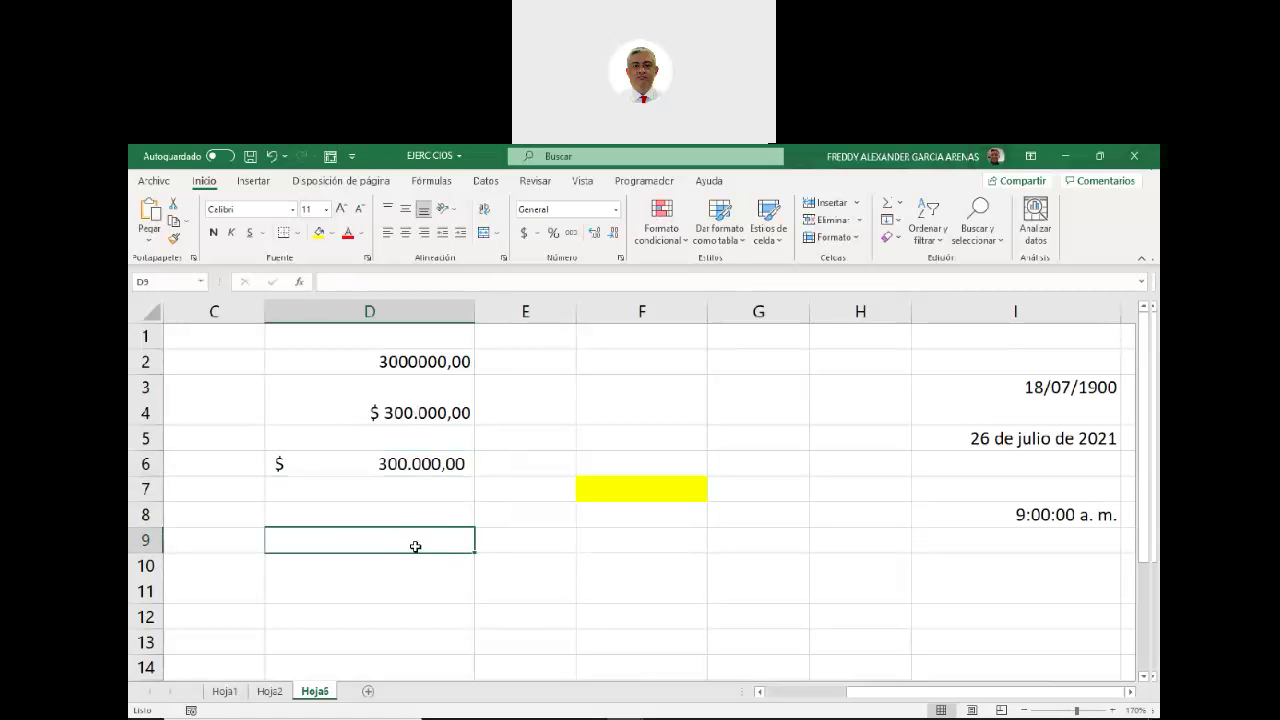
{"action": "type", "text": "300000"}
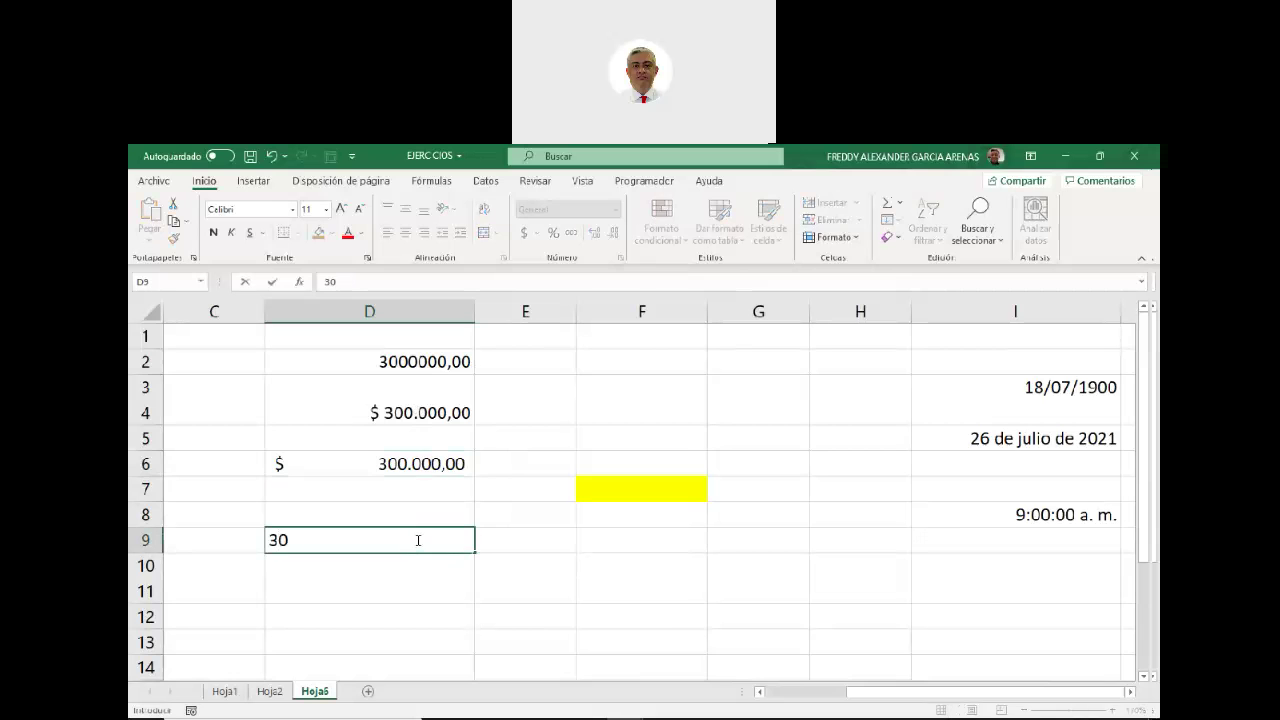
{"action": "left_click", "coordinate": [530, 541]}
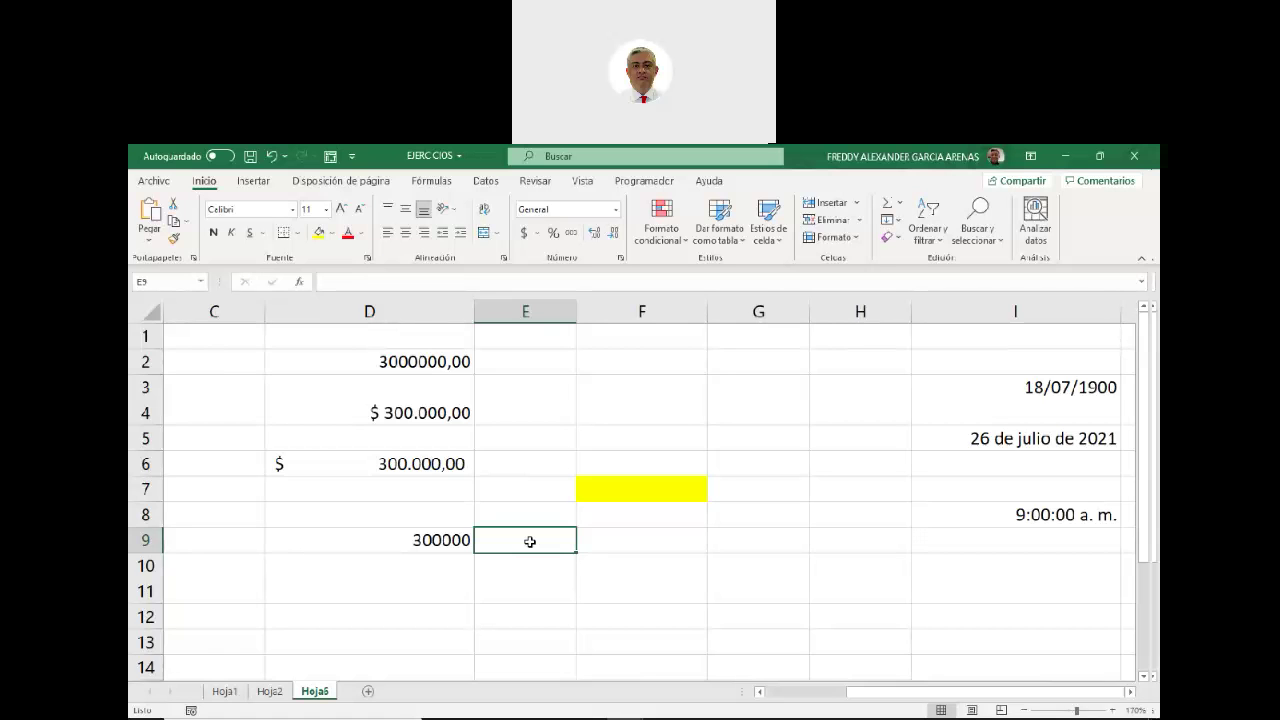
Compare the number formats of cells D2, D4, D6 and D9 by inspecting each cell in turn.
{"action": "left_click", "coordinate": [463, 541]}
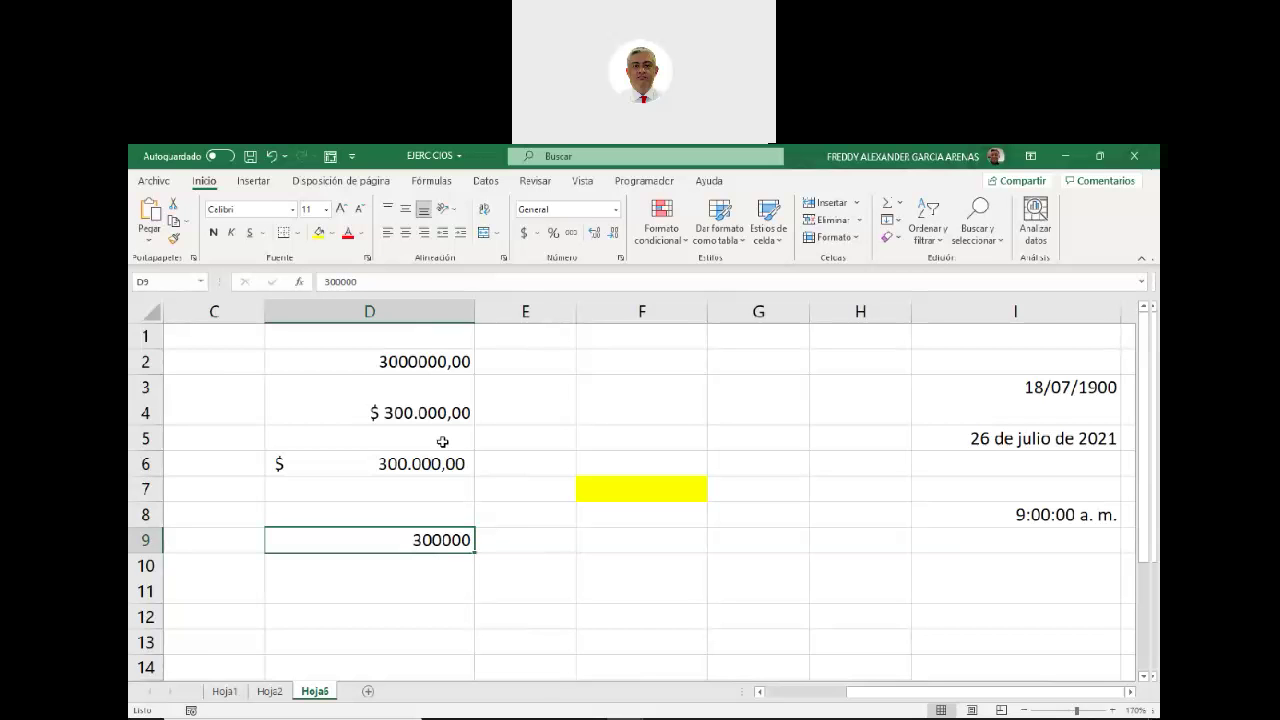
{"action": "left_click", "coordinate": [424, 412]}
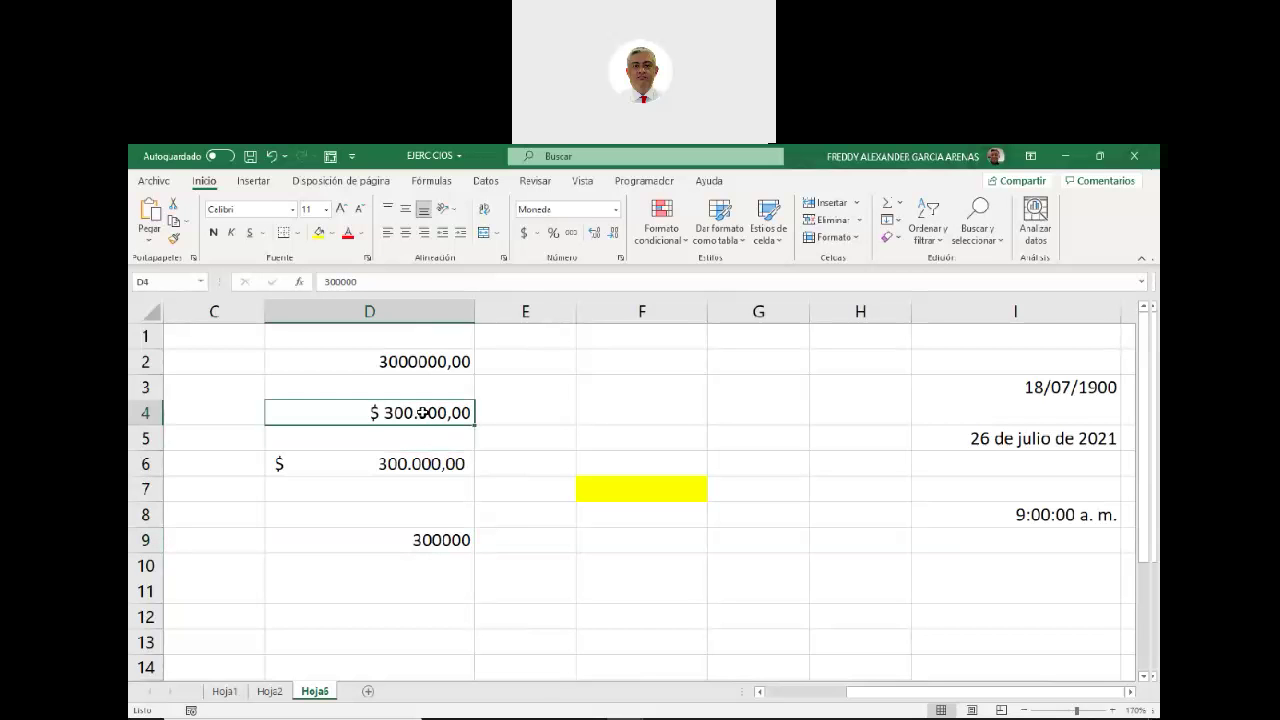
{"action": "left_click", "coordinate": [420, 458]}
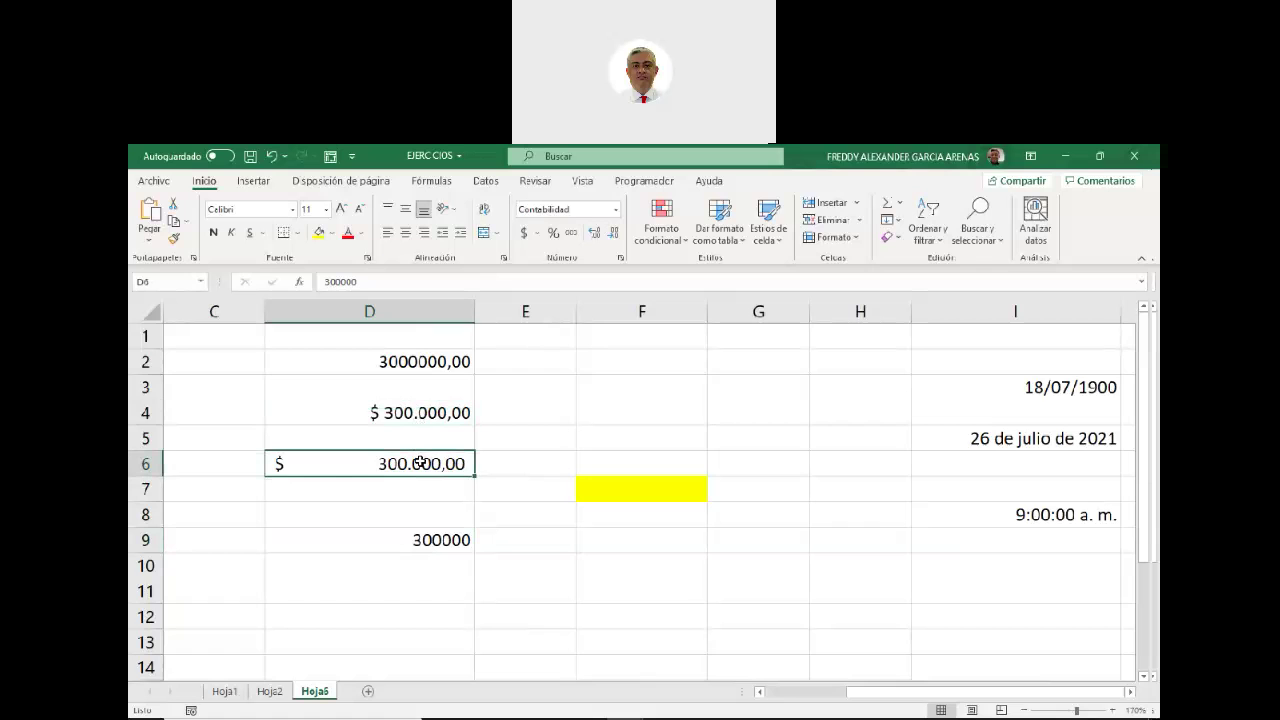
{"action": "left_click", "coordinate": [417, 413]}
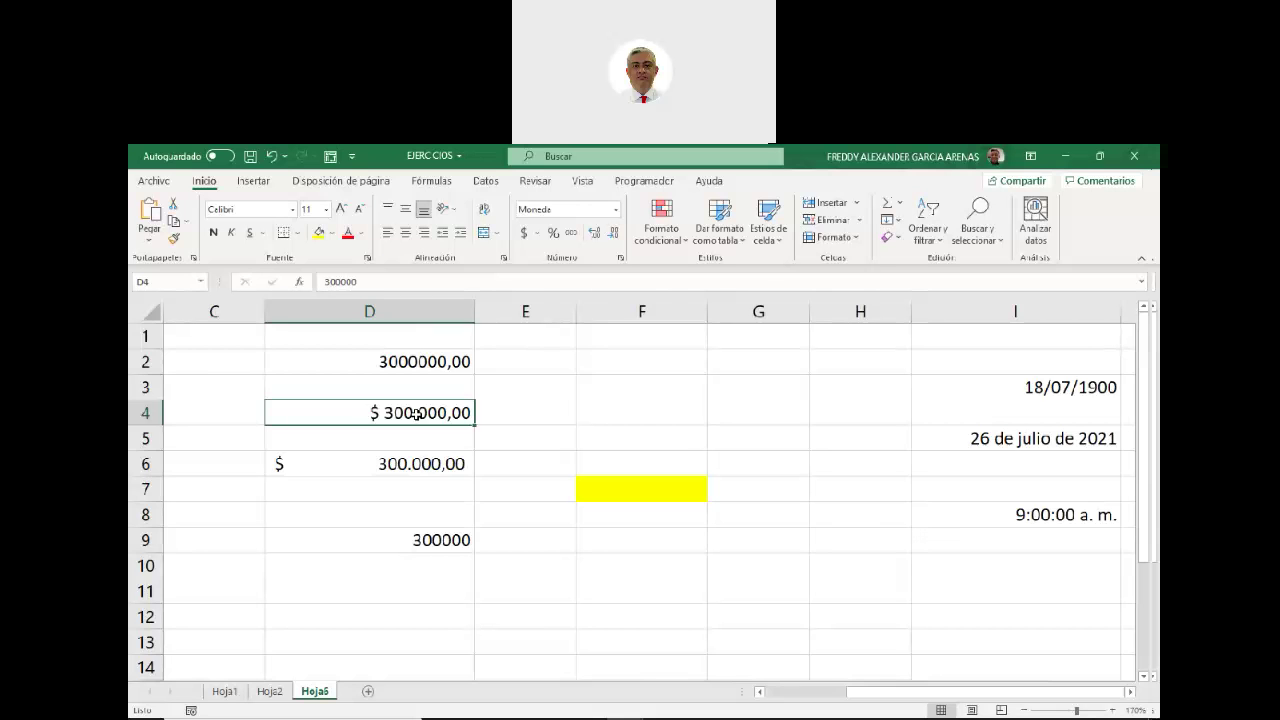
{"action": "left_click", "coordinate": [401, 362]}
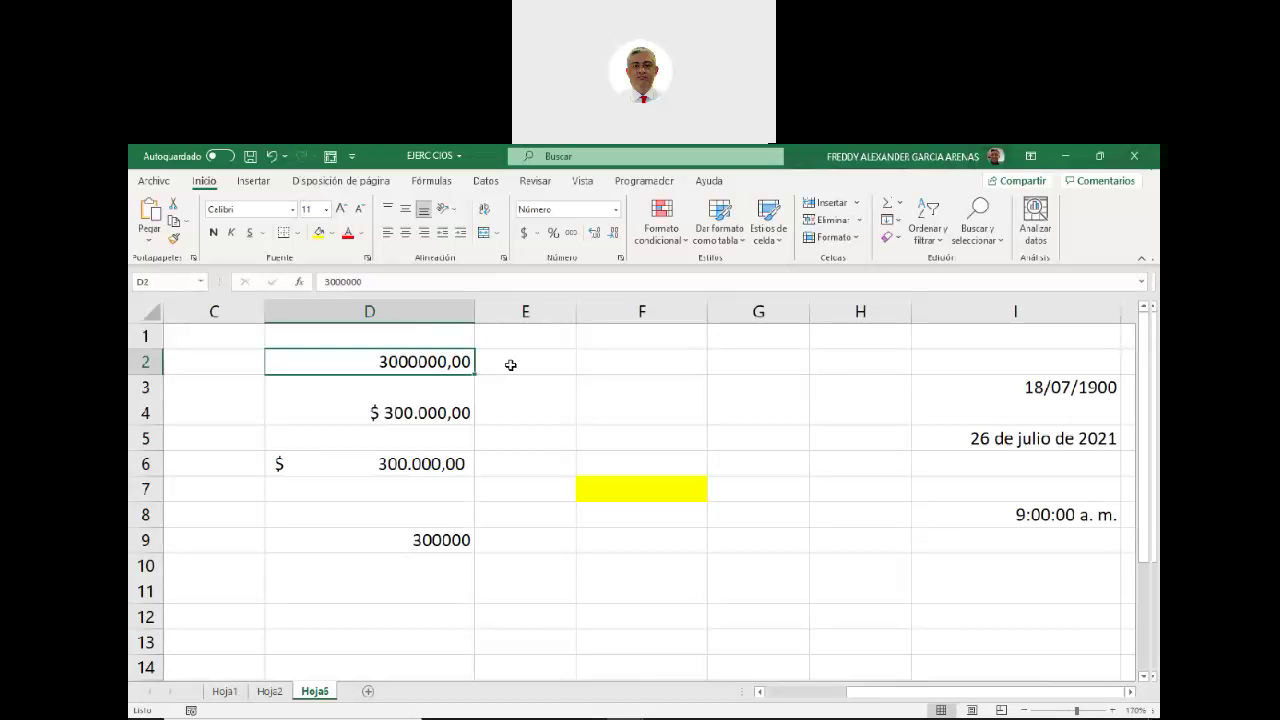
{"action": "left_click", "coordinate": [417, 543]}
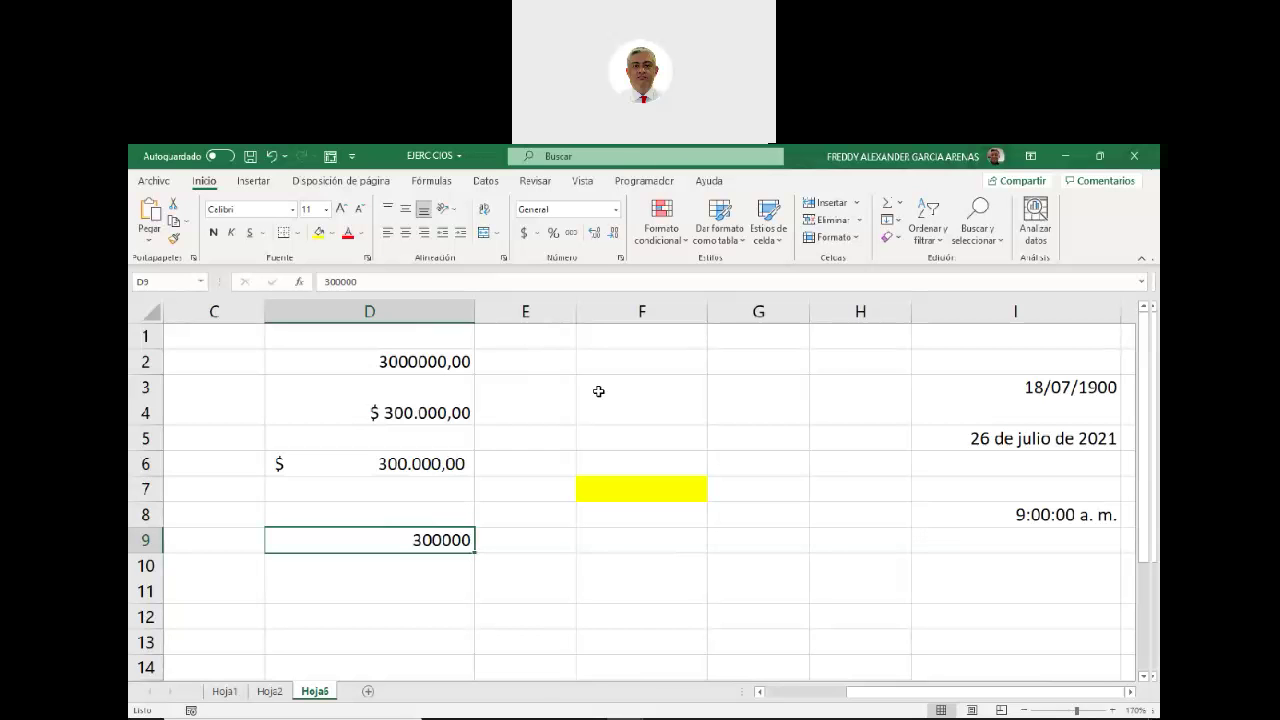
{"action": "left_click", "coordinate": [432, 362]}
{"action": "left_click", "coordinate": [432, 408]}
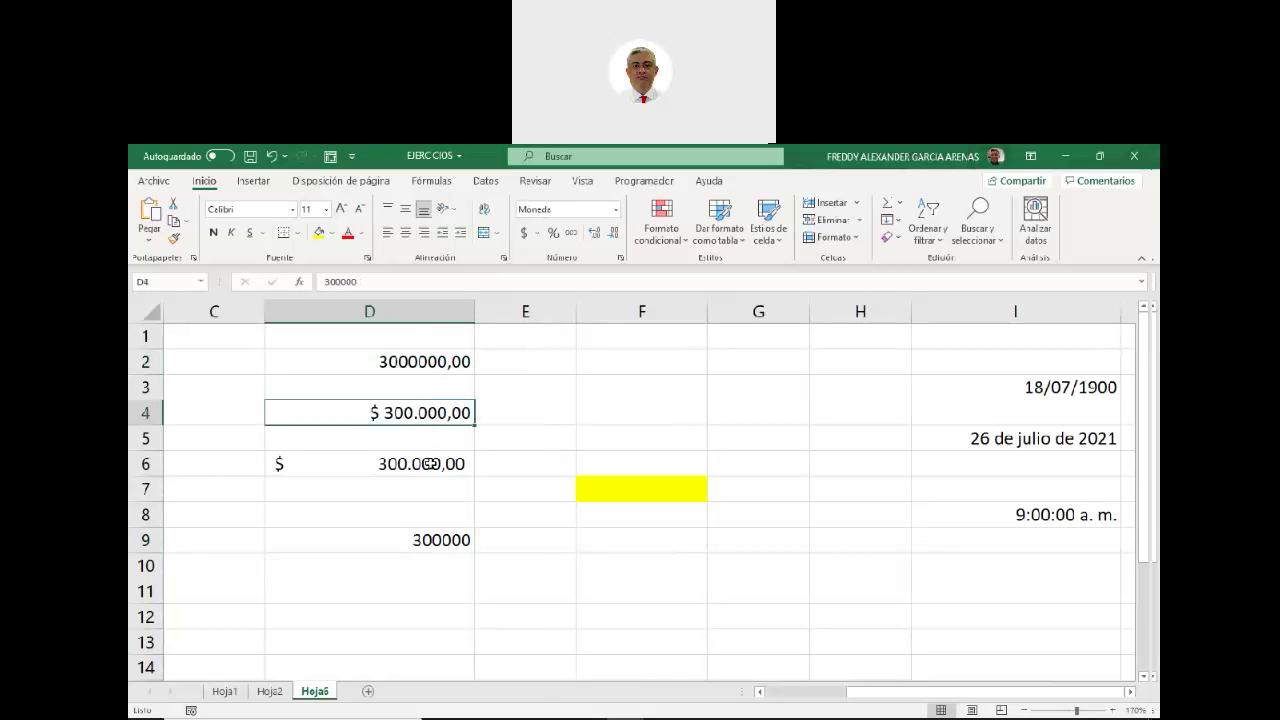
{"action": "left_click", "coordinate": [430, 463]}
{"action": "left_click", "coordinate": [432, 543]}
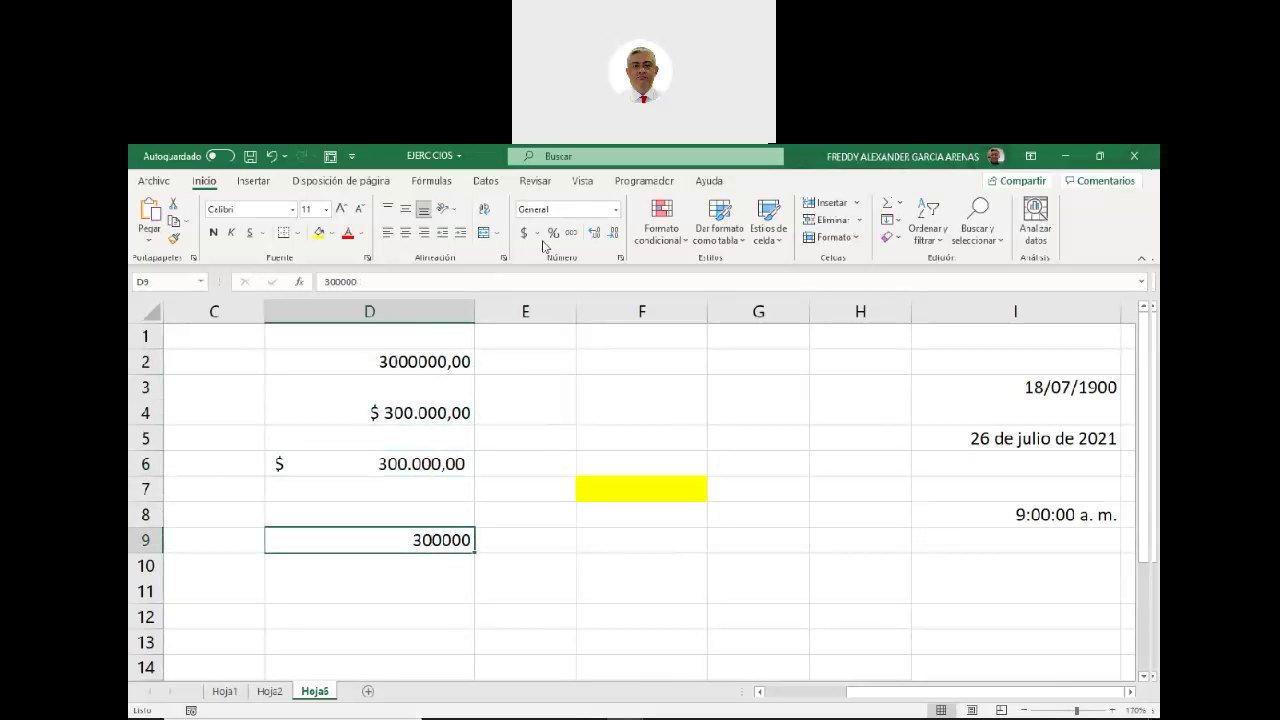
Check which number format is assigned to cell D9 and to the yellow cell F7.
{"action": "left_click", "coordinate": [554, 208]}
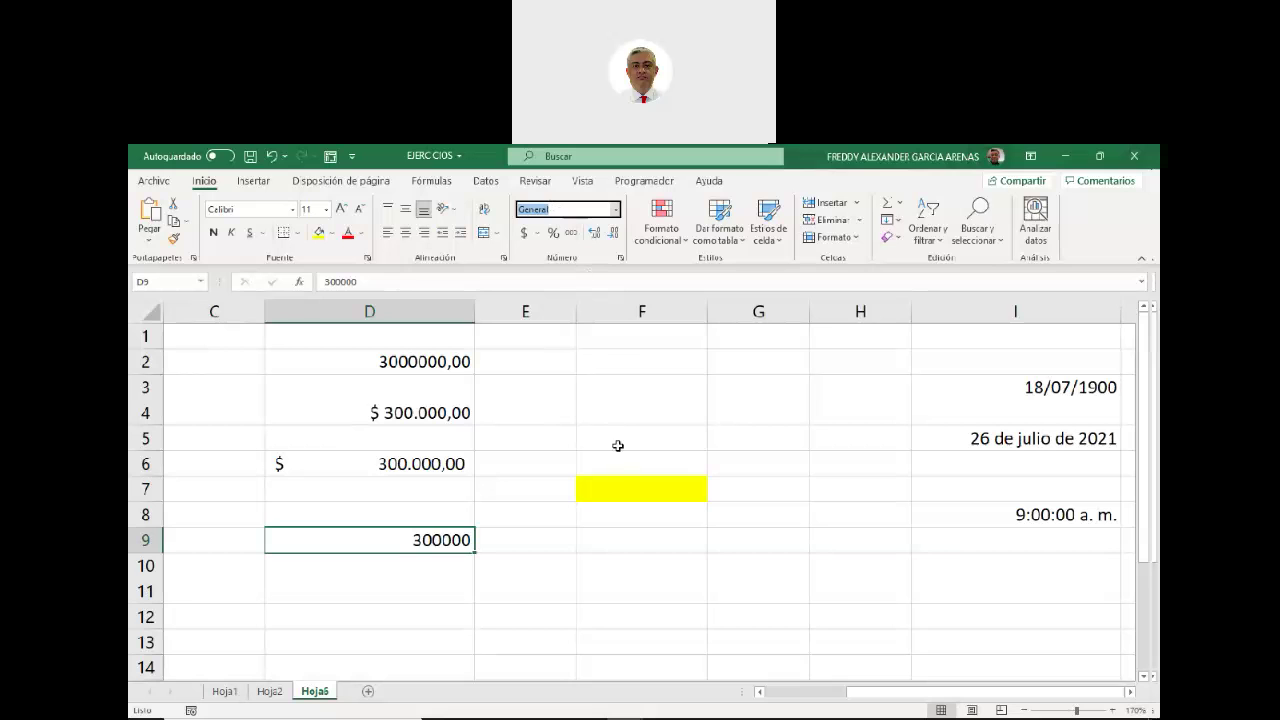
{"action": "left_click", "coordinate": [618, 489]}
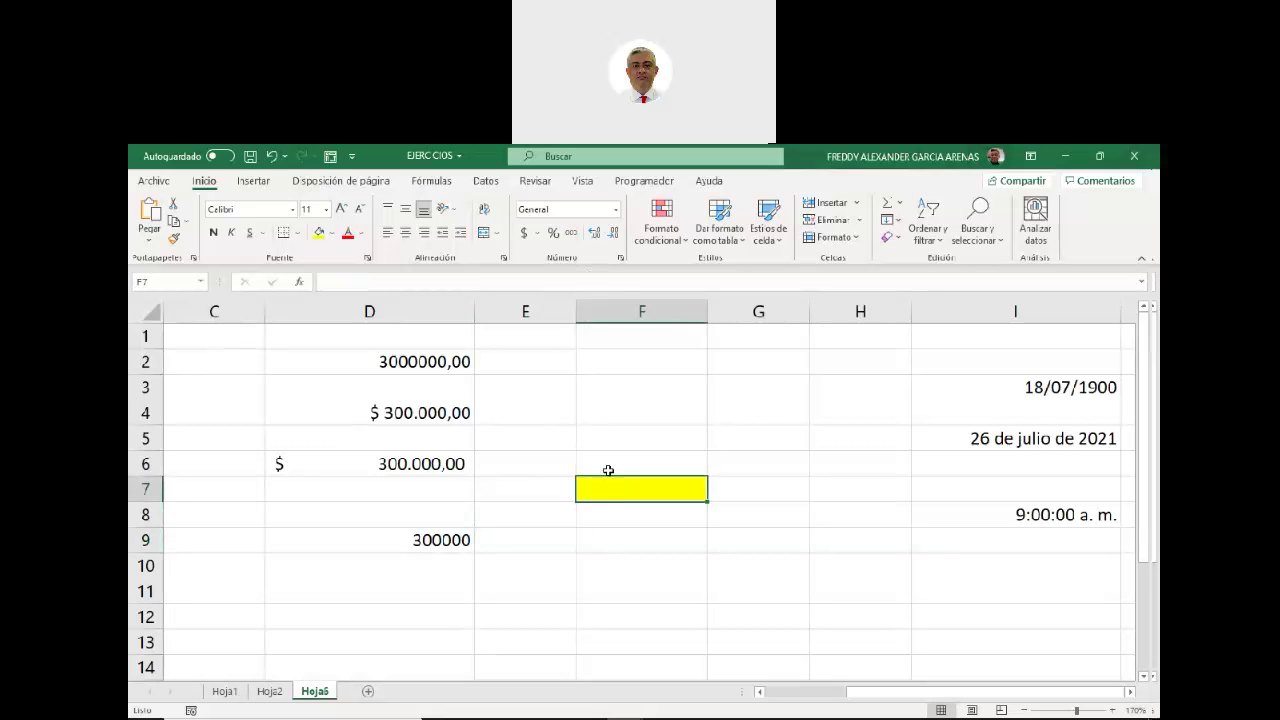
{"action": "left_click", "coordinate": [558, 212]}
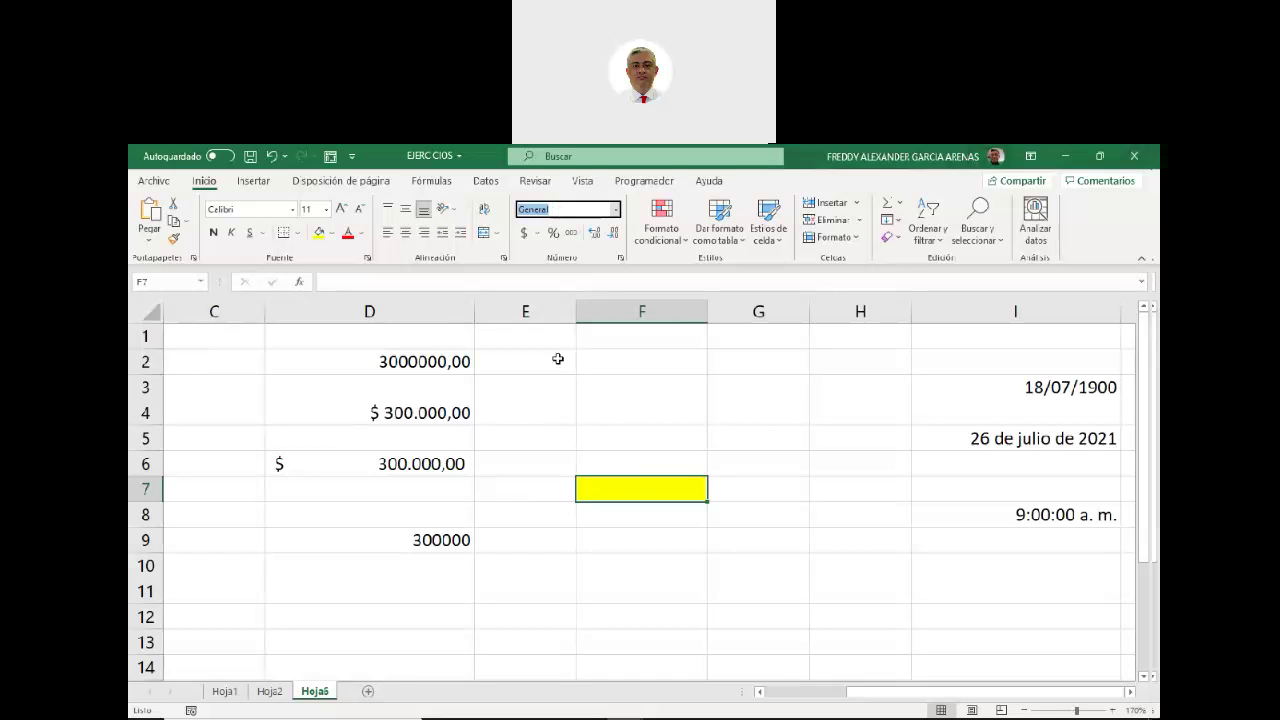
Add a new worksheet to the workbook and check the number format of its cell D5.
{"action": "left_click", "coordinate": [369, 692]}
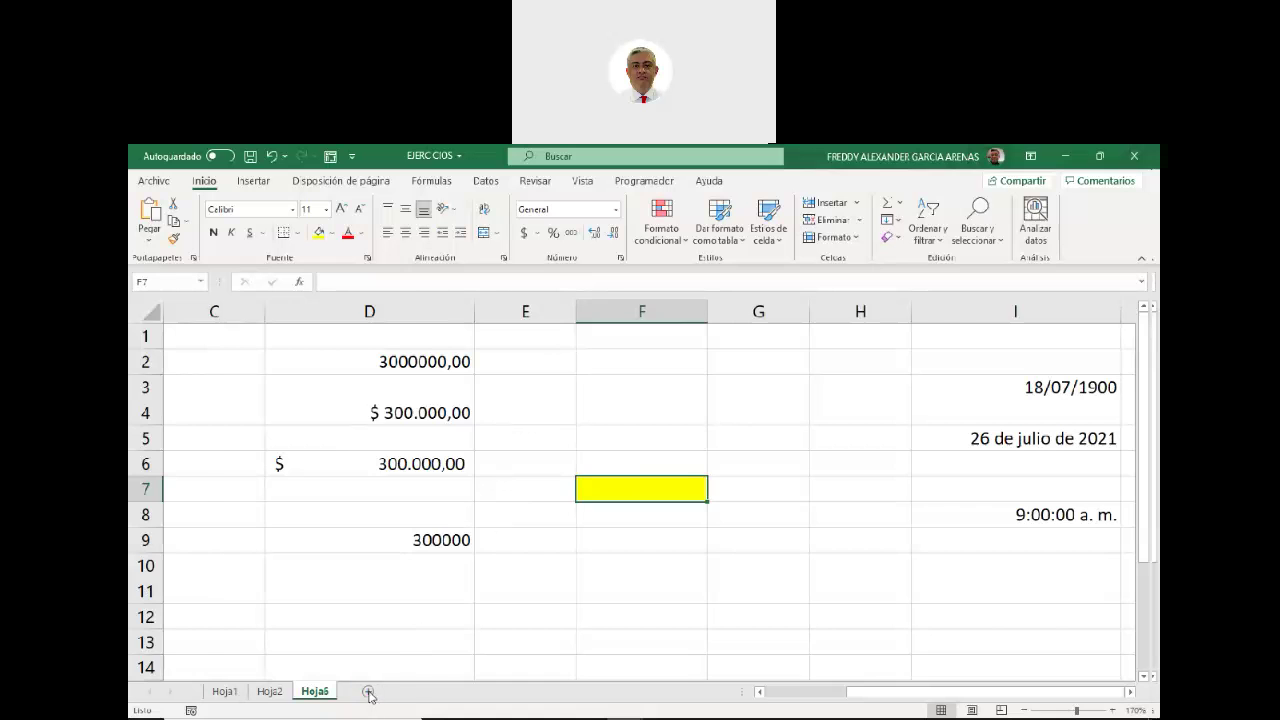
{"action": "left_click", "coordinate": [378, 380]}
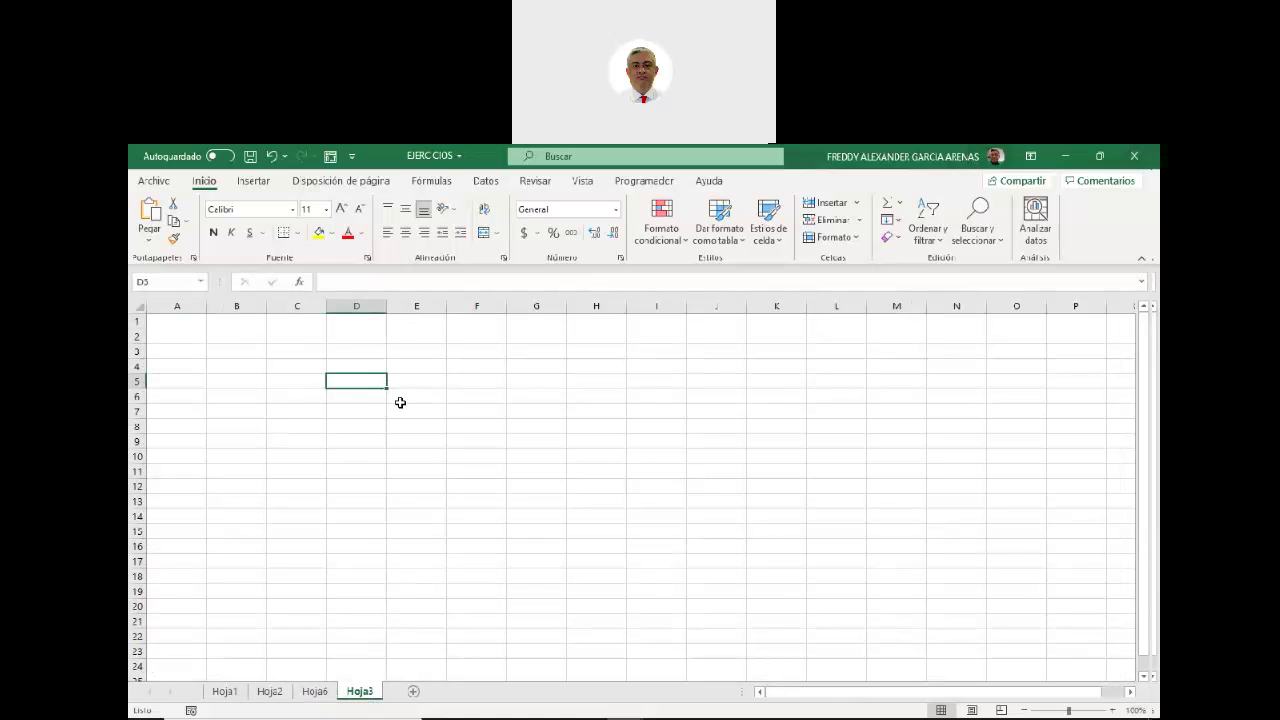
{"action": "left_click", "coordinate": [550, 209]}
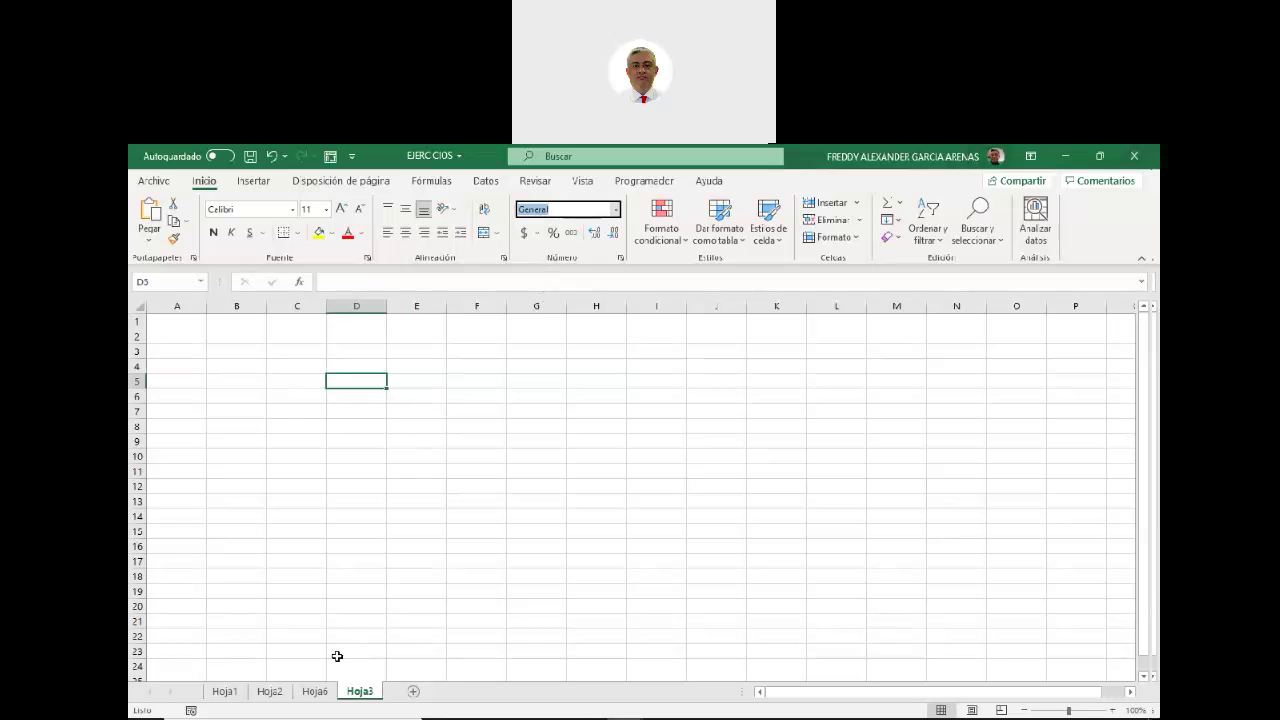
Return to sheet Hoja6, apply the Moneda format to the yellow cell F7 and enter 2000 in it.
{"action": "left_click", "coordinate": [318, 692]}
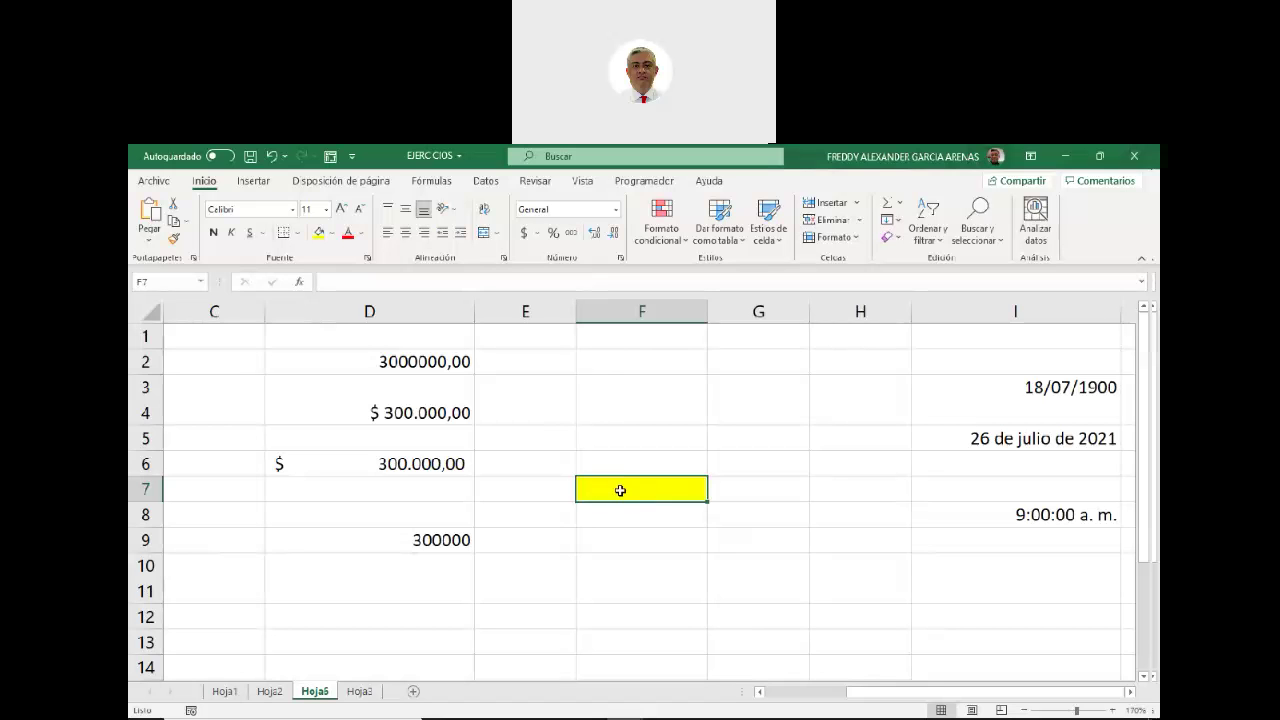
{"action": "left_click", "coordinate": [616, 210]}
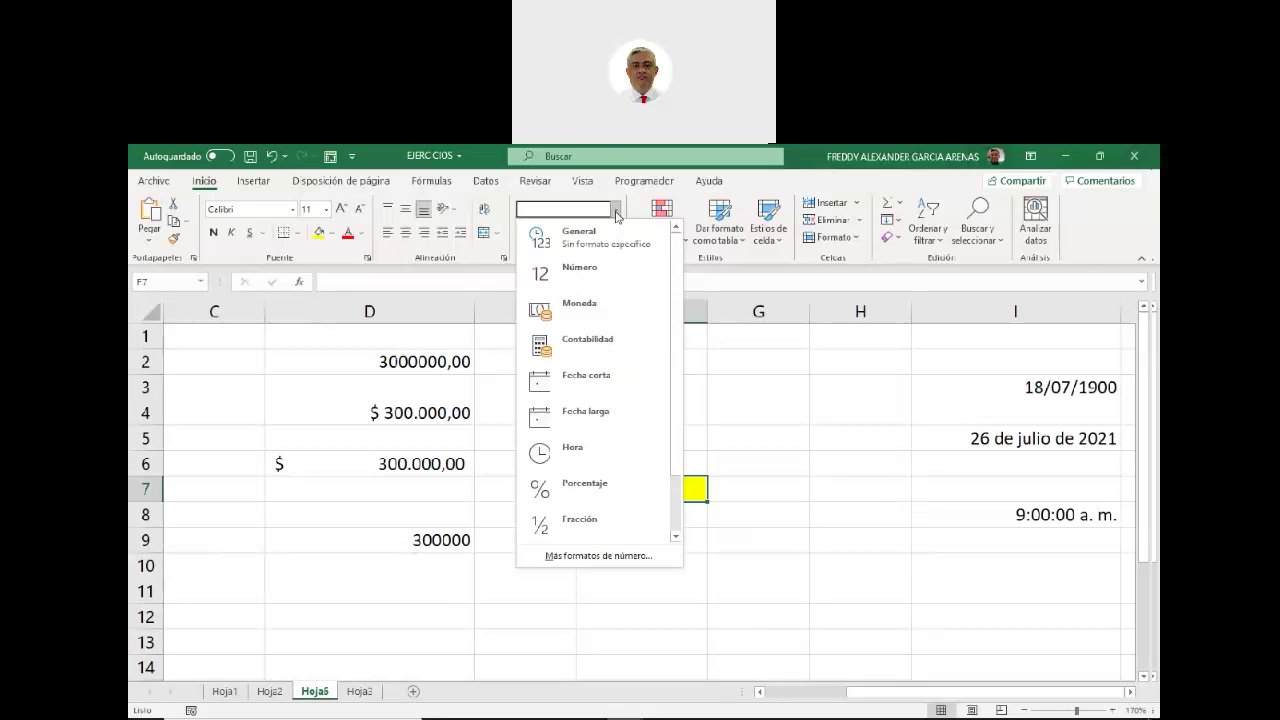
{"action": "left_click", "coordinate": [594, 306]}
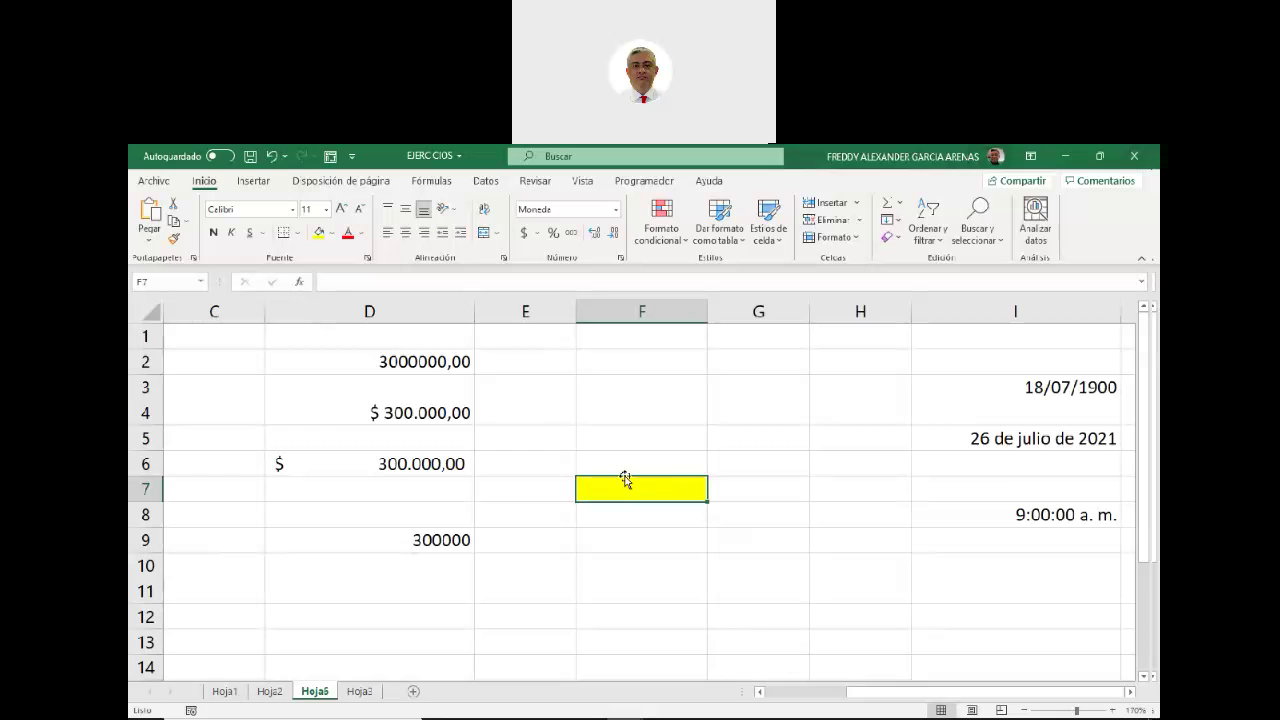
{"action": "type", "text": "2.000"}
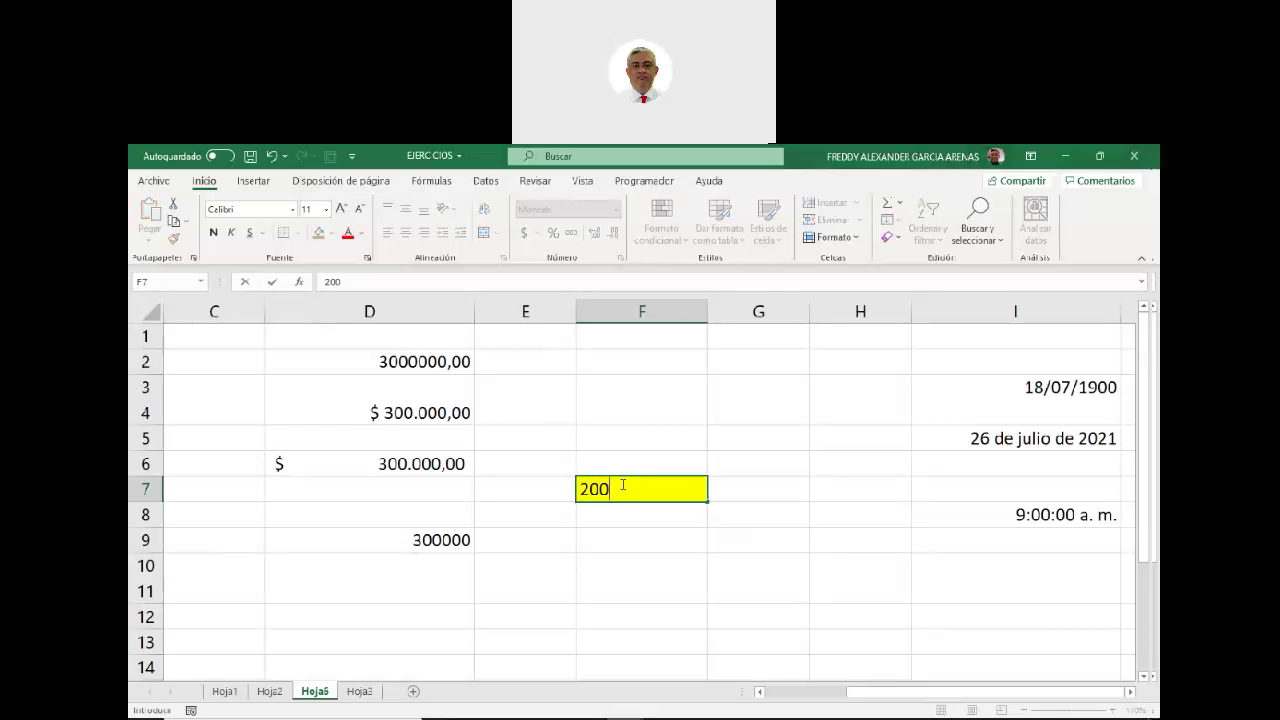
{"action": "left_click", "coordinate": [759, 481]}
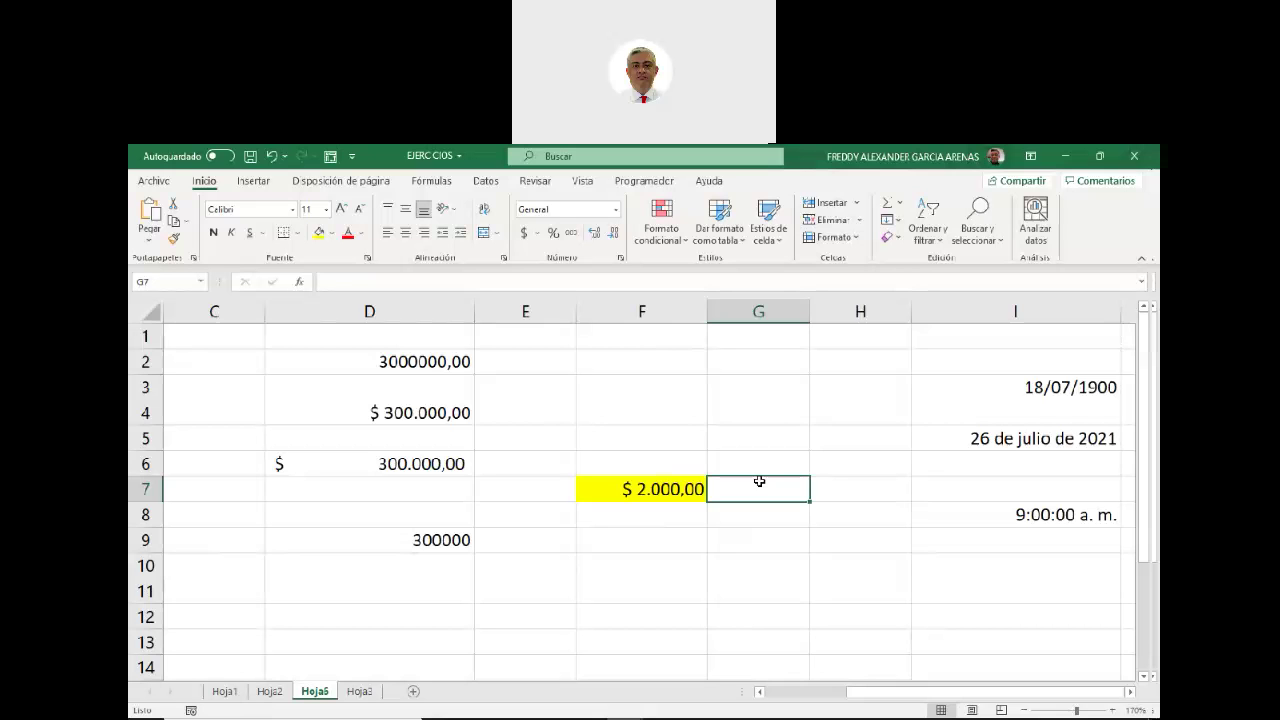
Autofill cell F7 down to F13 using the Rellenar formatos solo option so only the formatting is copied.
{"action": "left_click", "coordinate": [625, 490]}
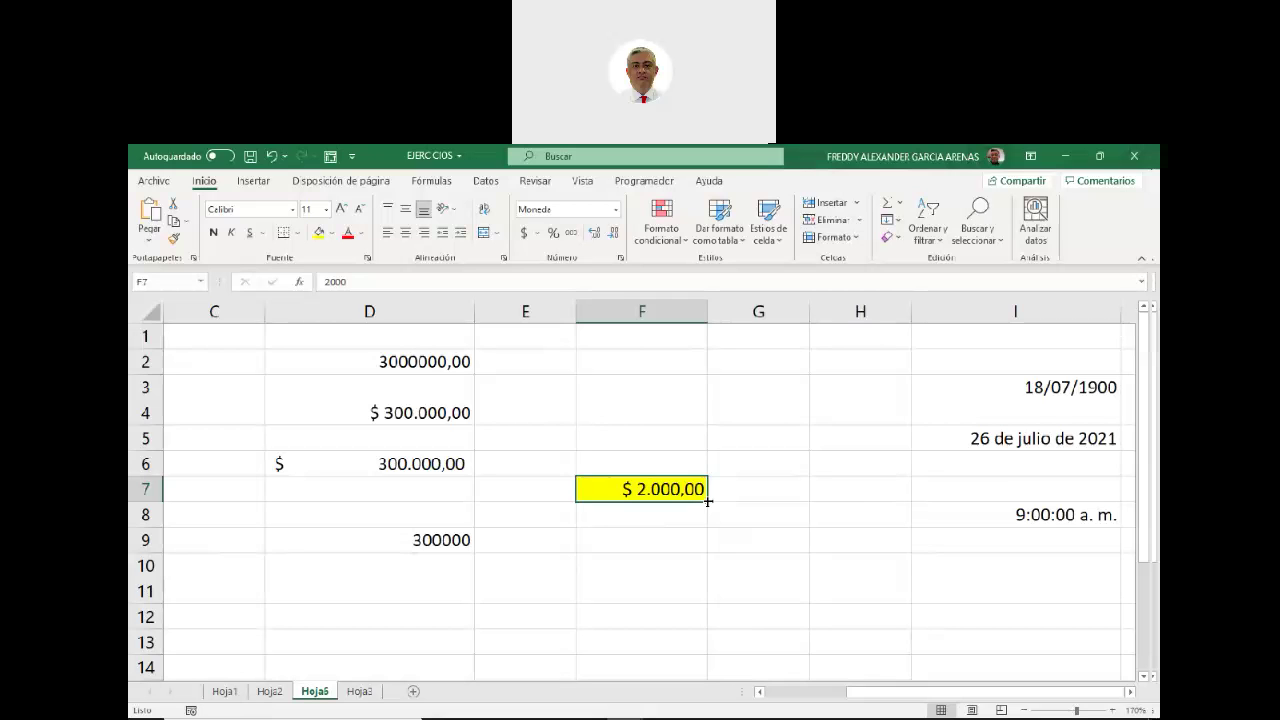
{"action": "left_click_drag", "start_coordinate": [707, 501], "coordinate": [708, 656]}
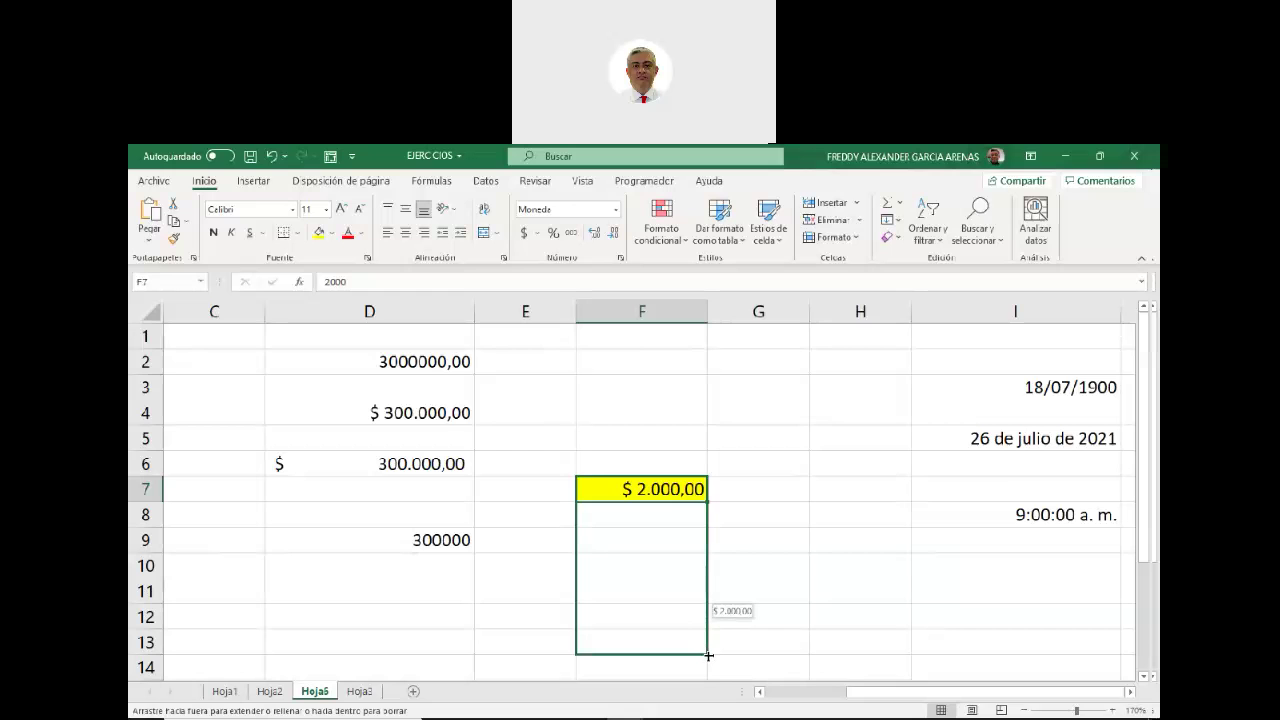
{"action": "left_click_drag", "start_coordinate": [708, 656], "coordinate": [708, 656]}
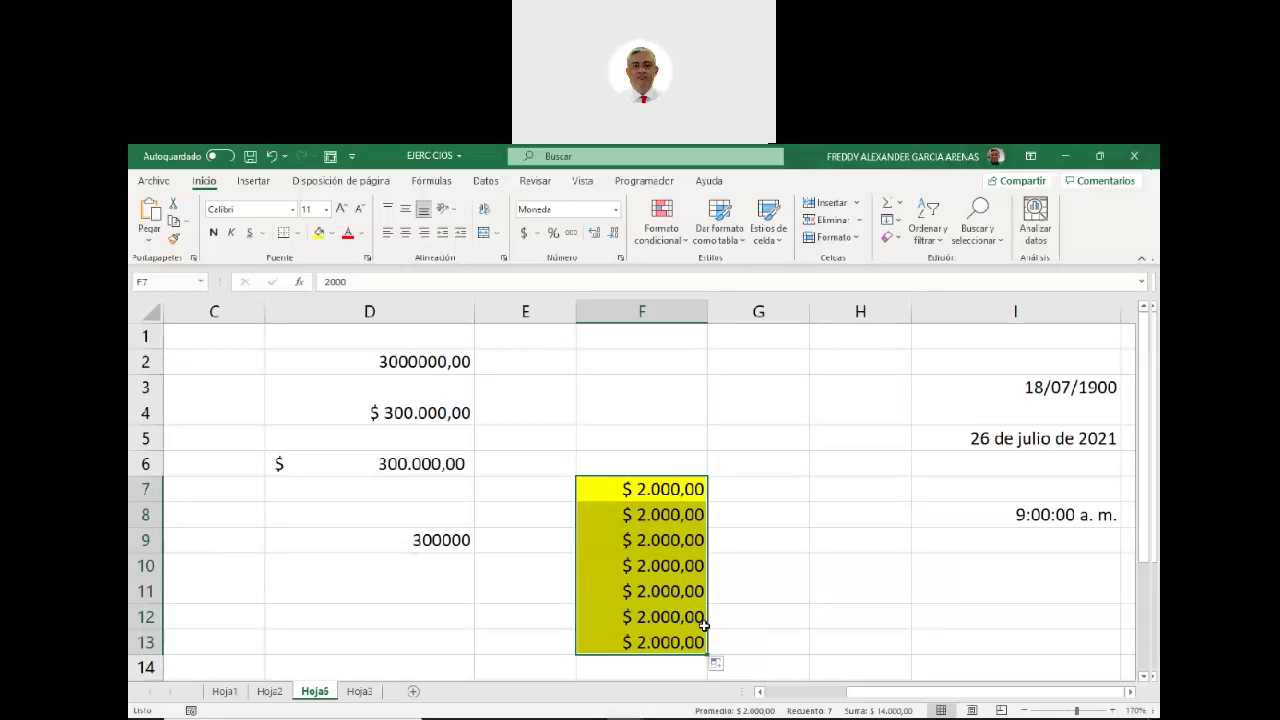
{"action": "scroll", "coordinate": [704, 625], "scroll_direction": "down", "scroll_amount": 1}
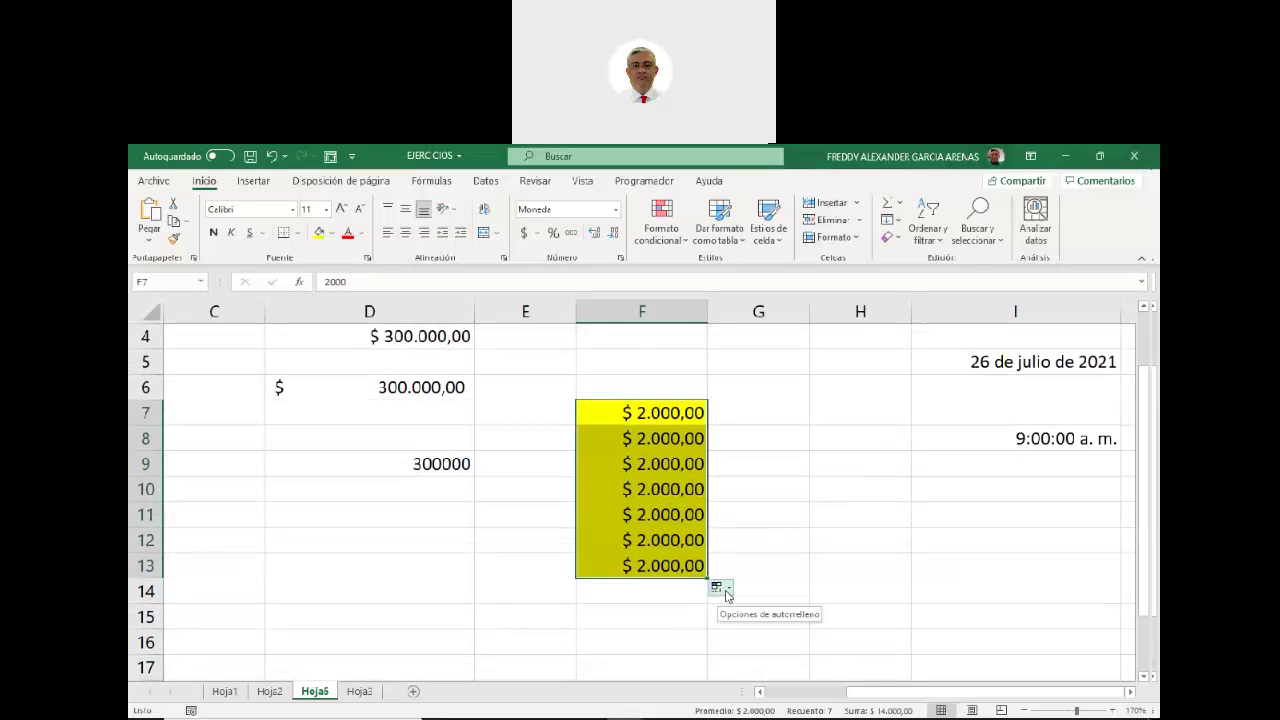
{"action": "left_click", "coordinate": [727, 592]}
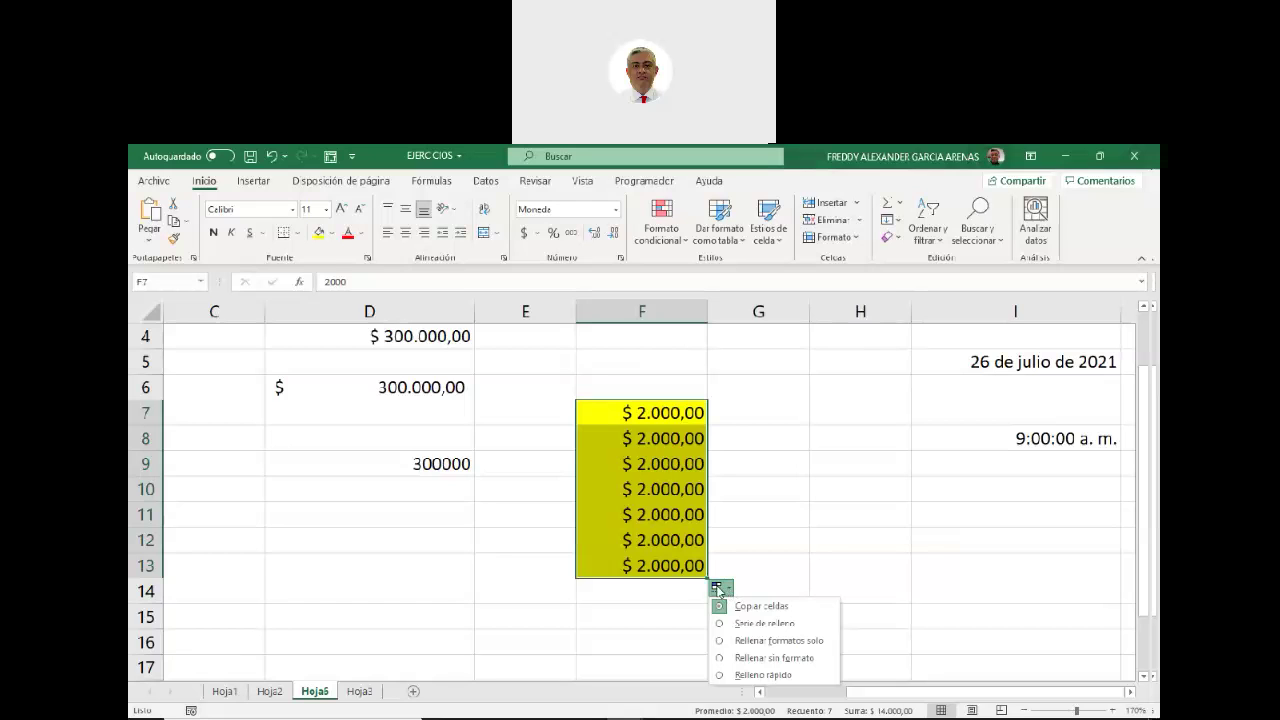
{"action": "left_click", "coordinate": [720, 644]}
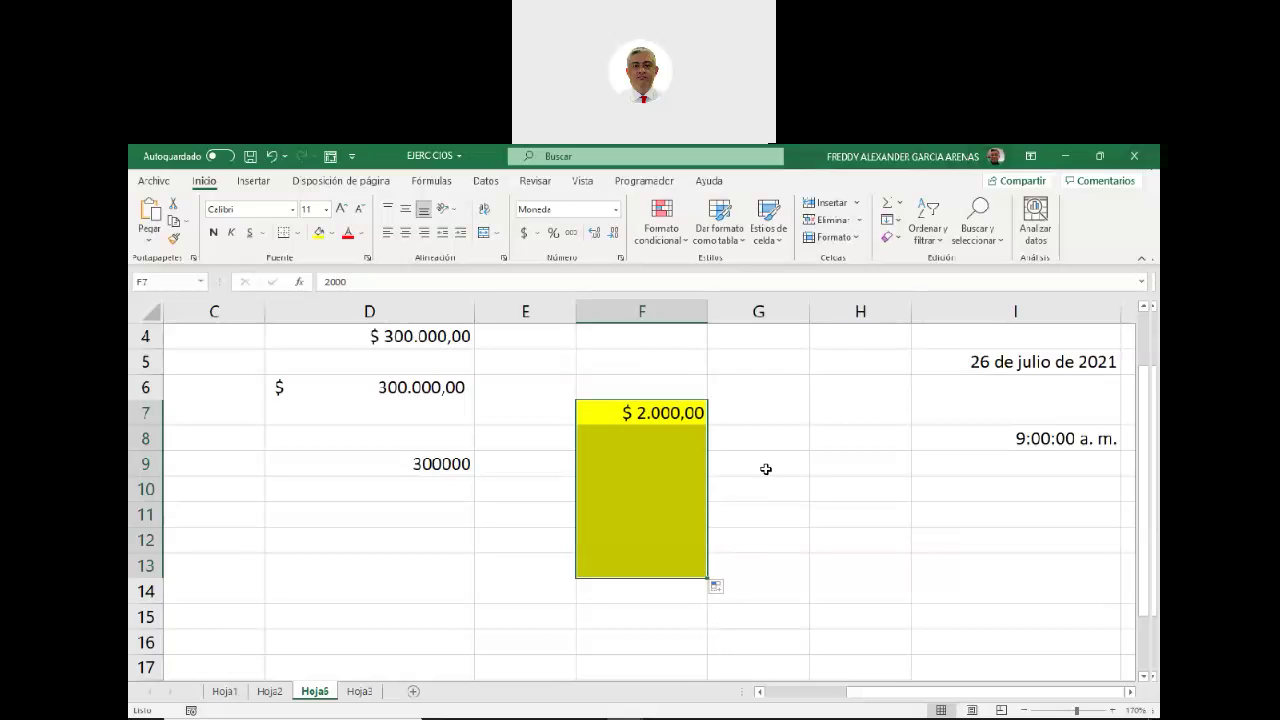
{"action": "left_click", "coordinate": [758, 464]}
Enter the amounts 3000, 5000 and 6000 in cells F8, F9 and F10.
{"action": "left_click", "coordinate": [651, 435]}
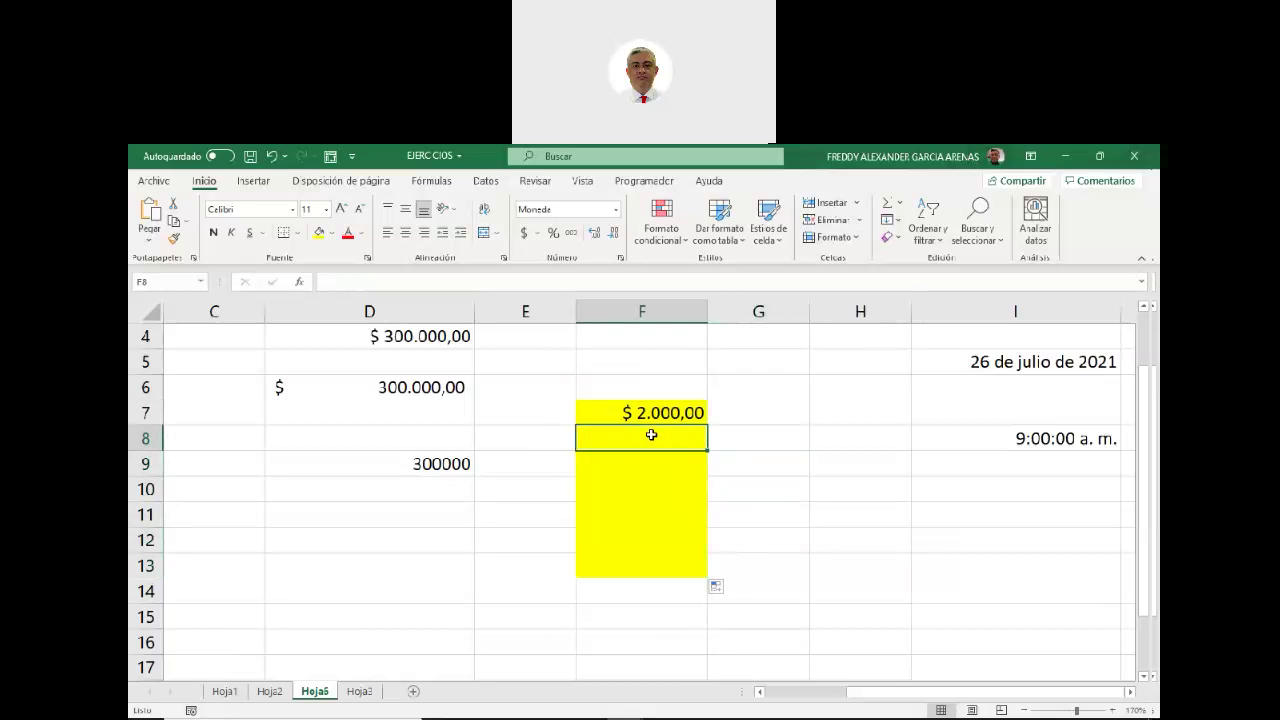
{"action": "type", "text": "3000"}
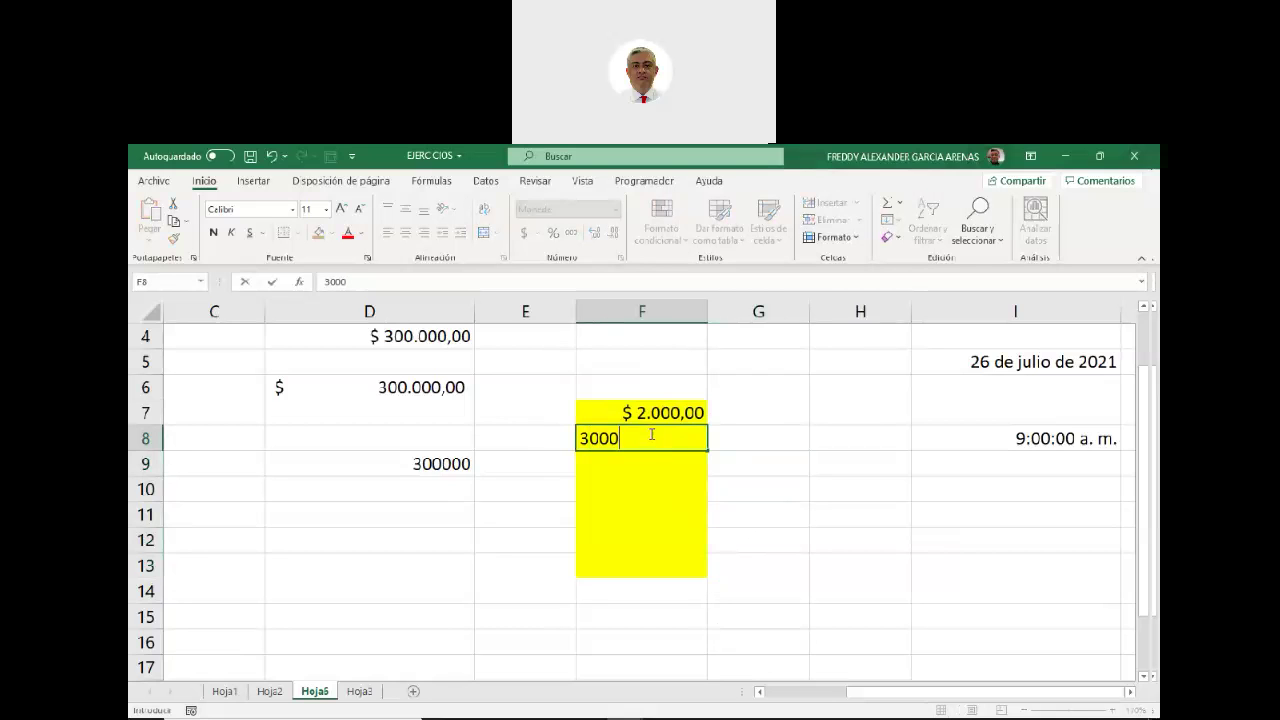
{"action": "left_click", "coordinate": [759, 433]}
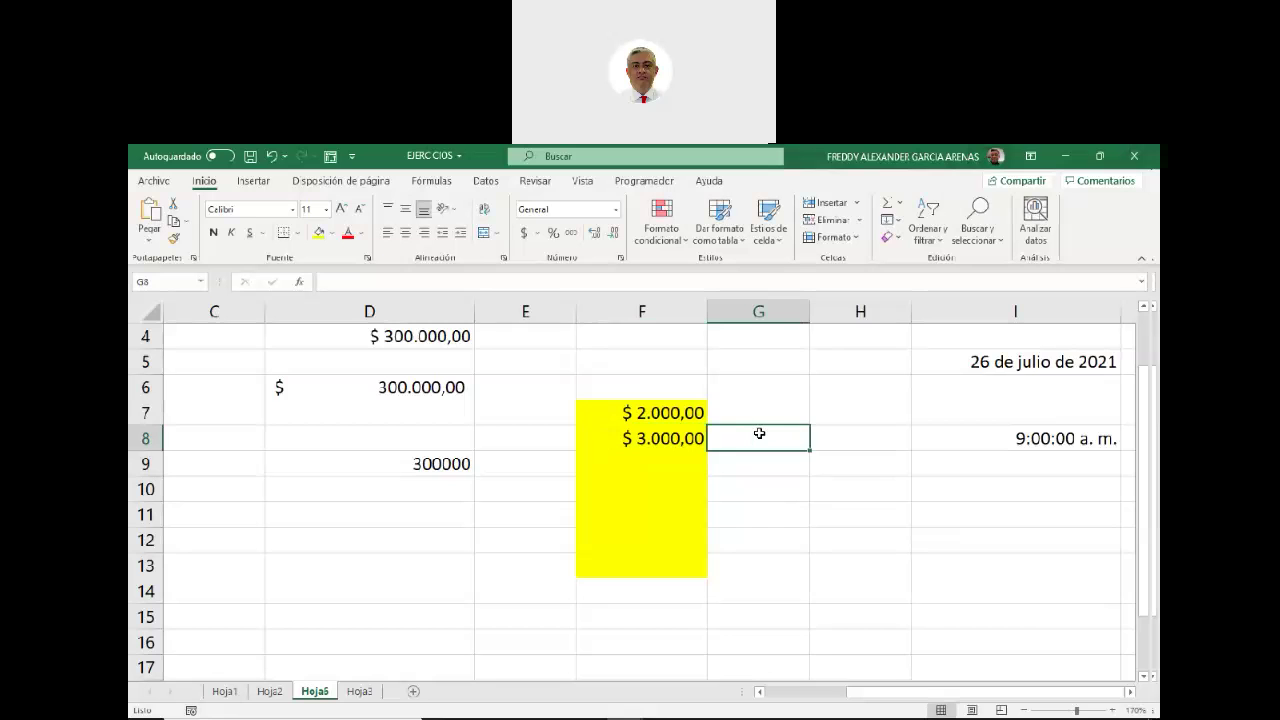
{"action": "left_click", "coordinate": [659, 464]}
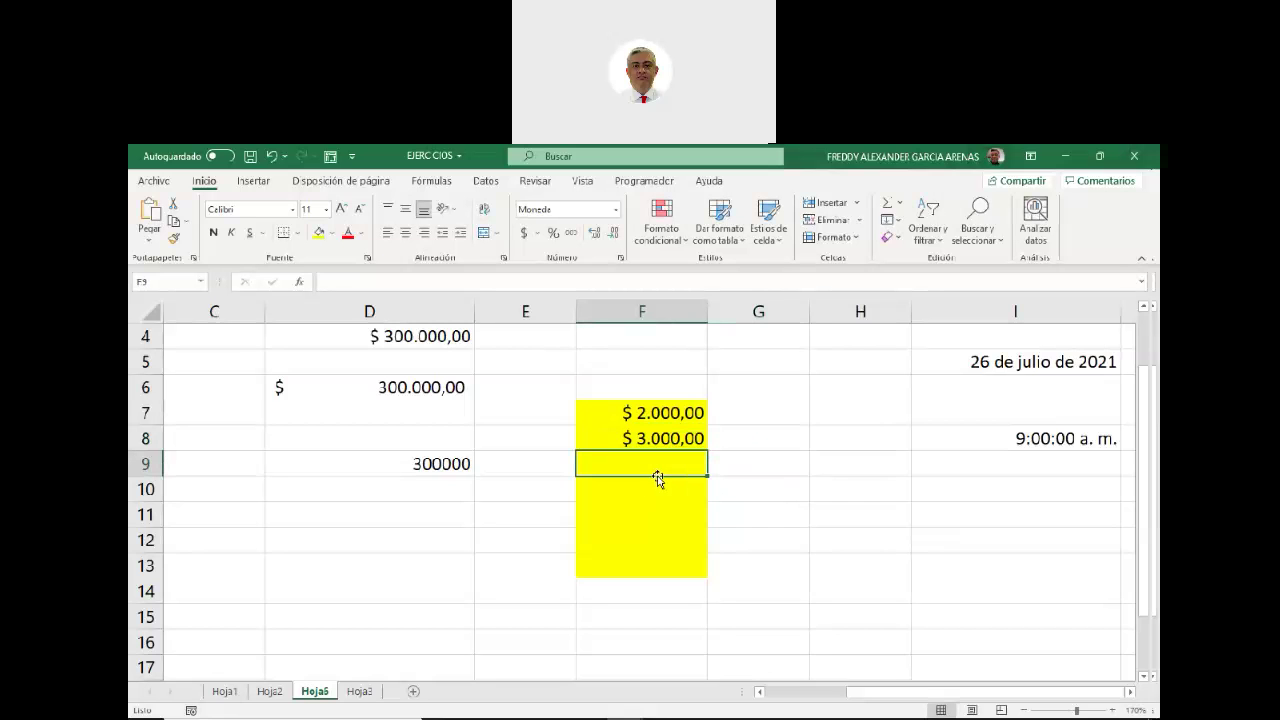
{"action": "type", "text": "5000"}
{"action": "scroll", "coordinate": [660, 478], "scroll_direction": "up", "scroll_amount": 1}
{"action": "left_click", "coordinate": [763, 520]}
{"action": "scroll", "coordinate": [760, 522], "scroll_direction": "down", "scroll_amount": 1}
{"action": "left_click", "coordinate": [659, 490]}
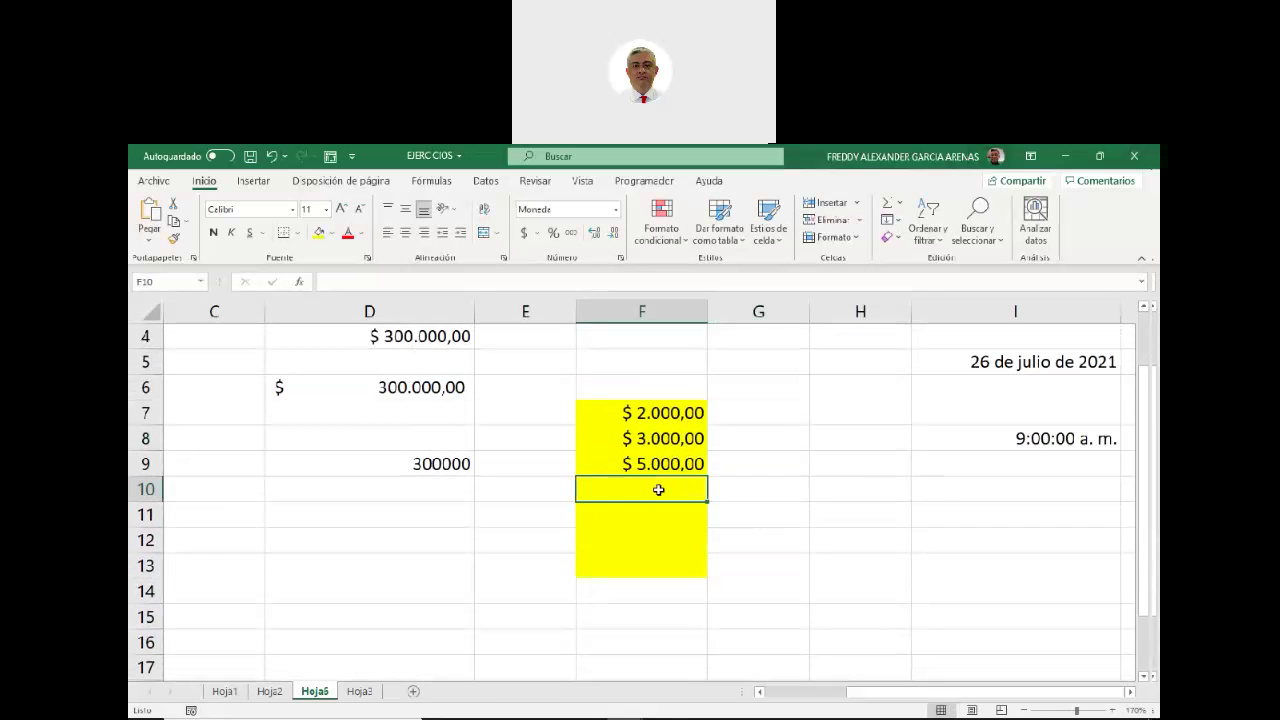
{"action": "type", "text": "6000"}
{"action": "left_click", "coordinate": [775, 497]}
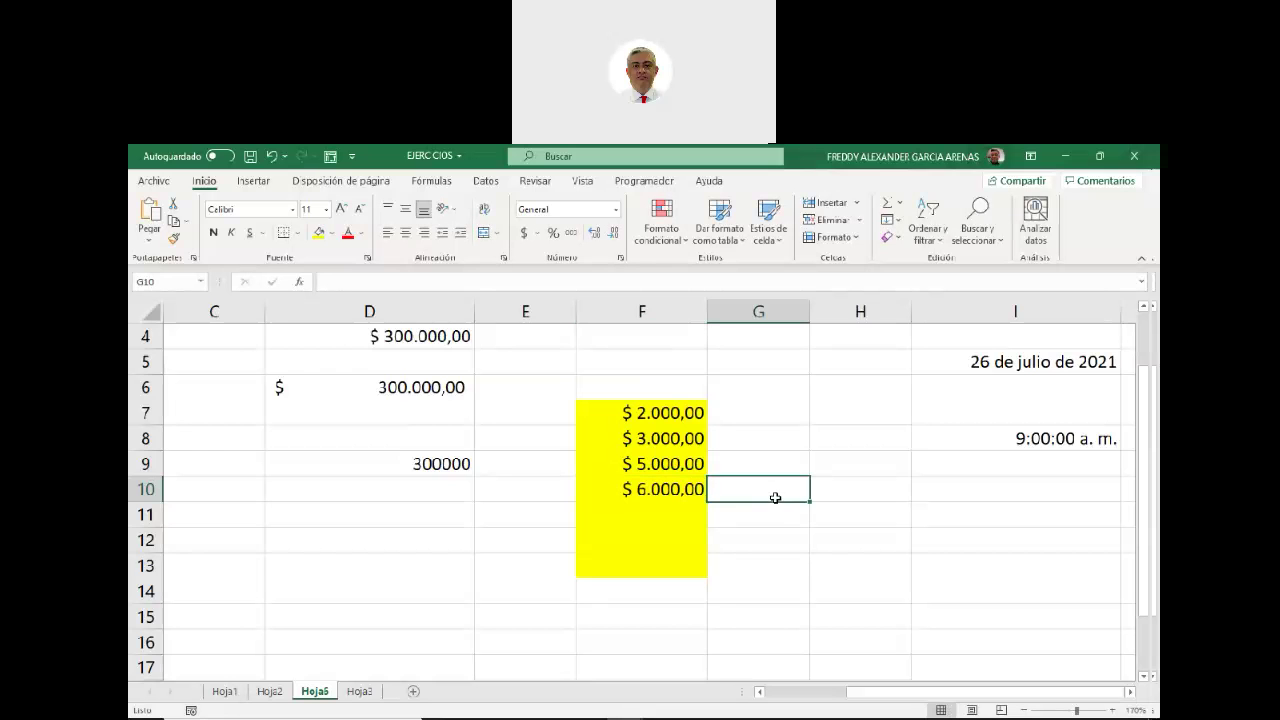
Enter the amounts 8000, 9000 and 4000 in cells F11, F12 and F13.
{"action": "left_click", "coordinate": [671, 512]}
{"action": "type", "text": "8.000"}
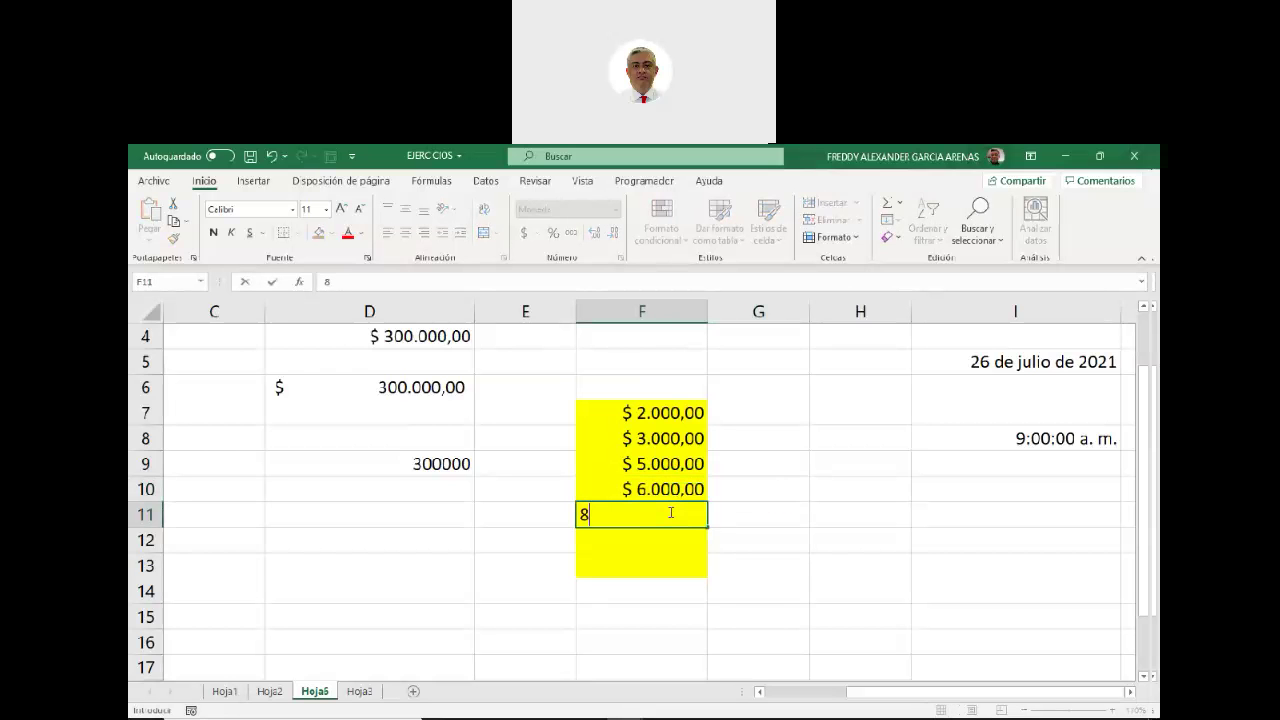
{"action": "left_click", "coordinate": [784, 515]}
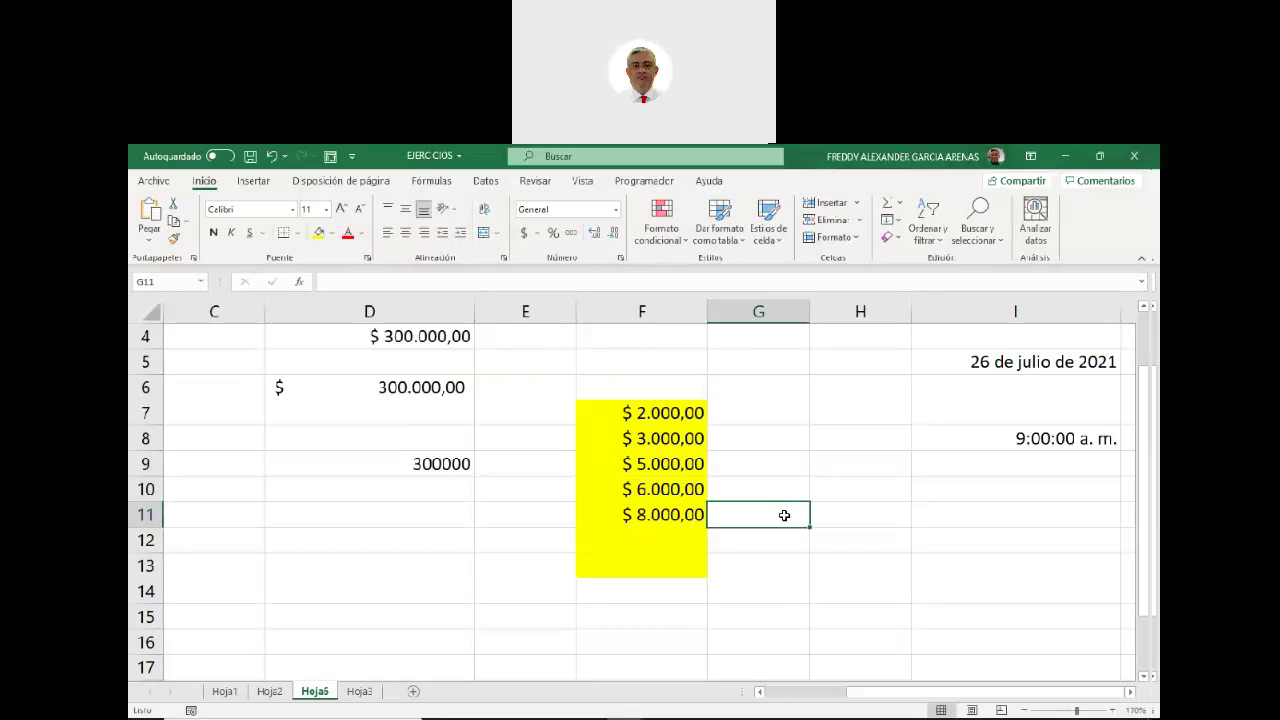
{"action": "left_click", "coordinate": [676, 541]}
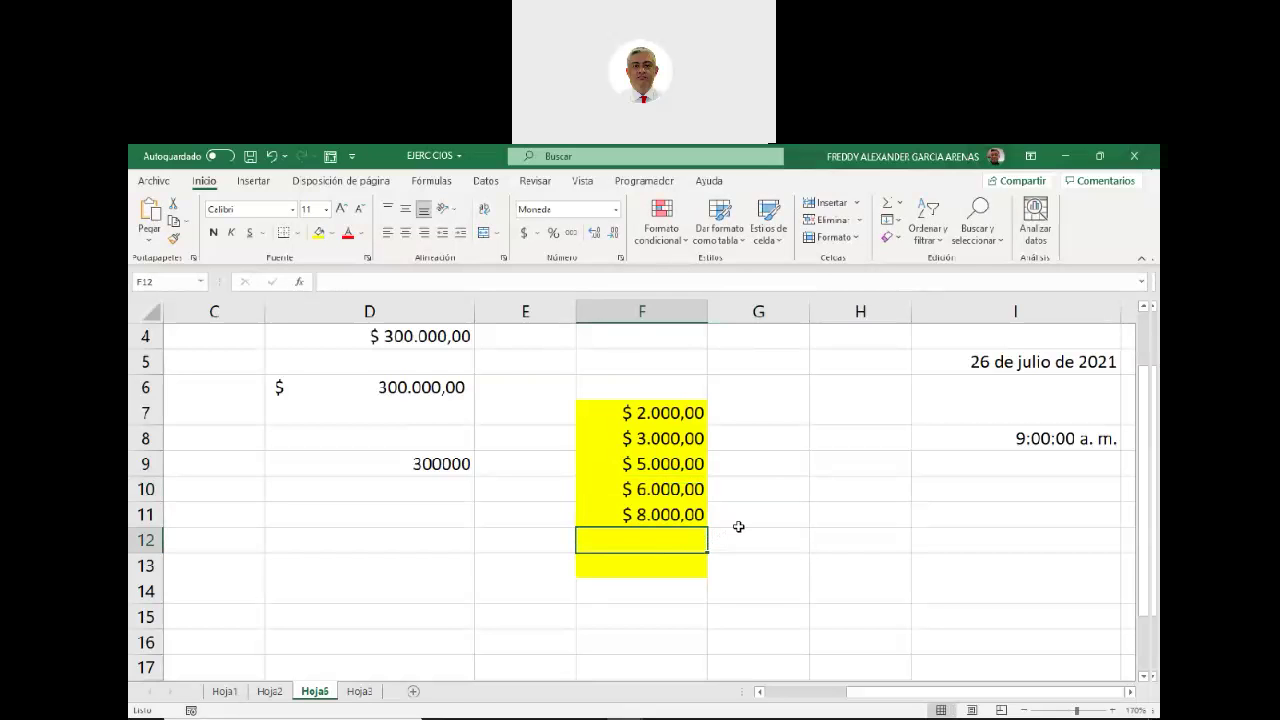
{"action": "type", "text": "9000"}
{"action": "left_click", "coordinate": [734, 513]}
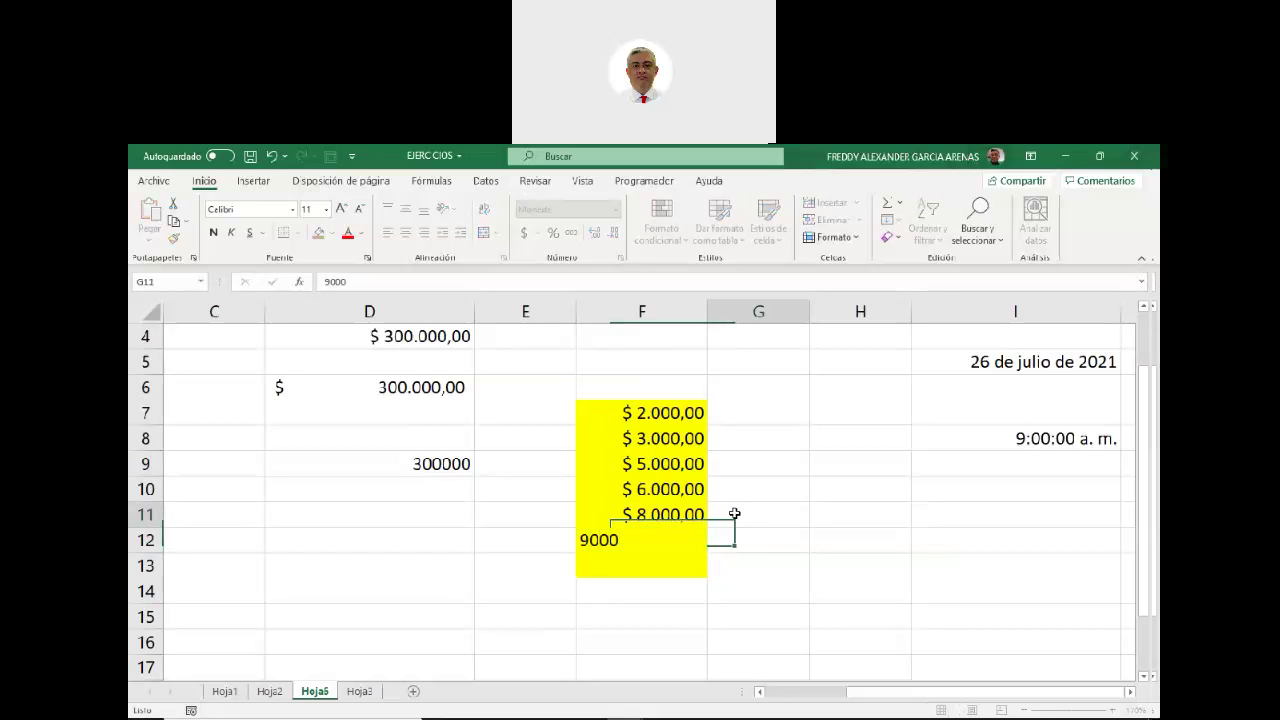
{"action": "left_click", "coordinate": [627, 562]}
{"action": "type", "text": "4.000"}
{"action": "left_click", "coordinate": [777, 553]}
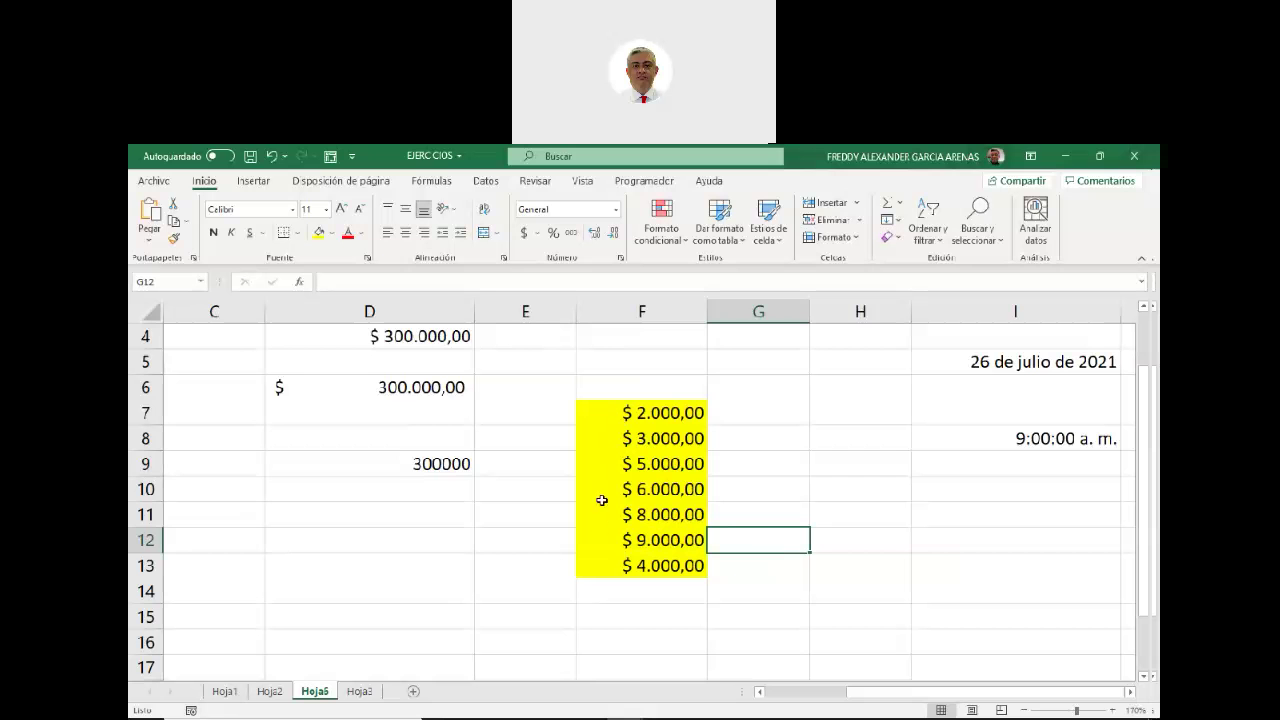
Apply the Fecha corta number format to the whole of column G.
{"action": "scroll", "coordinate": [721, 464], "scroll_direction": "up", "scroll_amount": 1}
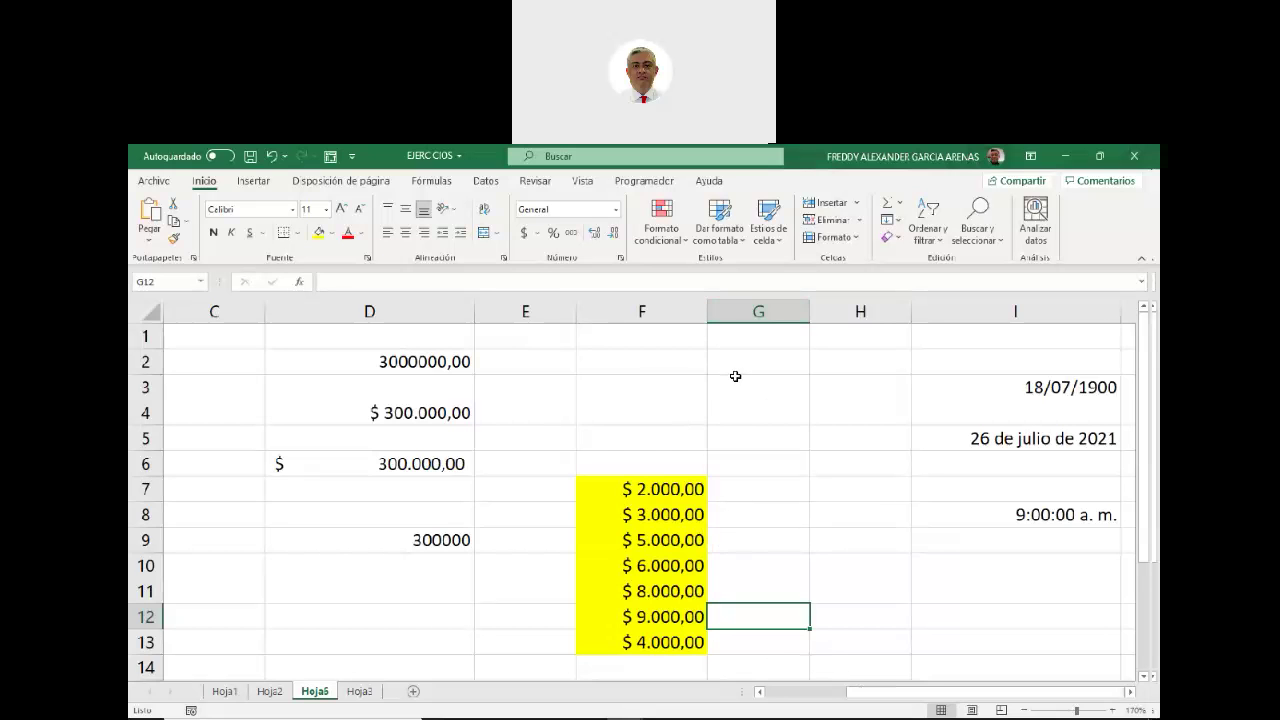
{"action": "left_click", "coordinate": [759, 311]}
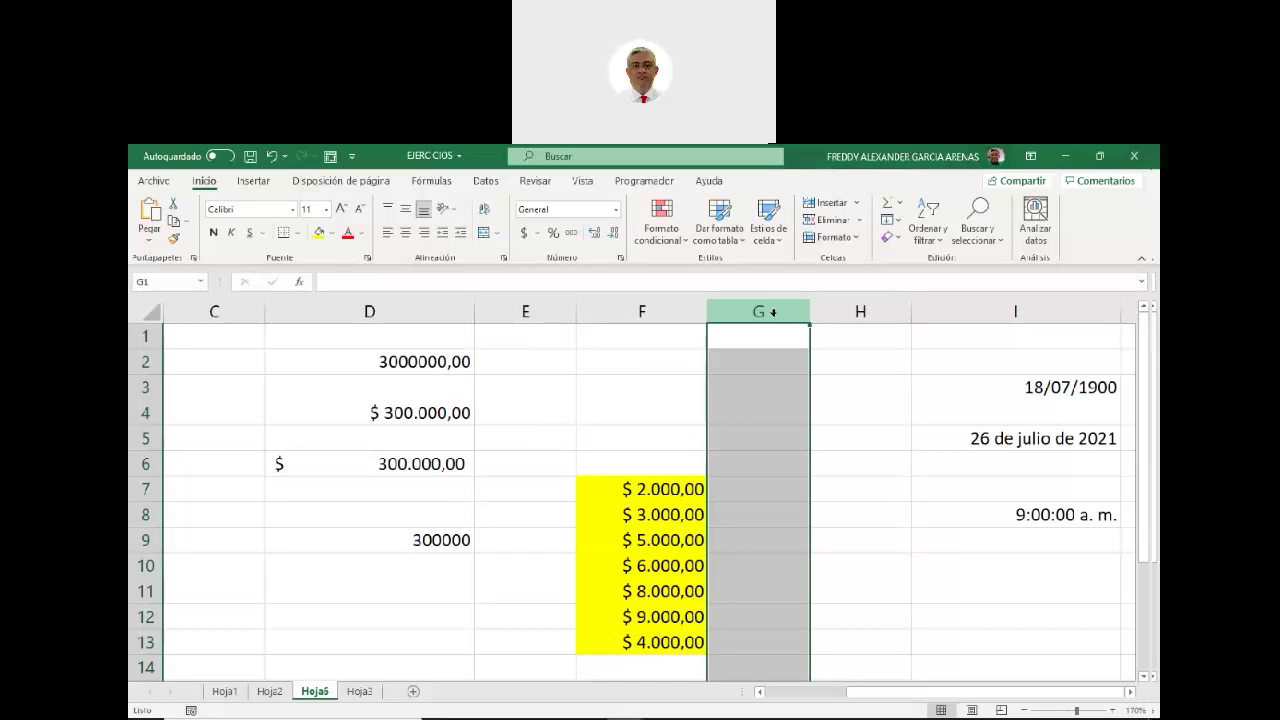
{"action": "left_click", "coordinate": [617, 210]}
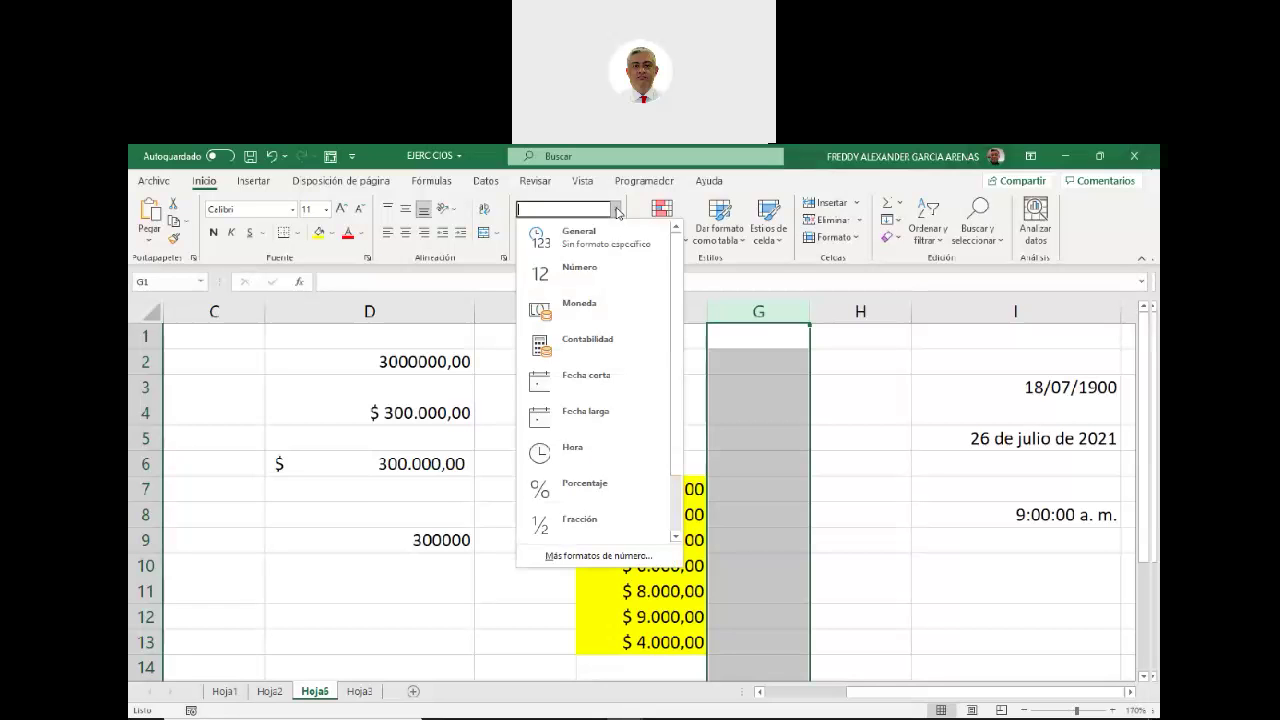
{"action": "left_click", "coordinate": [611, 378]}
{"action": "left_click", "coordinate": [860, 392]}
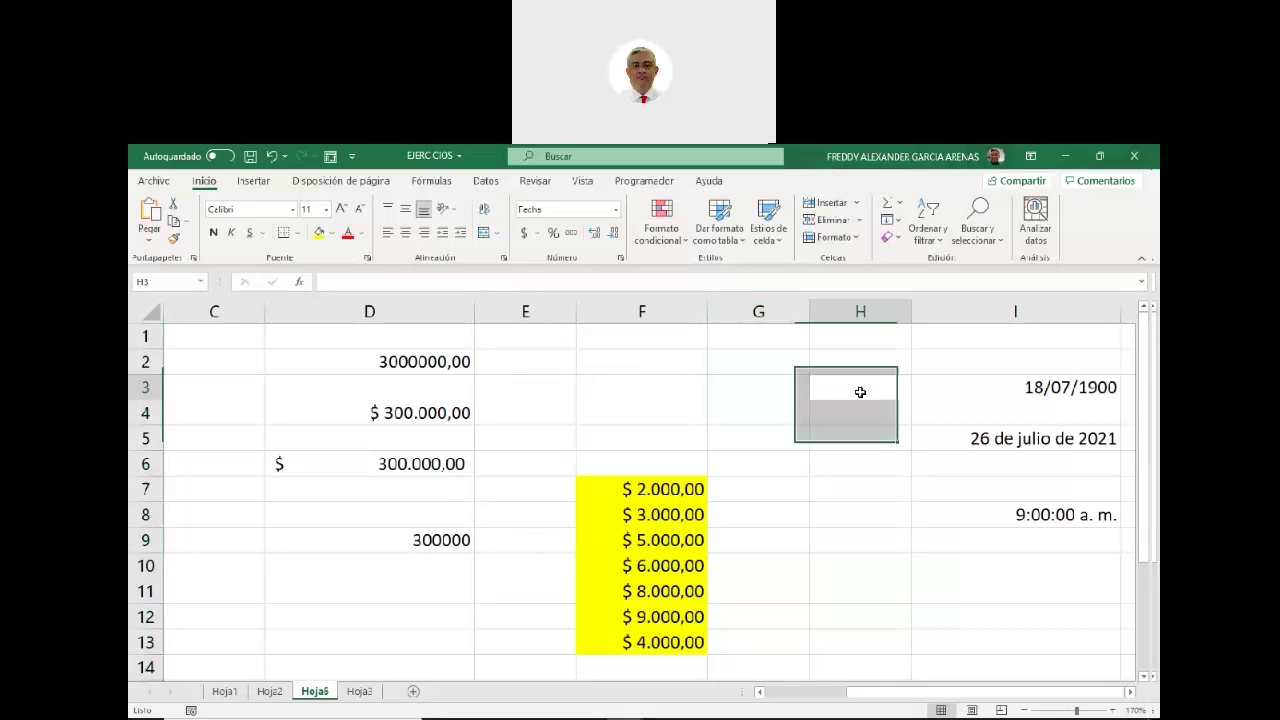
Check the number format of several cells in column G, including G3, G6, G8, G10, G7 and G5.
{"action": "left_click", "coordinate": [748, 384]}
{"action": "left_click", "coordinate": [759, 466]}
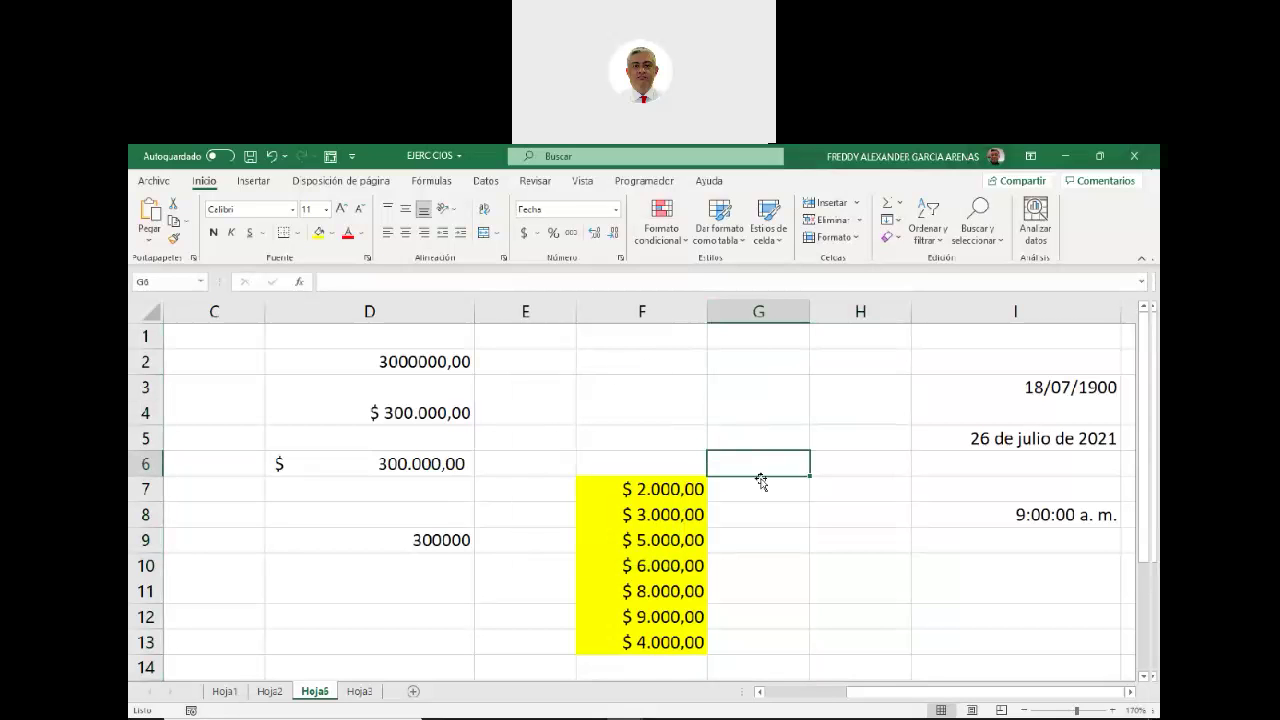
{"action": "left_click", "coordinate": [754, 523]}
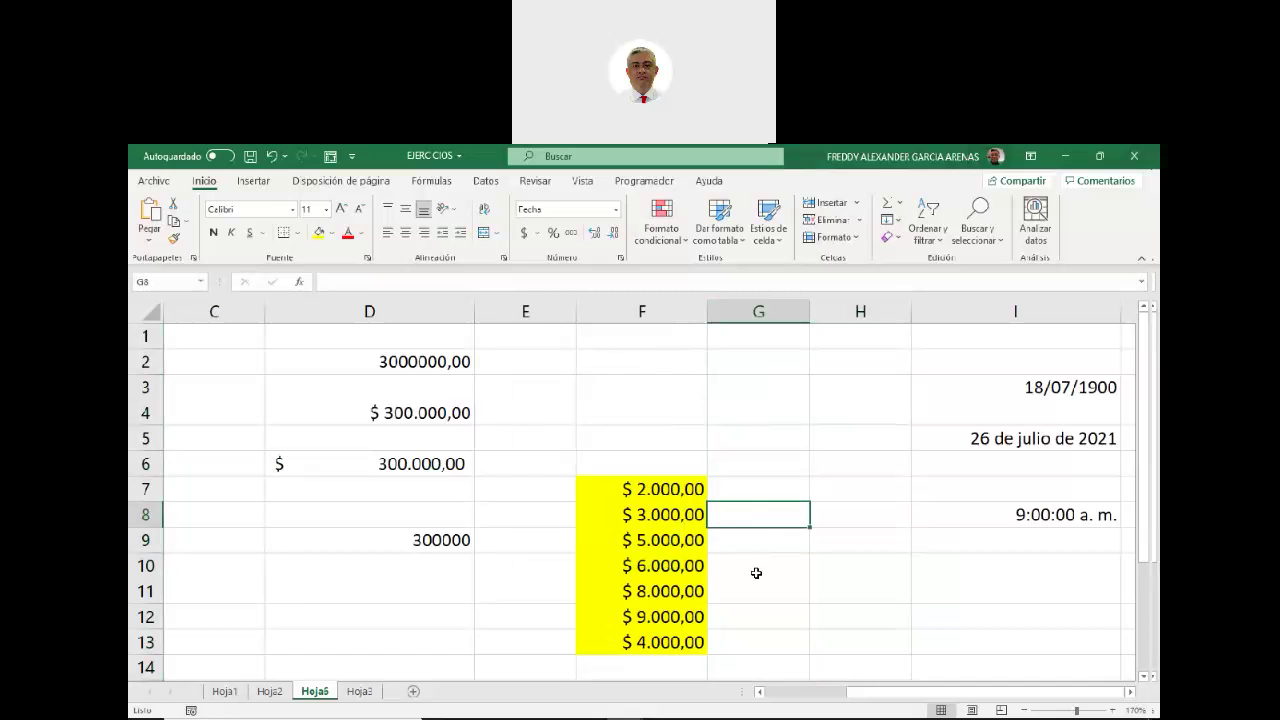
{"action": "left_click", "coordinate": [756, 568]}
{"action": "left_click", "coordinate": [751, 490]}
{"action": "left_click", "coordinate": [750, 440]}
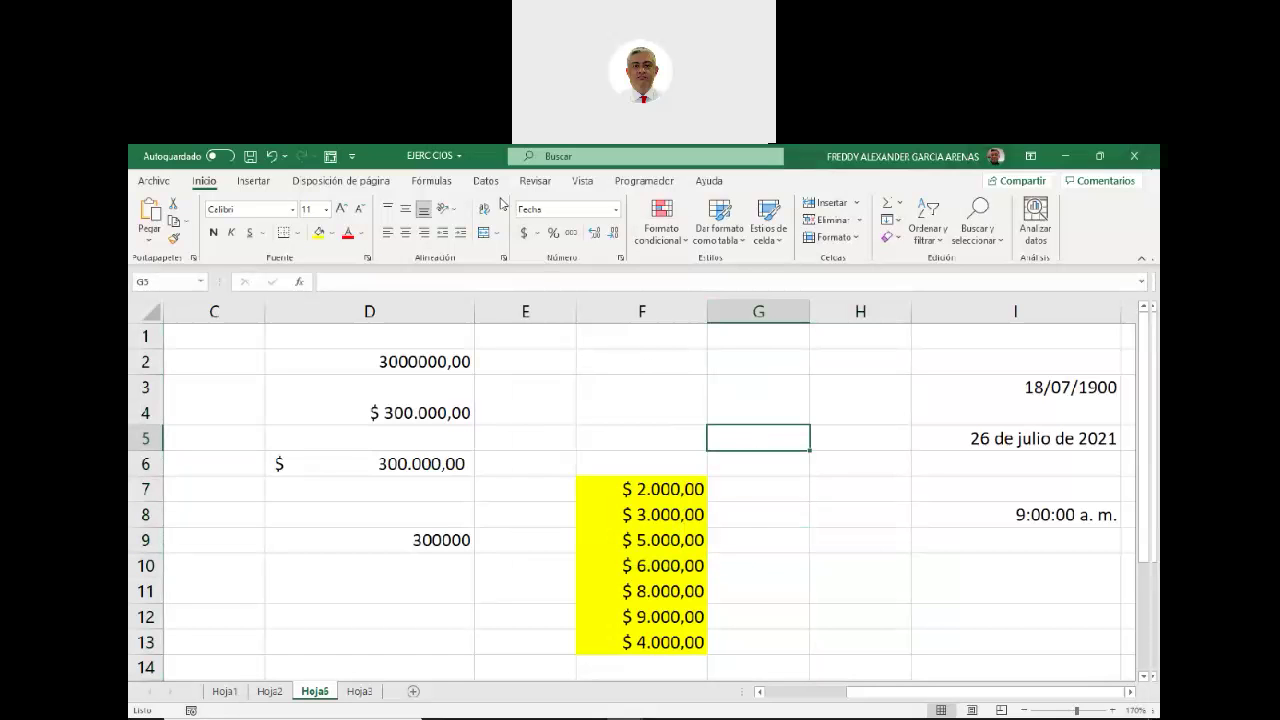
Enter the heading "fecha" in cell G1.
{"action": "left_click", "coordinate": [547, 209]}
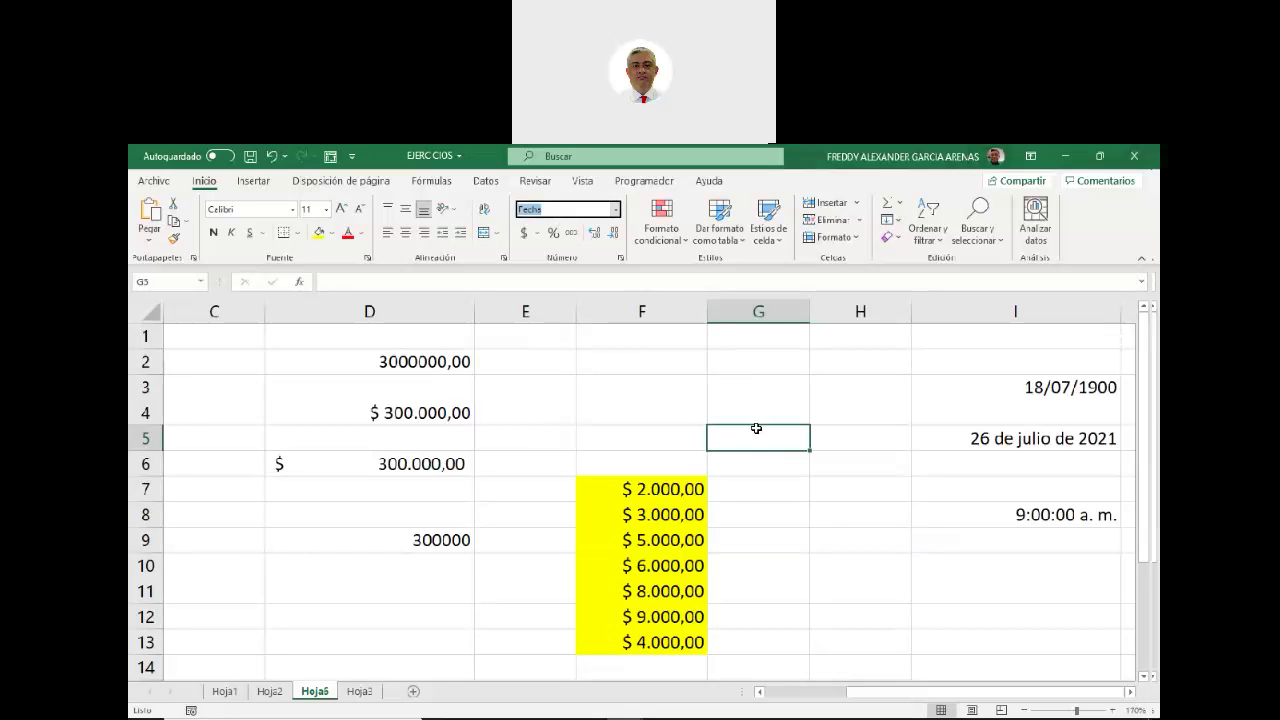
{"action": "left_click", "coordinate": [760, 310]}
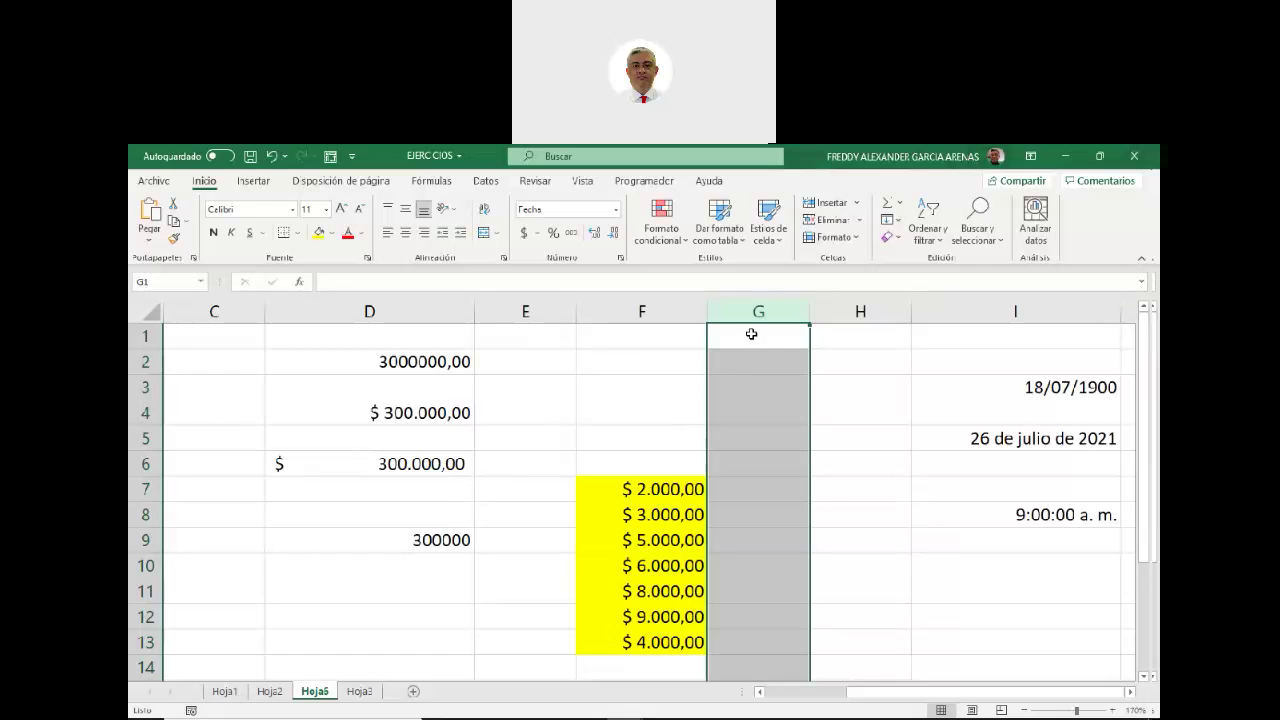
{"action": "left_click", "coordinate": [751, 338]}
{"action": "type", "text": "fecha"}
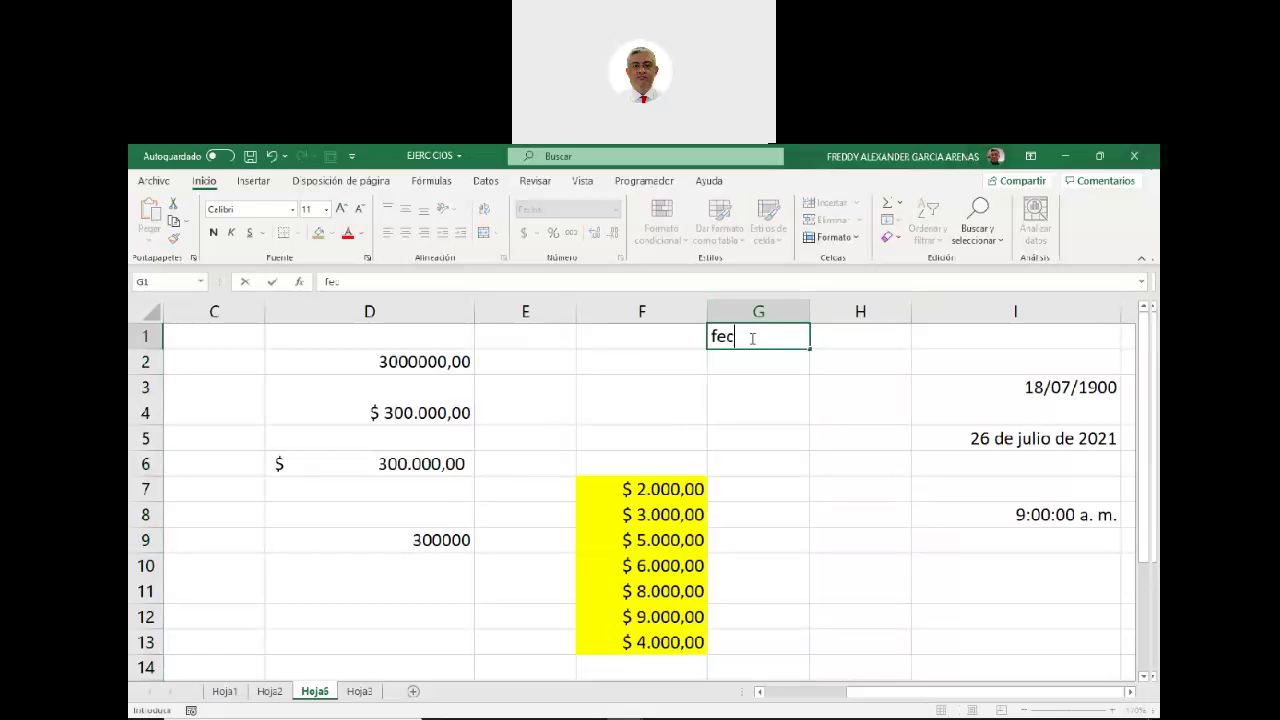
{"action": "left_click", "coordinate": [862, 403]}
Set cell G1 to the General number format and make its heading centred and bold.
{"action": "left_click", "coordinate": [760, 338]}
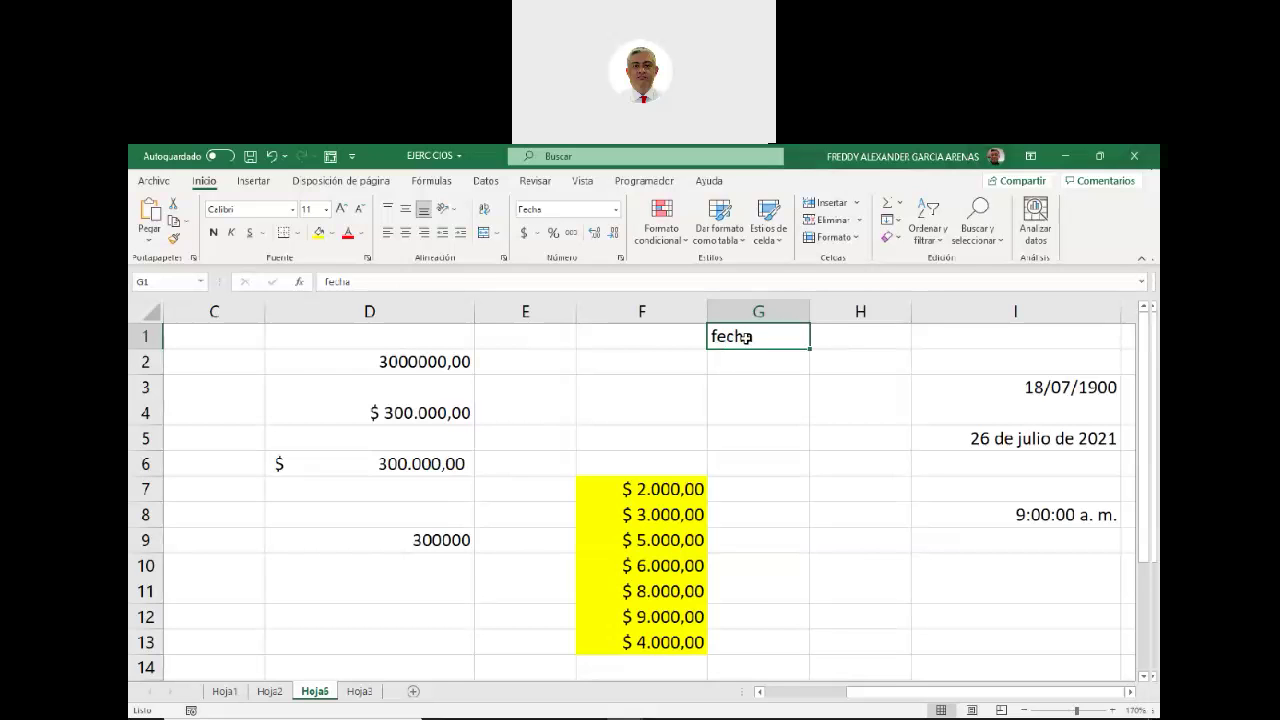
{"action": "left_click", "coordinate": [617, 217]}
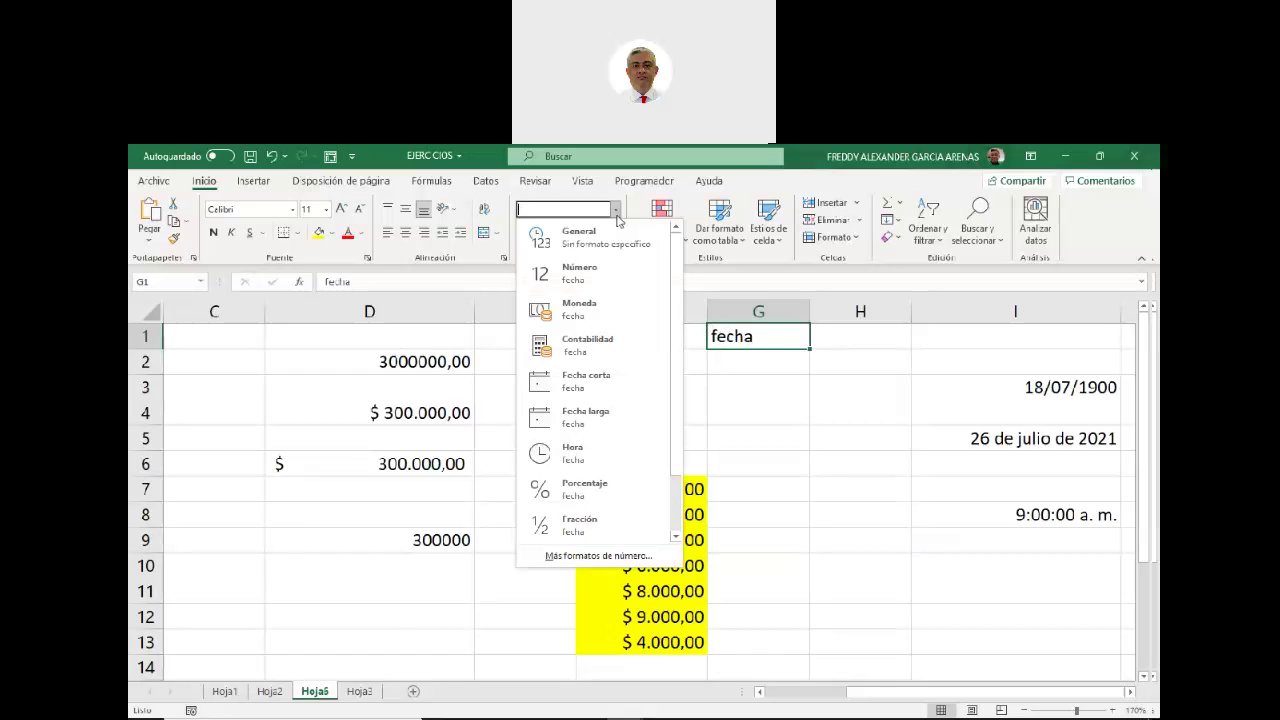
{"action": "left_click", "coordinate": [600, 240]}
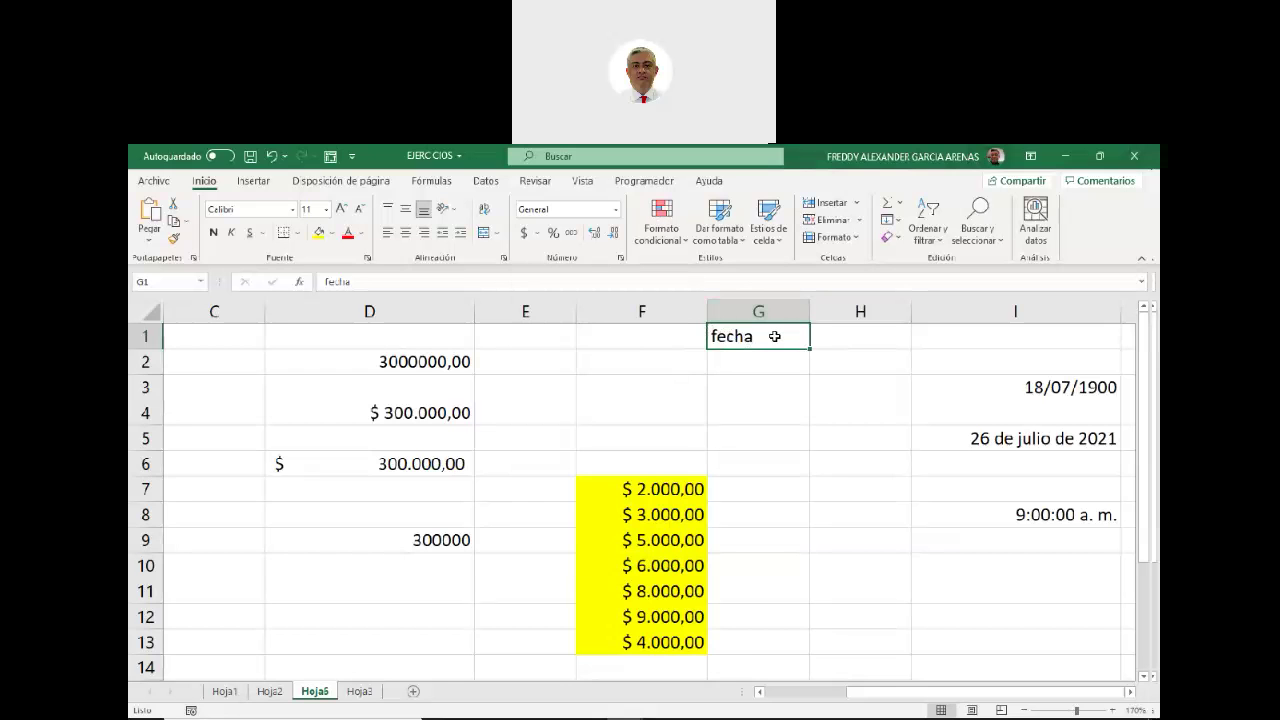
{"action": "left_click", "coordinate": [406, 232]}
{"action": "left_click", "coordinate": [212, 234]}
{"action": "left_click", "coordinate": [862, 414]}
Enter 31082021 without separators in cell G2.
{"action": "left_click", "coordinate": [761, 368]}
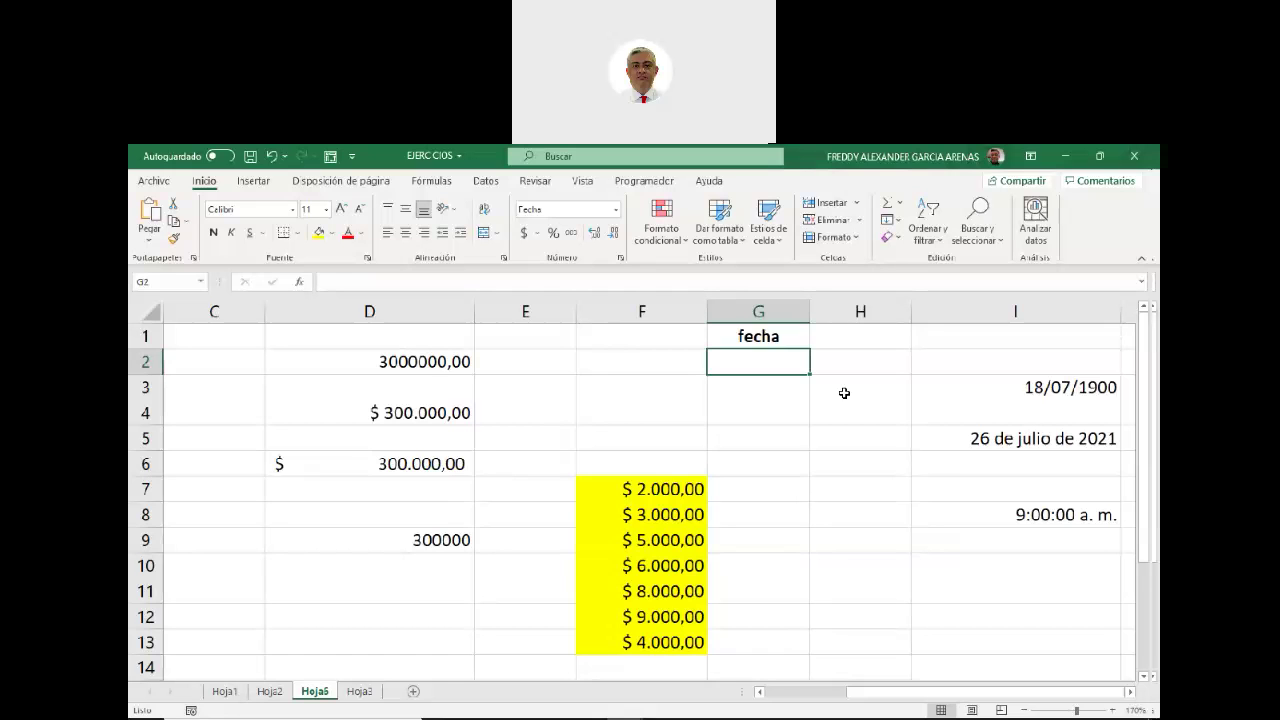
{"action": "type", "text": "31"}
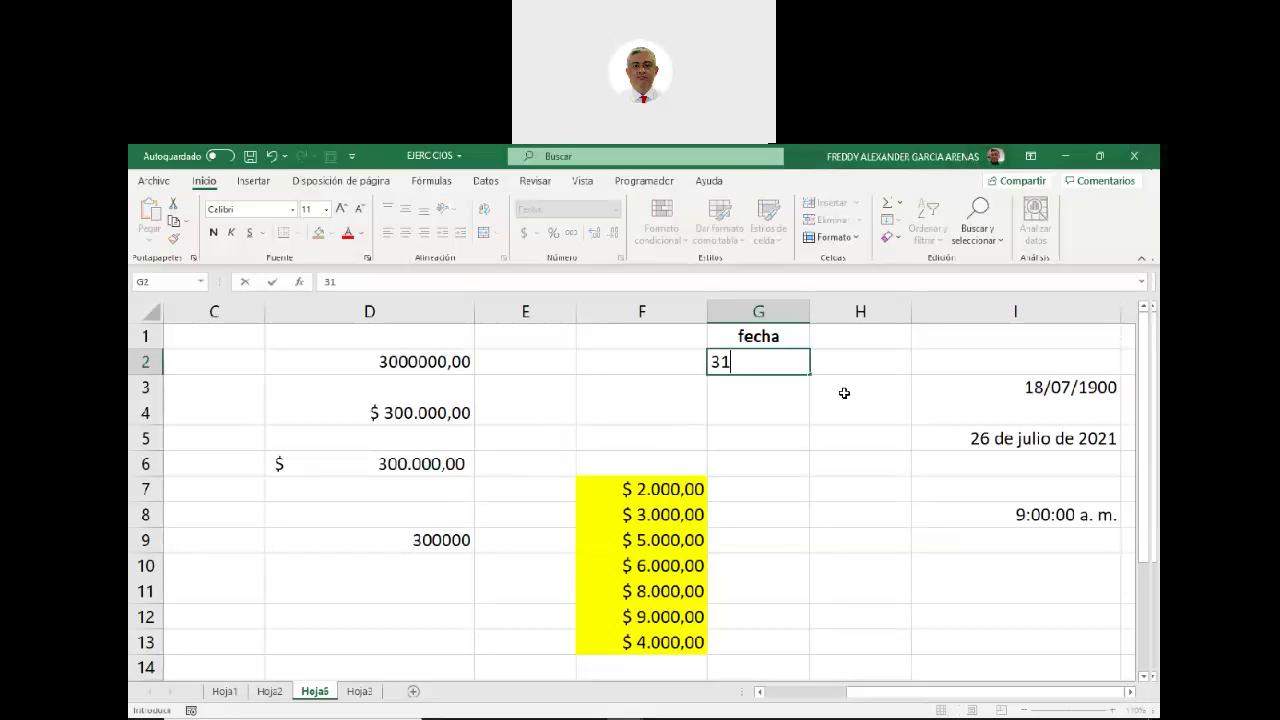
{"action": "type", "text": "082021"}
{"action": "left_click", "coordinate": [836, 385]}
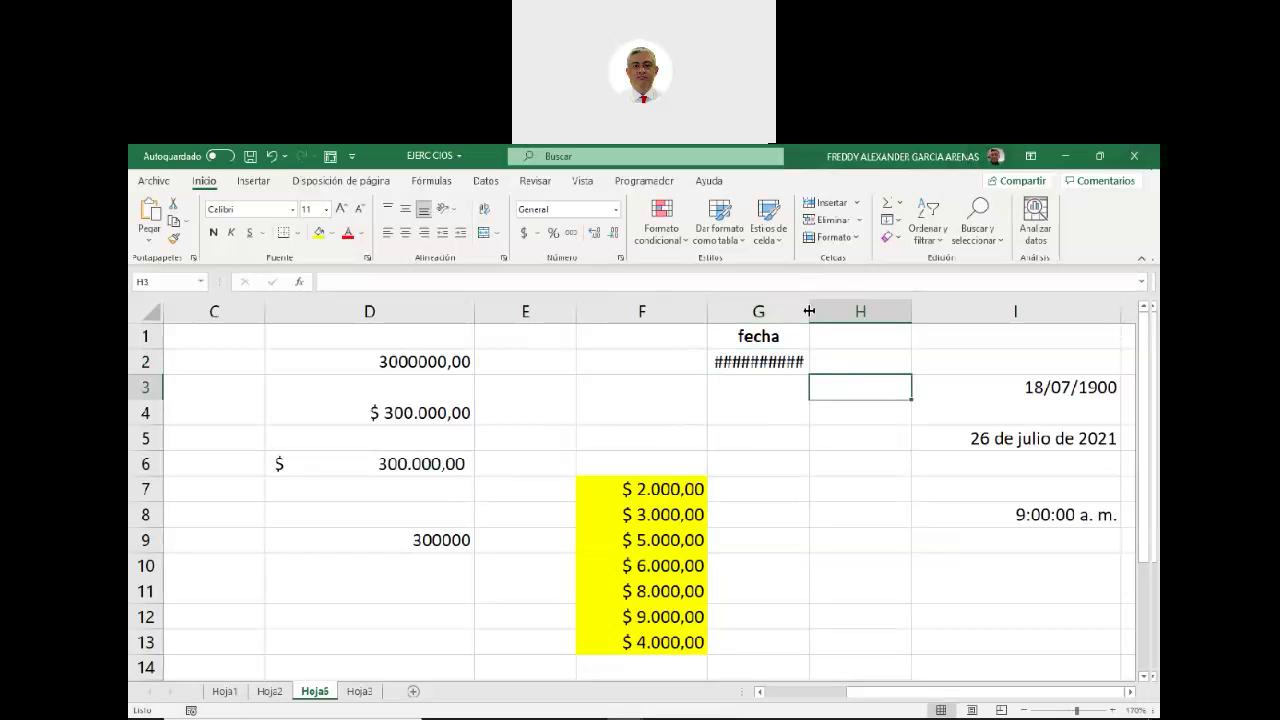
Experiment with the width of column G and narrow columns F and D until they are too small for their amounts.
{"action": "left_click_drag", "start_coordinate": [809, 311], "coordinate": [760, 316]}
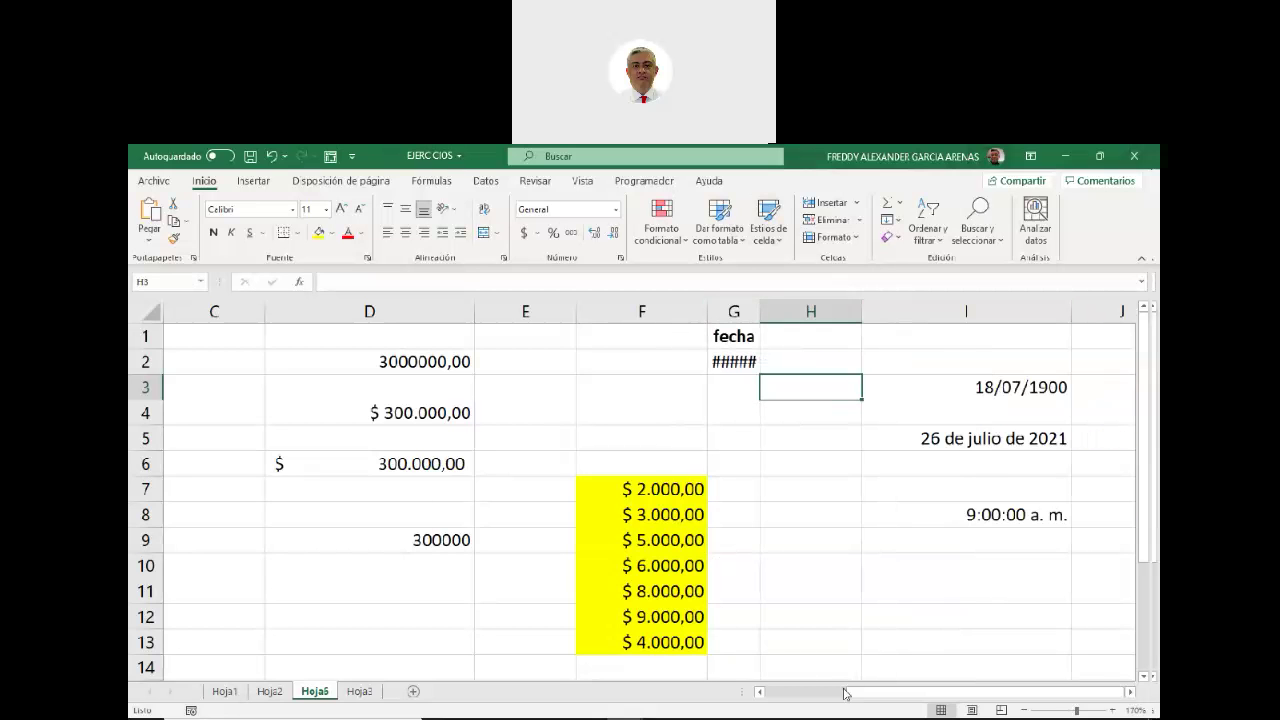
{"action": "left_click", "coordinate": [270, 157]}
{"action": "left_click_drag", "start_coordinate": [705, 309], "coordinate": [644, 307]}
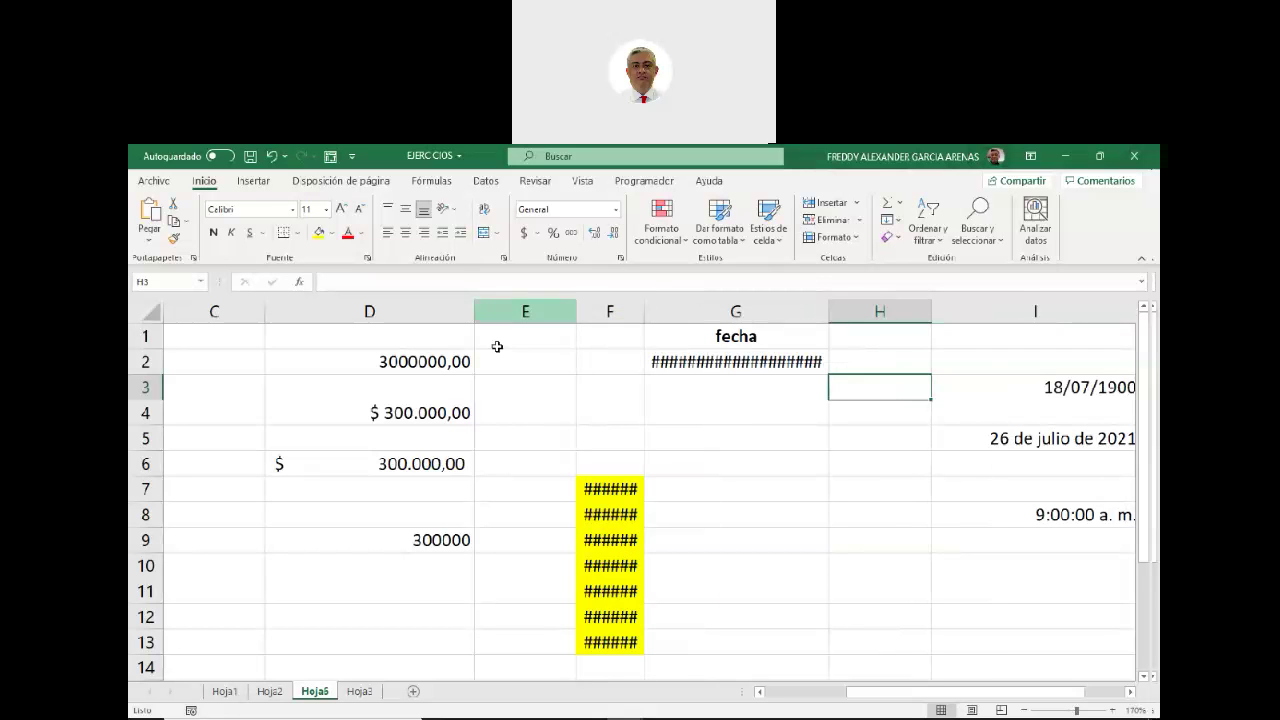
{"action": "left_click_drag", "start_coordinate": [473, 312], "coordinate": [369, 320]}
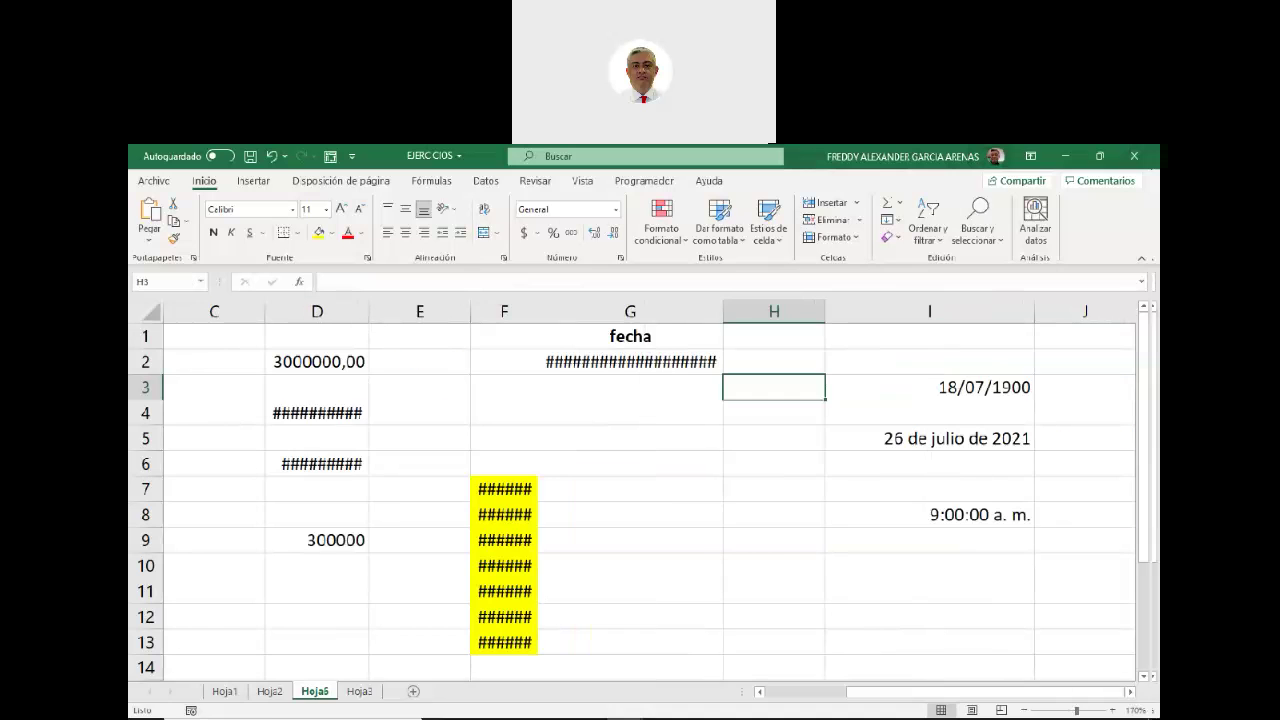
Try column G at a very narrow width and at a much larger one with G2 selected.
{"action": "left_click", "coordinate": [658, 368]}
{"action": "left_click_drag", "start_coordinate": [724, 312], "coordinate": [591, 315]}
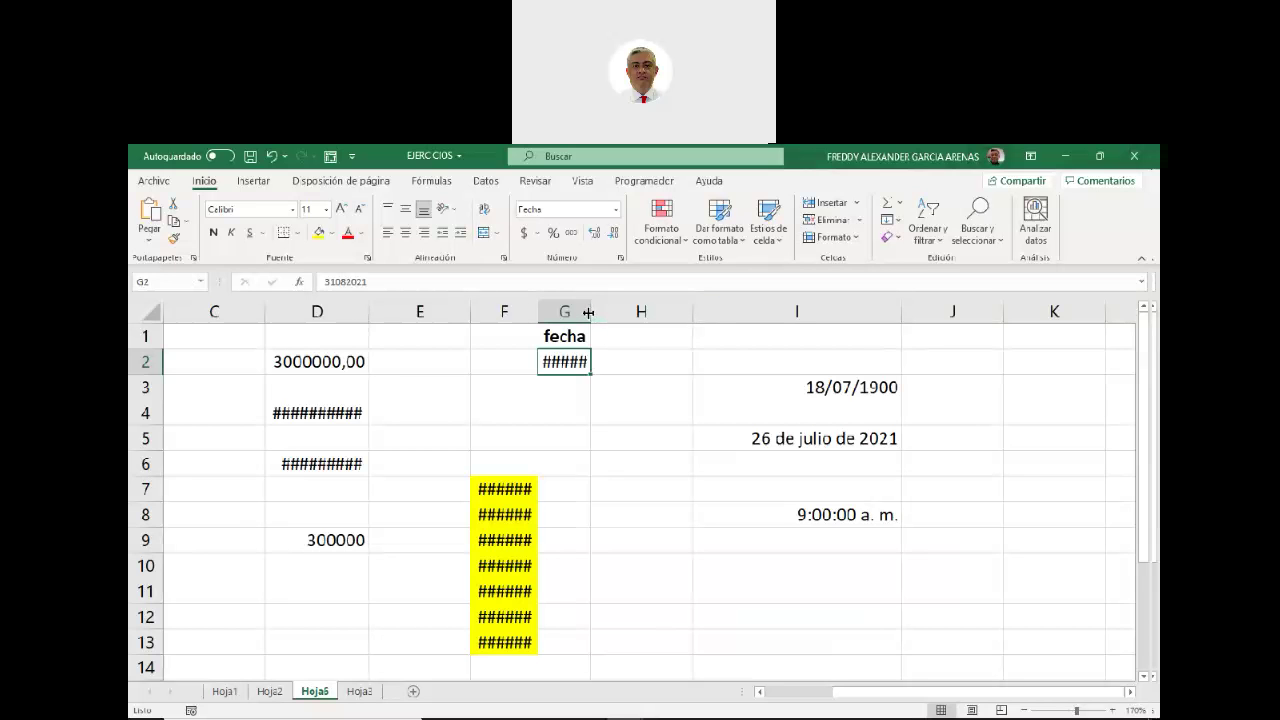
{"action": "left_click_drag", "start_coordinate": [591, 315], "coordinate": [926, 315]}
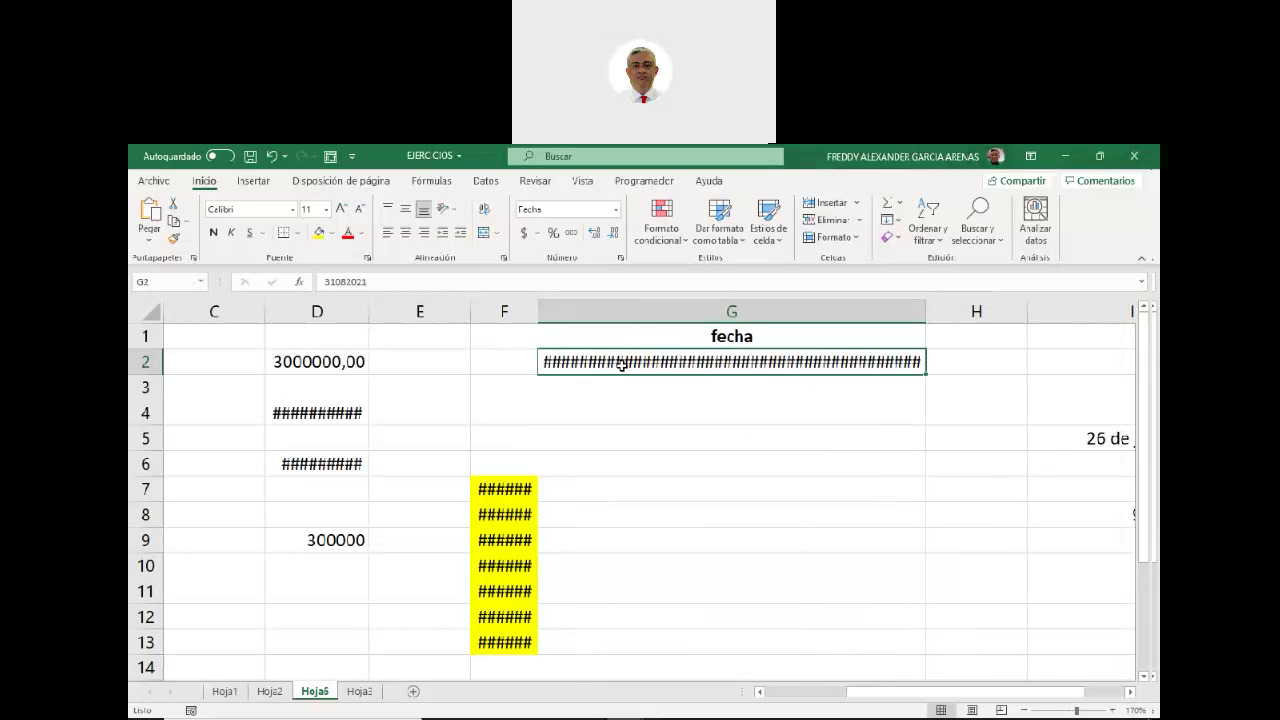
{"action": "left_click_drag", "start_coordinate": [921, 311], "coordinate": [966, 313]}
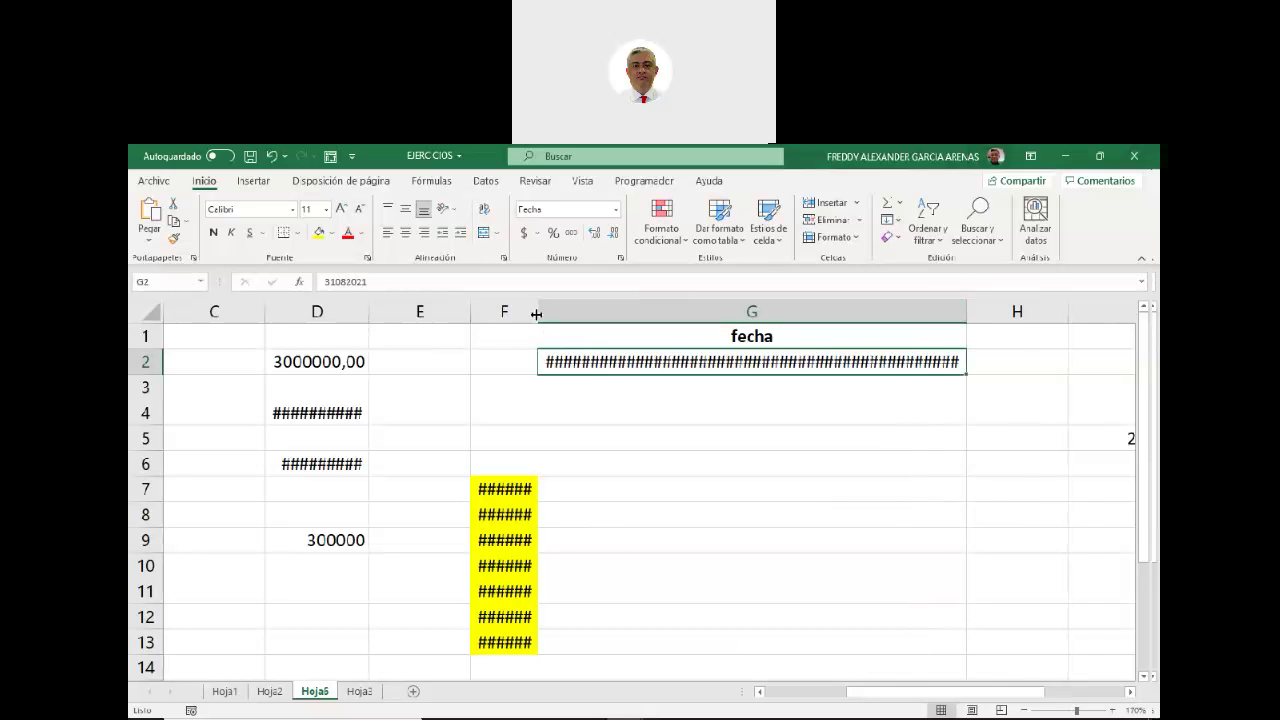
Try reapplying the Fecha corta number format to cell G2.
{"action": "left_click", "coordinate": [620, 216]}
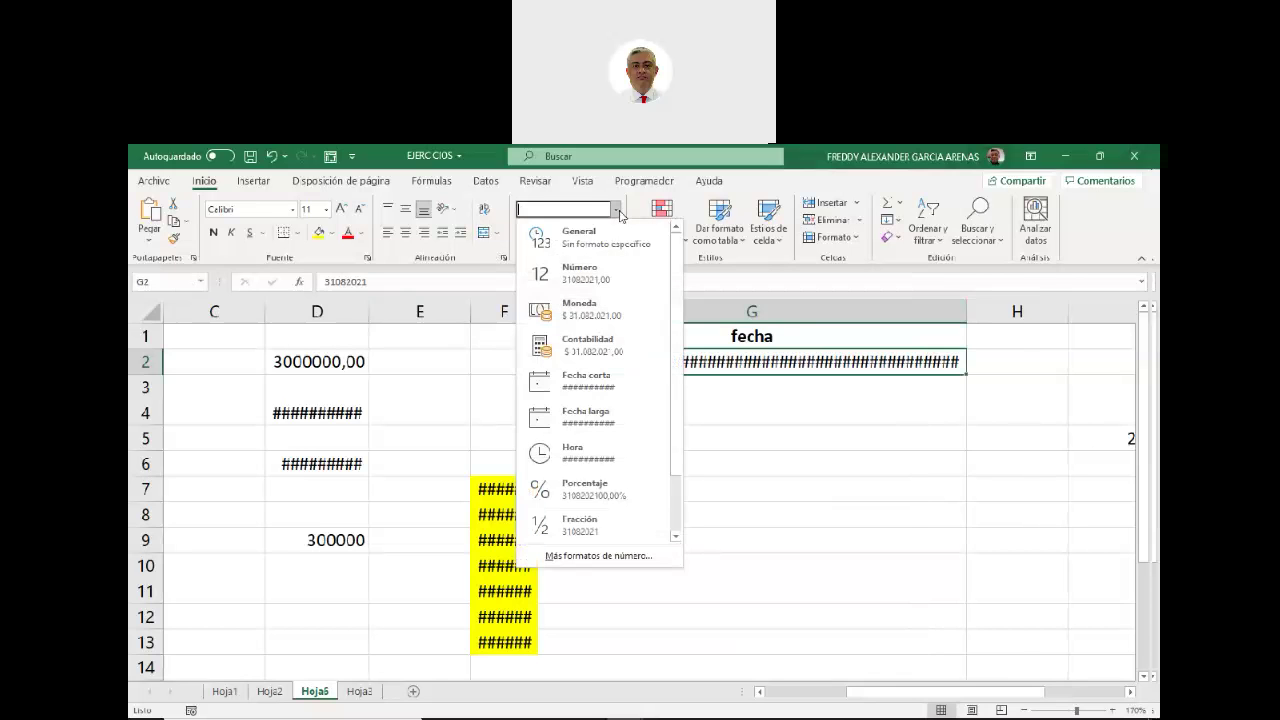
{"action": "left_click", "coordinate": [605, 378]}
{"action": "left_click", "coordinate": [667, 410]}
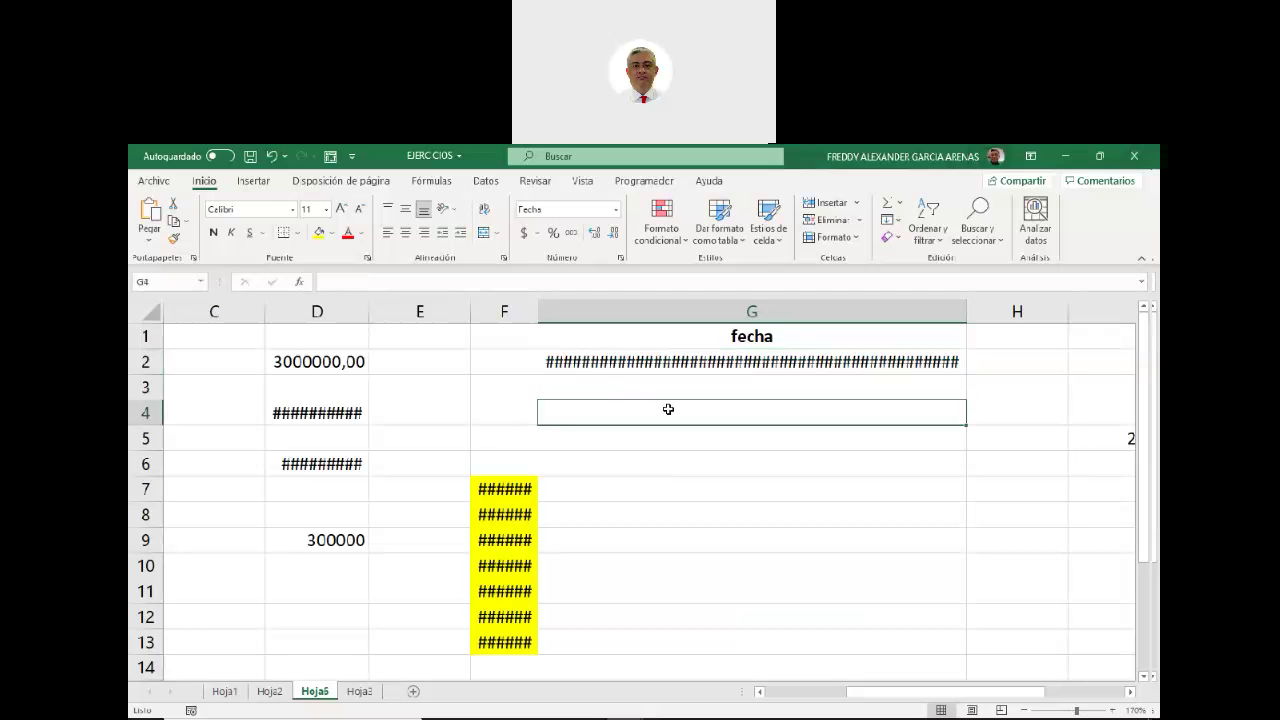
Apply the Fecha larga number format to cell G2 and clear the cell's contents.
{"action": "left_click", "coordinate": [610, 366]}
{"action": "left_click", "coordinate": [616, 210]}
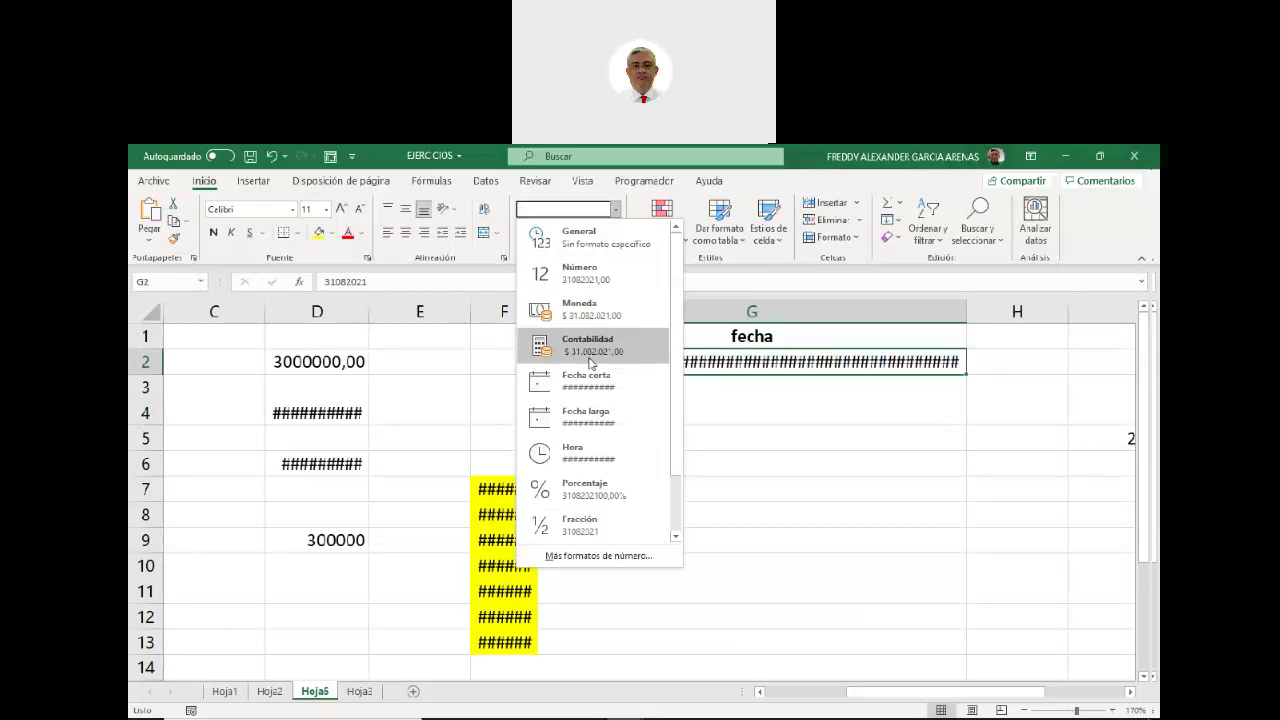
{"action": "left_click", "coordinate": [595, 424]}
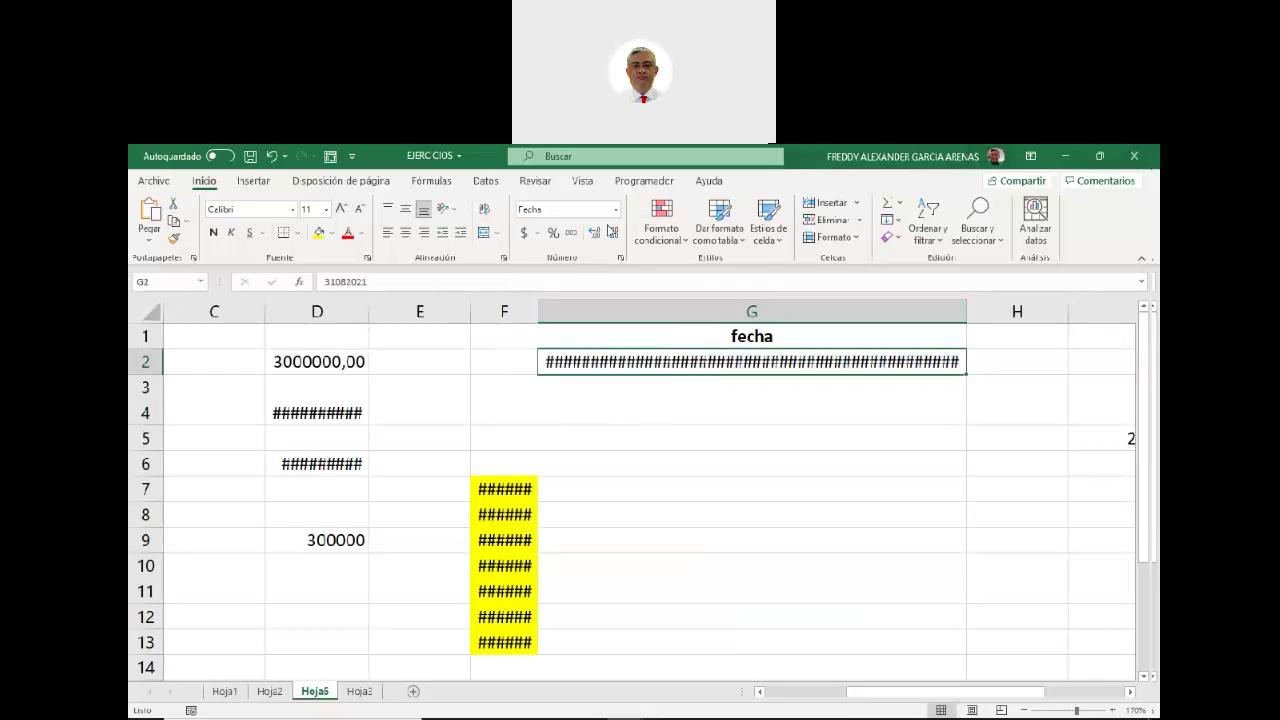
{"action": "key", "text": "Delete"}
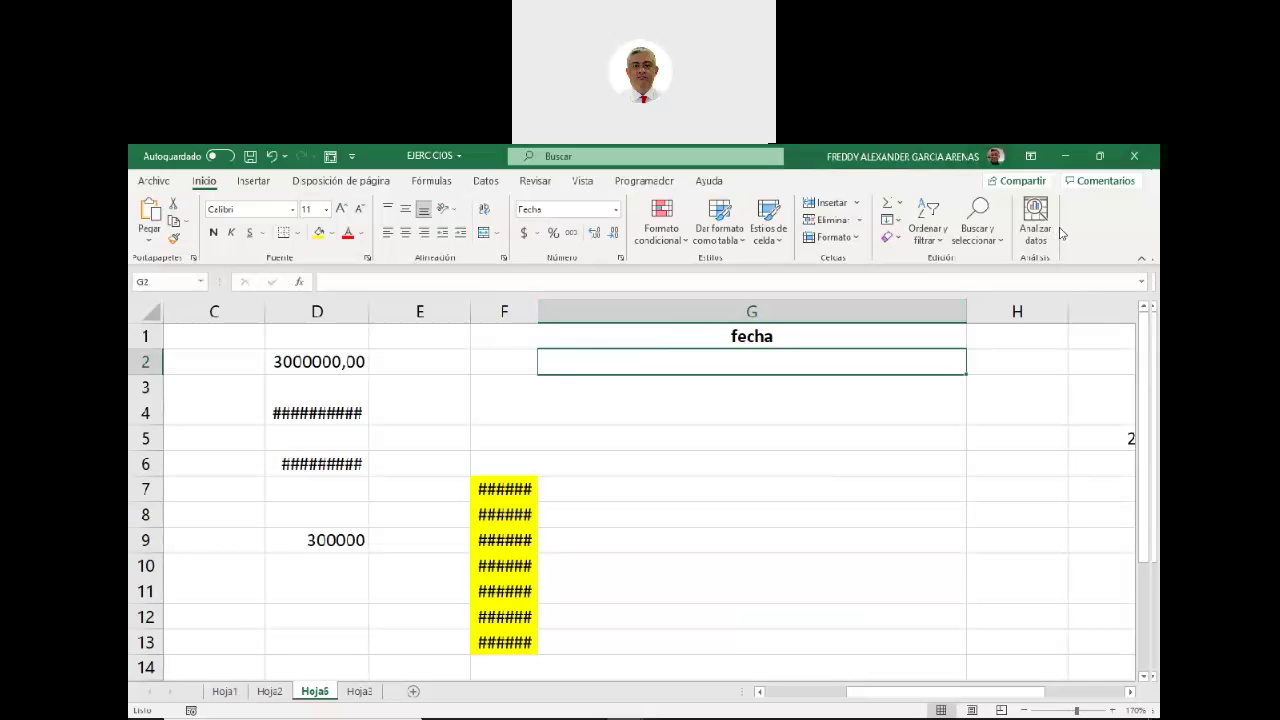
Autofit column G to its contents and widen it enough to hold a long date.
{"action": "left_click", "coordinate": [992, 302]}
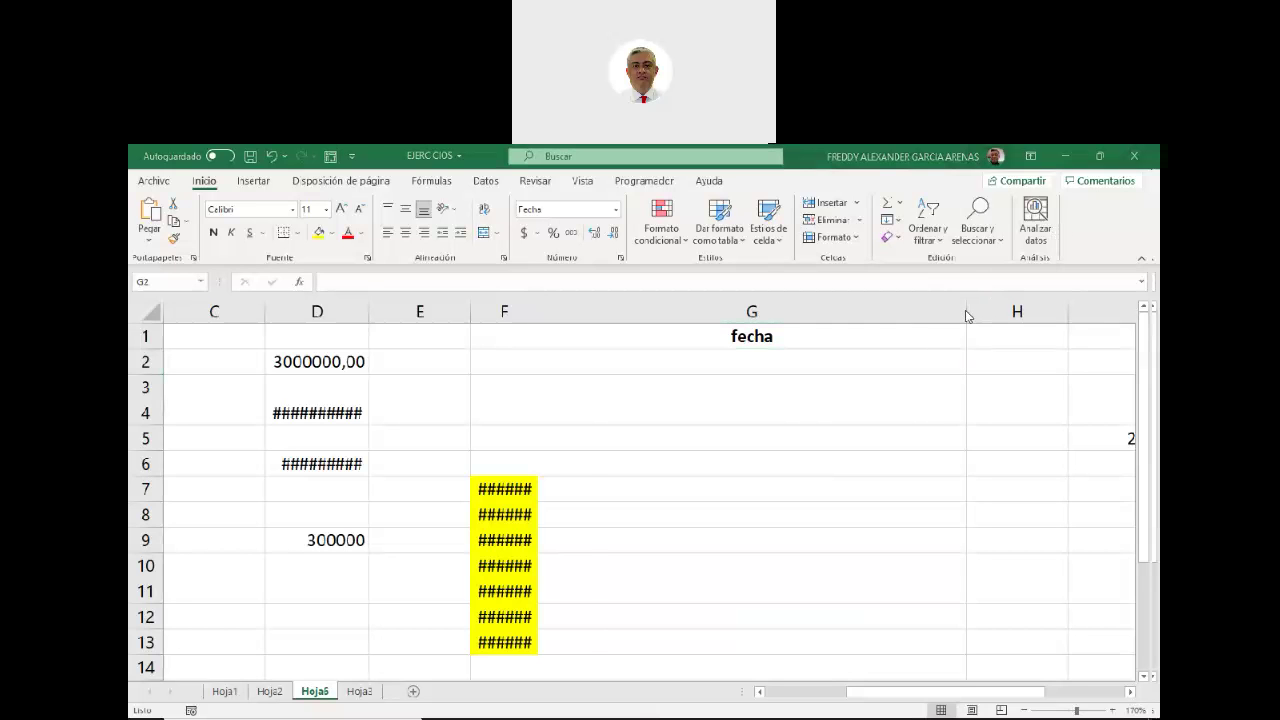
{"action": "left_click", "coordinate": [966, 316]}
{"action": "double_click", "coordinate": [966, 316]}
{"action": "left_click_drag", "start_coordinate": [590, 317], "coordinate": [788, 312]}
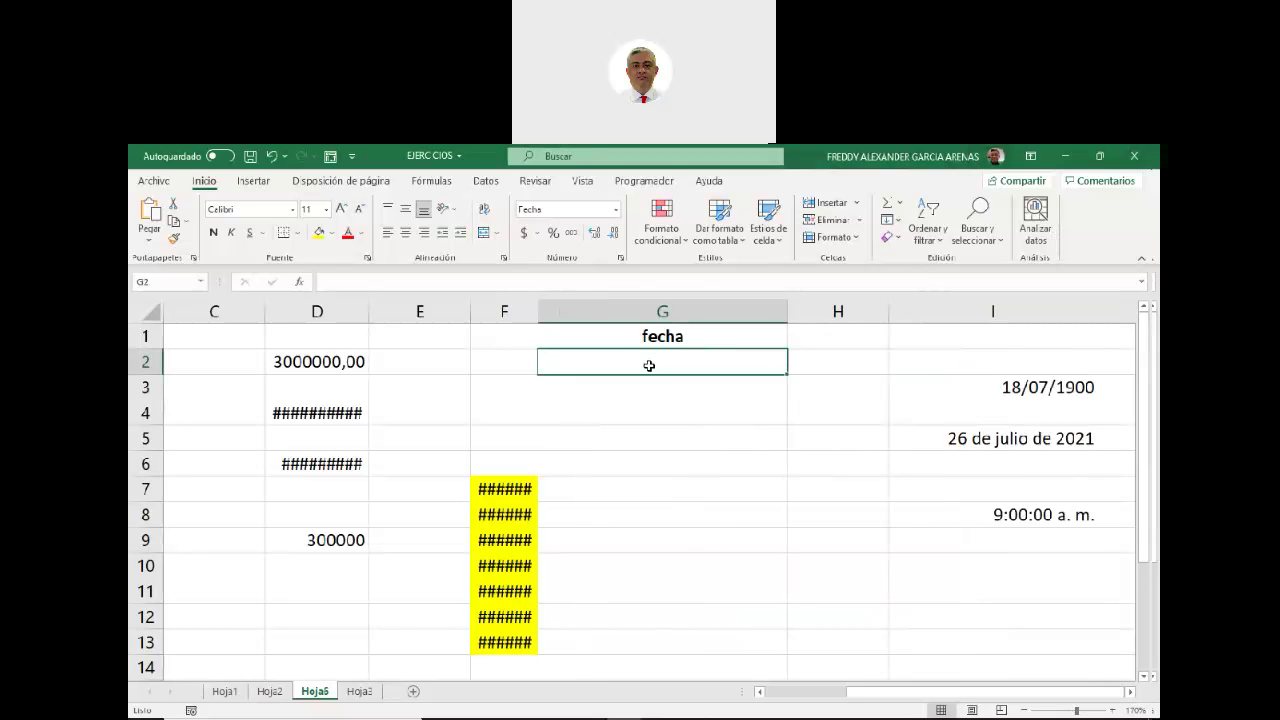
Enter the date 31/08/2021 with slashes in cell G2 and widen column G slightly.
{"action": "type", "text": "31"}
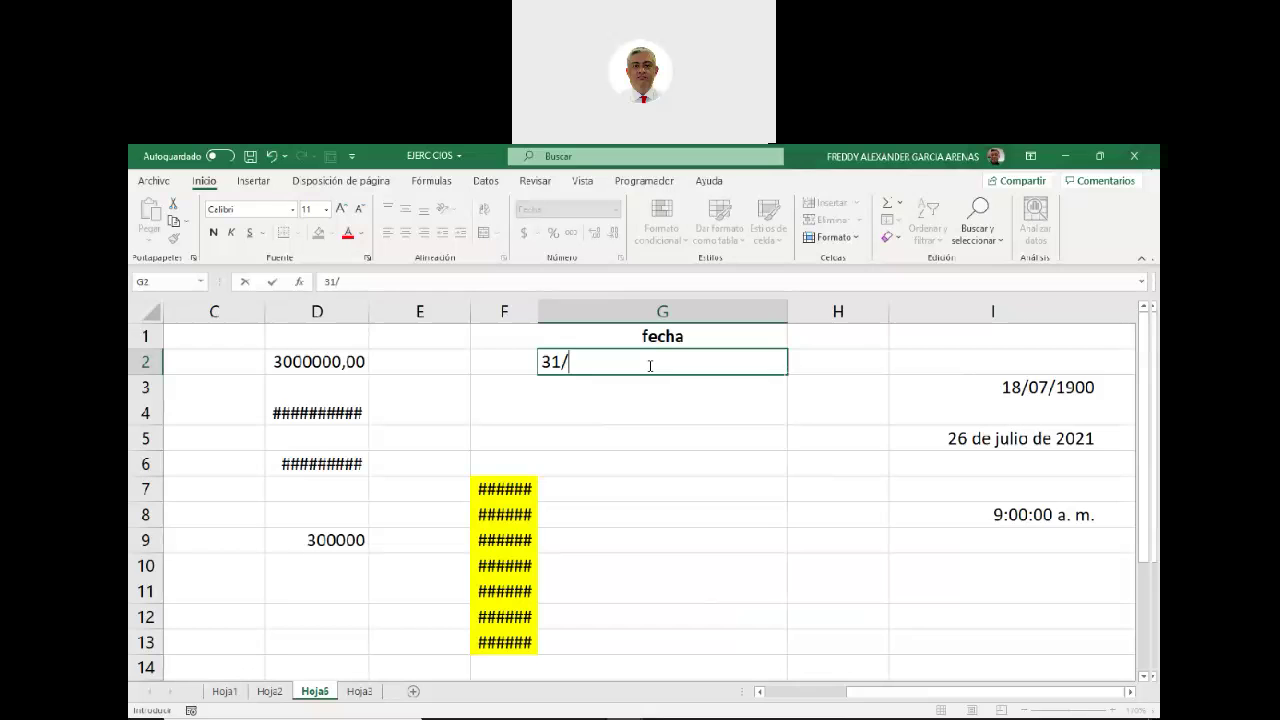
{"action": "type", "text": "/09"}
{"action": "key", "text": "BackSpace"}
{"action": "type", "text": "8/2021"}
{"action": "left_click", "coordinate": [795, 410]}
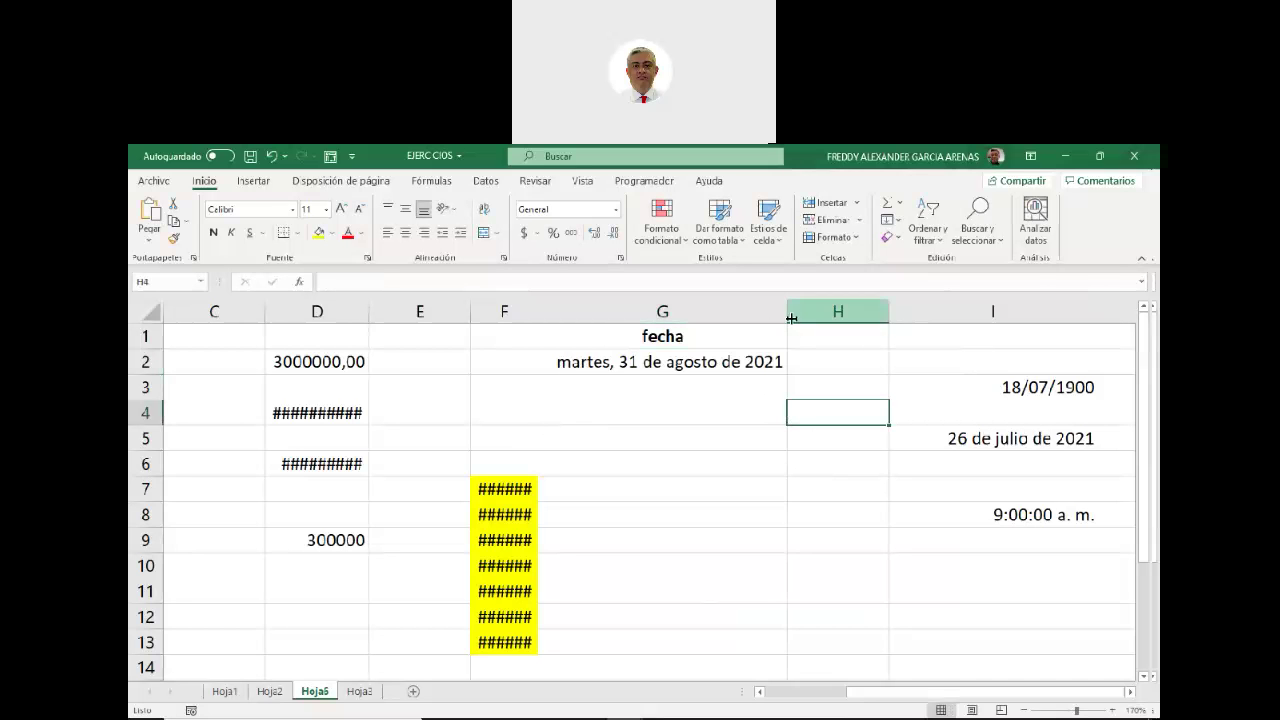
{"action": "left_click_drag", "start_coordinate": [788, 315], "coordinate": [808, 315]}
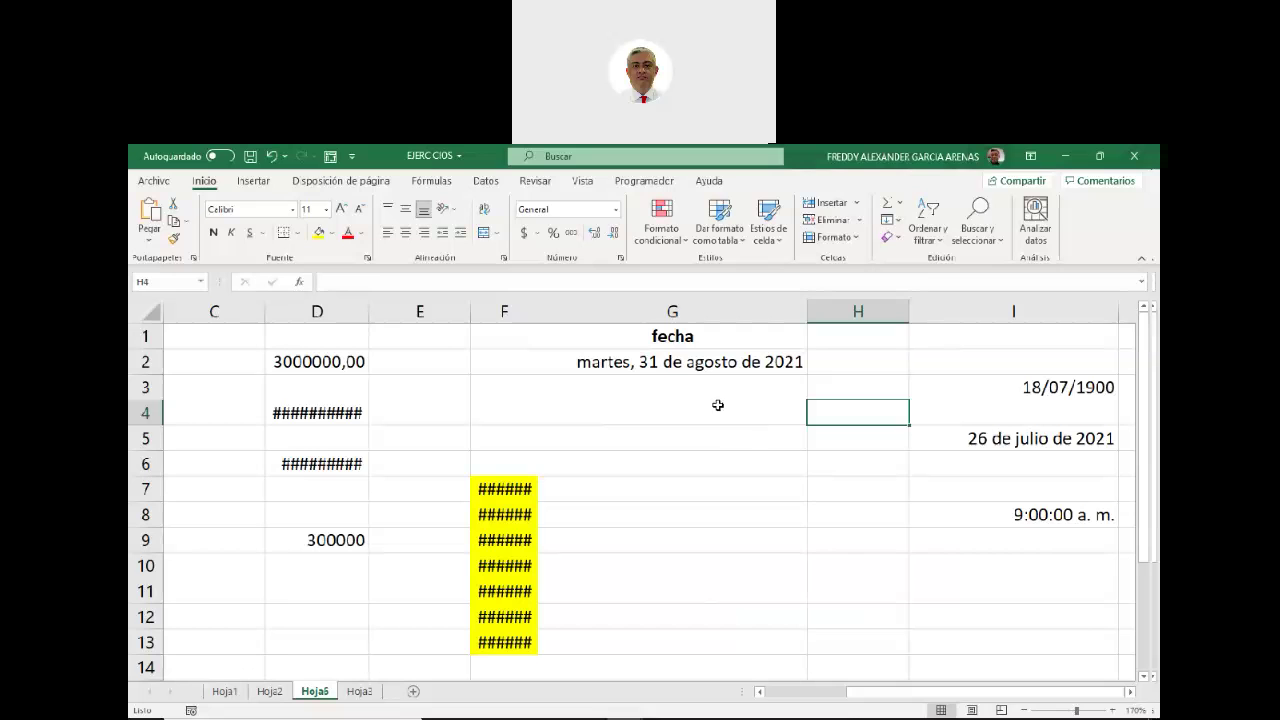
Compare the date stored in cell G2 with the long format displayed in the sheet.
{"action": "left_click", "coordinate": [668, 366]}
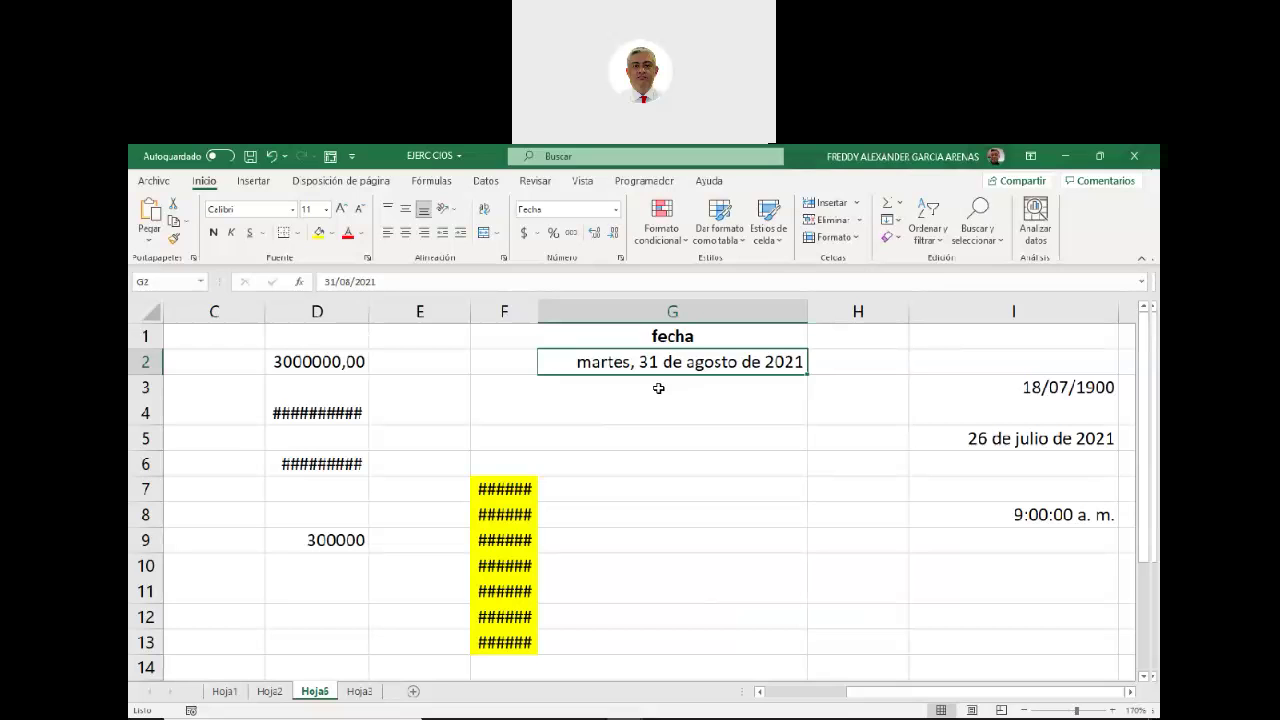
{"action": "left_click", "coordinate": [383, 281]}
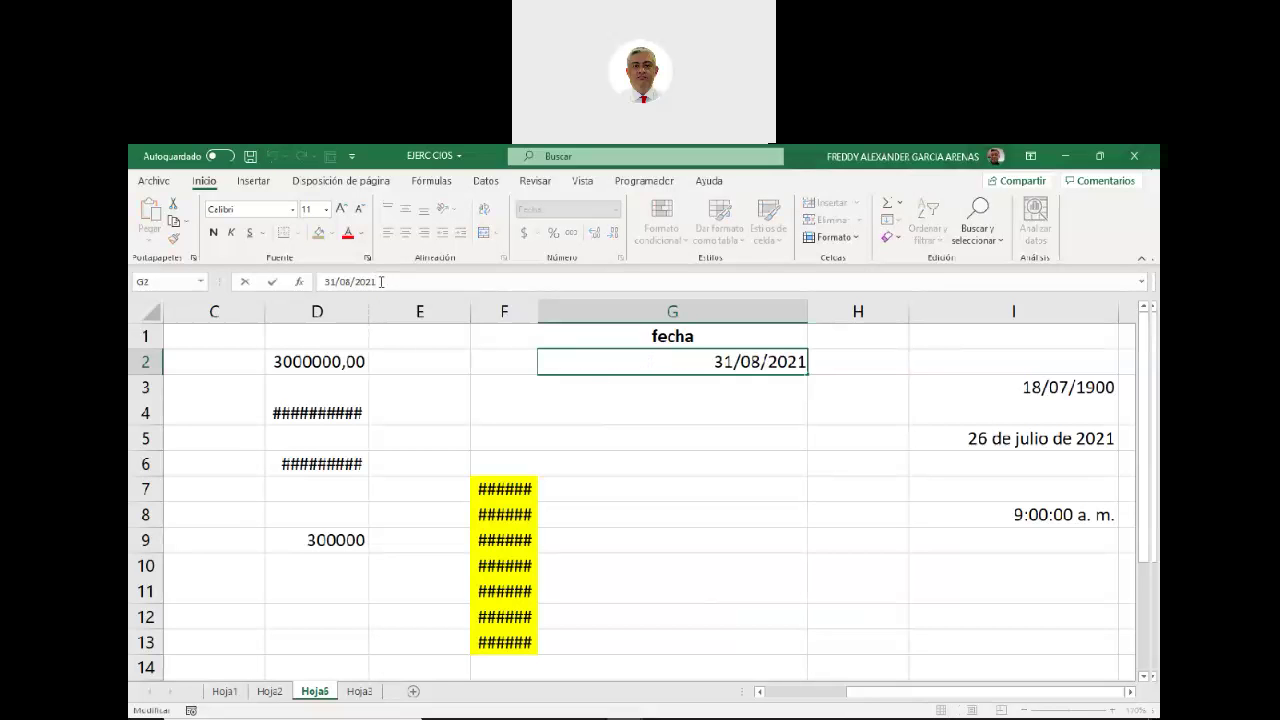
{"action": "left_click_drag", "start_coordinate": [383, 281], "coordinate": [305, 292]}
{"action": "left_click", "coordinate": [840, 375]}
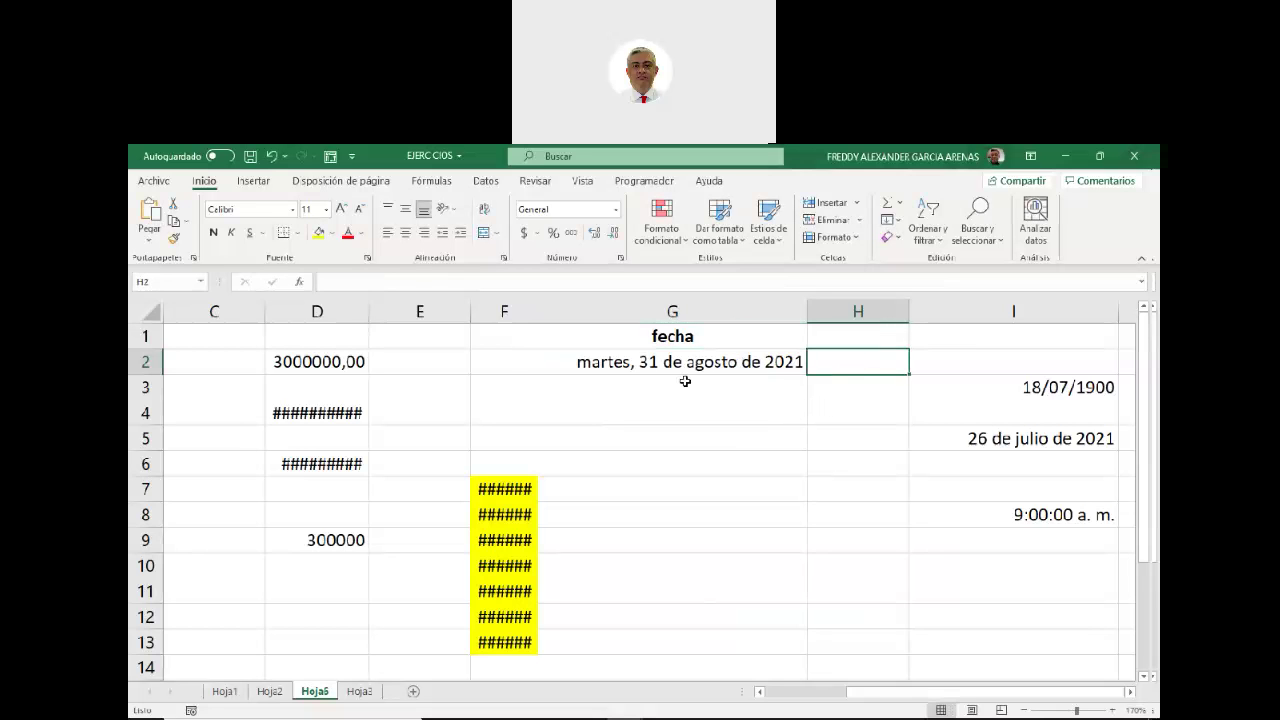
{"action": "left_click", "coordinate": [620, 369]}
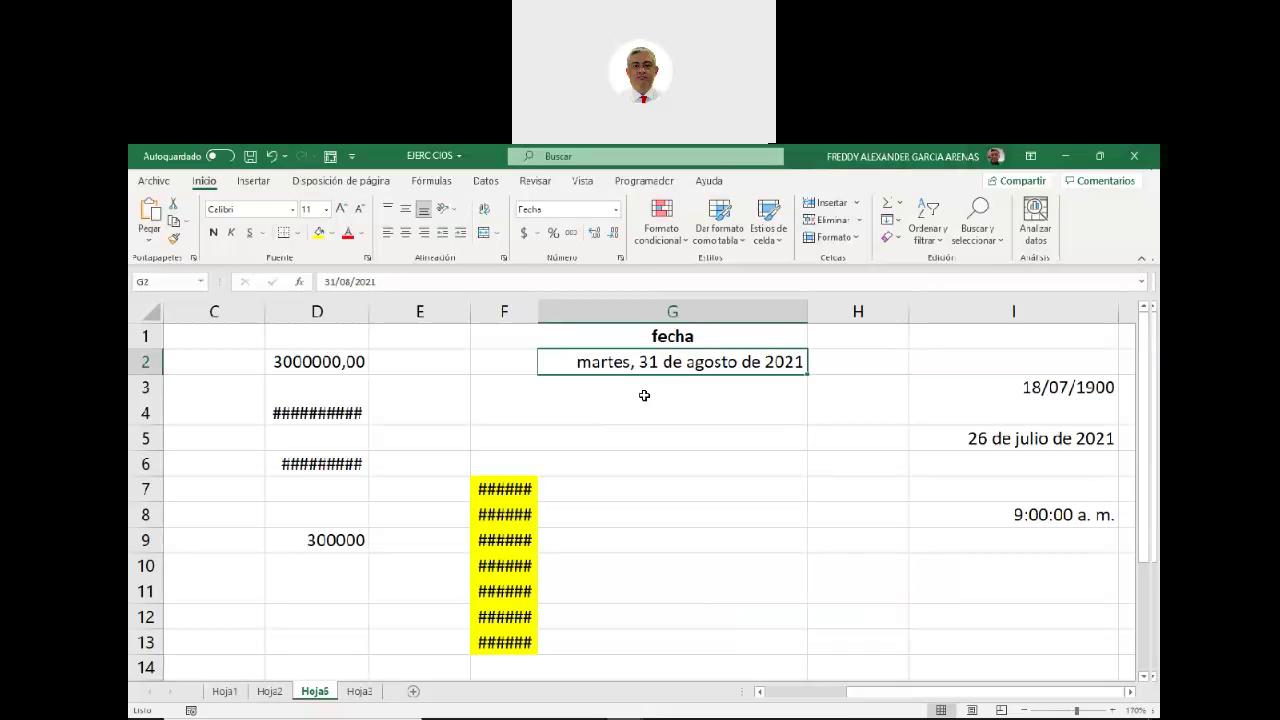
Switch to sheet Hoja3, select cell D4 and set the sheet's zoom to 200%.
{"action": "left_click", "coordinate": [359, 692]}
{"action": "left_click", "coordinate": [362, 366]}
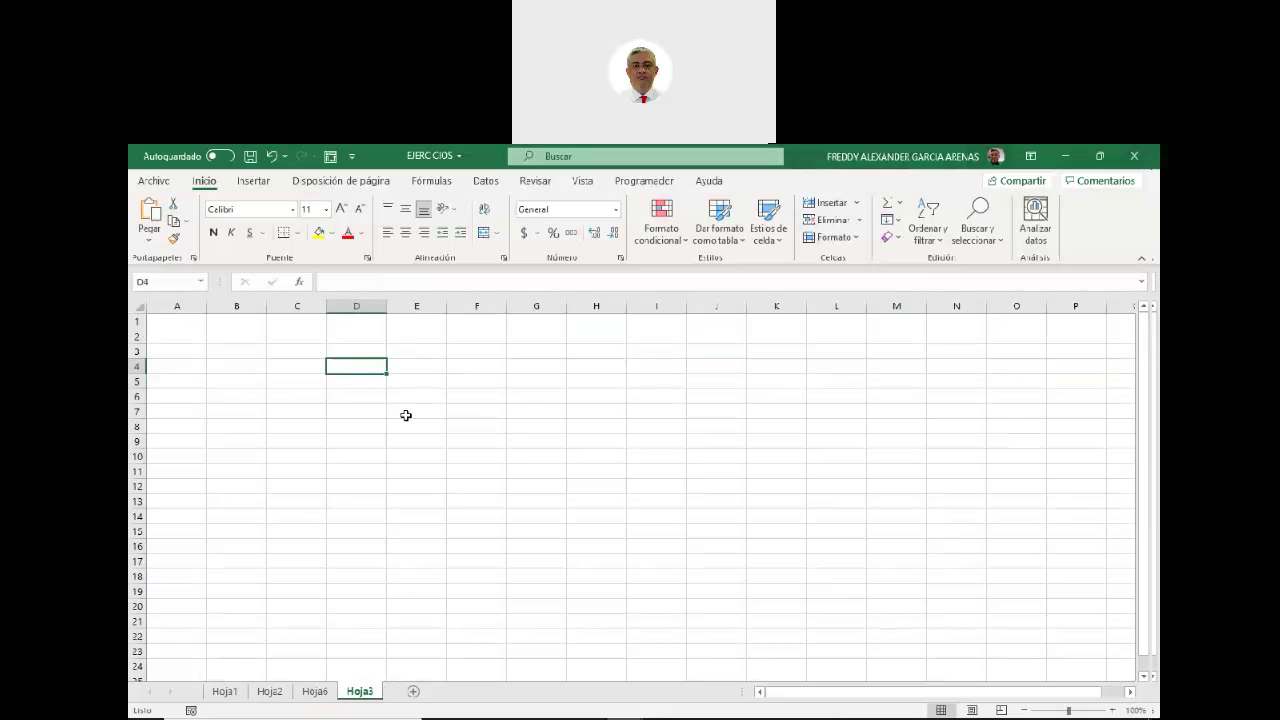
{"action": "left_click", "coordinate": [1113, 710]}
{"action": "left_click", "coordinate": [1115, 711]}
{"action": "left_click", "coordinate": [1115, 711]}
{"action": "left_click", "coordinate": [1115, 711]}
{"action": "left_click", "coordinate": [1115, 711]}
{"action": "left_click", "coordinate": [1115, 711]}
{"action": "left_click", "coordinate": [1115, 711]}
{"action": "left_click", "coordinate": [1115, 711]}
{"action": "left_click", "coordinate": [1115, 711]}
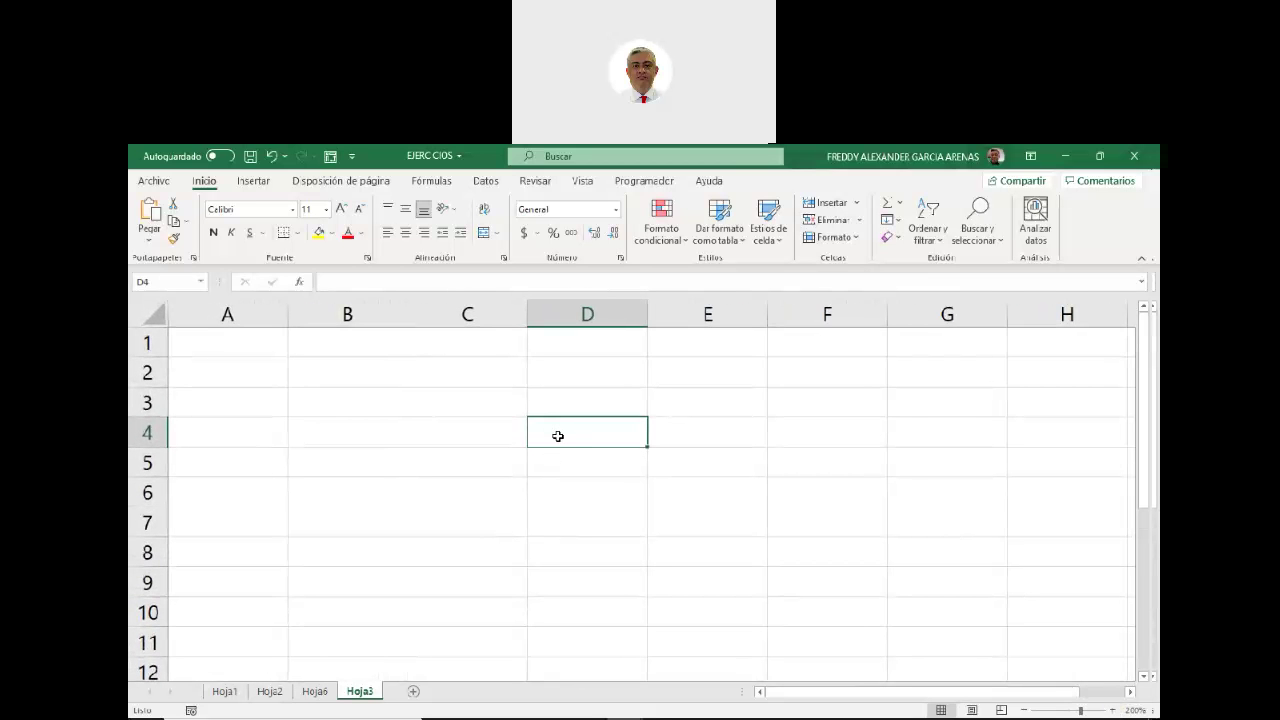
{"action": "type", "text": "31"}
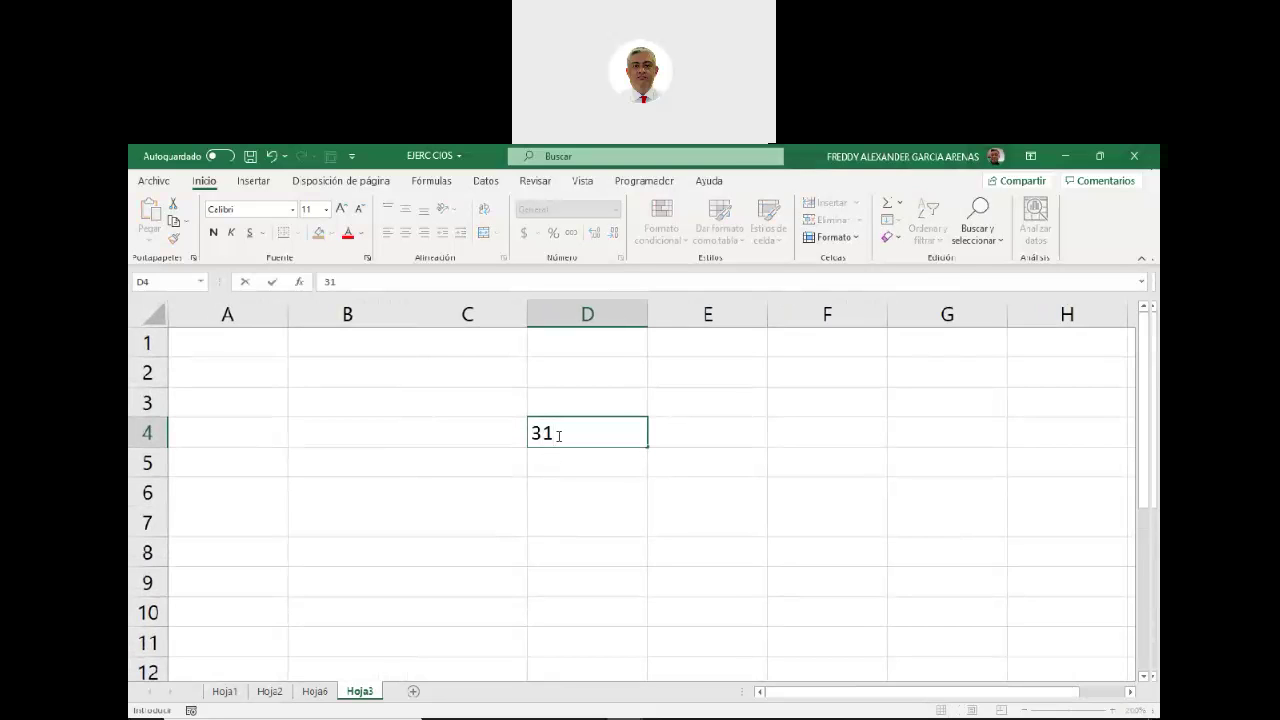
{"action": "type", "text": "/08/2021"}
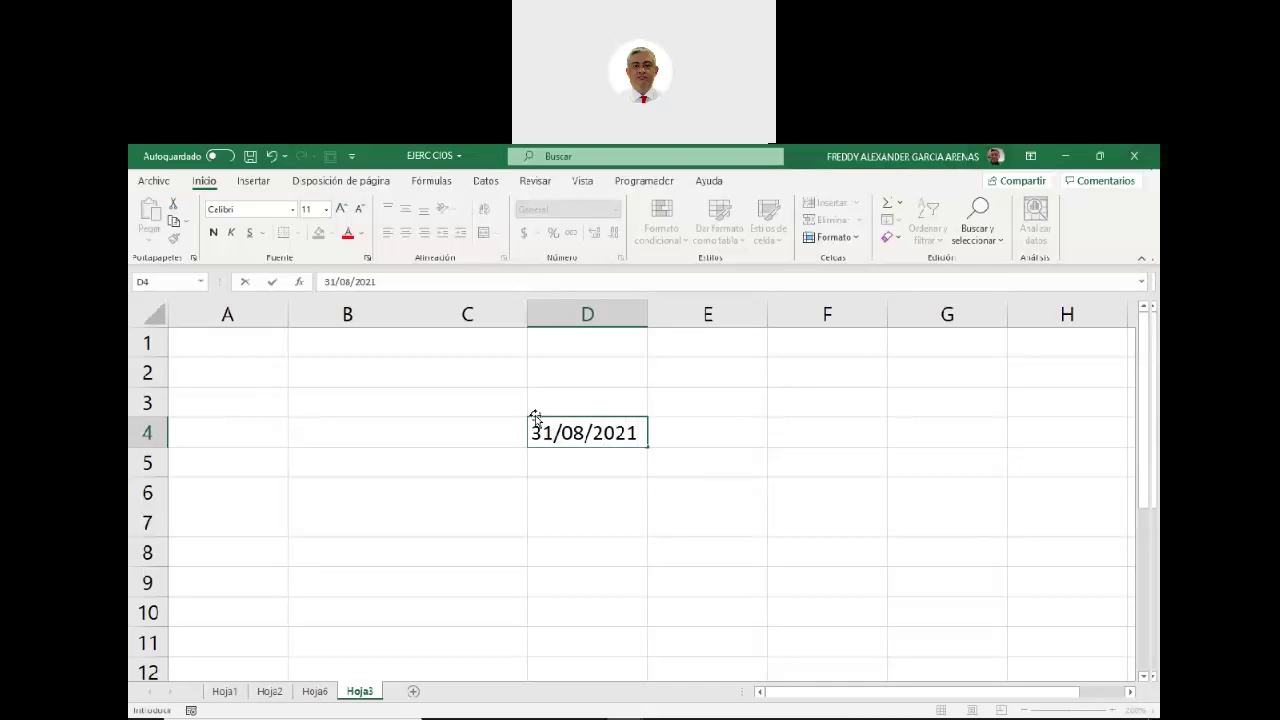
{"action": "key", "text": "BackSpace"}
{"action": "key", "text": "BackSpace"}
{"action": "key", "text": "BackSpace"}
{"action": "key", "text": "BackSpace"}
{"action": "key", "text": "BackSpace"}
{"action": "key", "text": "BackSpace"}
{"action": "key", "text": "BackSpace"}
{"action": "key", "text": "BackSpace"}
{"action": "key", "text": "BackSpace"}
{"action": "key", "text": "BackSpace"}
{"action": "left_click", "coordinate": [620, 497]}
Enter the date 31/08/2021 in cell D4 and compare its number format with that of empty cell E4.
{"action": "left_click", "coordinate": [562, 427]}
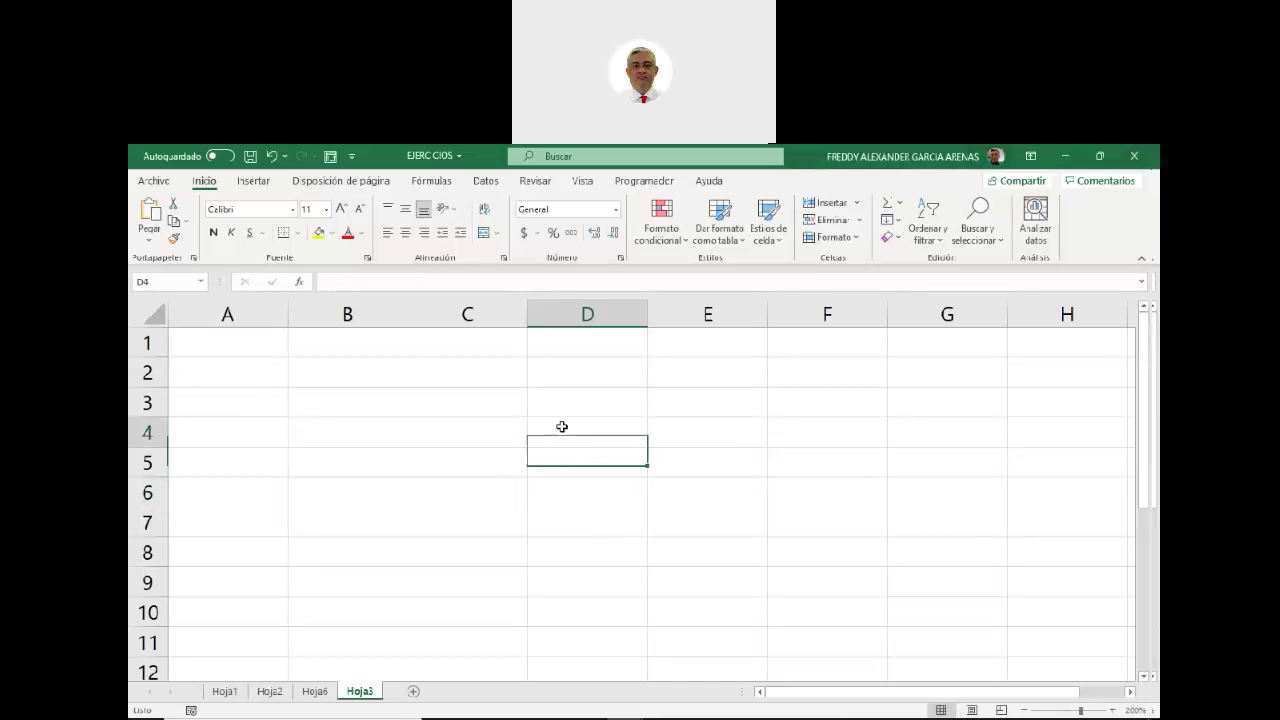
{"action": "left_click", "coordinate": [558, 210]}
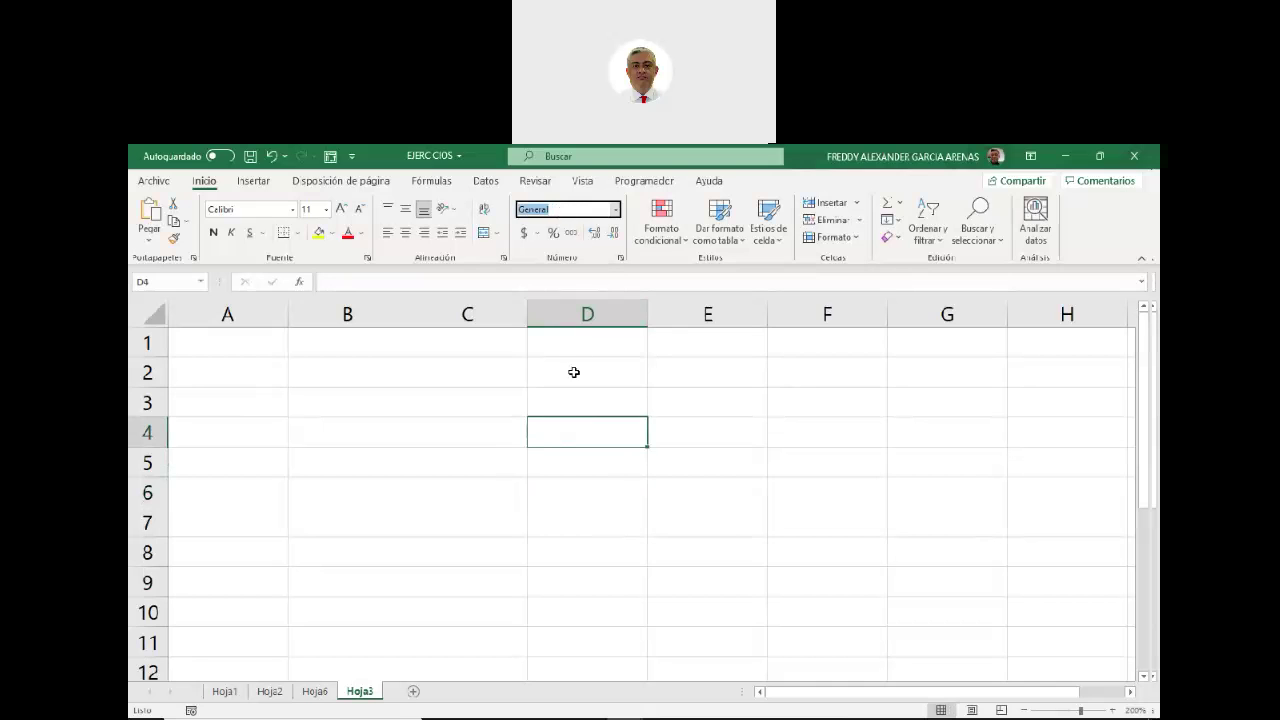
{"action": "left_click", "coordinate": [562, 434]}
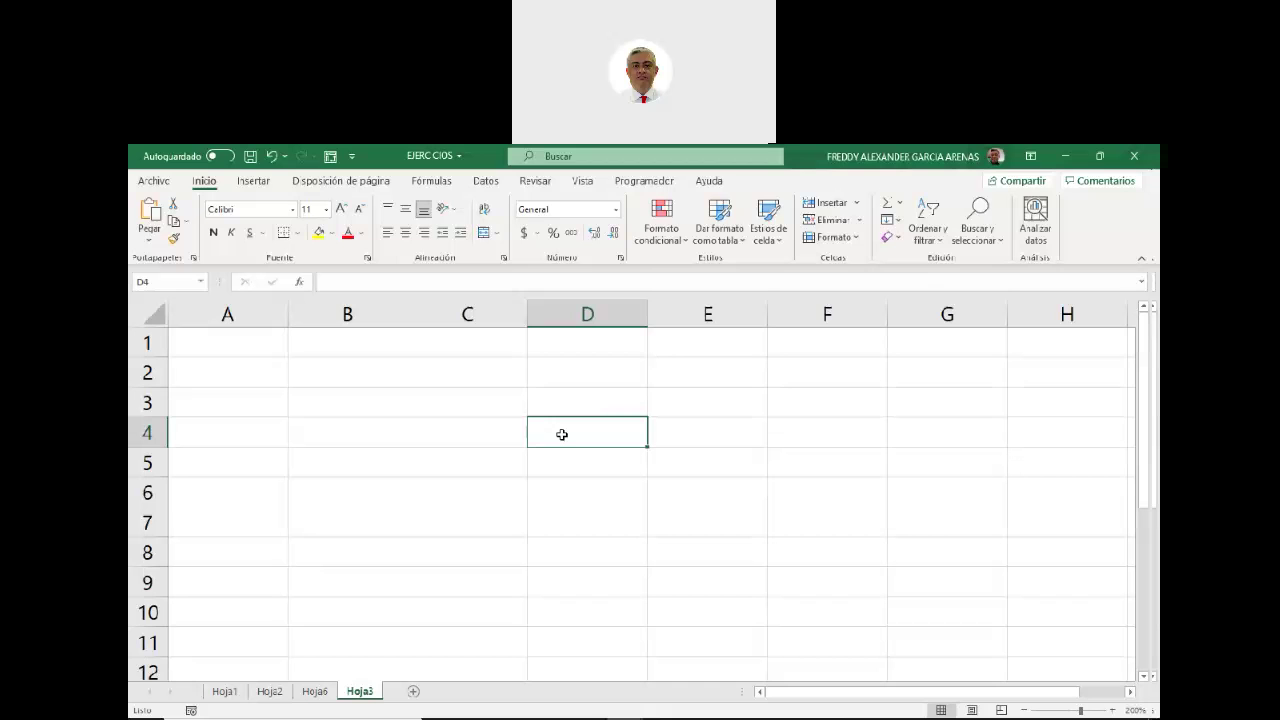
{"action": "type", "text": "31/"}
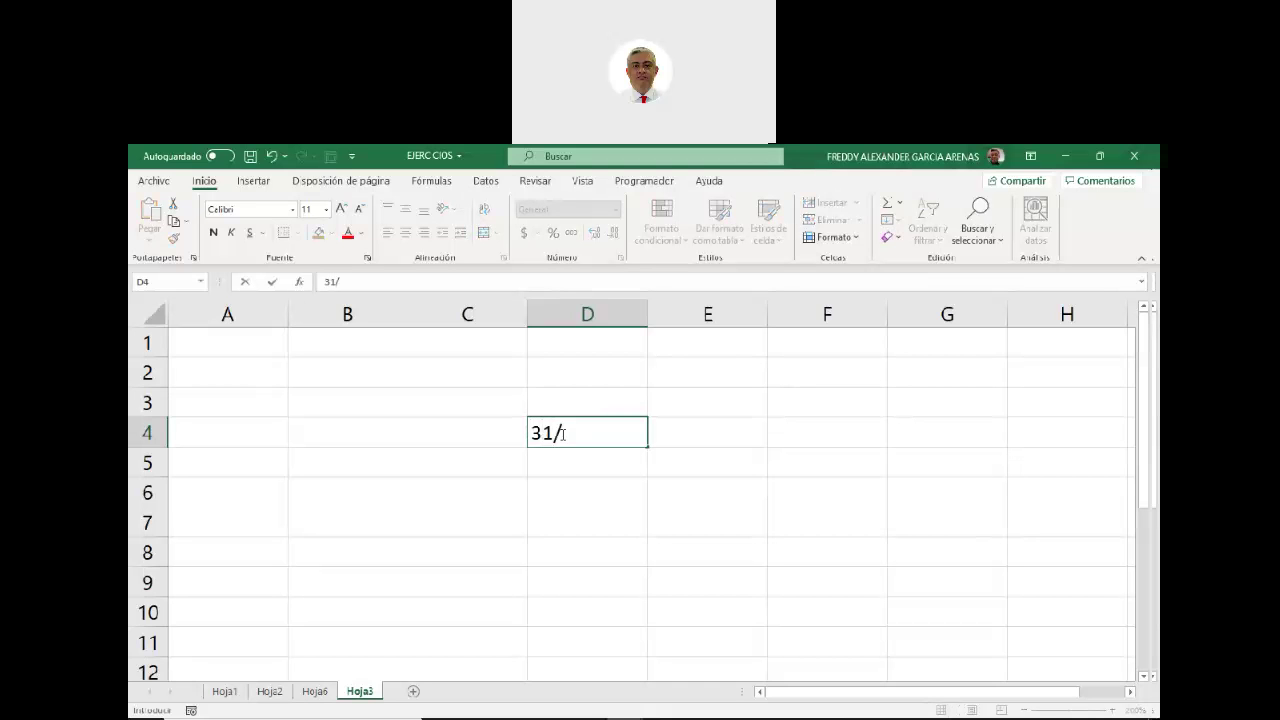
{"action": "type", "text": "08/2021"}
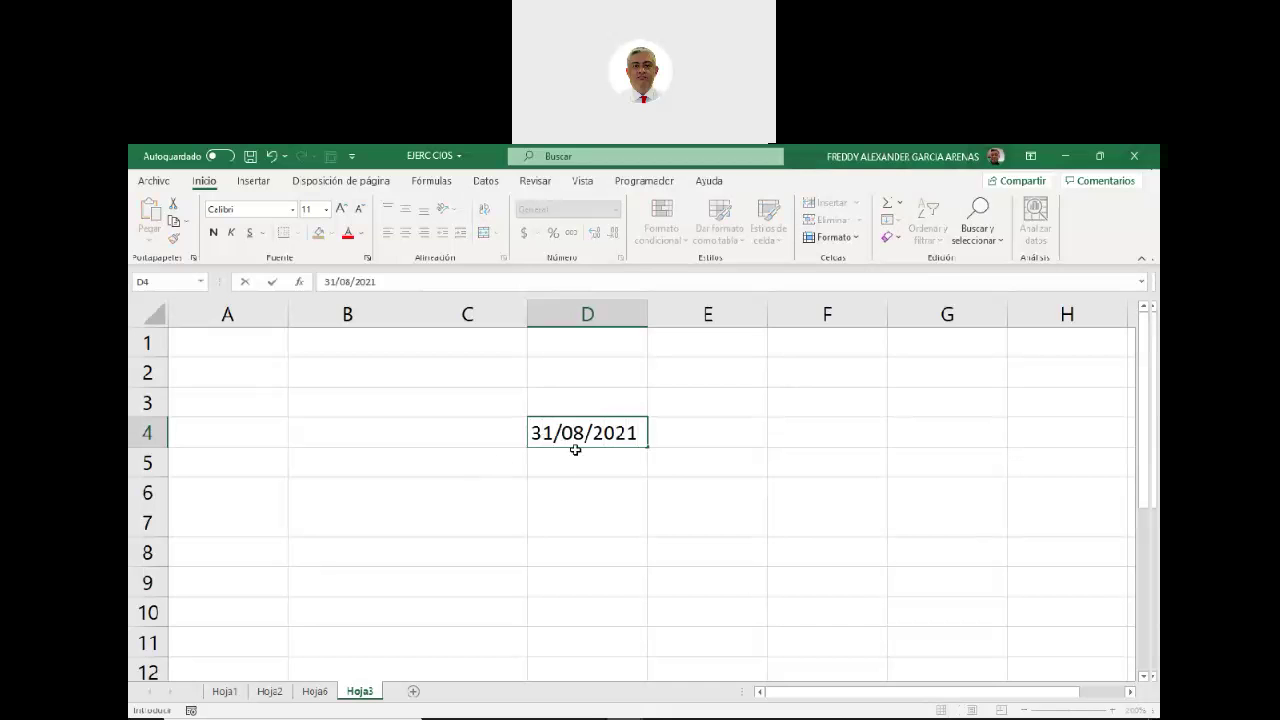
{"action": "left_click", "coordinate": [682, 450]}
{"action": "left_click", "coordinate": [592, 432]}
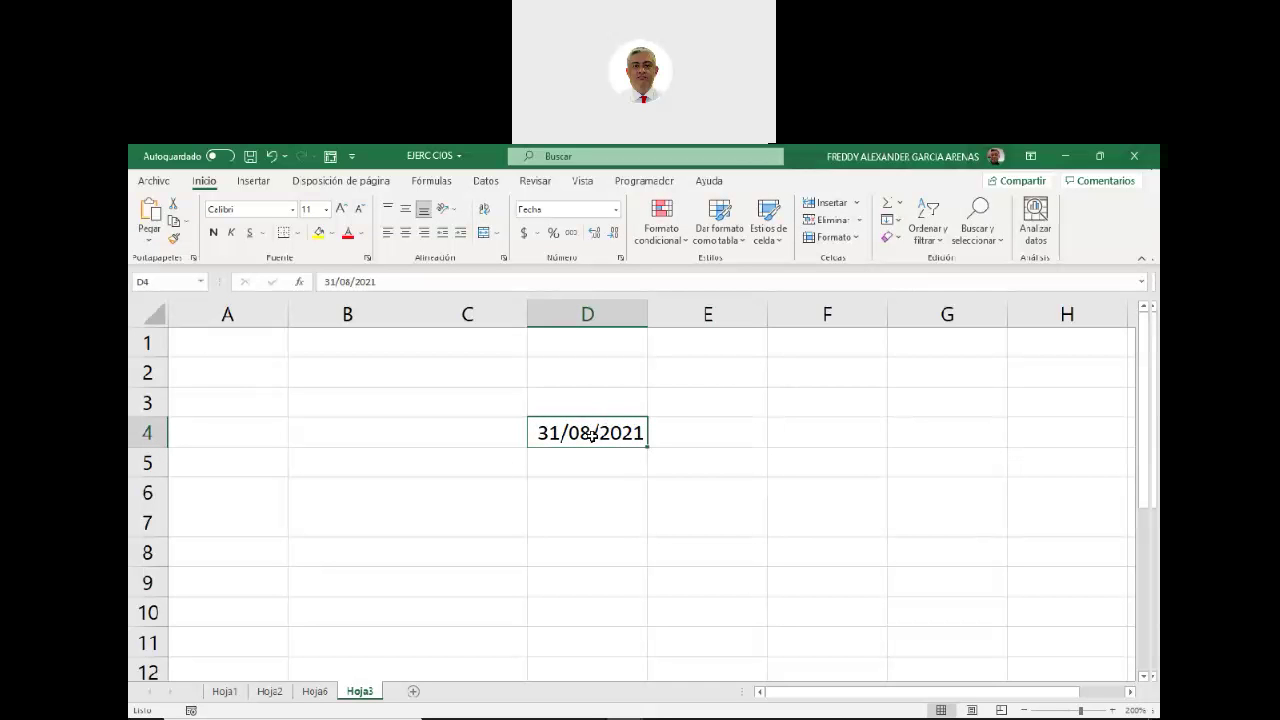
{"action": "left_click", "coordinate": [716, 433]}
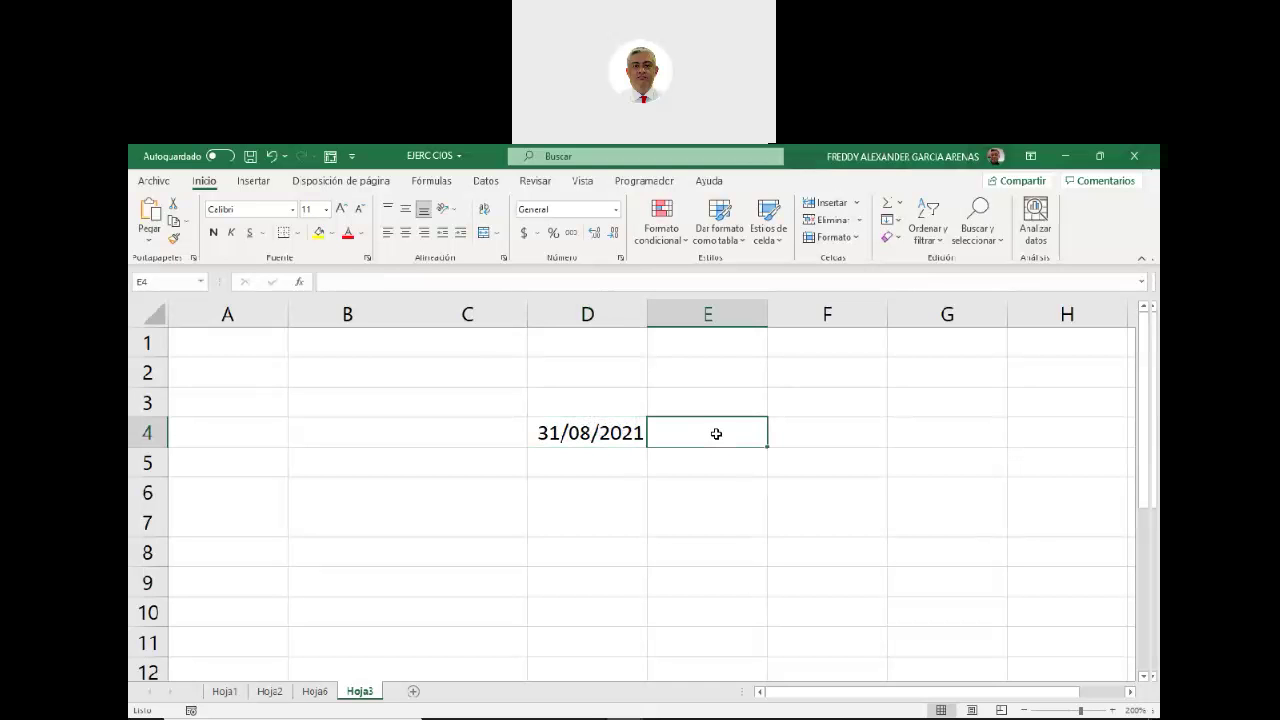
{"action": "left_click", "coordinate": [598, 433]}
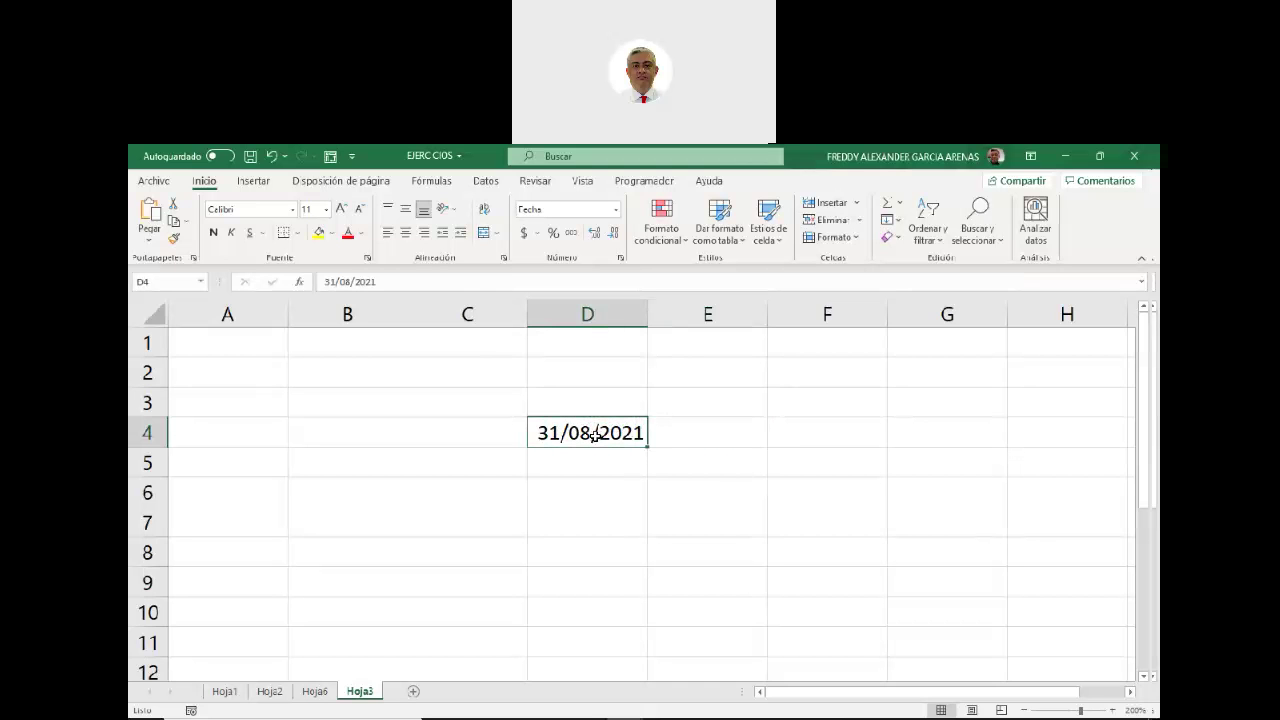
Apply the long date format (Fecha larga) to cell D4 and switch it back to the short date format (Fecha corta).
{"action": "left_click", "coordinate": [551, 209]}
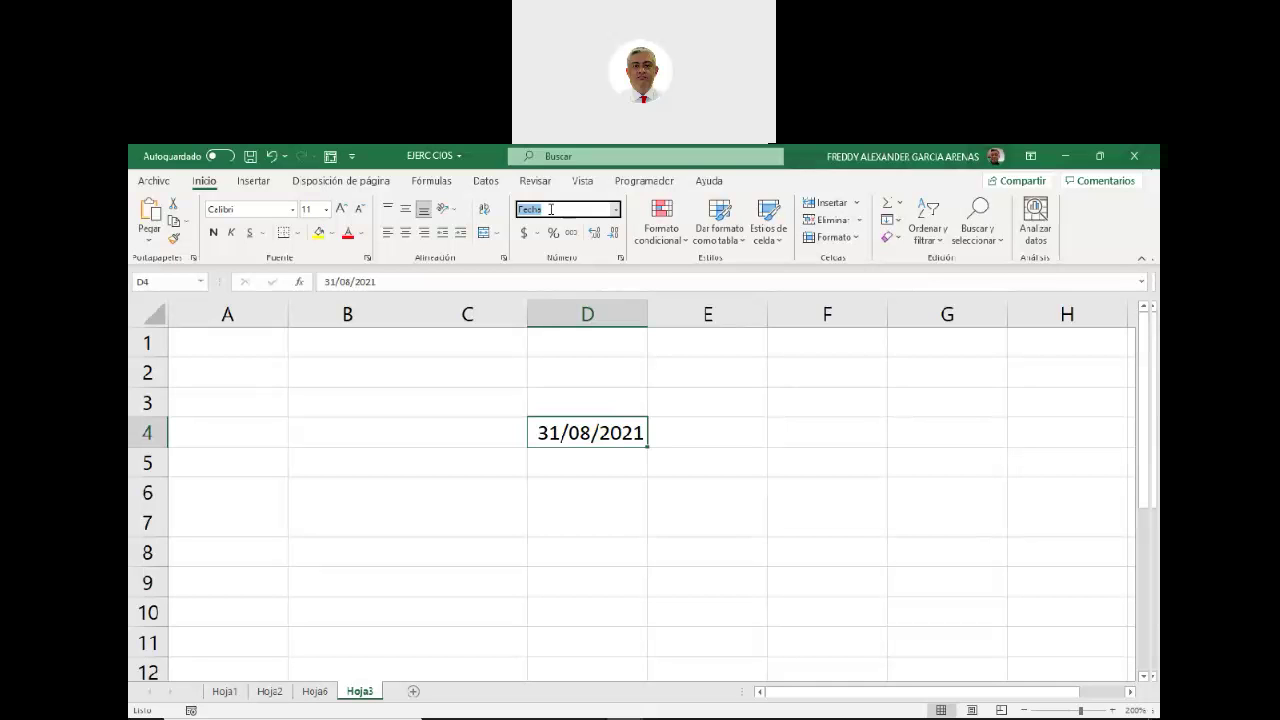
{"action": "left_click", "coordinate": [616, 210]}
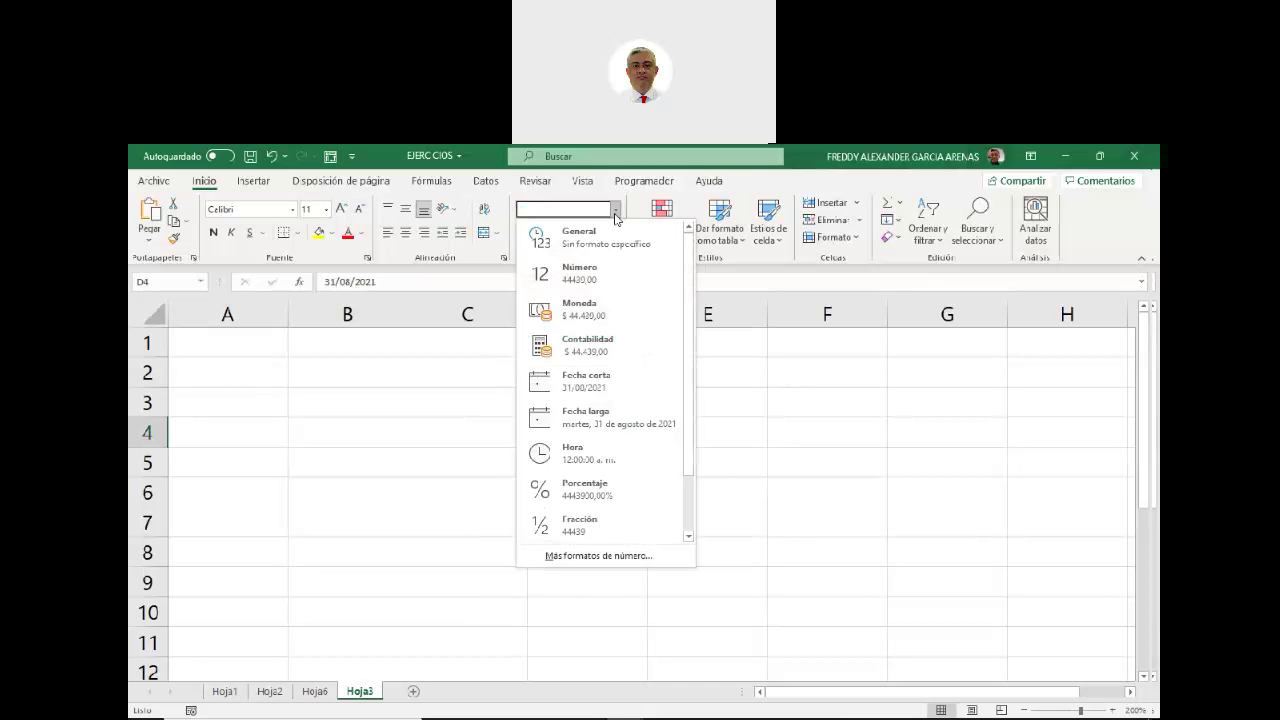
{"action": "left_click", "coordinate": [594, 419]}
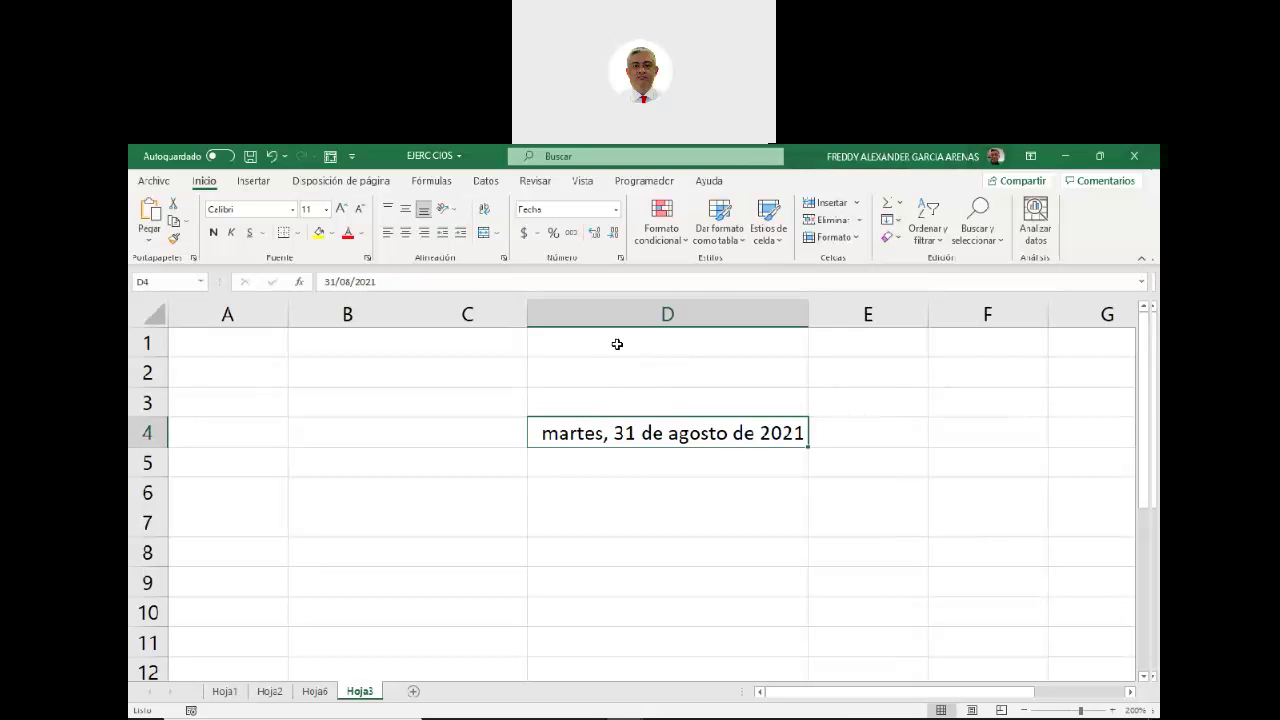
{"action": "left_click", "coordinate": [615, 210]}
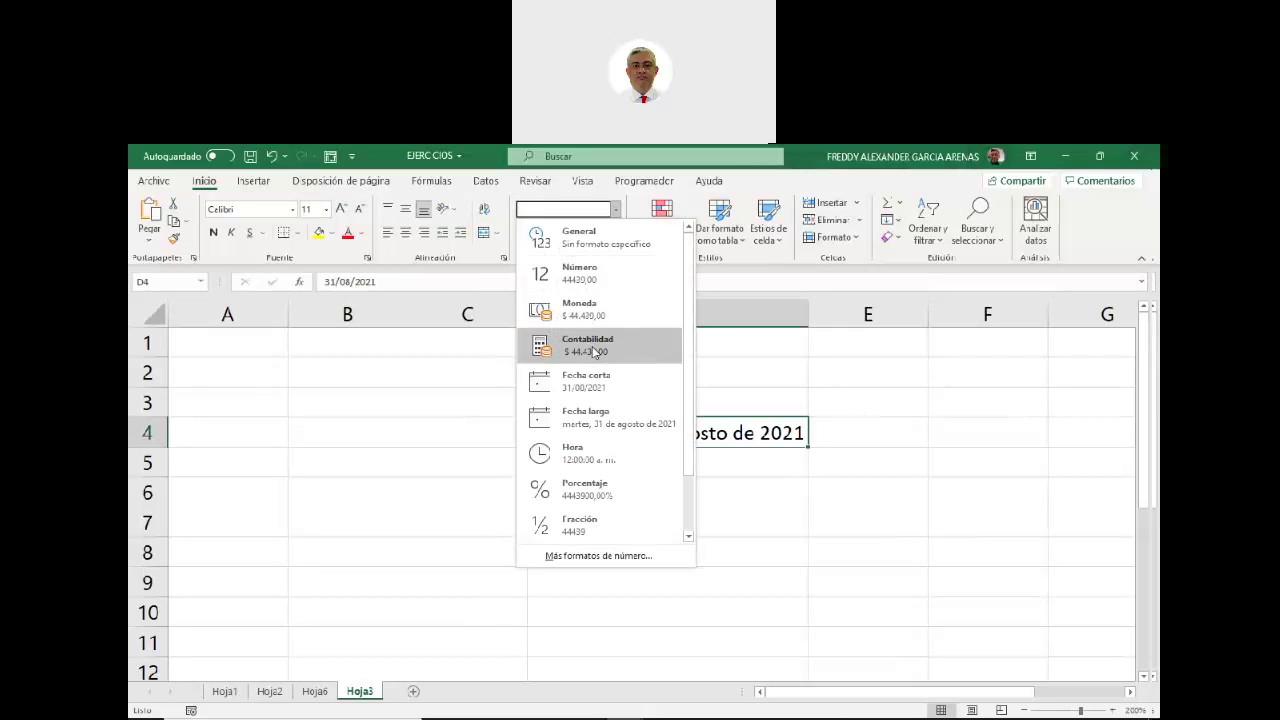
{"action": "left_click", "coordinate": [591, 386]}
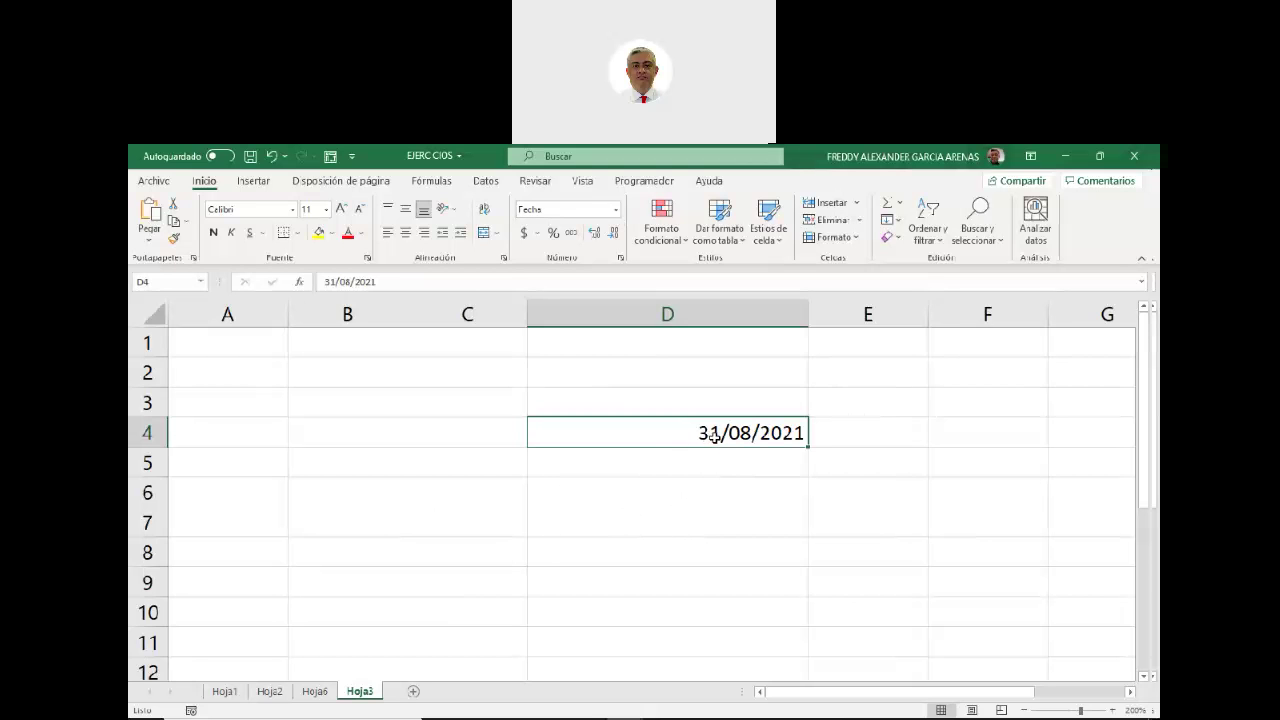
Enter the number 60000 in cell D6 and keep that cell selected.
{"action": "left_click", "coordinate": [715, 494]}
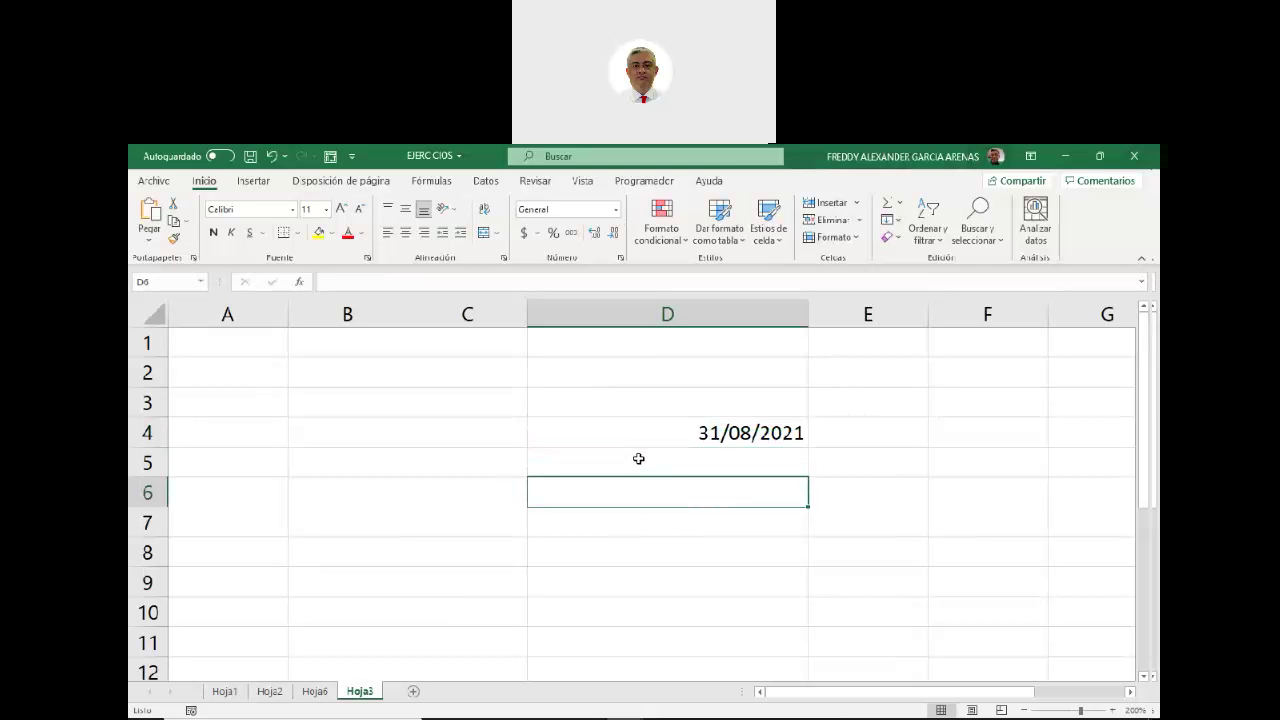
{"action": "type", "text": "600"}
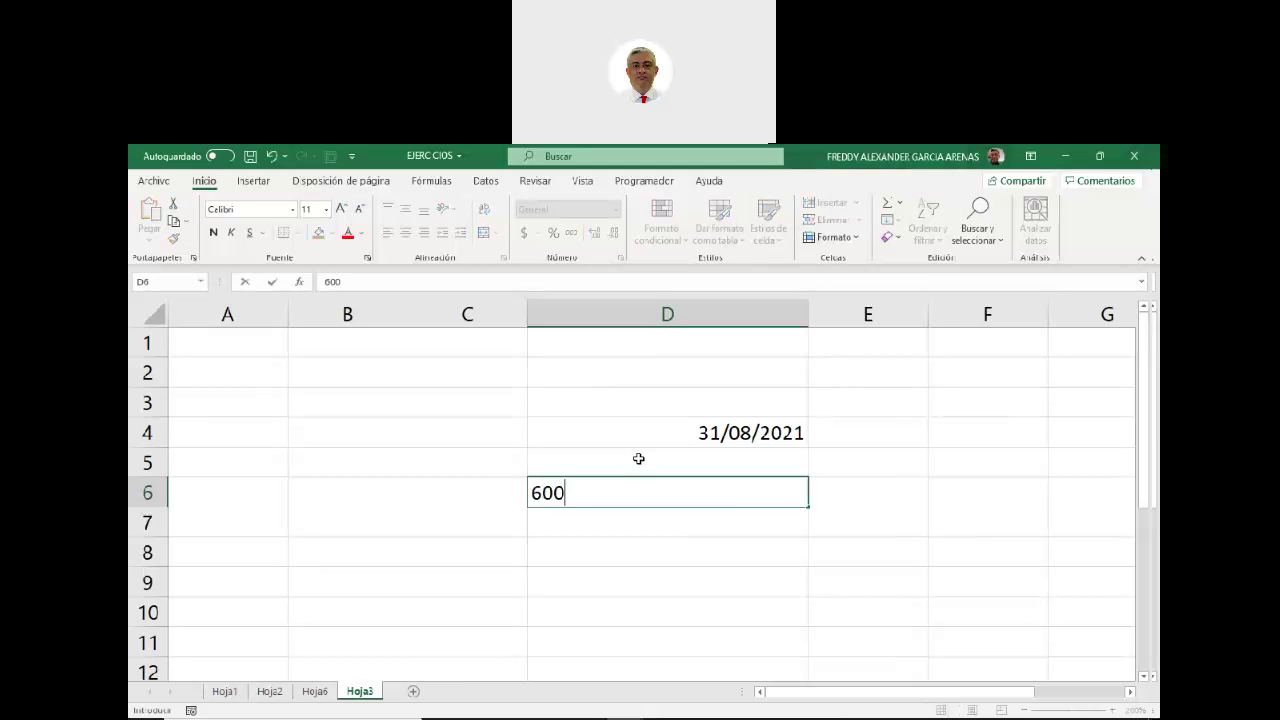
{"action": "type", "text": "00"}
{"action": "left_click", "coordinate": [754, 562]}
{"action": "left_click", "coordinate": [735, 502]}
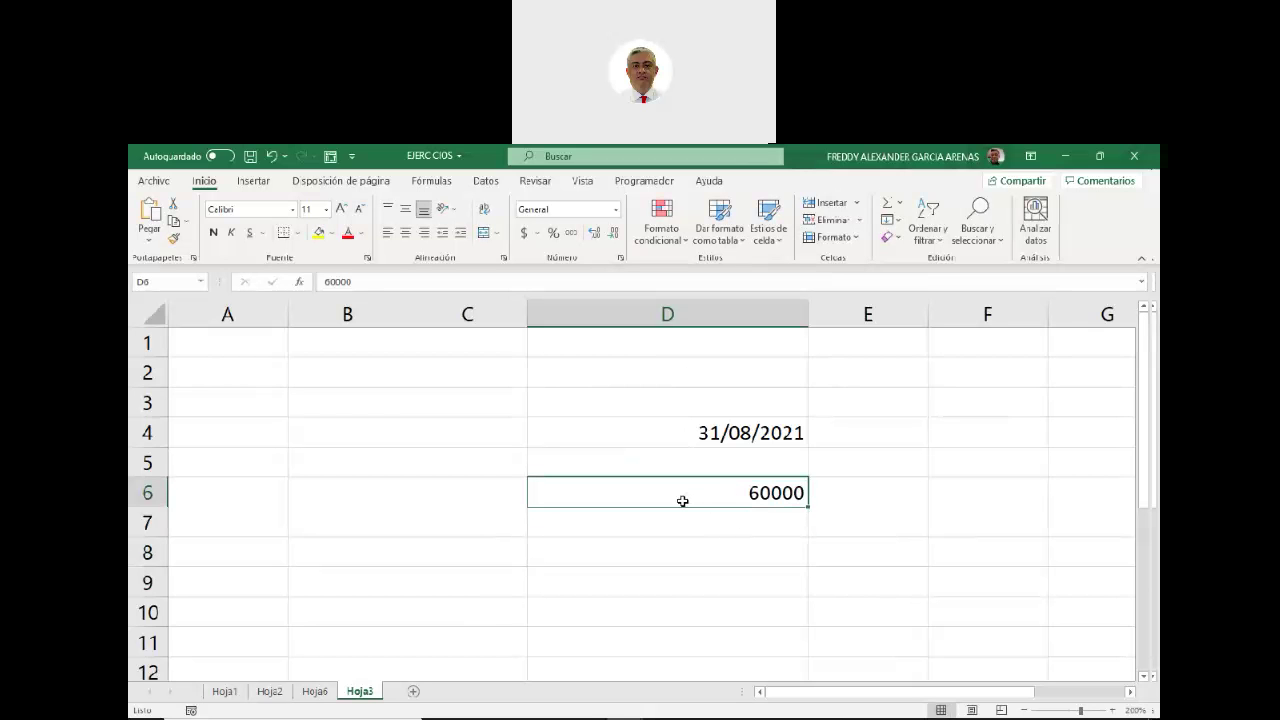
Try the short date format (Fecha corta) on the number in D6 and return the cell to General.
{"action": "left_click", "coordinate": [617, 211]}
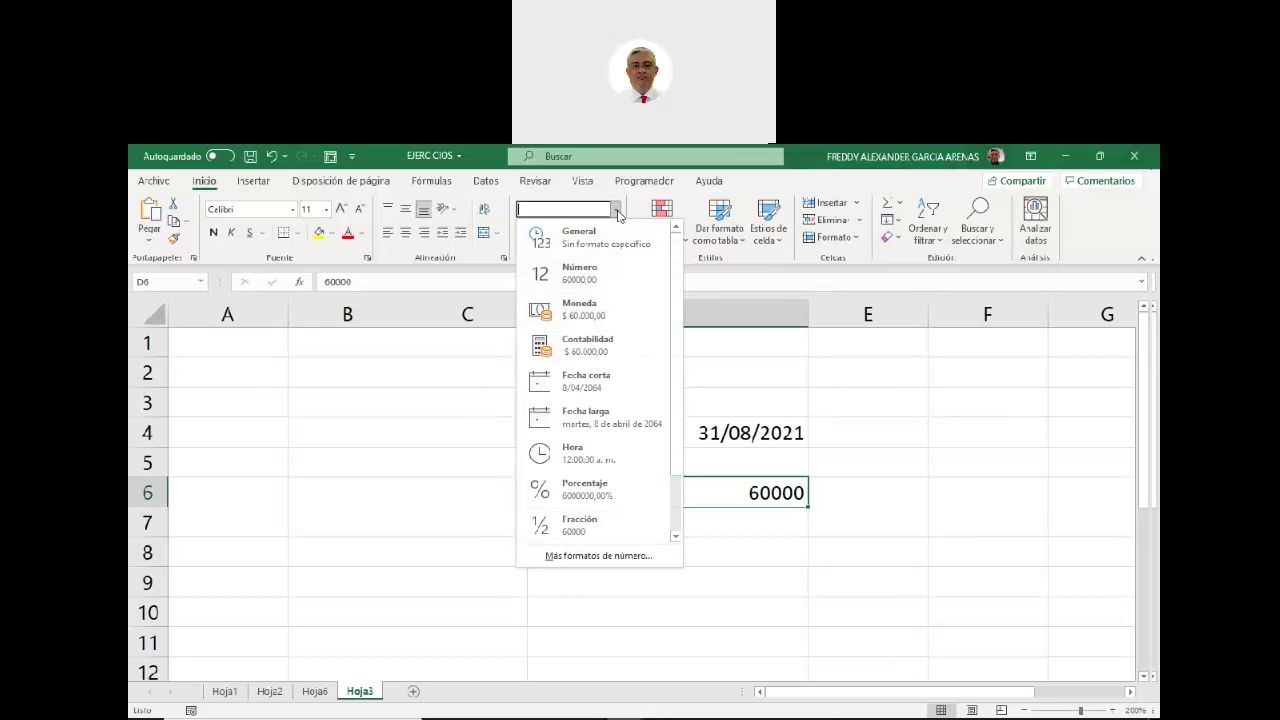
{"action": "left_click", "coordinate": [605, 382]}
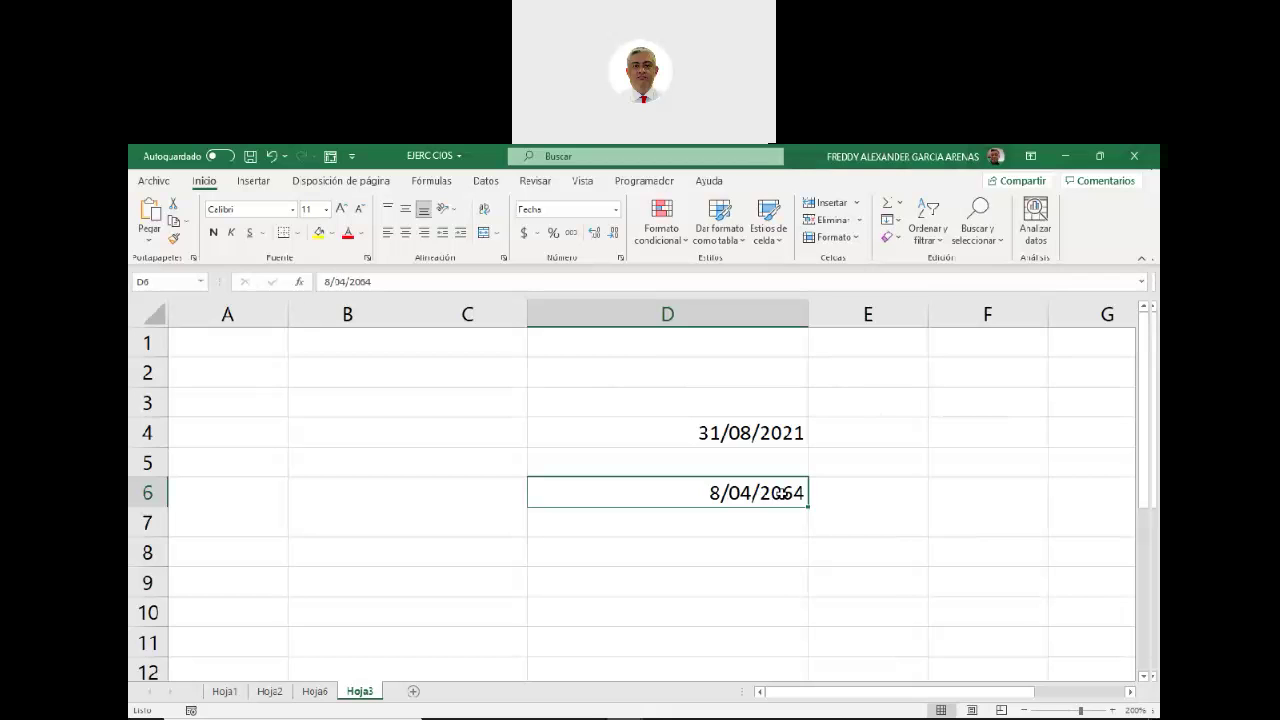
{"action": "left_click", "coordinate": [617, 210]}
{"action": "left_click", "coordinate": [607, 240]}
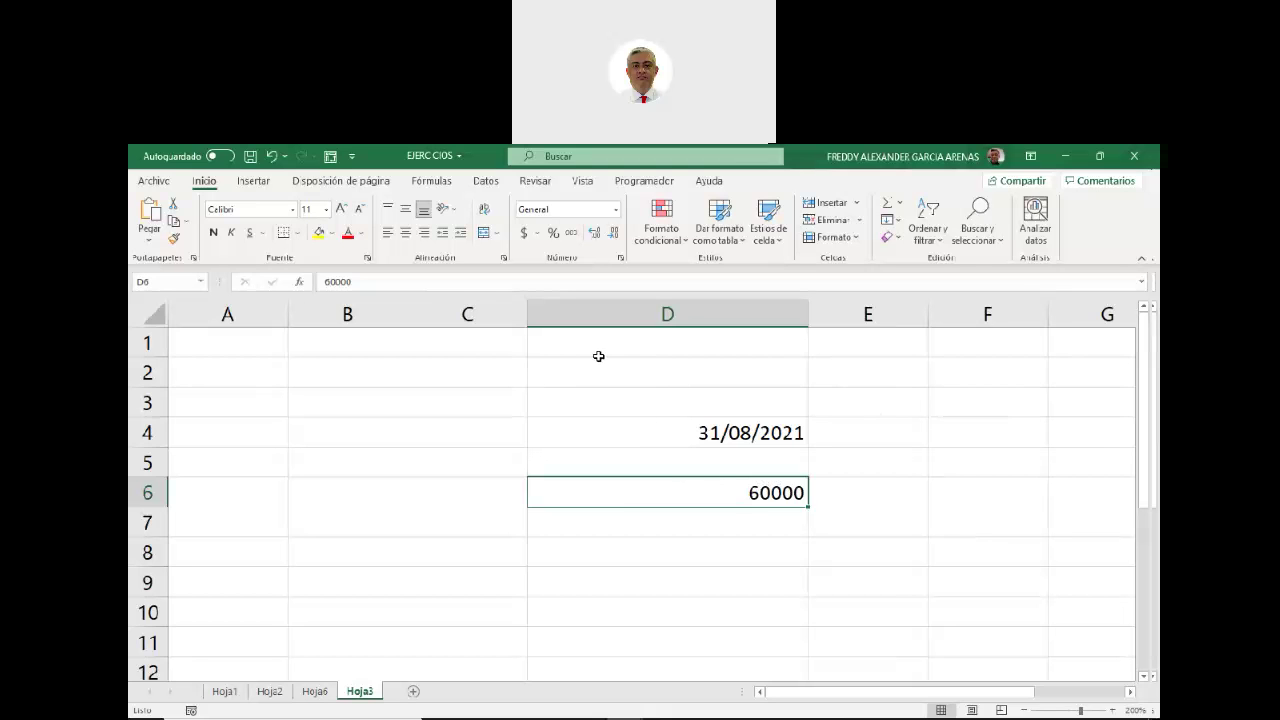
Apply the accounting format with the $ symbol to the number in cell D6.
{"action": "left_click", "coordinate": [523, 237]}
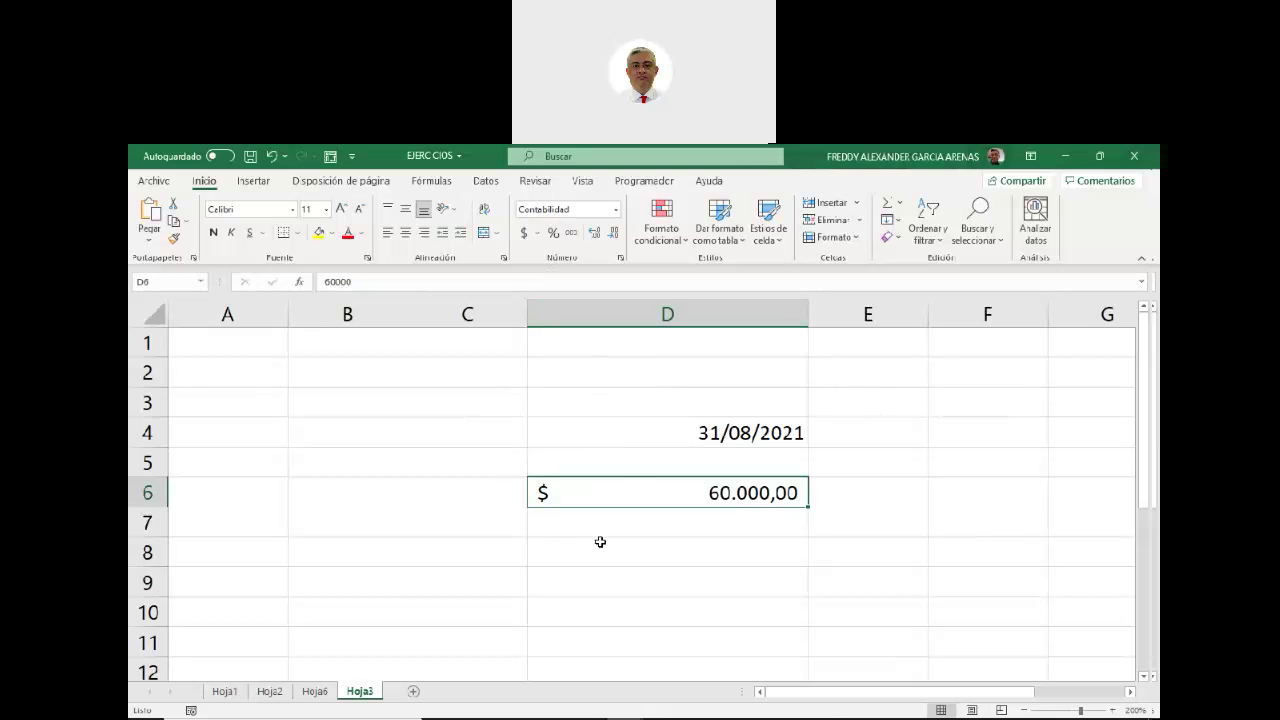
Enter 6 in cell D8 and apply the percentage format to it.
{"action": "left_click", "coordinate": [645, 552]}
{"action": "type", "text": "6"}
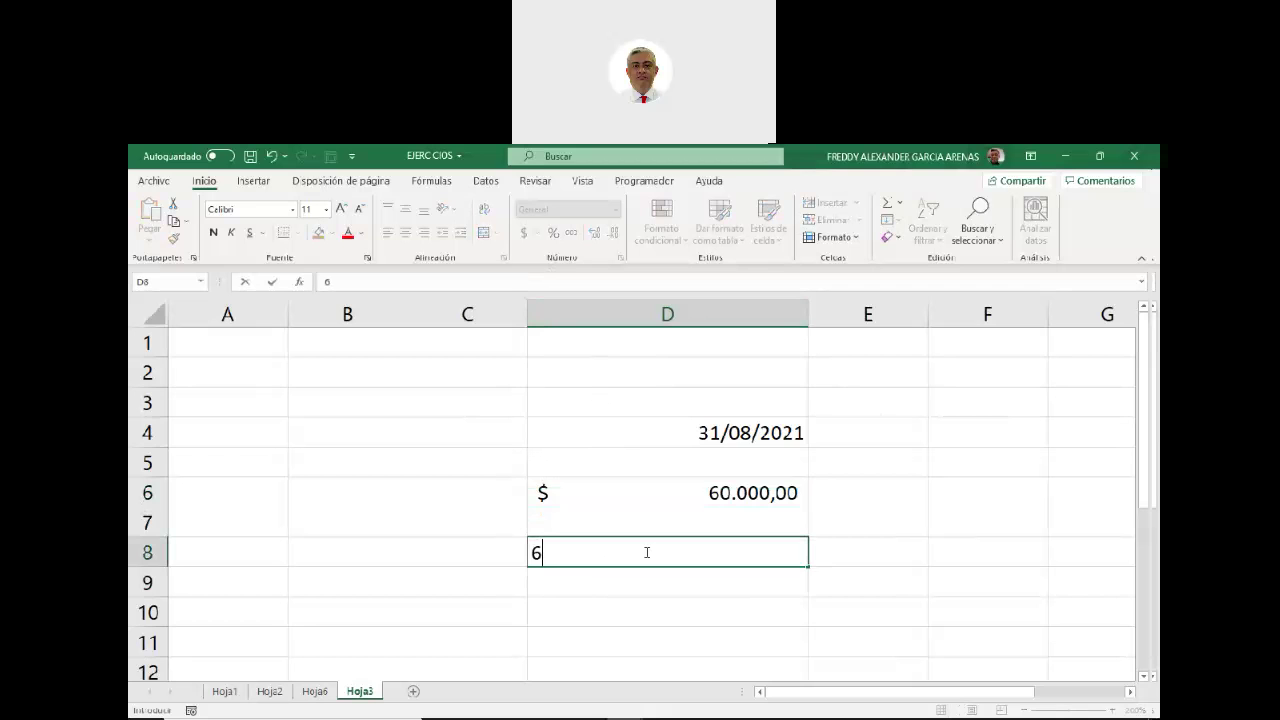
{"action": "left_click", "coordinate": [646, 591]}
{"action": "left_click", "coordinate": [646, 551]}
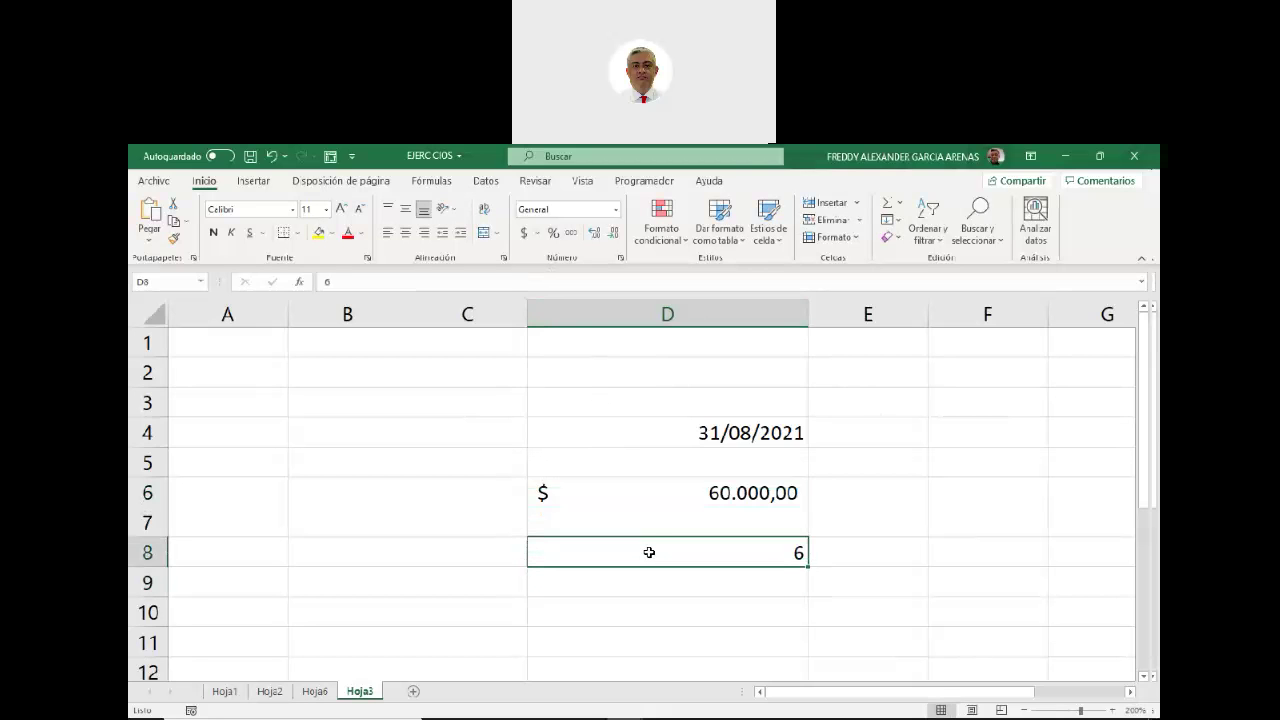
{"action": "left_click", "coordinate": [553, 233]}
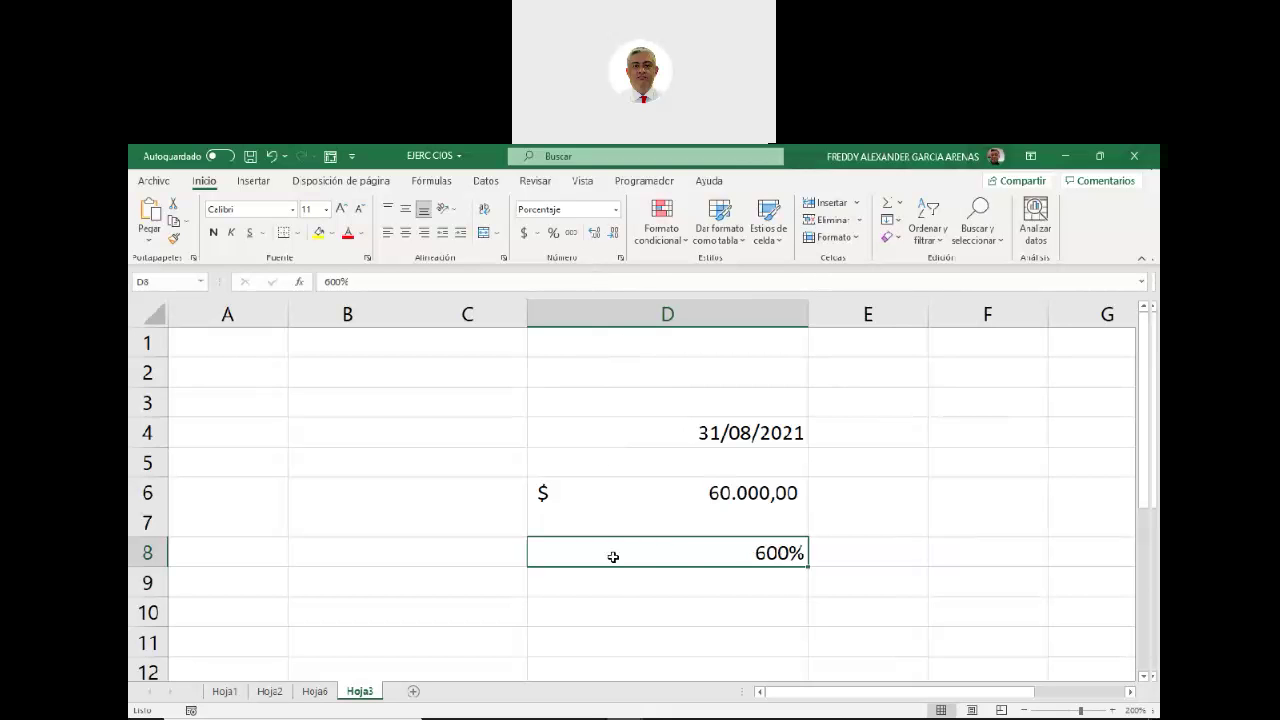
Enter 25000 in cell D10 and apply the thousands separator style to it.
{"action": "left_click", "coordinate": [680, 612]}
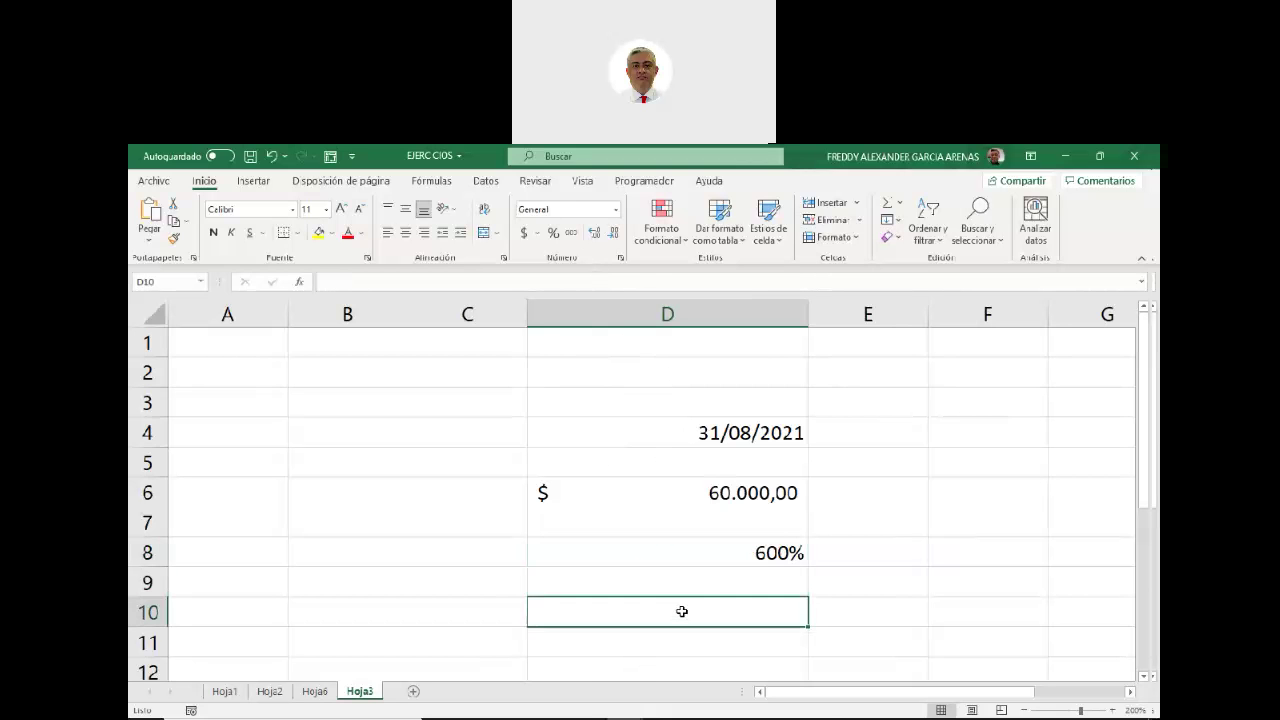
{"action": "scroll", "coordinate": [680, 605], "scroll_direction": "down", "scroll_amount": 2}
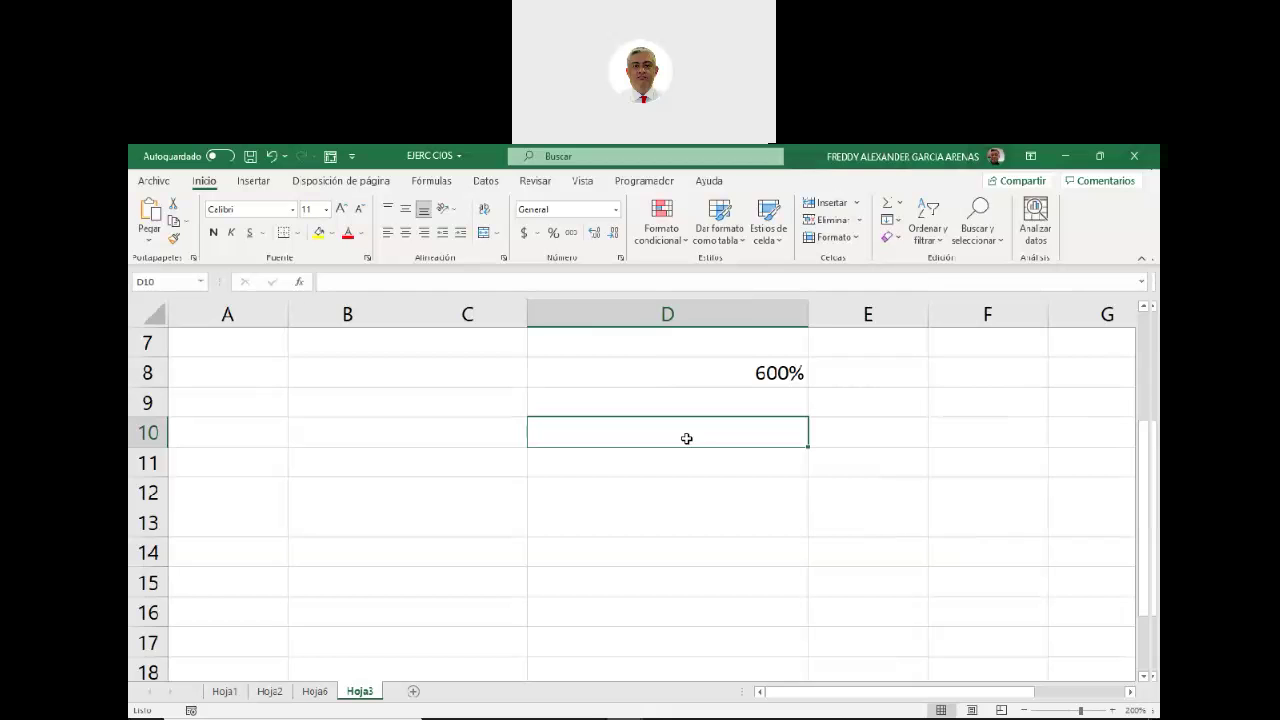
{"action": "type", "text": "25000"}
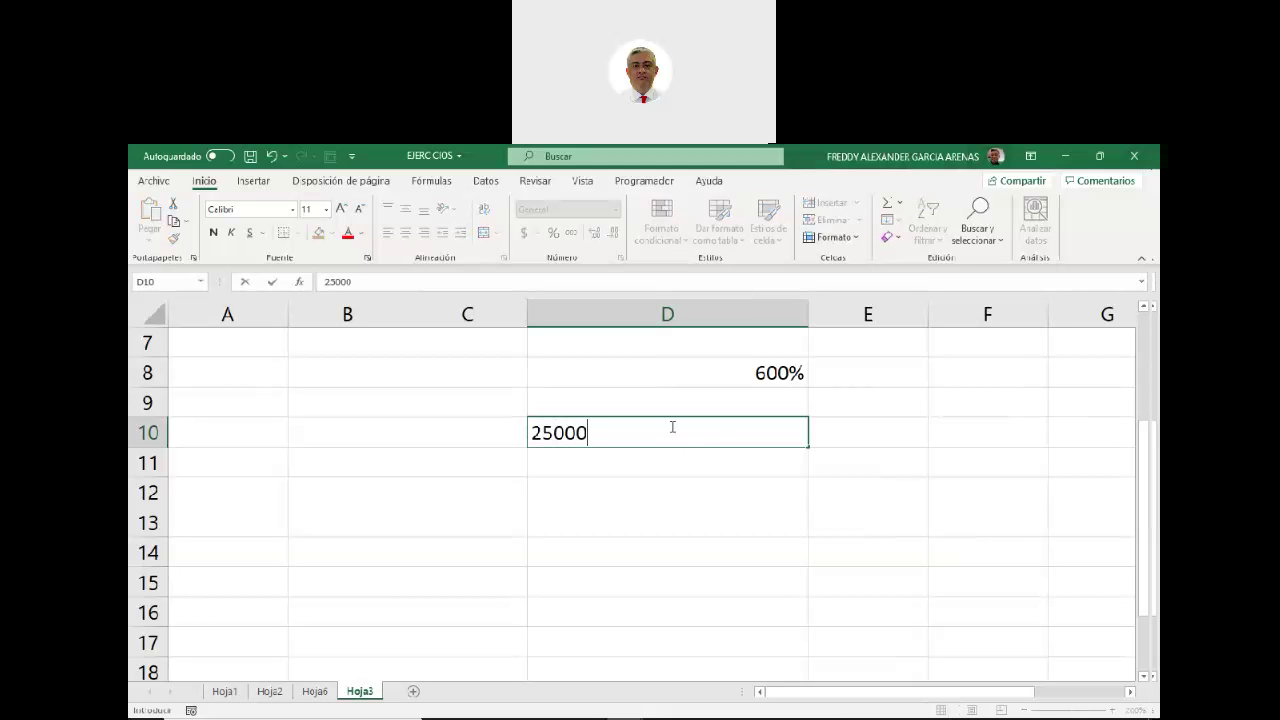
{"action": "left_click", "coordinate": [766, 519]}
{"action": "left_click", "coordinate": [743, 435]}
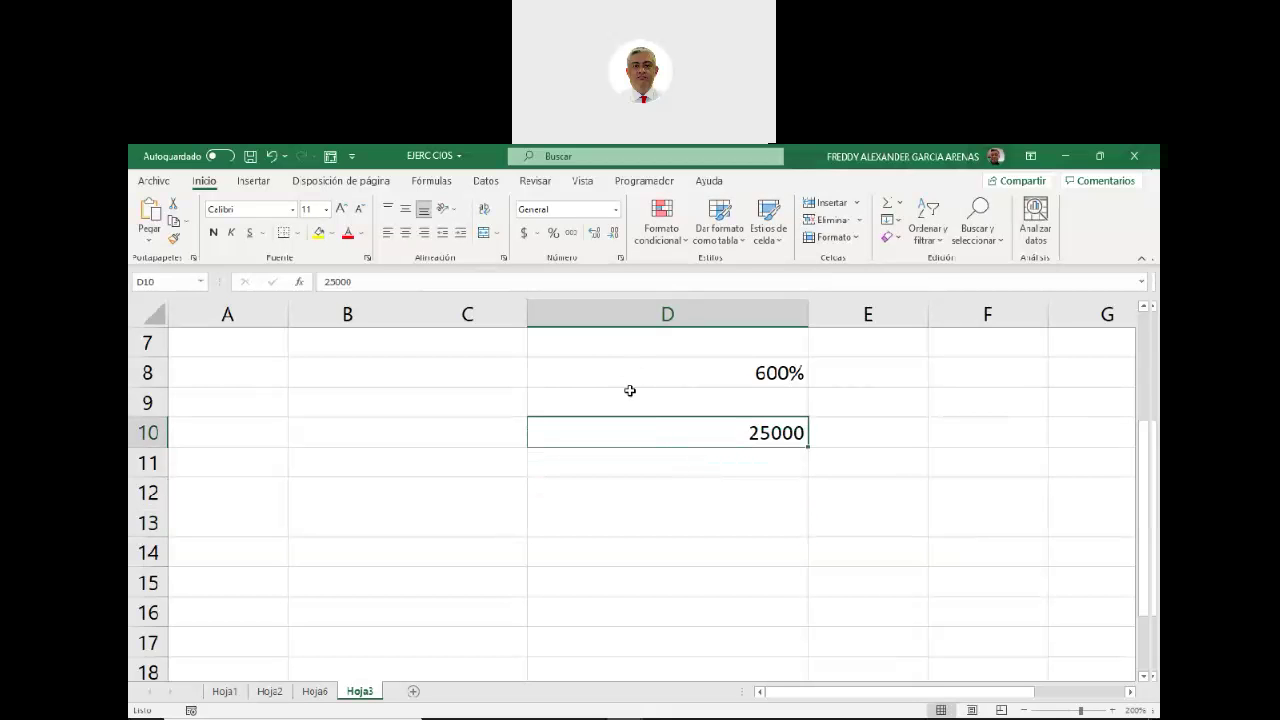
{"action": "left_click", "coordinate": [571, 234]}
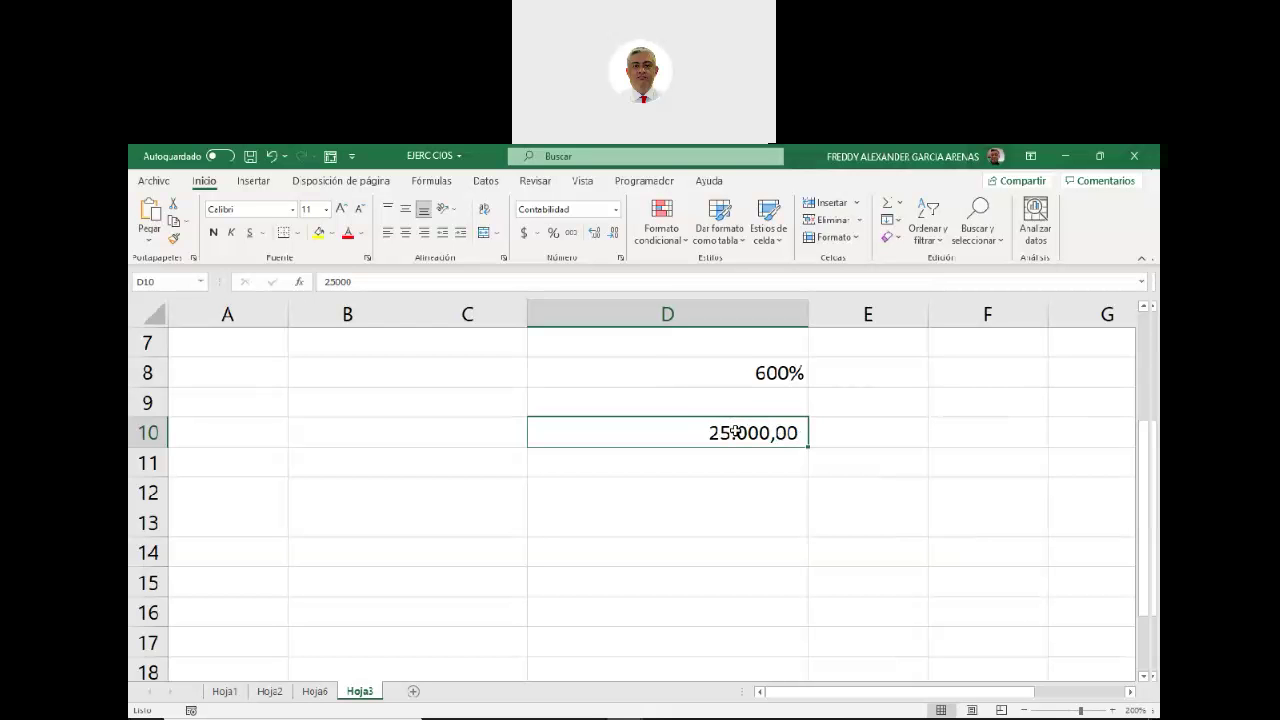
{"action": "scroll", "coordinate": [733, 436], "scroll_direction": "up", "scroll_amount": 1}
{"action": "scroll", "coordinate": [733, 438], "scroll_direction": "down", "scroll_amount": 1}
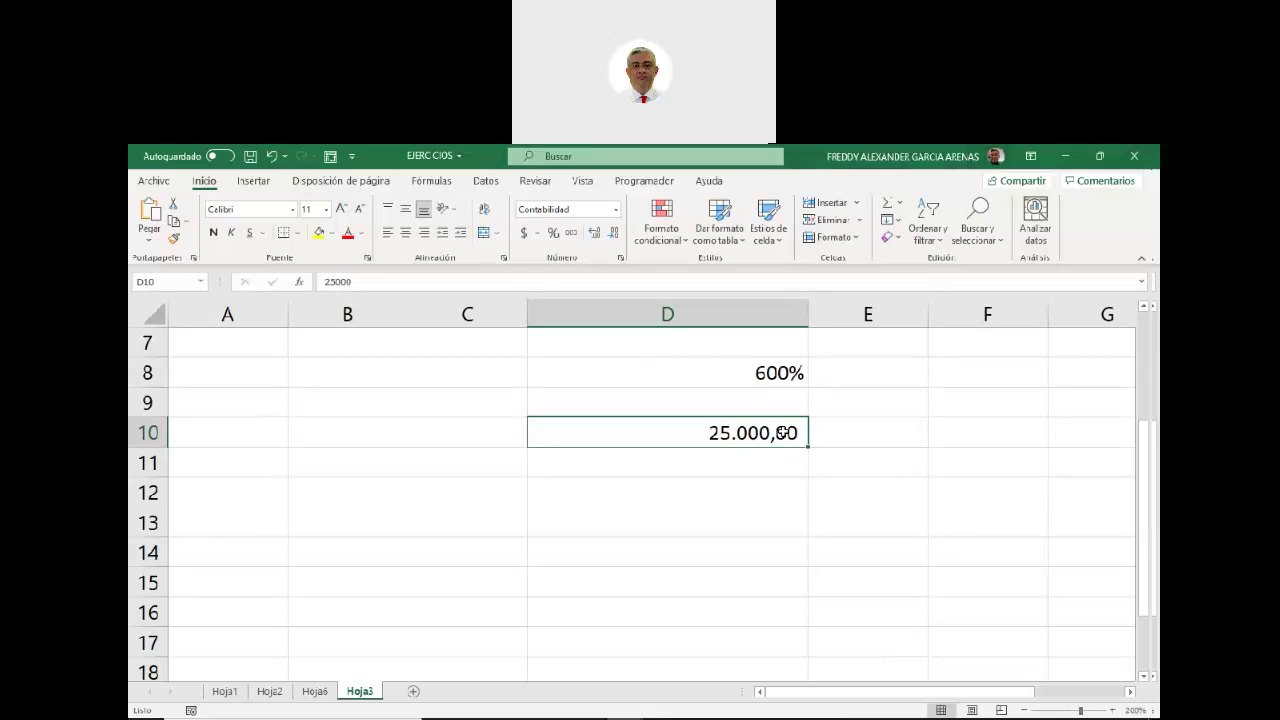
Increase the decimals shown in cell D10 to ten places.
{"action": "left_click", "coordinate": [594, 233]}
{"action": "left_click", "coordinate": [594, 233]}
{"action": "left_click", "coordinate": [594, 233]}
{"action": "left_click", "coordinate": [594, 234]}
{"action": "left_click", "coordinate": [594, 234]}
{"action": "left_click", "coordinate": [594, 234]}
{"action": "left_click", "coordinate": [594, 234]}
{"action": "left_click", "coordinate": [594, 234]}
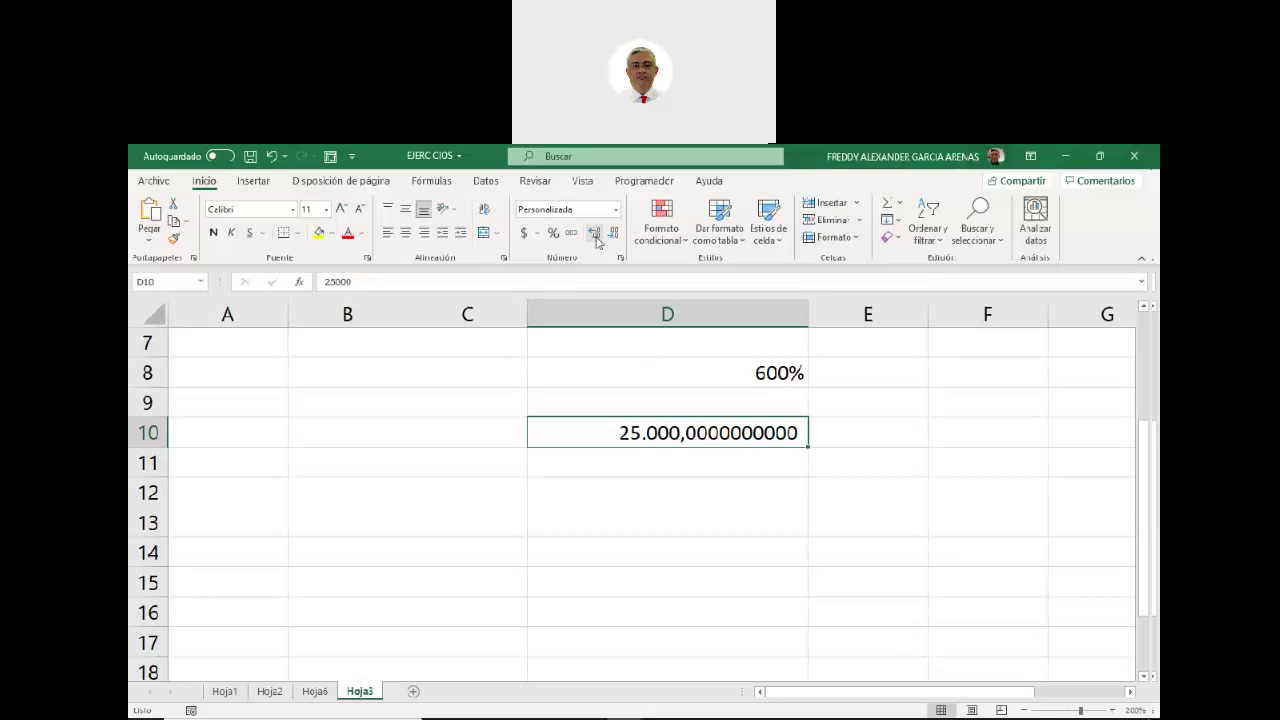
Reduce the decimals shown in cell D10 to a single place.
{"action": "left_click", "coordinate": [614, 234]}
{"action": "left_click", "coordinate": [614, 234]}
{"action": "left_click", "coordinate": [614, 234]}
{"action": "left_click", "coordinate": [614, 234]}
{"action": "left_click", "coordinate": [614, 234]}
{"action": "left_click", "coordinate": [614, 234]}
{"action": "left_click", "coordinate": [614, 234]}
{"action": "left_click", "coordinate": [615, 234]}
{"action": "left_click", "coordinate": [615, 234]}
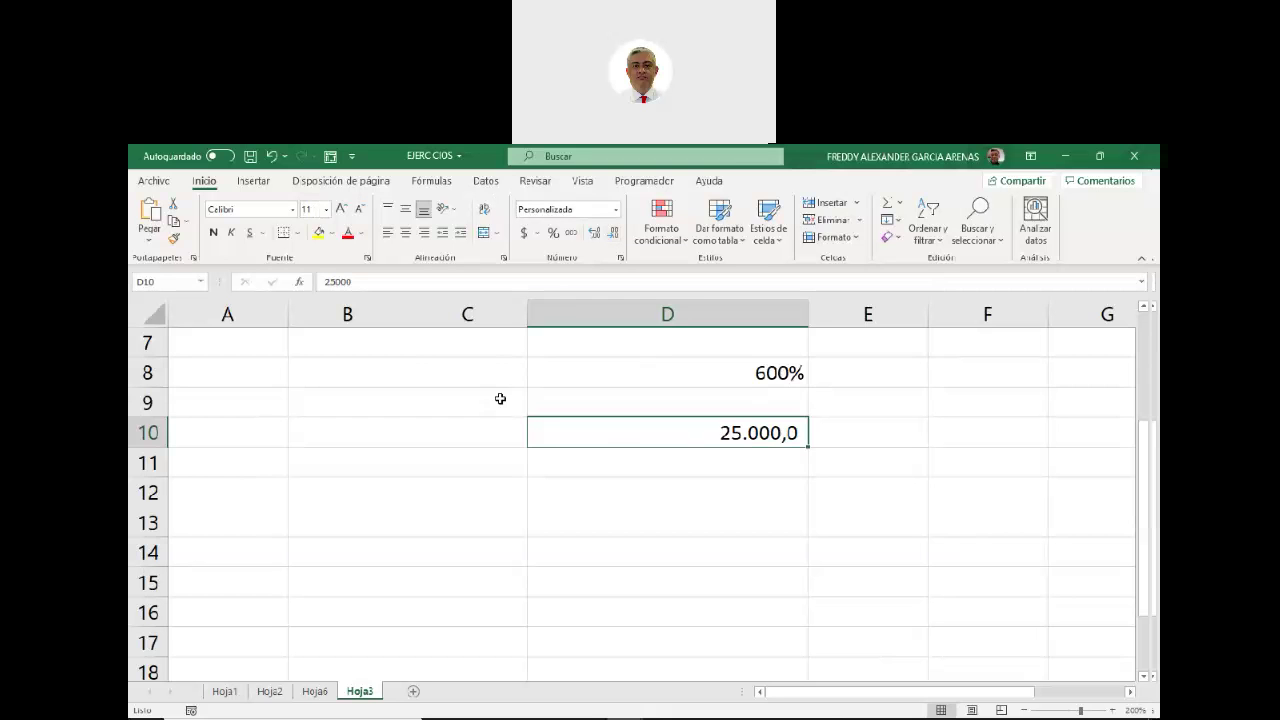
Enter the number 5000 in cell B3 and select that cell.
{"action": "scroll", "coordinate": [609, 453], "scroll_direction": "up", "scroll_amount": 2}
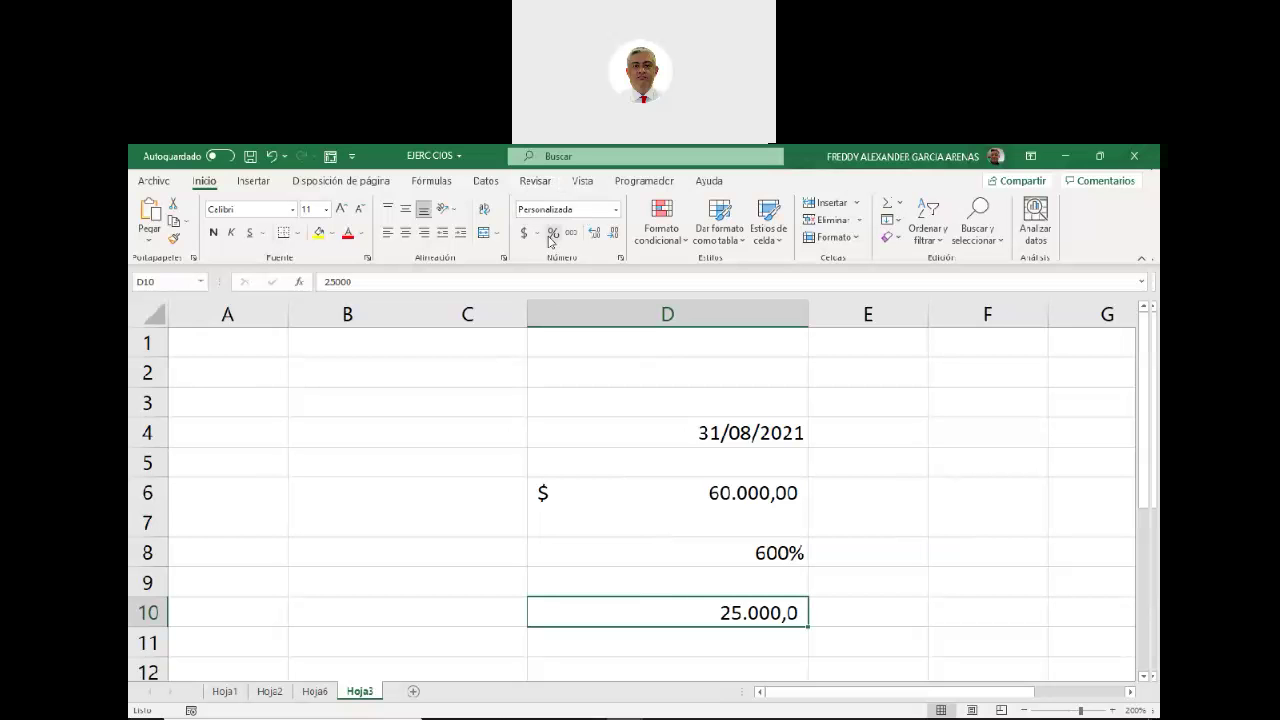
{"action": "left_click", "coordinate": [356, 404]}
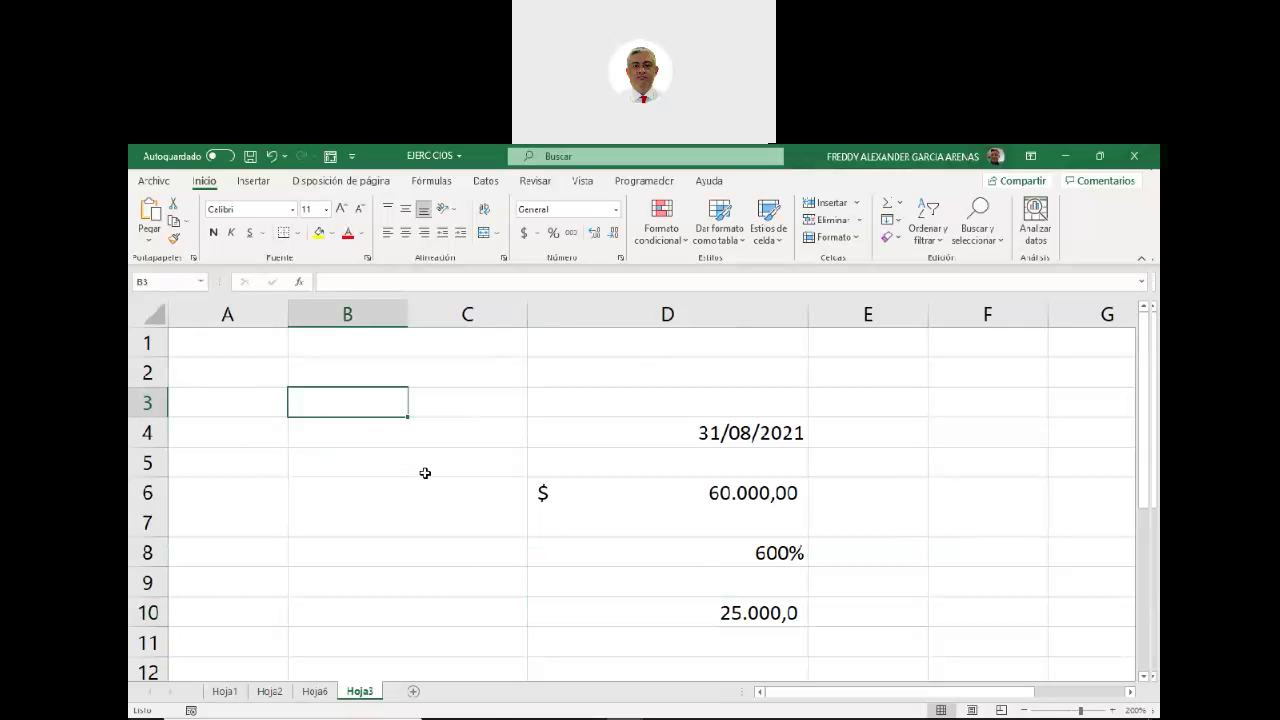
{"action": "type", "text": "5000"}
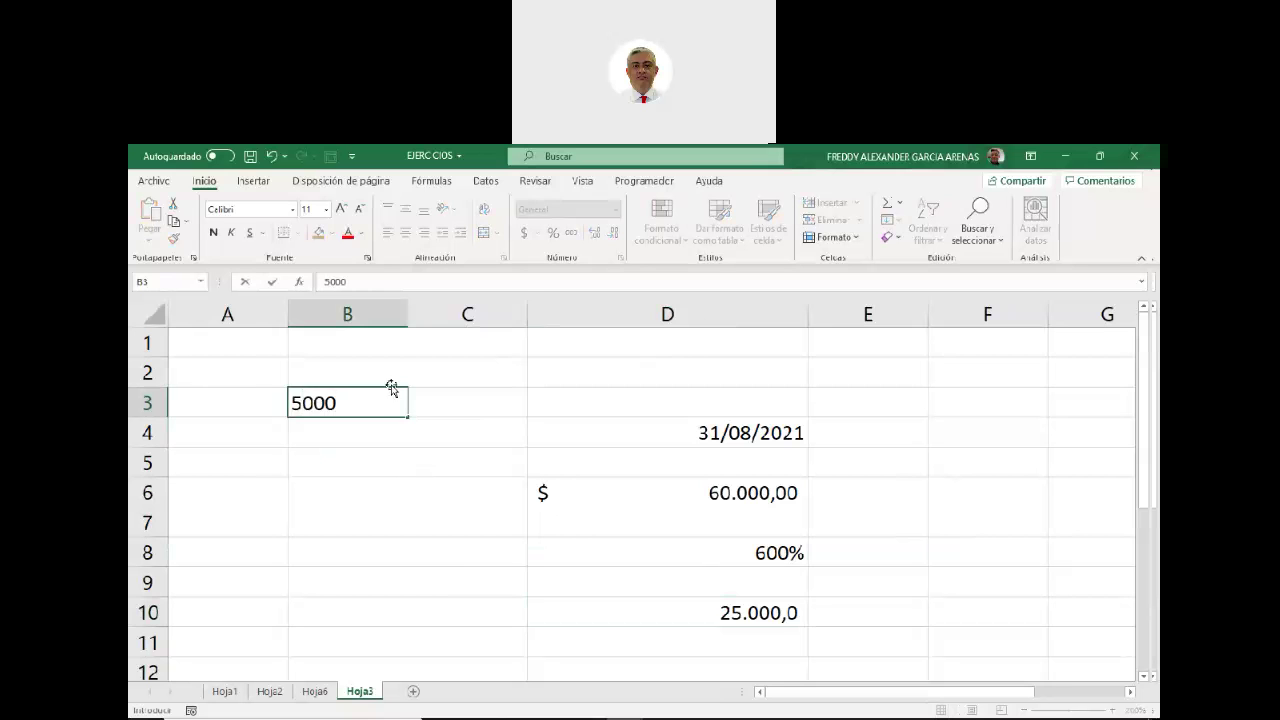
{"action": "left_click", "coordinate": [502, 378]}
{"action": "left_click", "coordinate": [386, 403]}
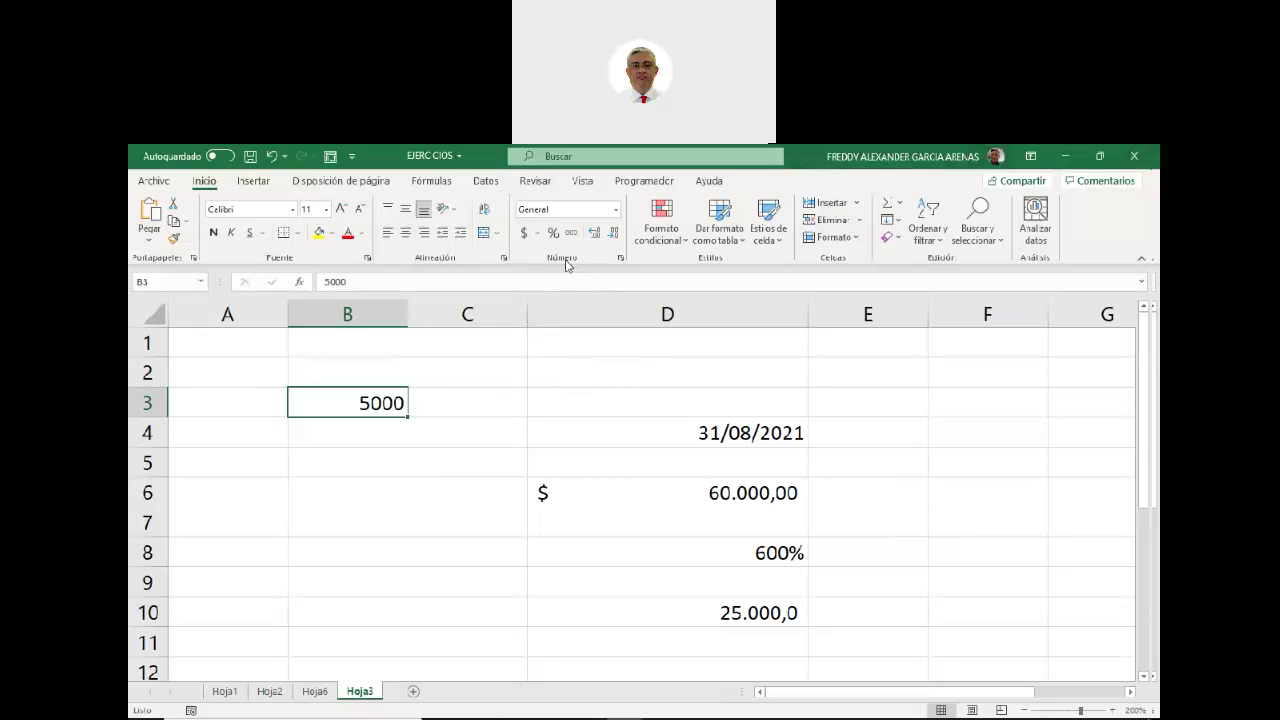
Format cell B3 as Número with one decimal place, the thousands separator and red negative numbers without a minus sign.
{"action": "left_click", "coordinate": [620, 260]}
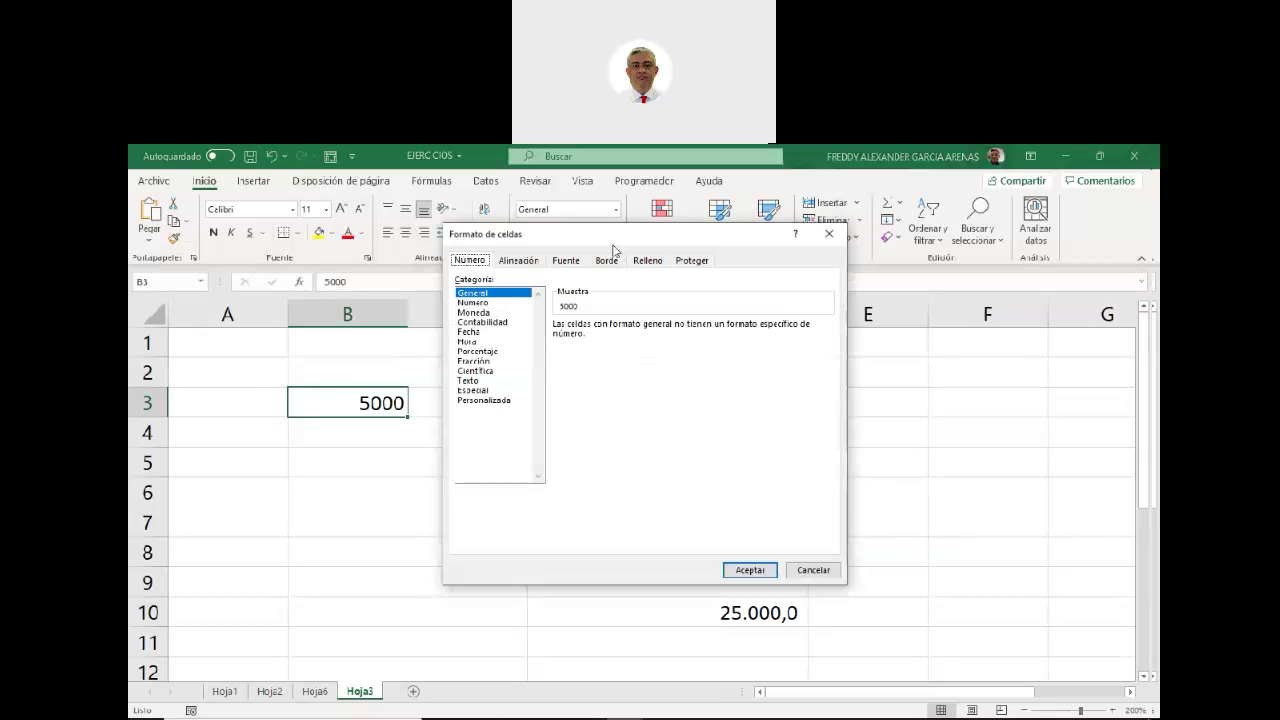
{"action": "left_click_drag", "start_coordinate": [607, 236], "coordinate": [637, 322]}
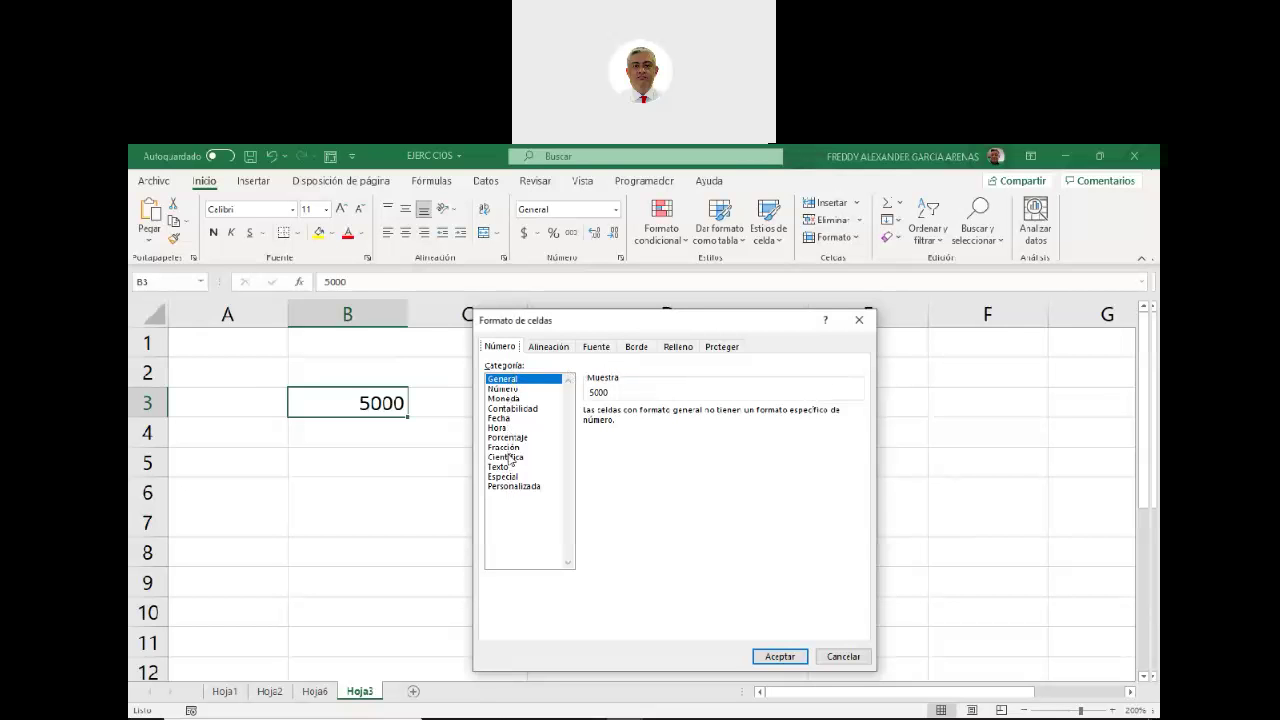
{"action": "left_click", "coordinate": [505, 390]}
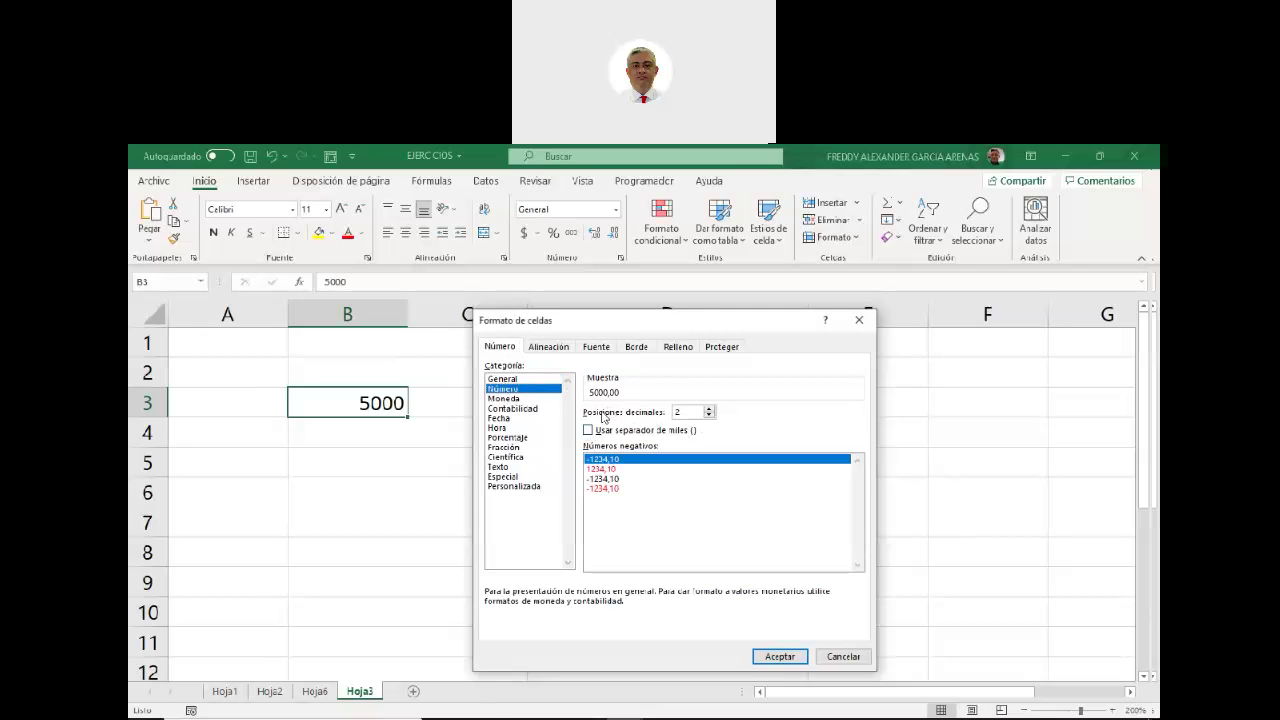
{"action": "left_click", "coordinate": [709, 416]}
{"action": "left_click", "coordinate": [589, 431]}
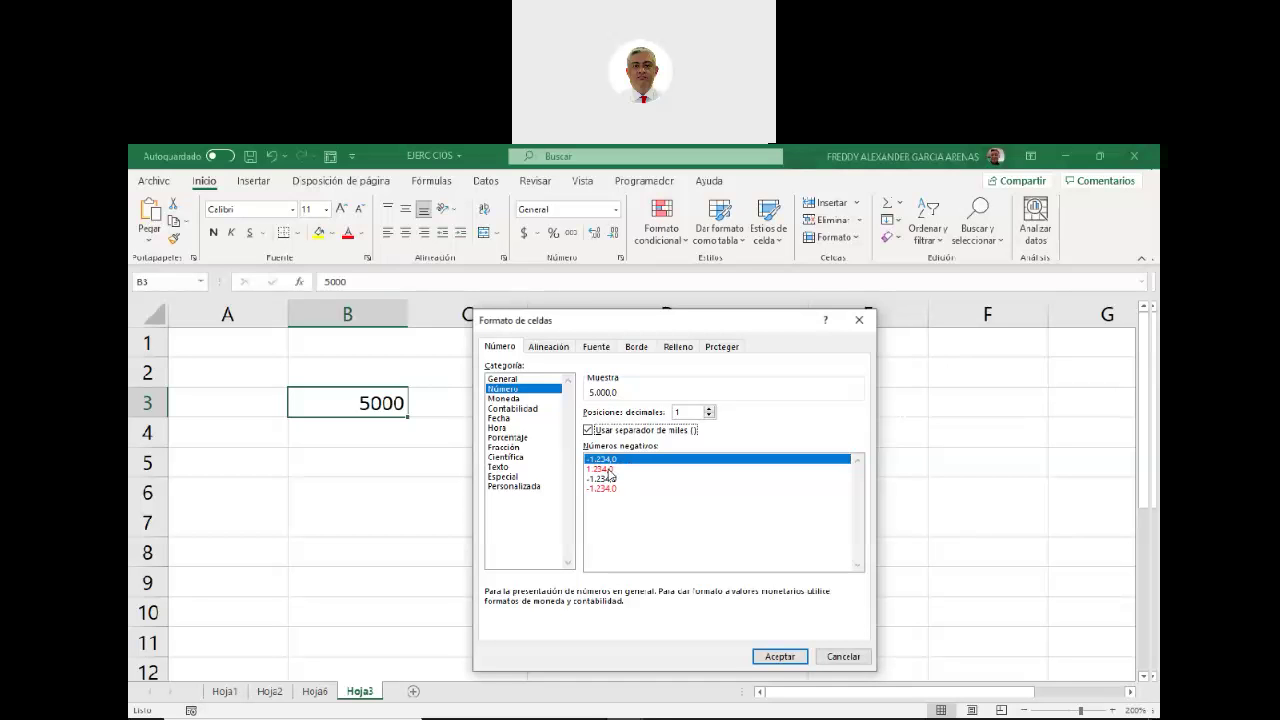
{"action": "left_click", "coordinate": [606, 469]}
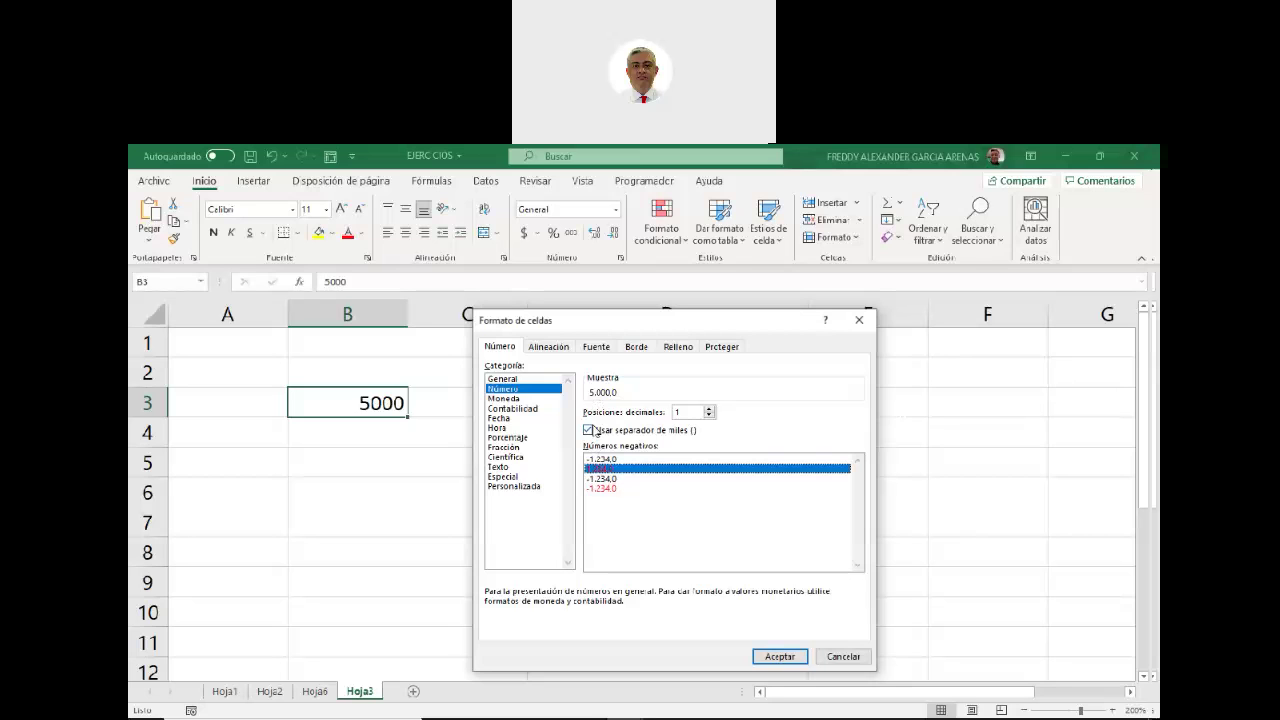
{"action": "left_click", "coordinate": [505, 398]}
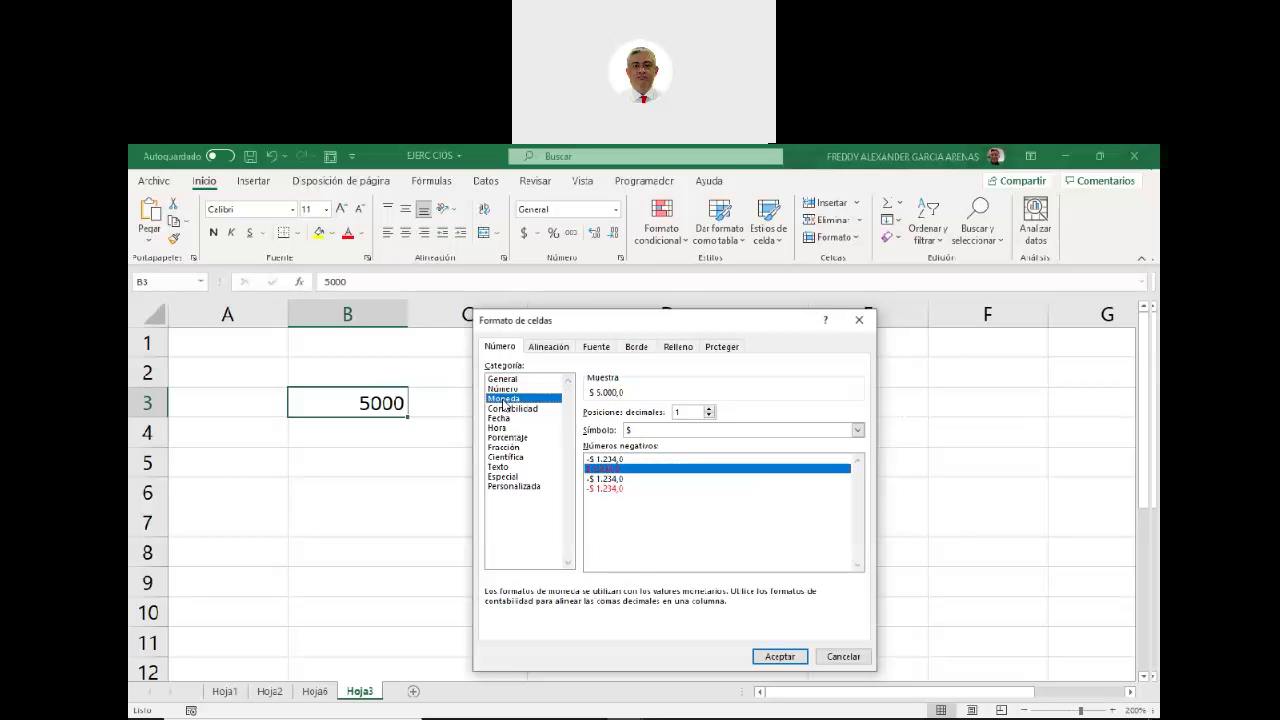
{"action": "left_click", "coordinate": [504, 388]}
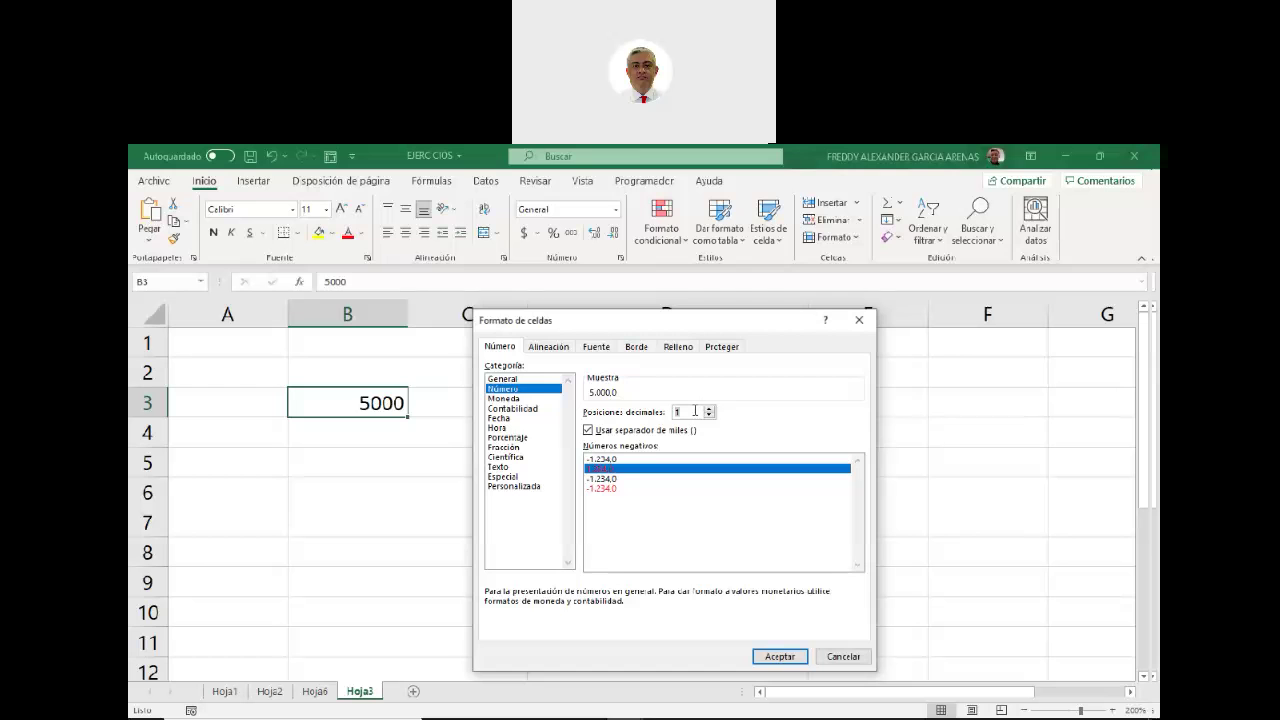
{"action": "left_click", "coordinate": [781, 657]}
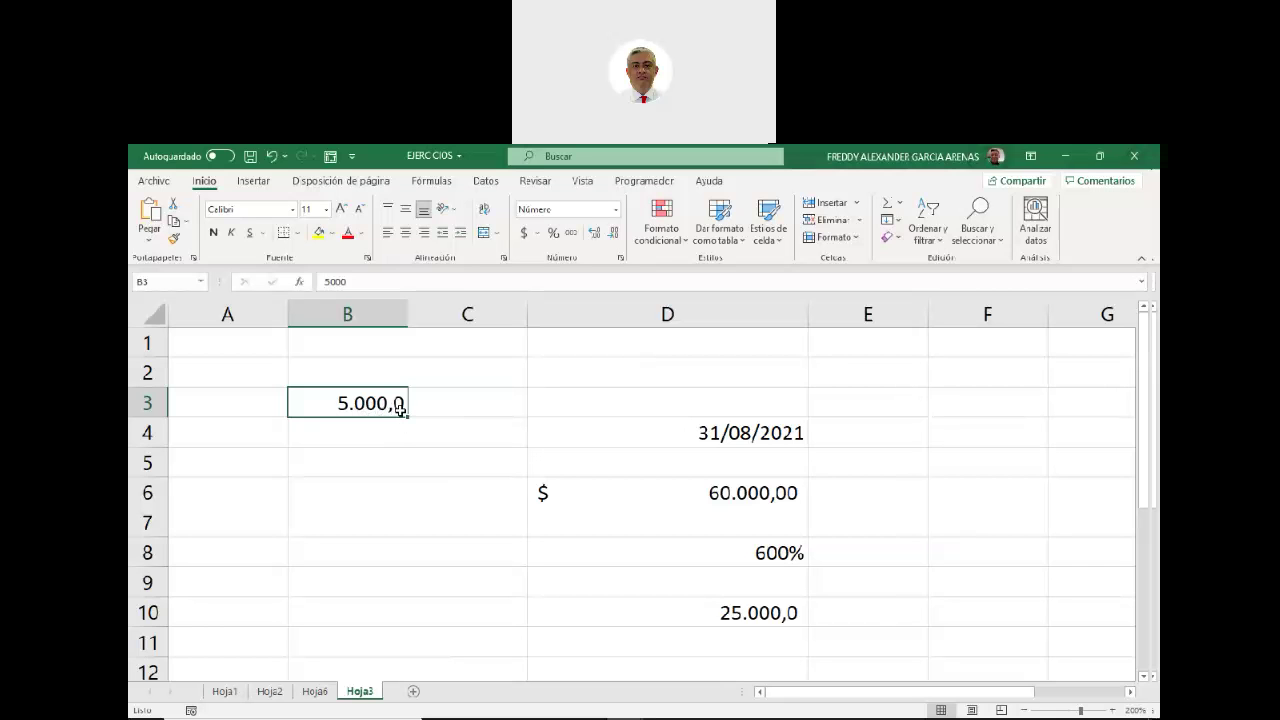
Reset cell B3 to the General format and set up a Moneda format for it with three decimal places.
{"action": "left_click", "coordinate": [616, 209]}
{"action": "left_click", "coordinate": [583, 231]}
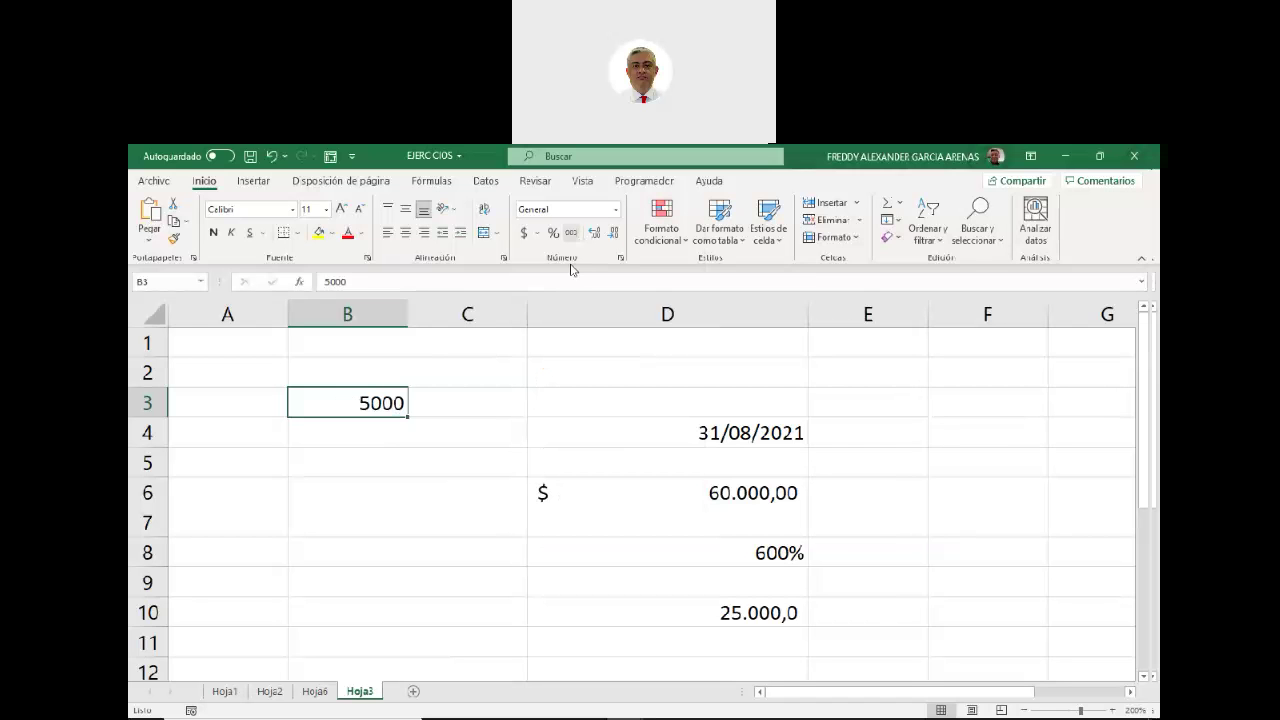
{"action": "left_click", "coordinate": [621, 262]}
{"action": "left_click_drag", "start_coordinate": [624, 329], "coordinate": [667, 326]}
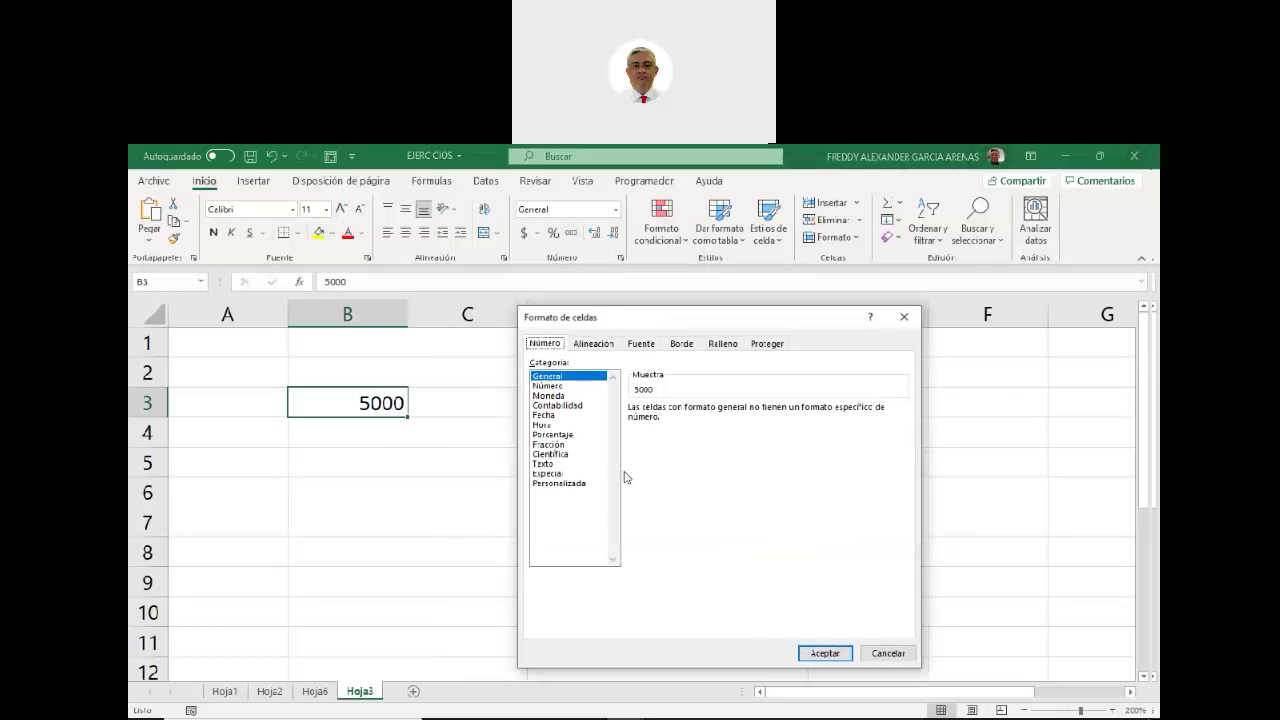
{"action": "left_click", "coordinate": [549, 396]}
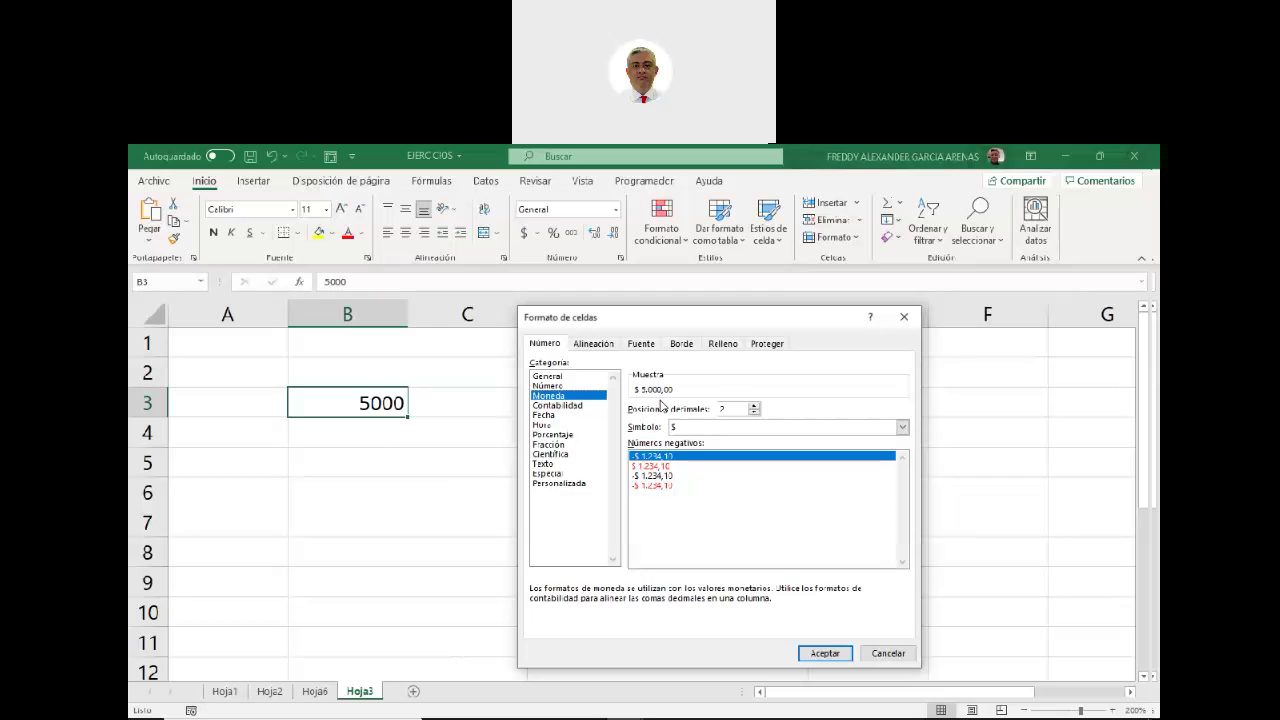
{"action": "left_click", "coordinate": [730, 408]}
{"action": "left_click", "coordinate": [755, 405]}
Choose £ Inglés (Reino Unido) as the currency symbol for cell B3 and apply the format.
{"action": "left_click", "coordinate": [683, 430]}
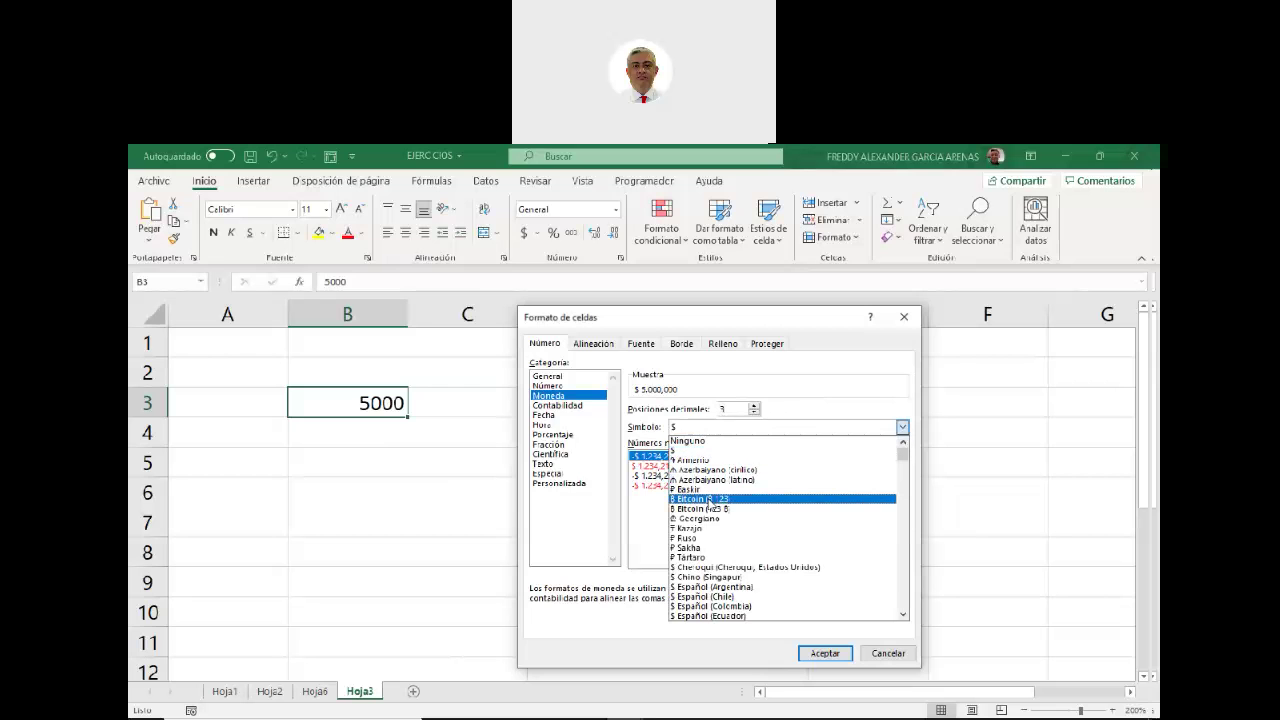
{"action": "scroll", "coordinate": [709, 500], "scroll_direction": "down", "scroll_amount": 3}
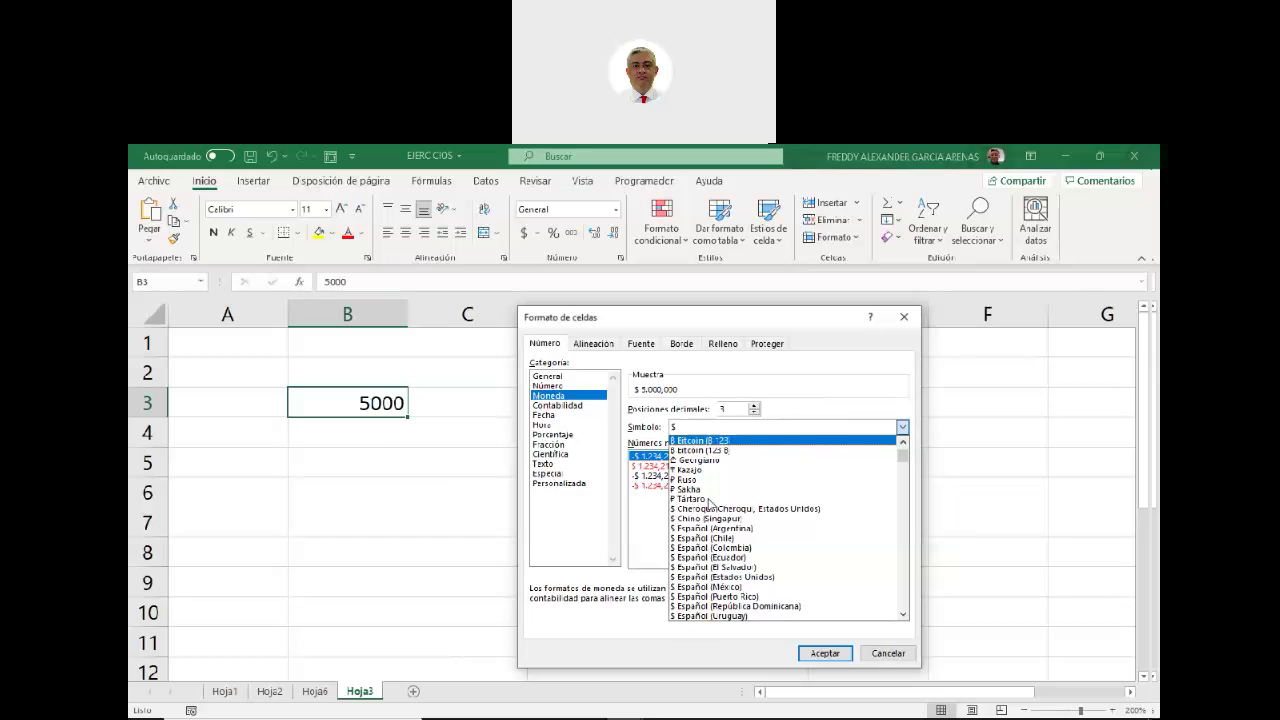
{"action": "scroll", "coordinate": [709, 500], "scroll_direction": "down", "scroll_amount": 1}
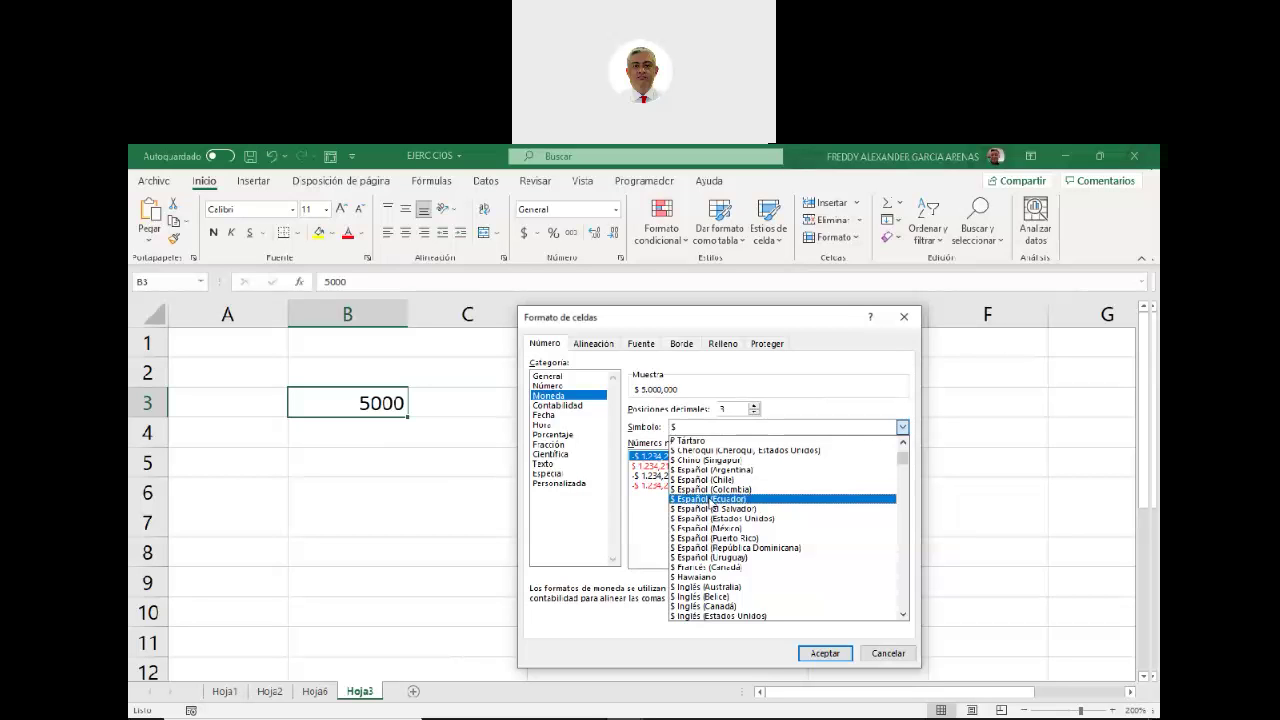
{"action": "scroll", "coordinate": [706, 499], "scroll_direction": "down", "scroll_amount": 4}
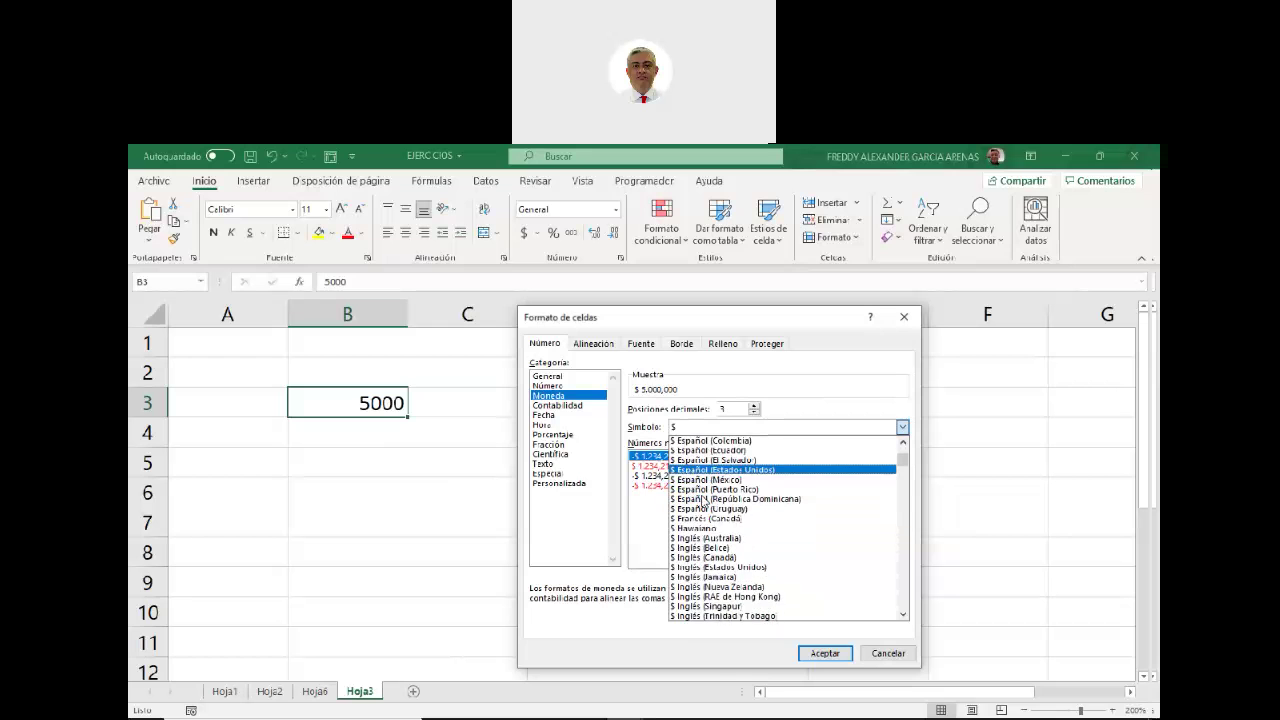
{"action": "scroll", "coordinate": [704, 499], "scroll_direction": "down", "scroll_amount": 4}
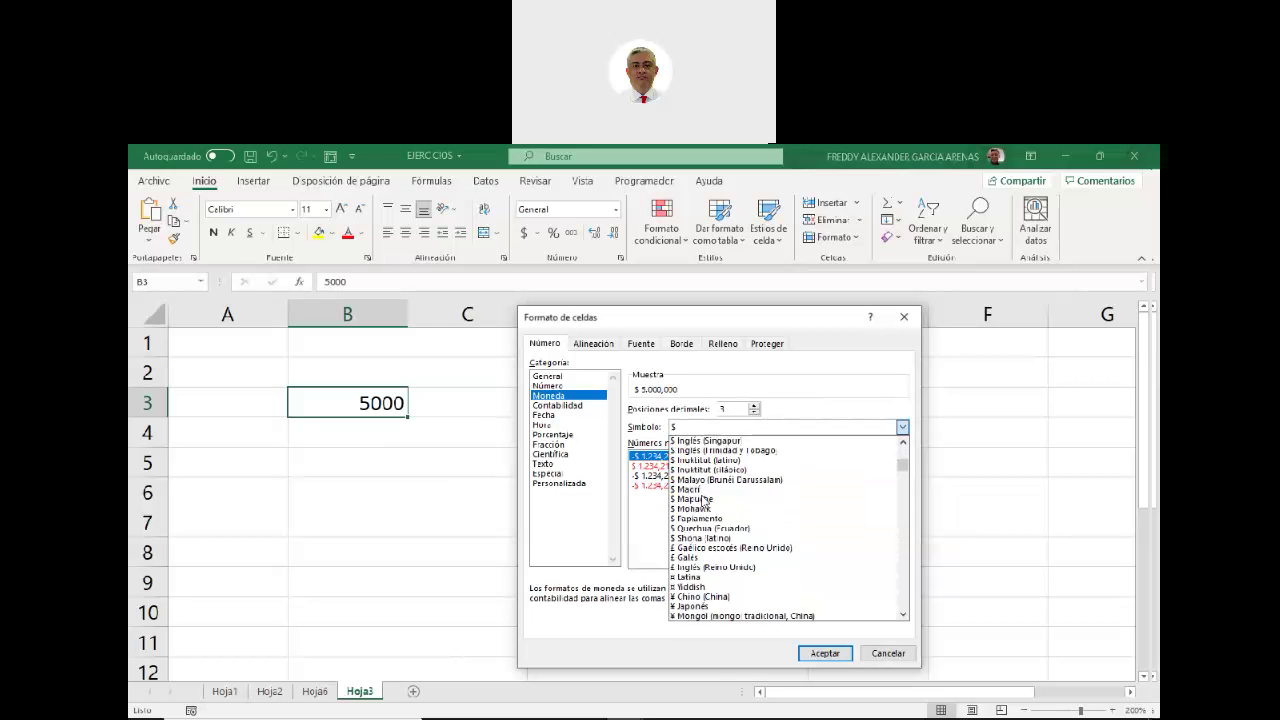
{"action": "scroll", "coordinate": [706, 500], "scroll_direction": "down", "scroll_amount": 1}
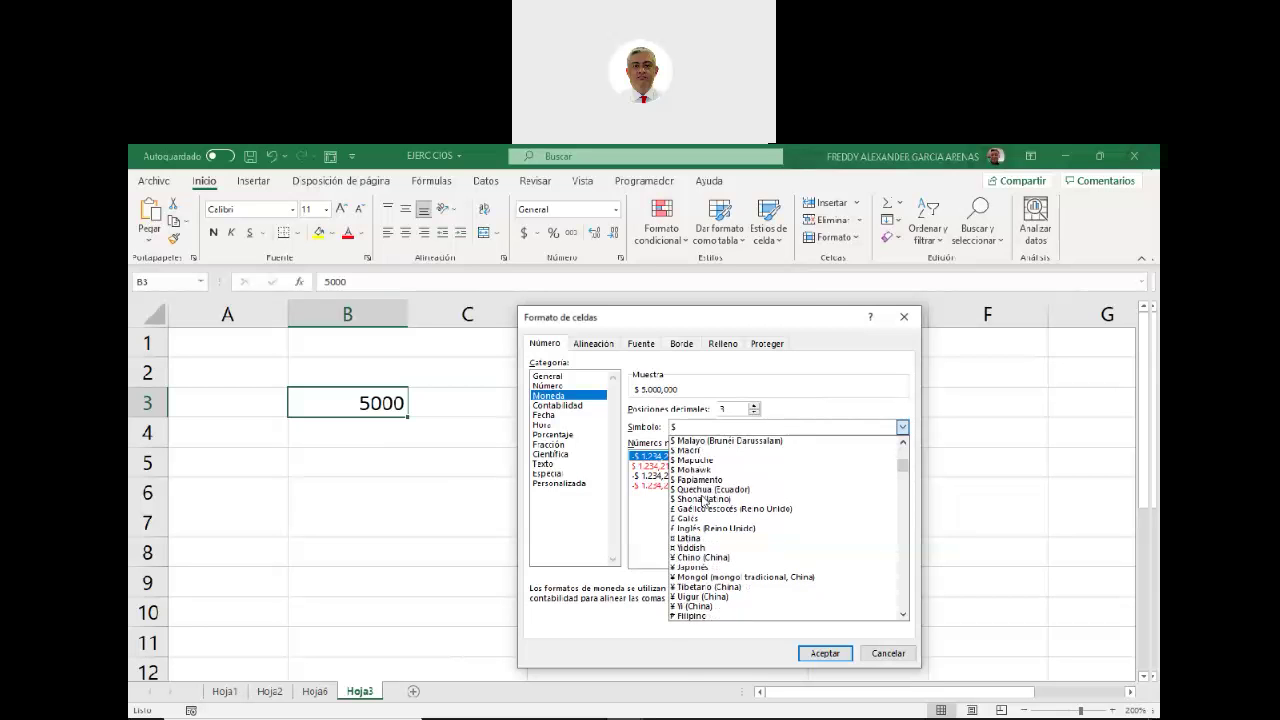
{"action": "scroll", "coordinate": [705, 502], "scroll_direction": "down", "scroll_amount": 1}
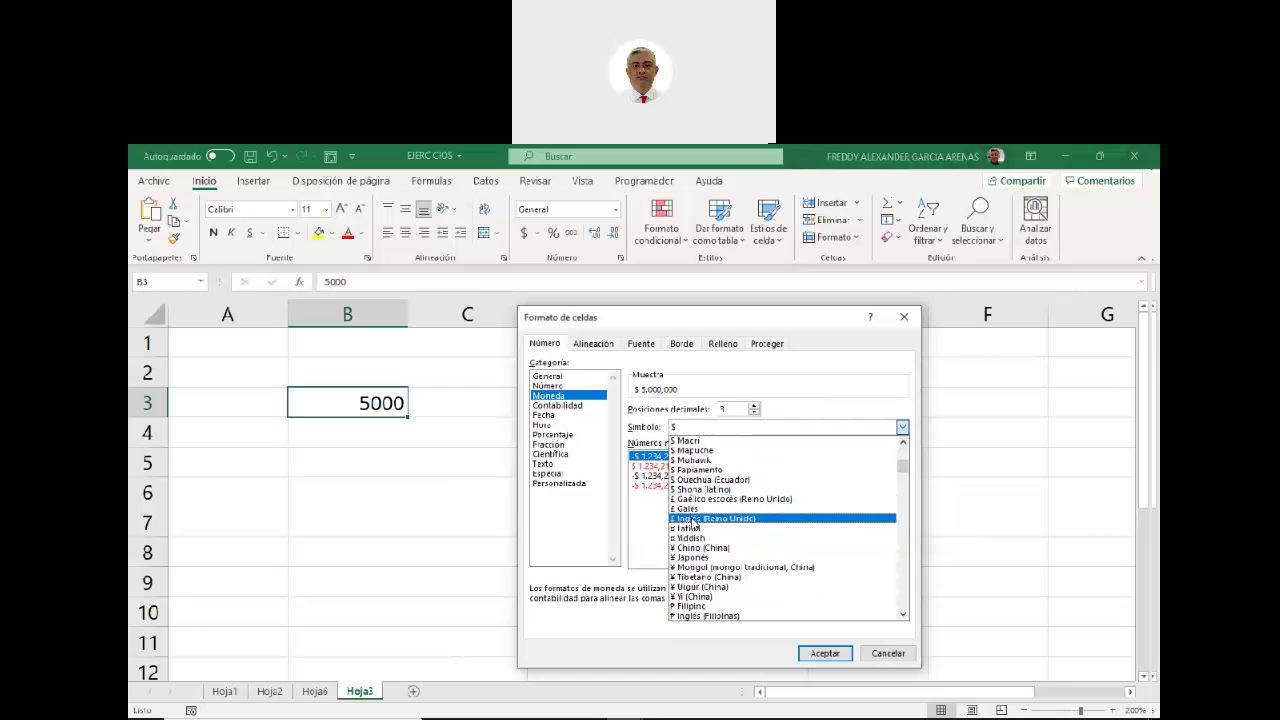
{"action": "left_click", "coordinate": [693, 519]}
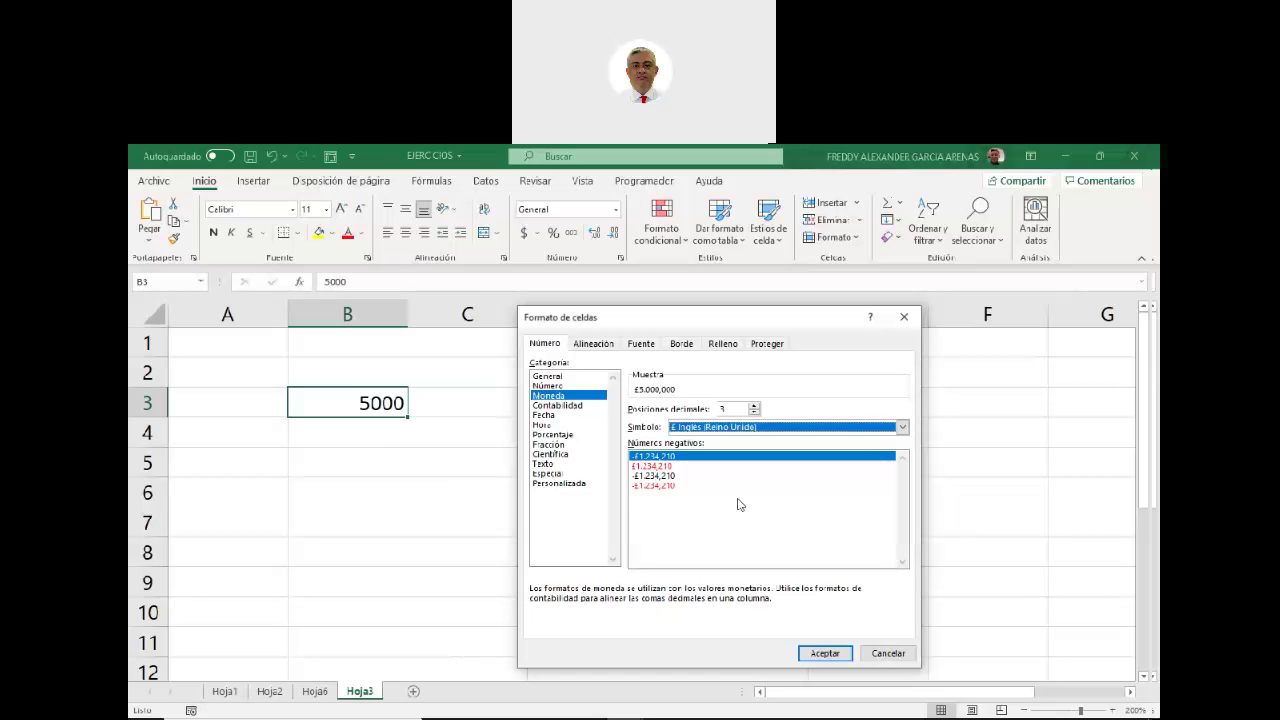
{"action": "left_click", "coordinate": [826, 653]}
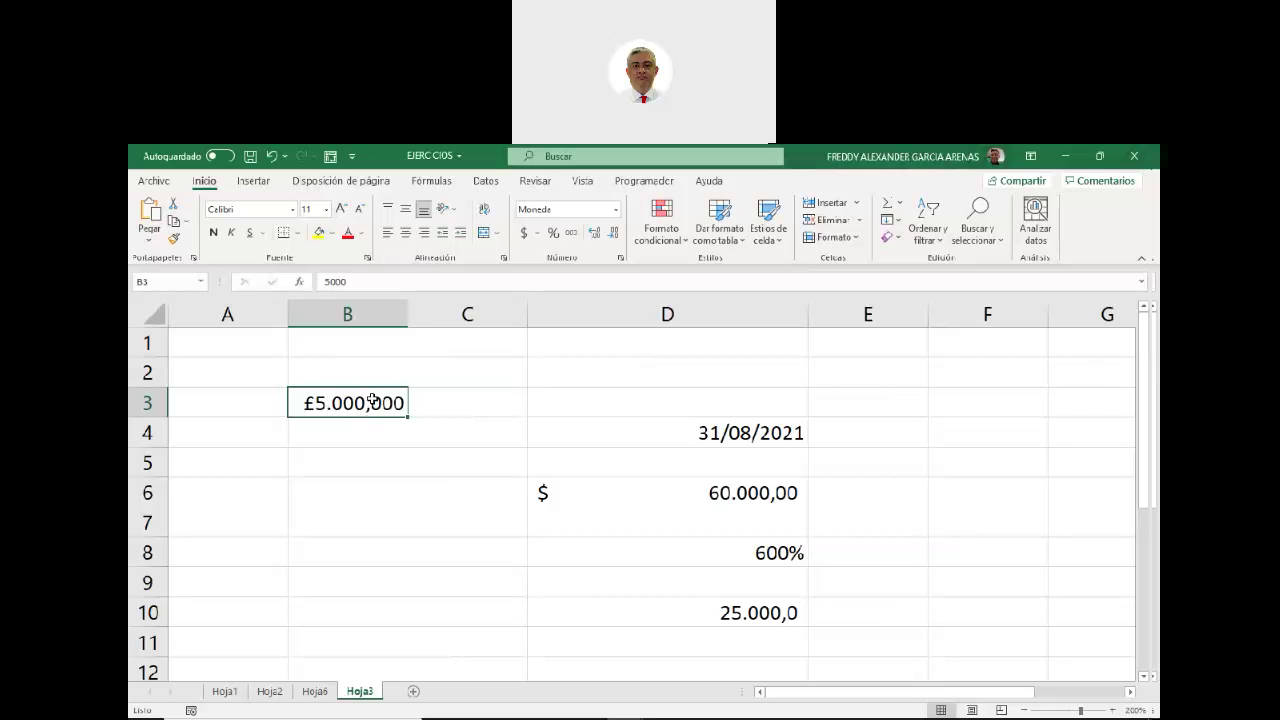
Change the currency format of cell B3 to the $ Español (Colombia) symbol with two decimal places.
{"action": "left_click", "coordinate": [620, 258]}
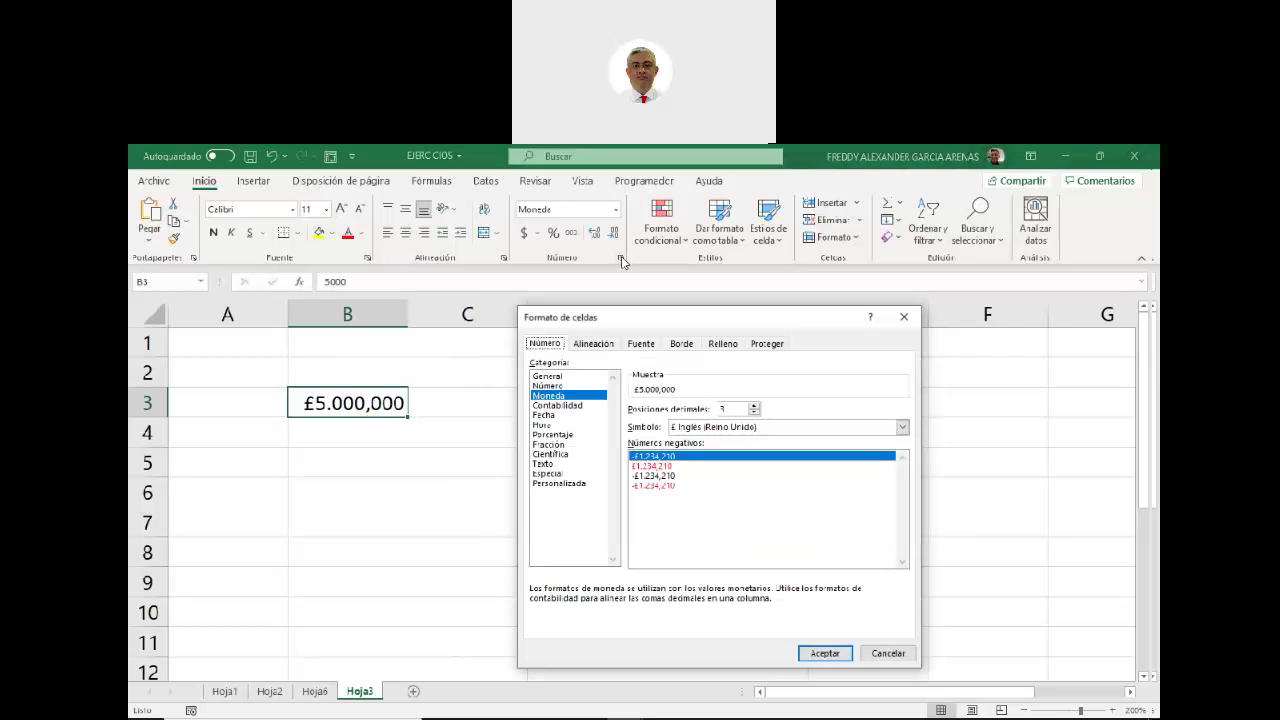
{"action": "left_click", "coordinate": [902, 427]}
{"action": "scroll", "coordinate": [744, 492], "scroll_direction": "up", "scroll_amount": 1}
{"action": "scroll", "coordinate": [744, 492], "scroll_direction": "up", "scroll_amount": 5}
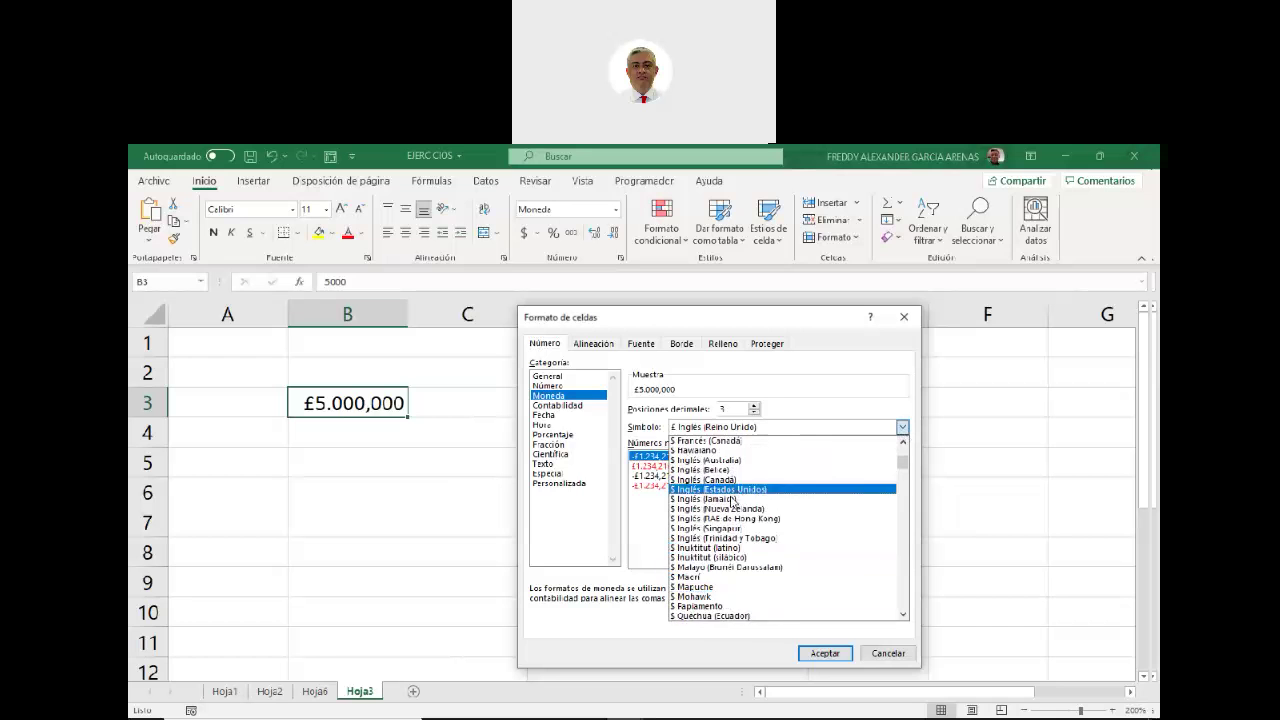
{"action": "scroll", "coordinate": [732, 500], "scroll_direction": "up", "scroll_amount": 3}
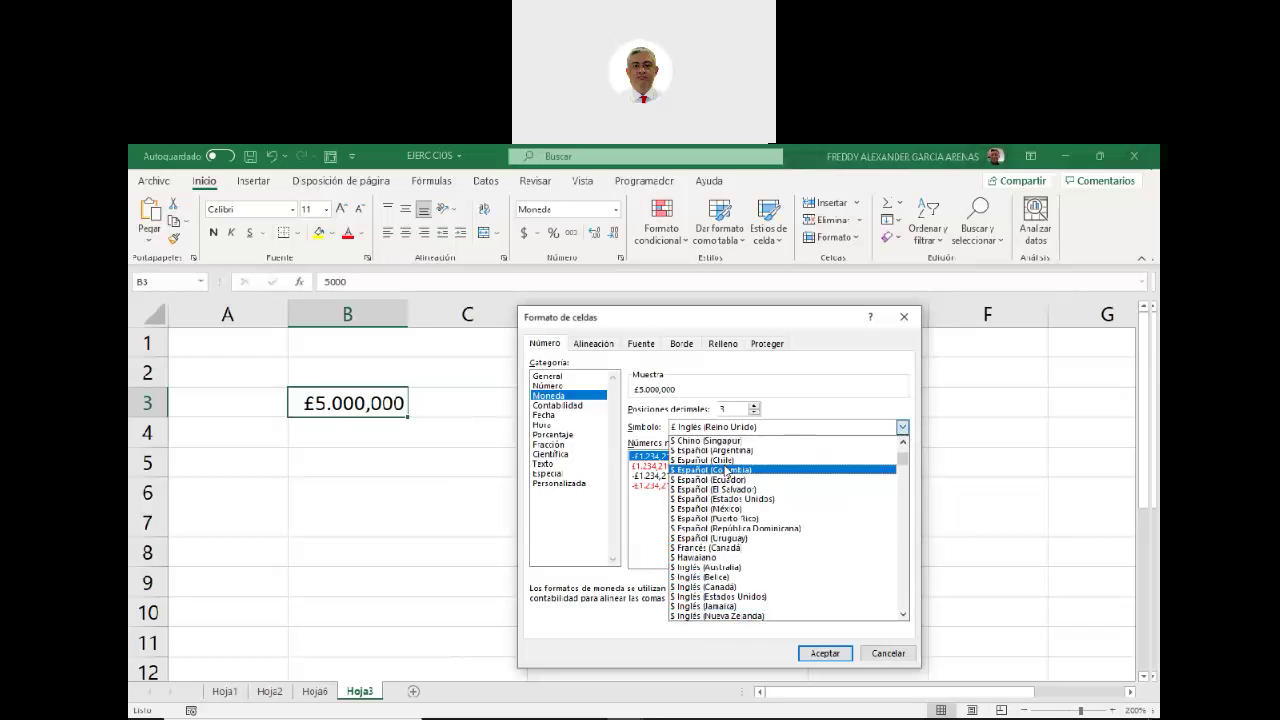
{"action": "left_click", "coordinate": [755, 466]}
{"action": "left_click", "coordinate": [754, 412]}
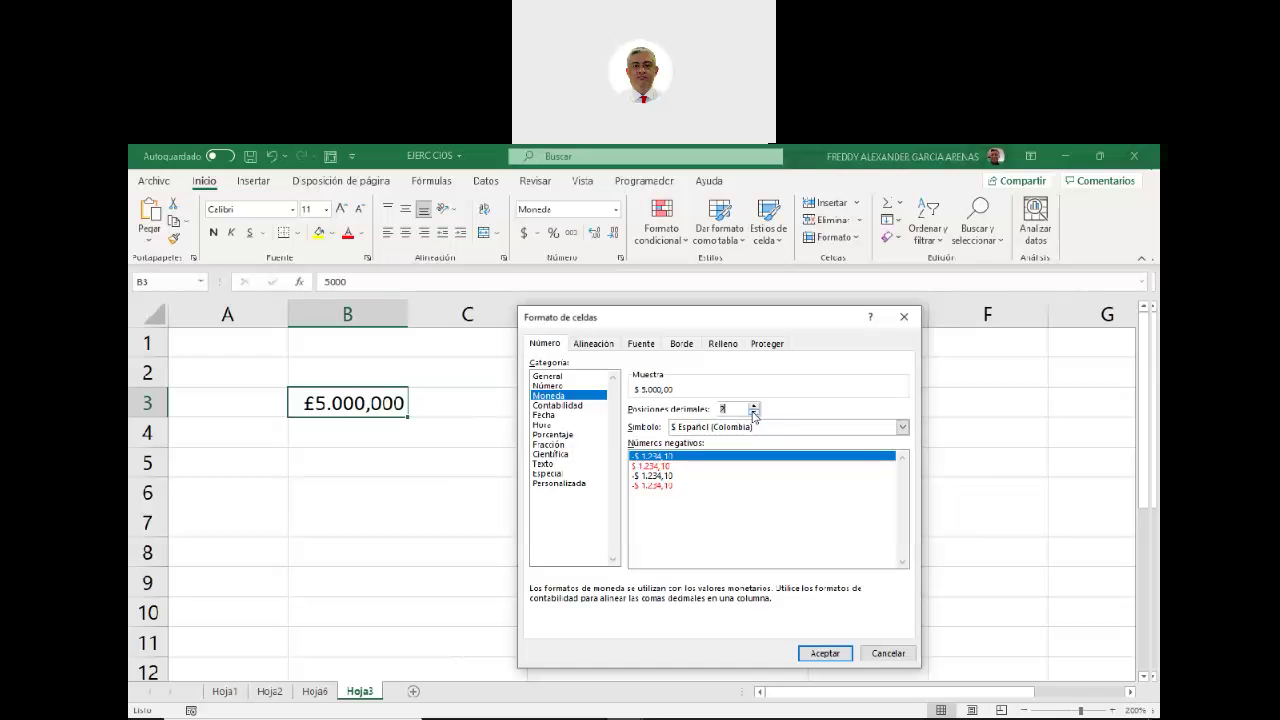
{"action": "left_click", "coordinate": [828, 653]}
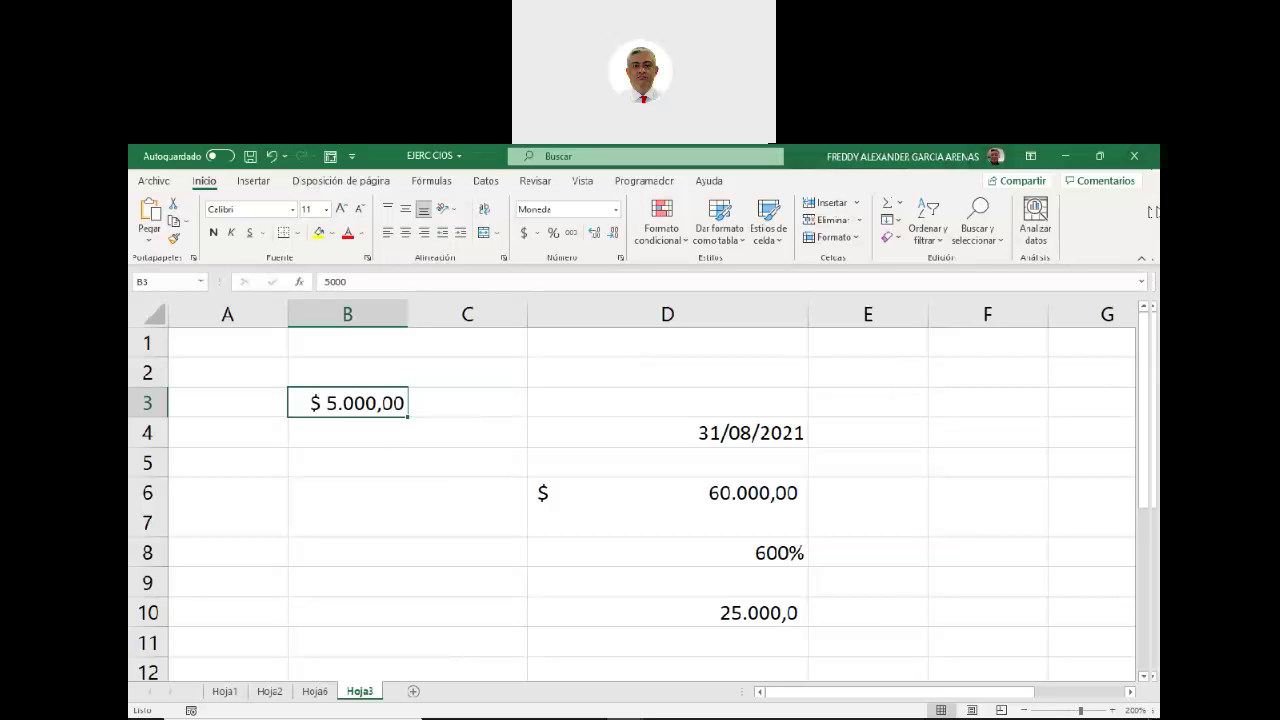
{"action": "left_click", "coordinate": [1150, 226]}
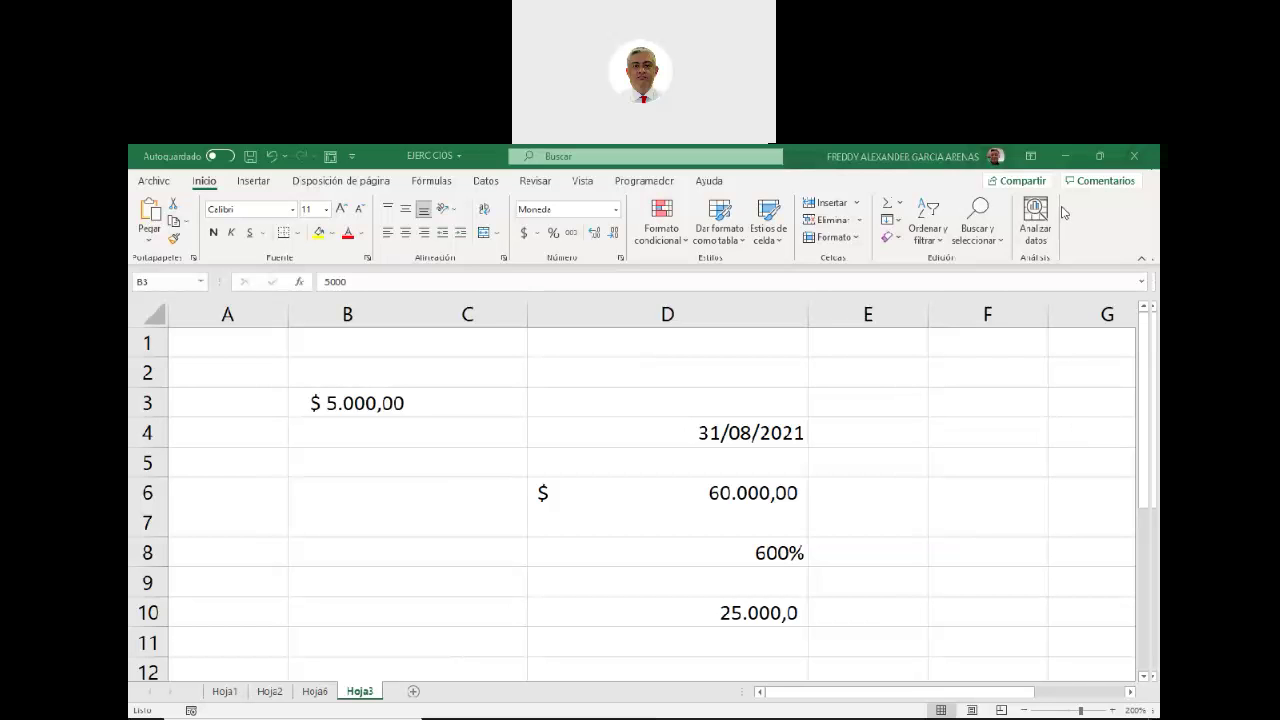
Examine the short numeric date types of the Fecha category in the cell format settings for empty cell B5.
{"action": "left_click", "coordinate": [372, 462]}
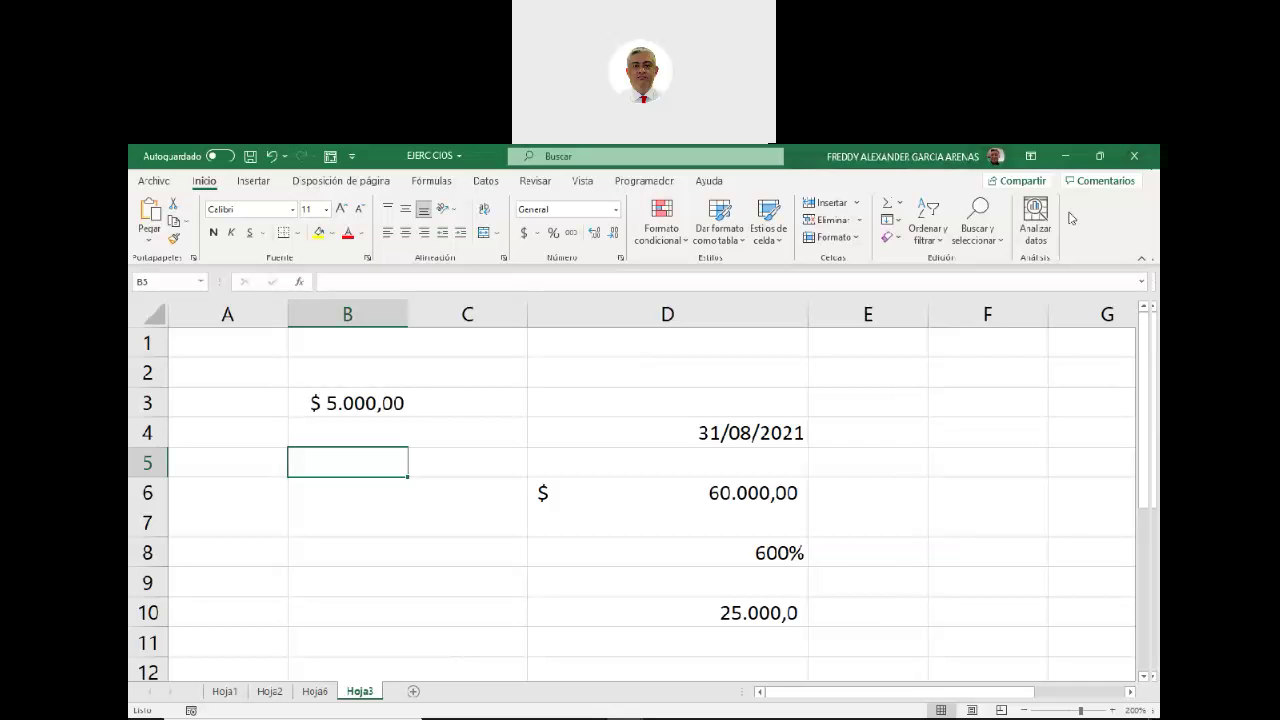
{"action": "left_click", "coordinate": [620, 258]}
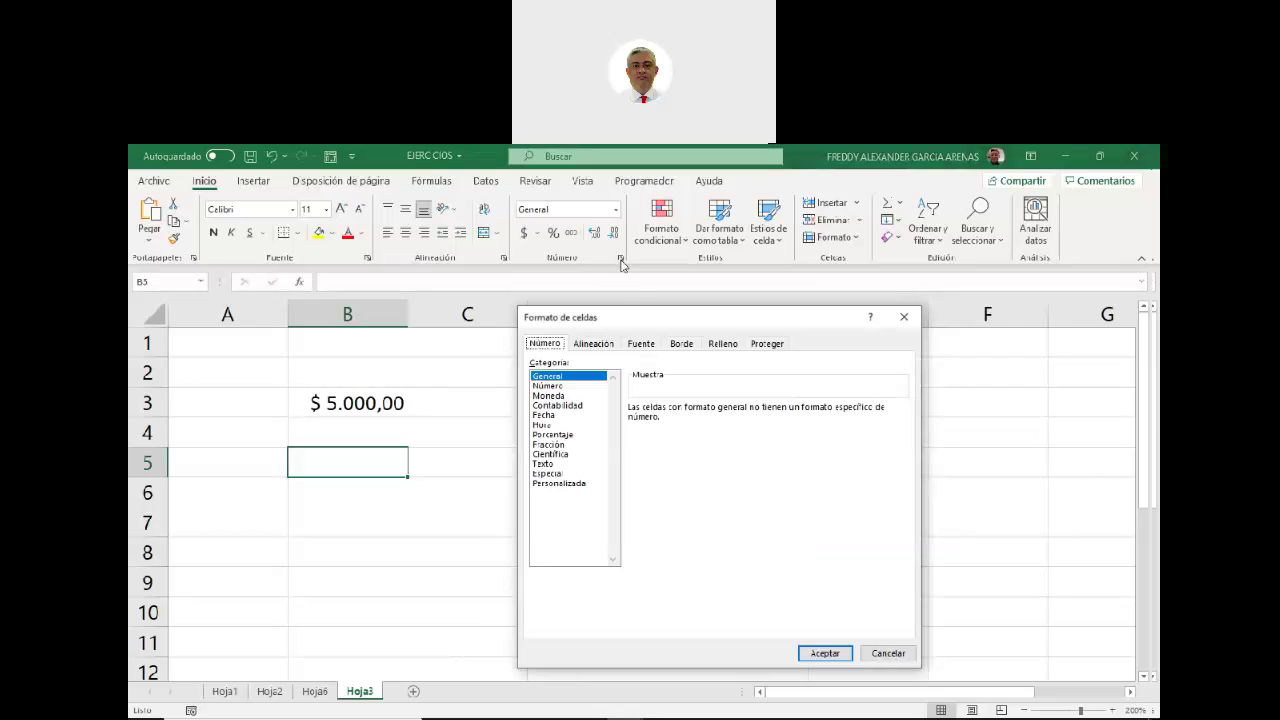
{"action": "left_click_drag", "start_coordinate": [616, 325], "coordinate": [604, 284]}
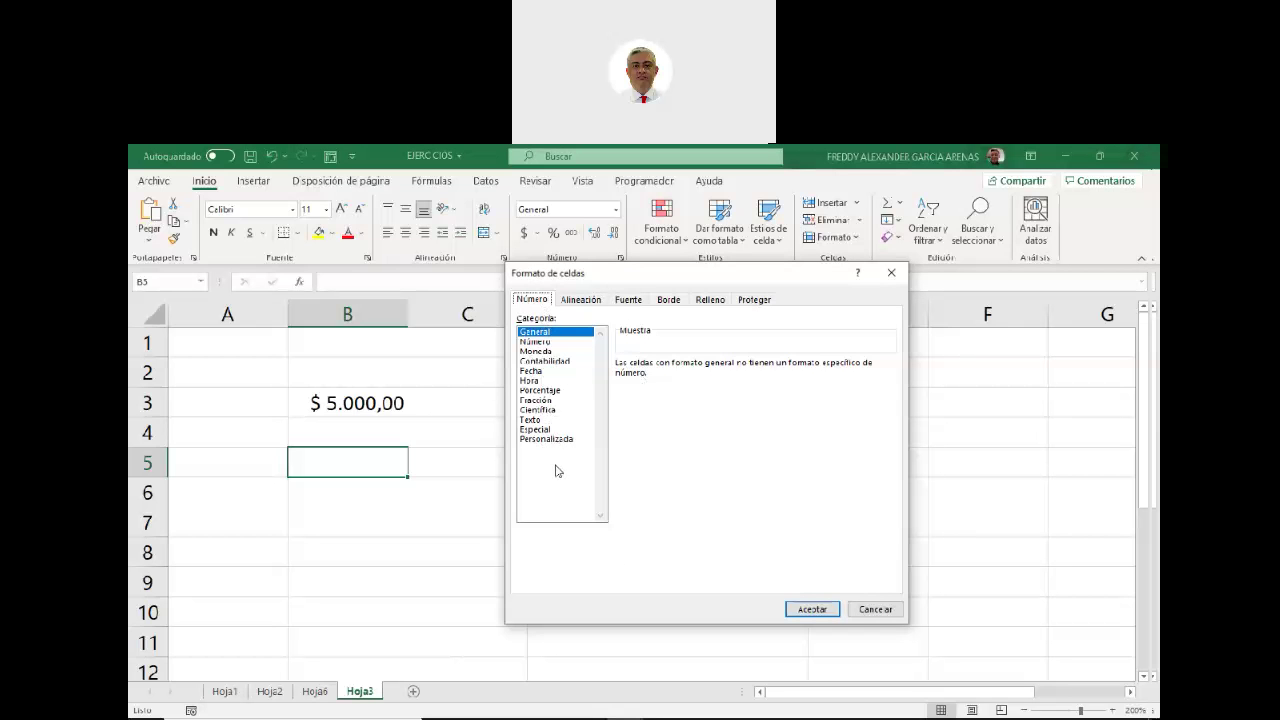
{"action": "left_click", "coordinate": [531, 371]}
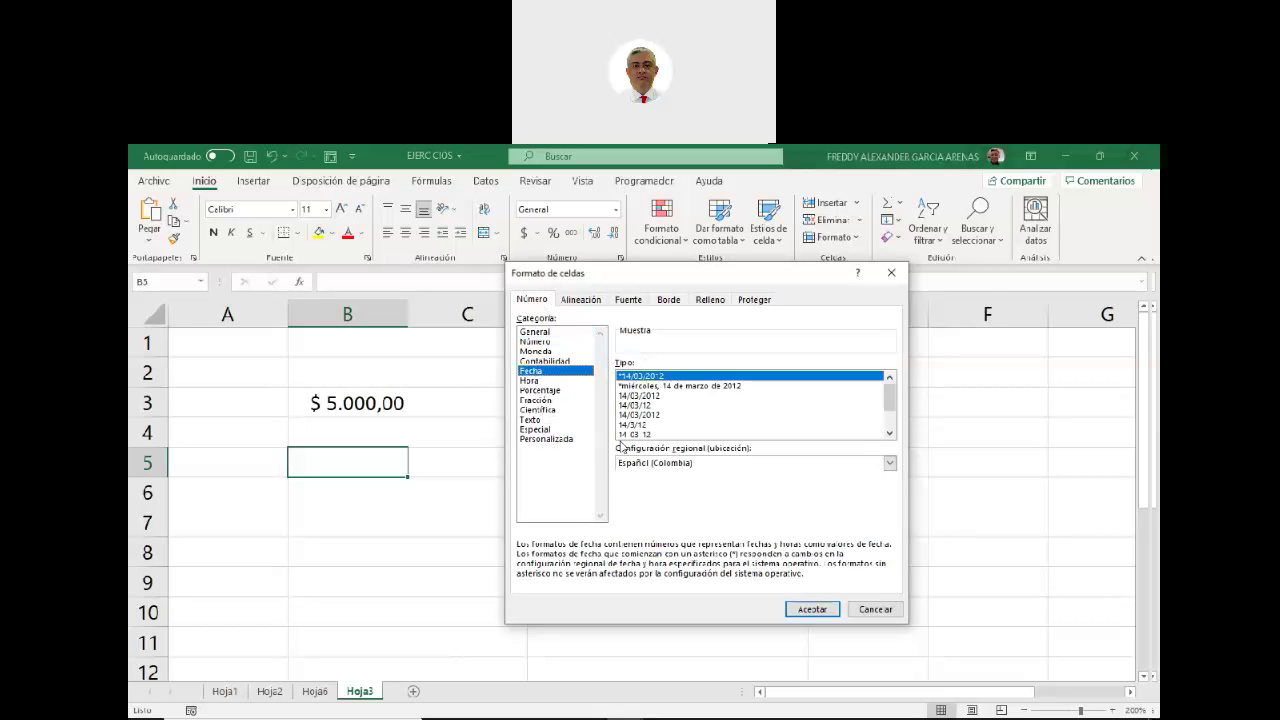
{"action": "left_click", "coordinate": [650, 396]}
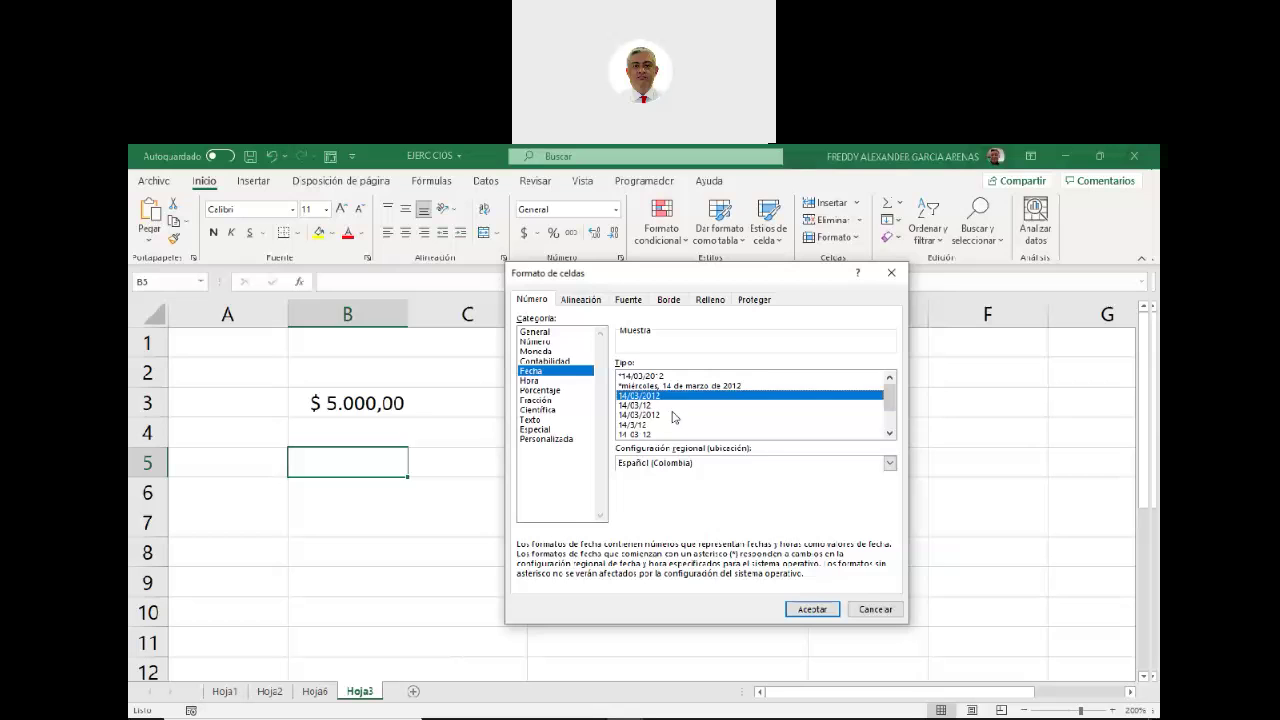
{"action": "left_click", "coordinate": [634, 407]}
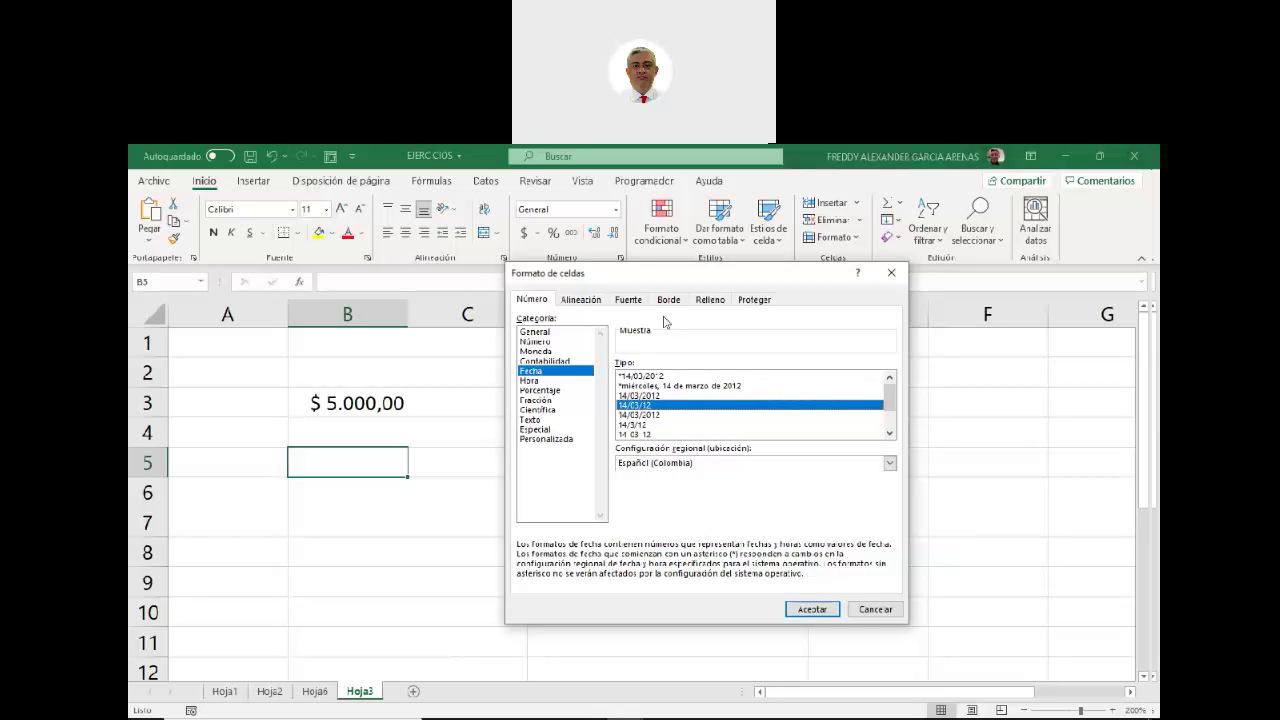
{"action": "scroll", "coordinate": [672, 413], "scroll_direction": "down", "scroll_amount": 1}
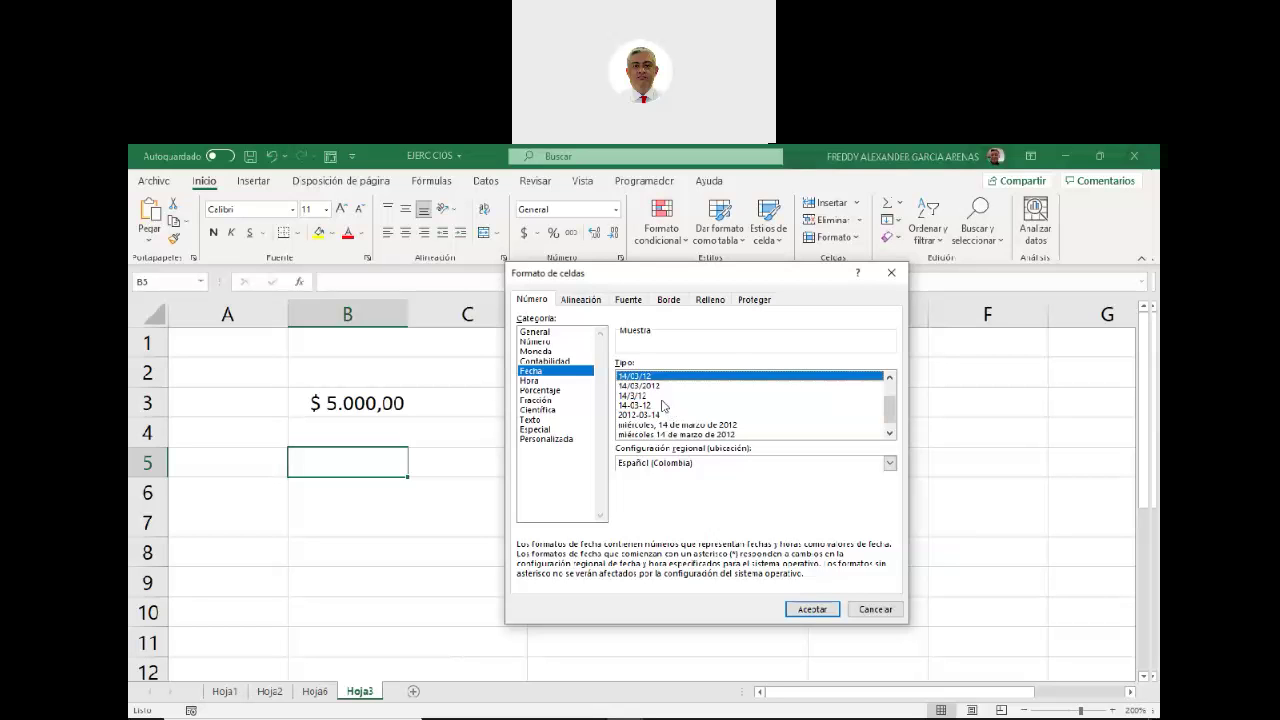
{"action": "left_click", "coordinate": [634, 406]}
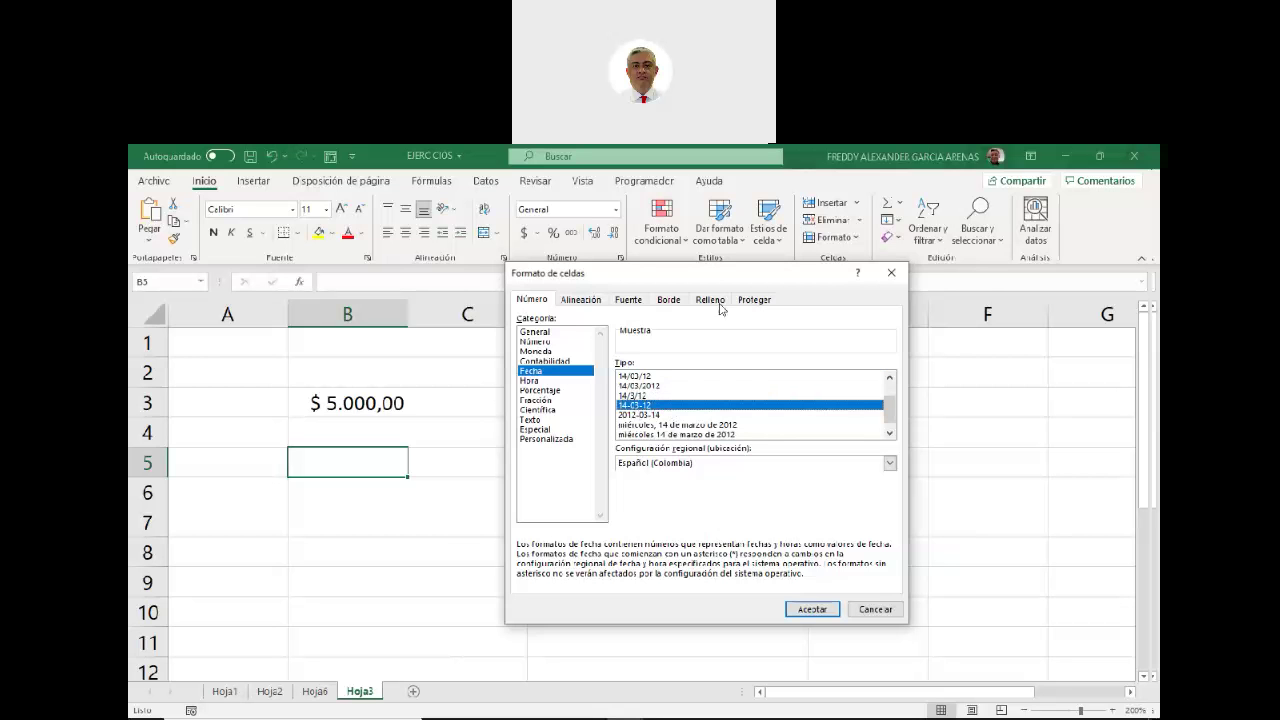
Examine the 2012-03-14 and long written date types against the date in D4, and close the format settings without applying.
{"action": "left_click_drag", "start_coordinate": [739, 274], "coordinate": [655, 522]}
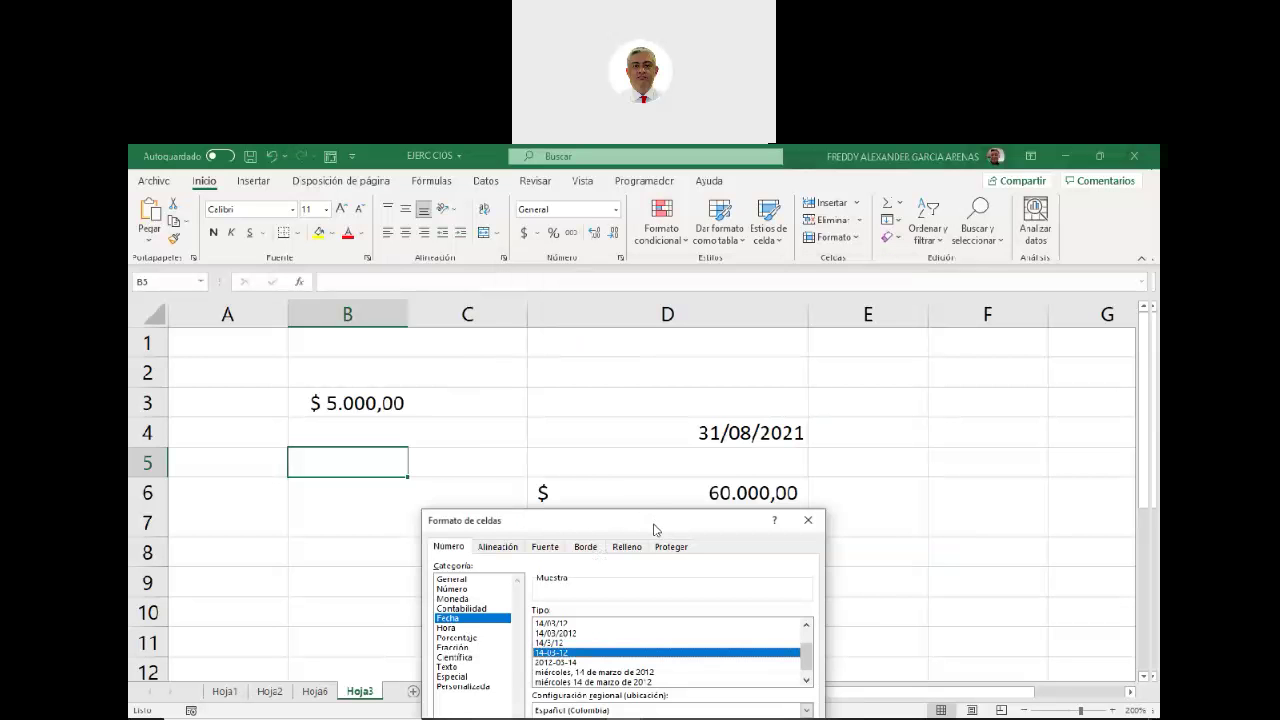
{"action": "left_click_drag", "start_coordinate": [490, 310], "coordinate": [490, 310]}
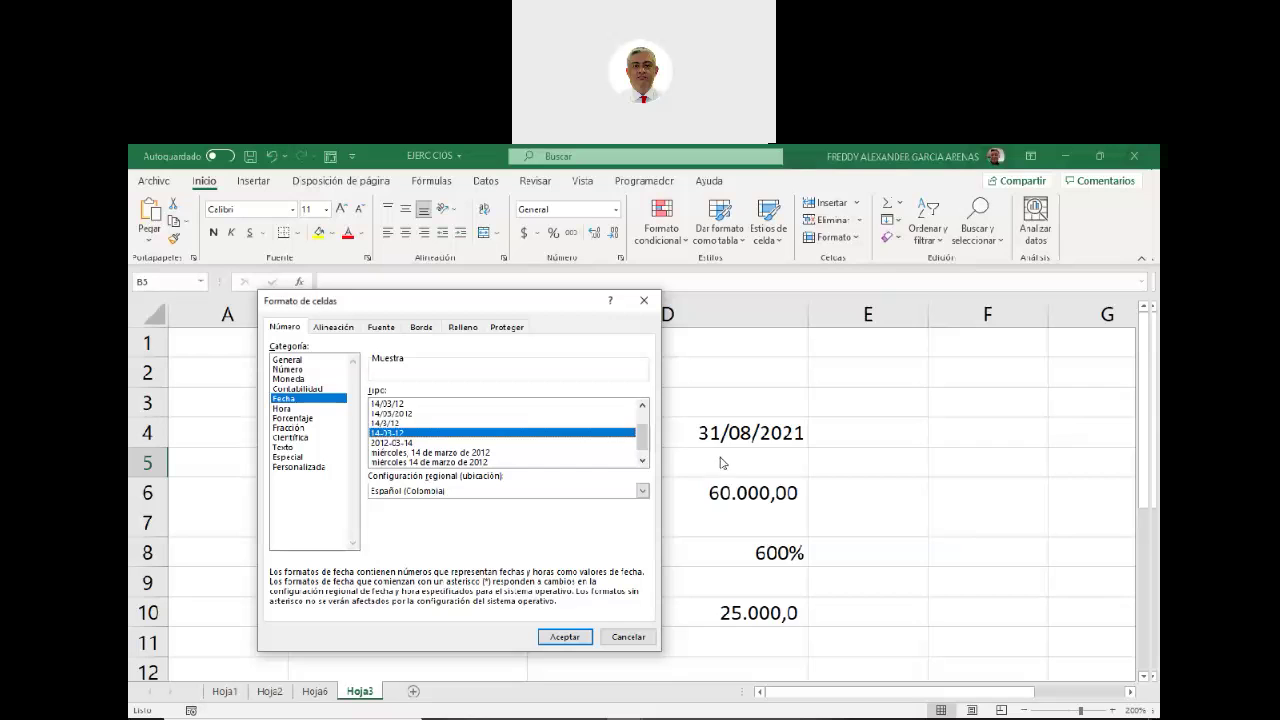
{"action": "left_click", "coordinate": [418, 444]}
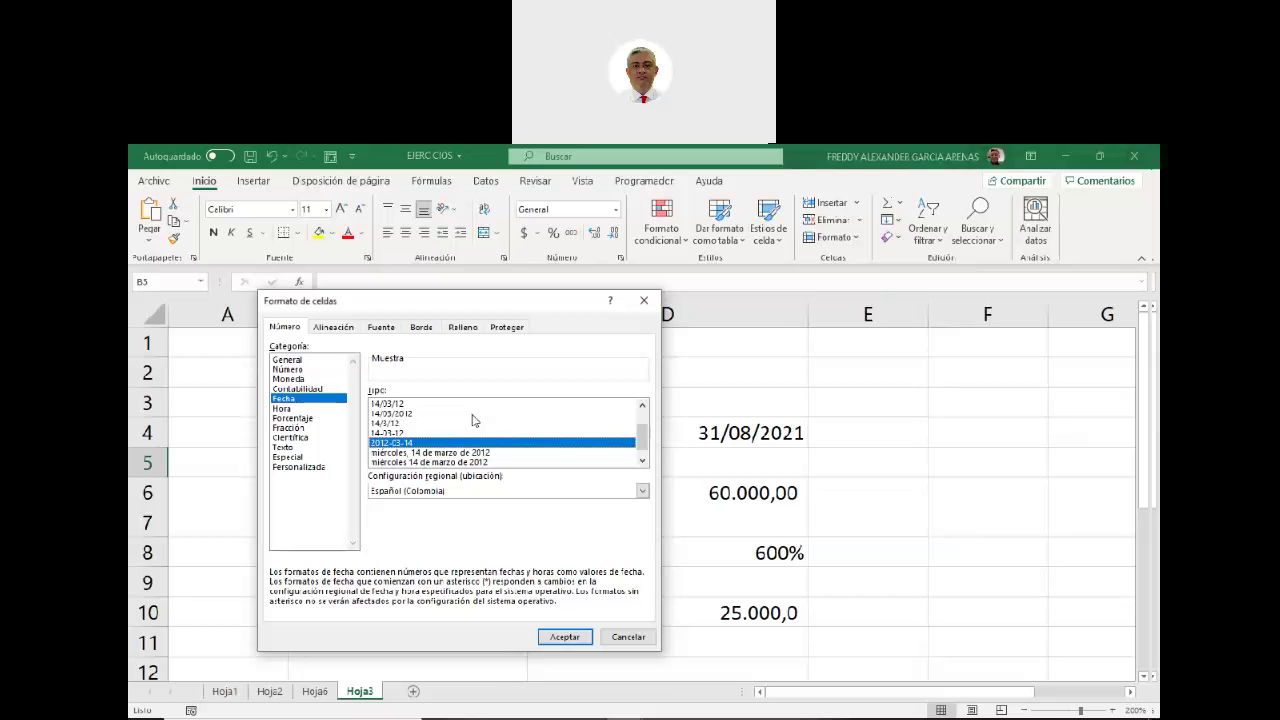
{"action": "mouse_move", "coordinate": [643, 441]}
{"action": "left_mouse_down"}
{"action": "mouse_move", "coordinate": [648, 400]}
{"action": "mouse_move", "coordinate": [648, 456]}
{"action": "left_mouse_up"}
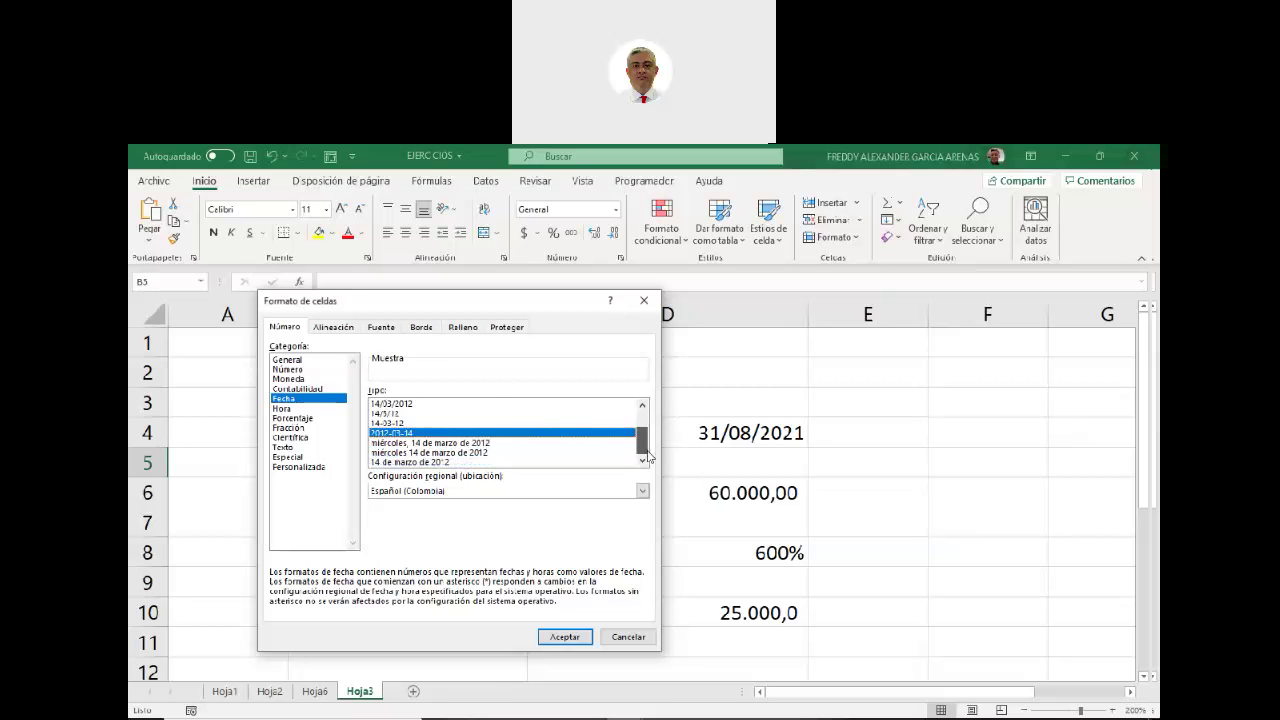
{"action": "left_click", "coordinate": [434, 454]}
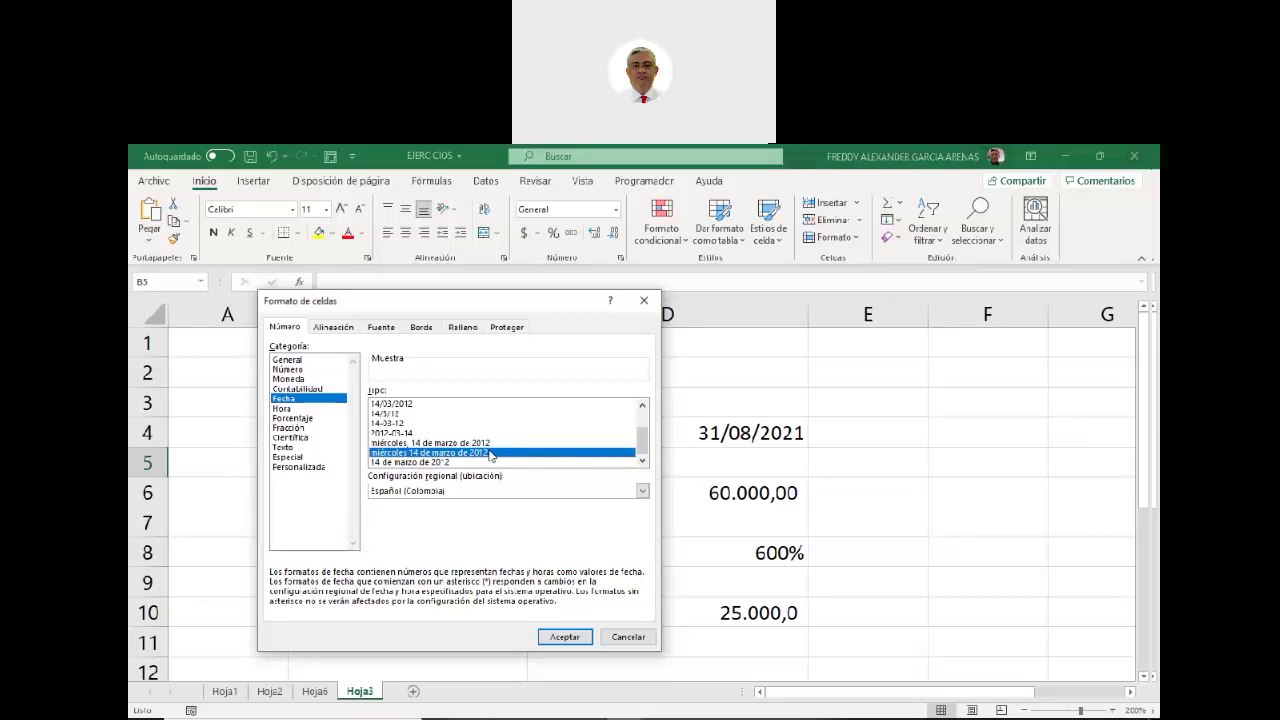
{"action": "left_click", "coordinate": [435, 462]}
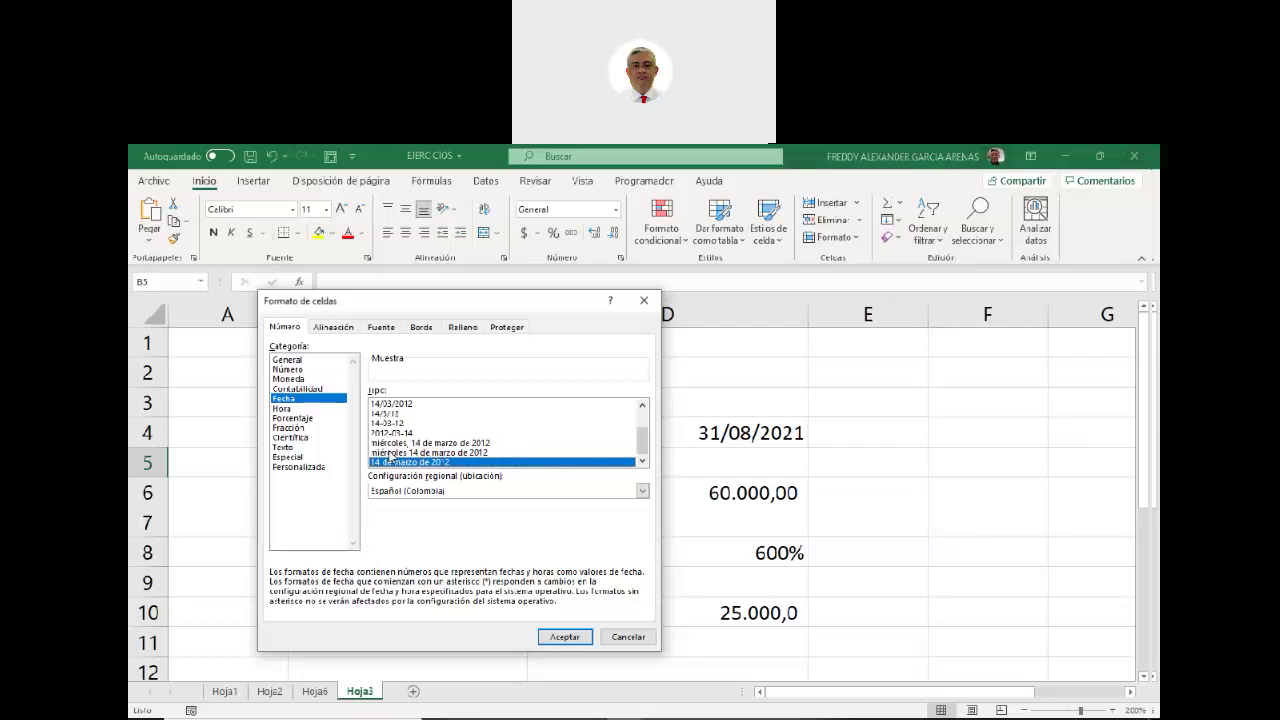
{"action": "left_click", "coordinate": [625, 636]}
Format the date in cell D4 with the Fecha type "14 de marzo de 2012".
{"action": "left_click", "coordinate": [695, 432]}
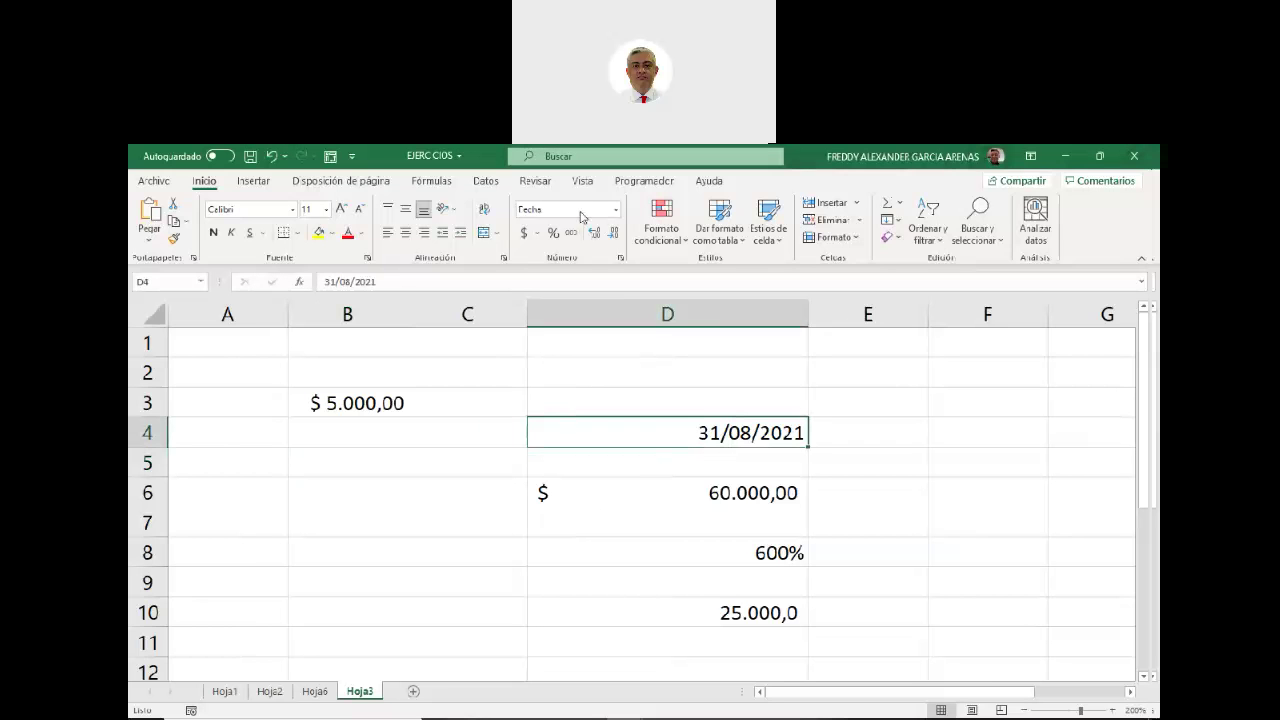
{"action": "left_click", "coordinate": [620, 258]}
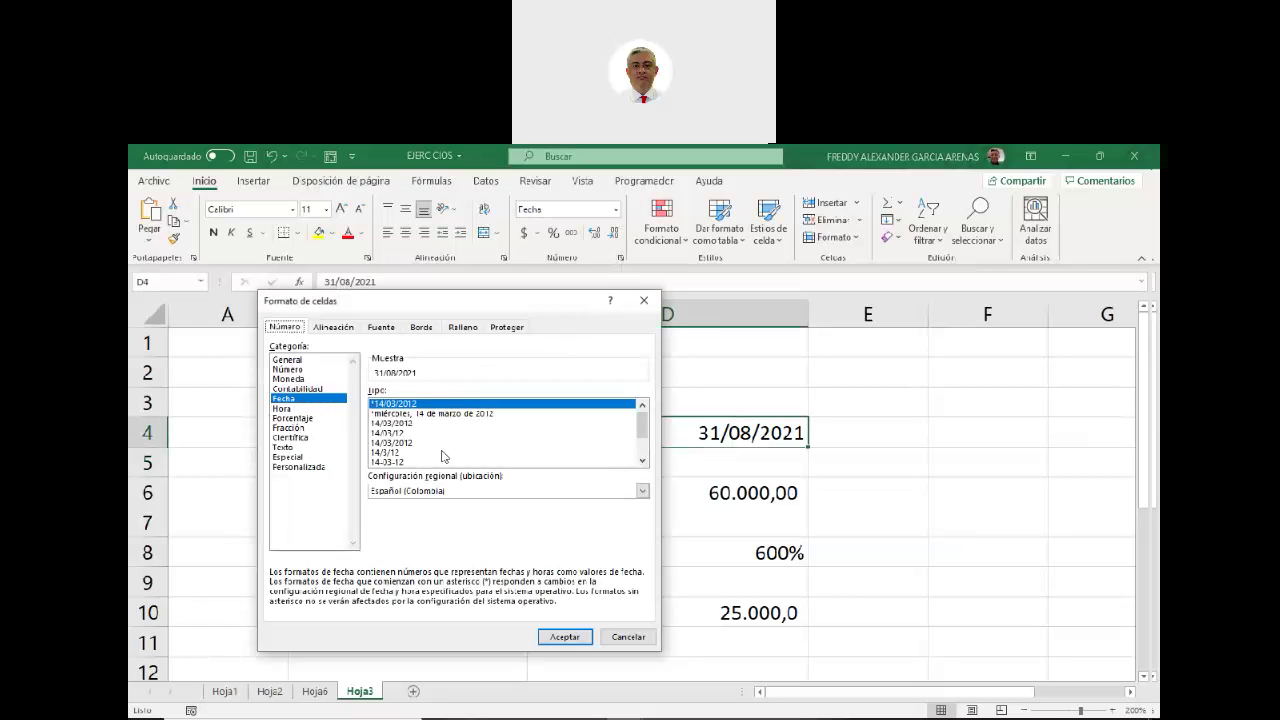
{"action": "scroll", "coordinate": [522, 445], "scroll_direction": "down", "scroll_amount": 2}
{"action": "left_click", "coordinate": [428, 463]}
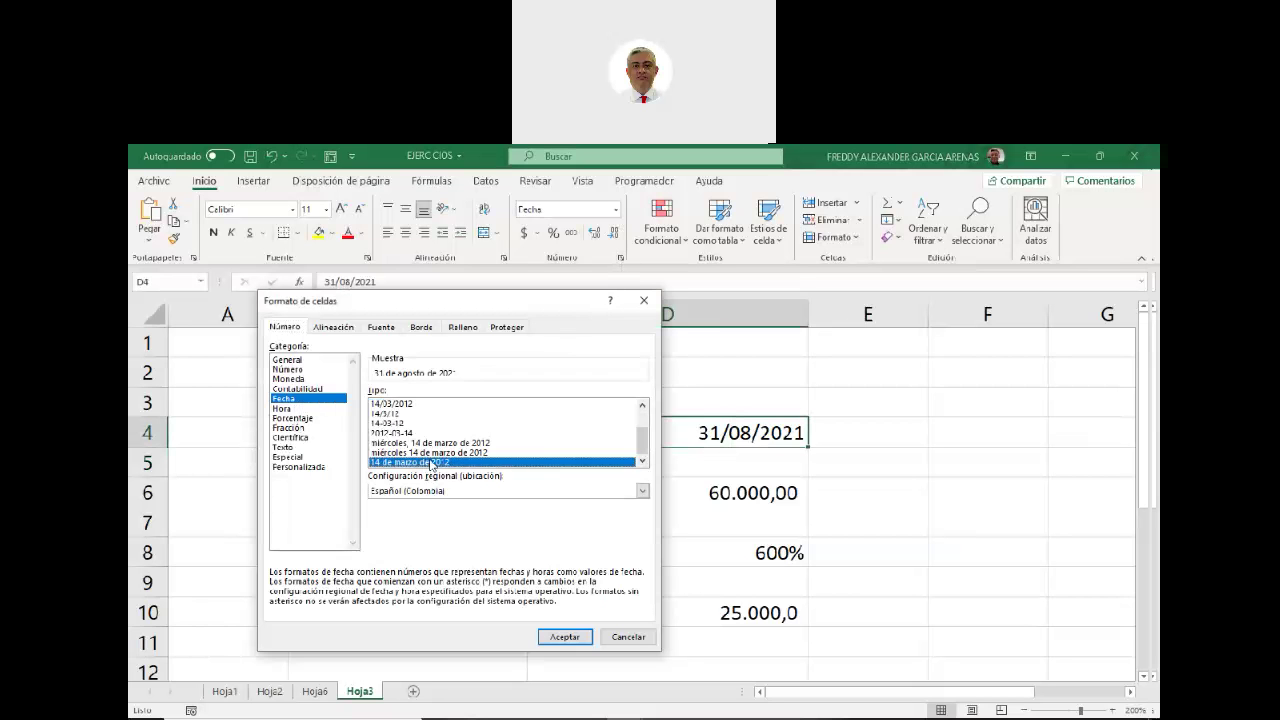
{"action": "left_click", "coordinate": [562, 638]}
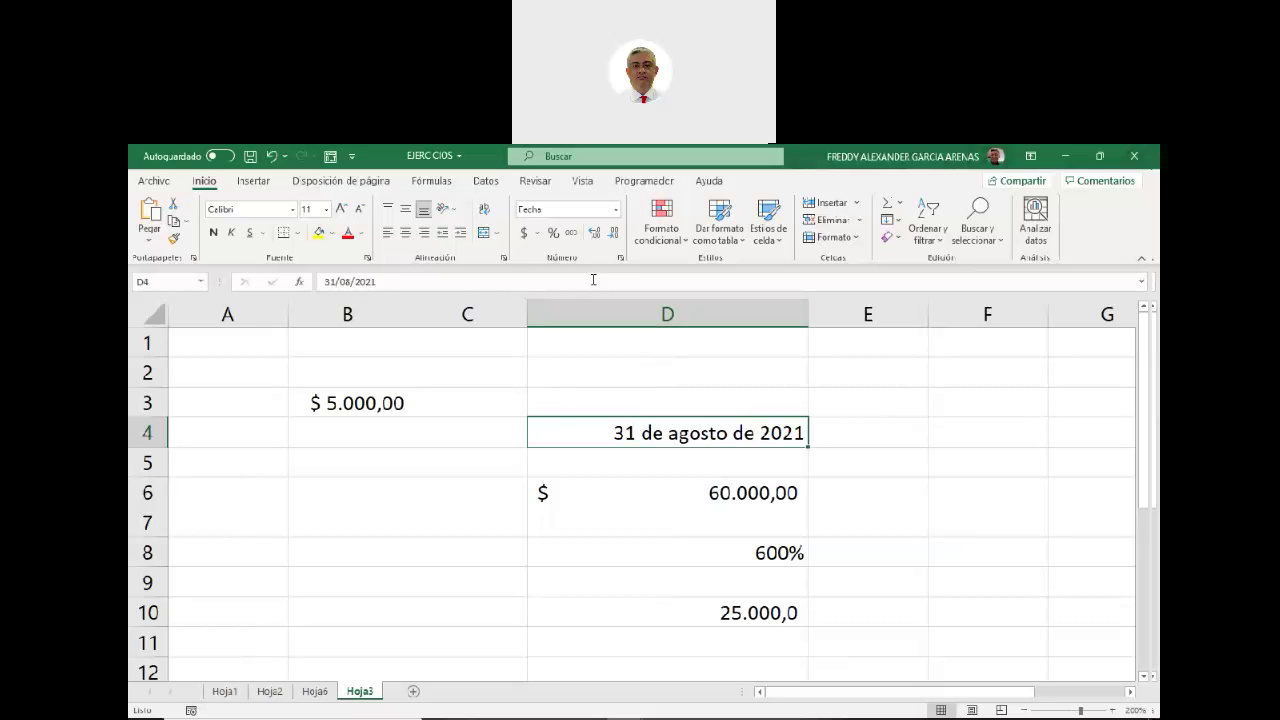
Examine the list of Personalizada format codes for cell D4 and close the format settings without changes.
{"action": "left_click", "coordinate": [619, 259]}
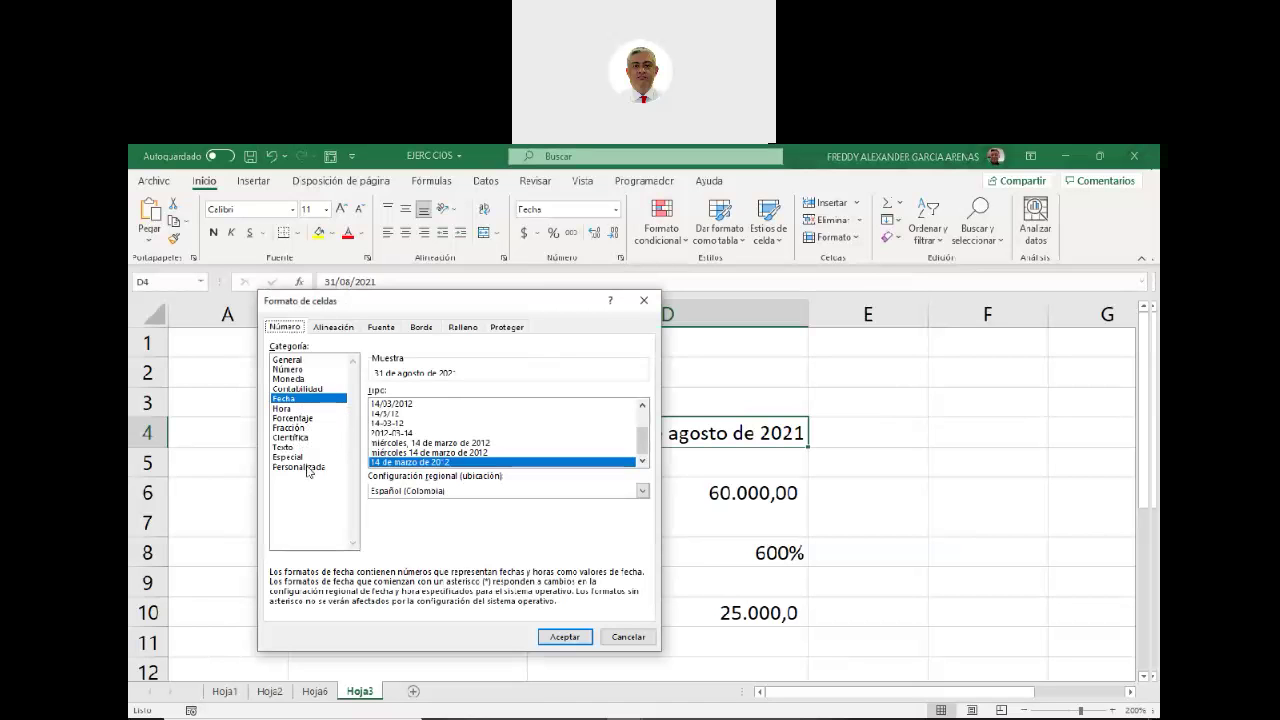
{"action": "left_click", "coordinate": [313, 470]}
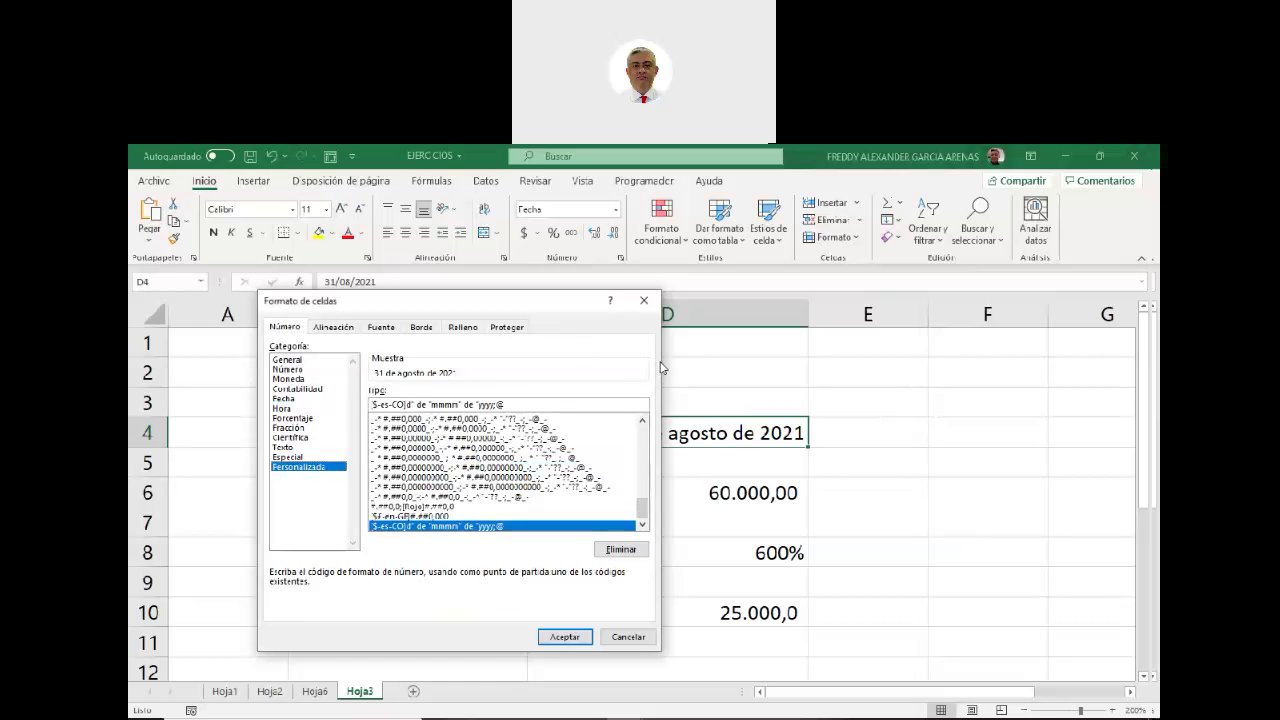
{"action": "left_click_drag", "start_coordinate": [589, 308], "coordinate": [728, 280]}
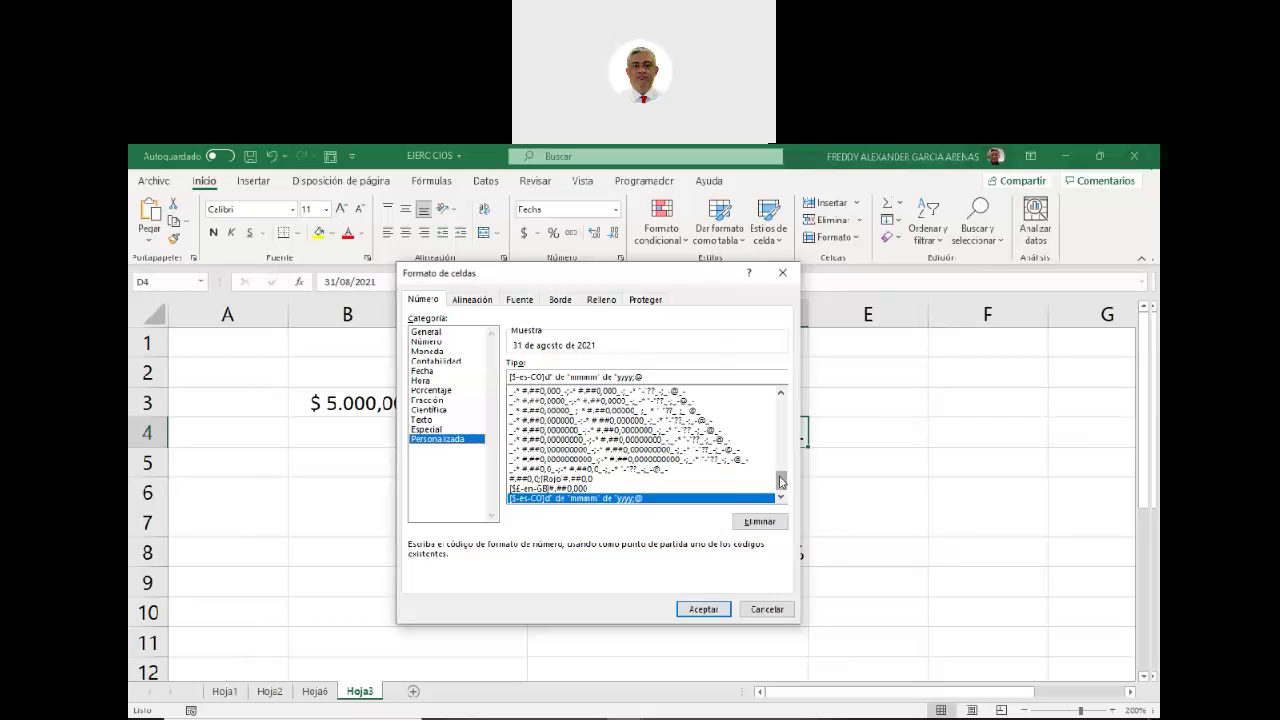
{"action": "left_click_drag", "start_coordinate": [783, 483], "coordinate": [787, 406]}
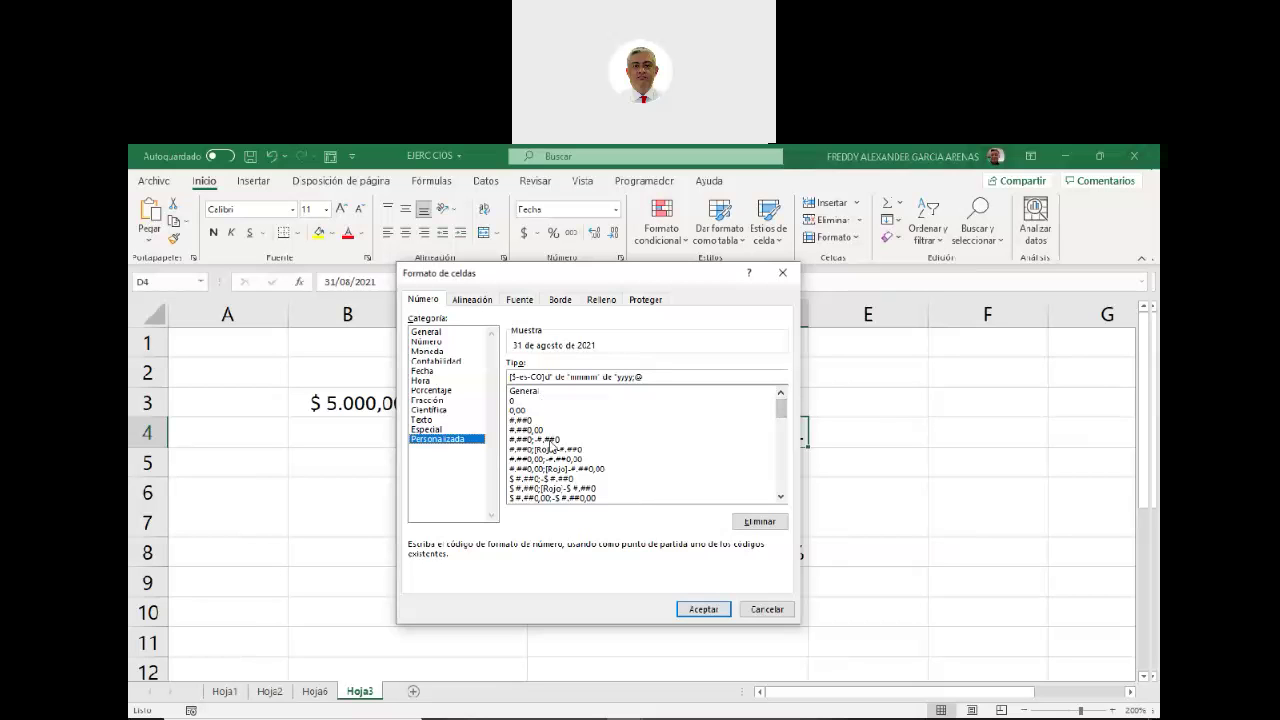
{"action": "left_click_drag", "start_coordinate": [781, 409], "coordinate": [782, 430]}
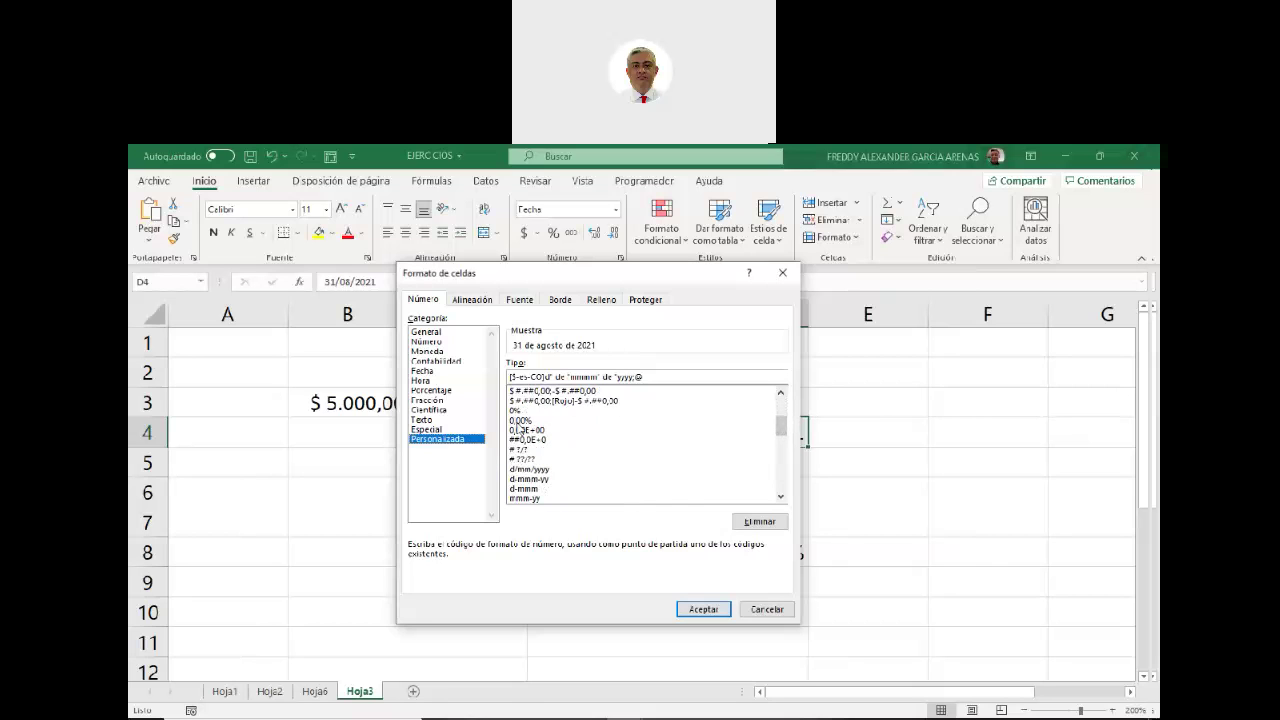
{"action": "mouse_move", "coordinate": [782, 427]}
{"action": "left_mouse_down"}
{"action": "mouse_move", "coordinate": [784, 489]}
{"action": "mouse_move", "coordinate": [782, 404]}
{"action": "left_mouse_up"}
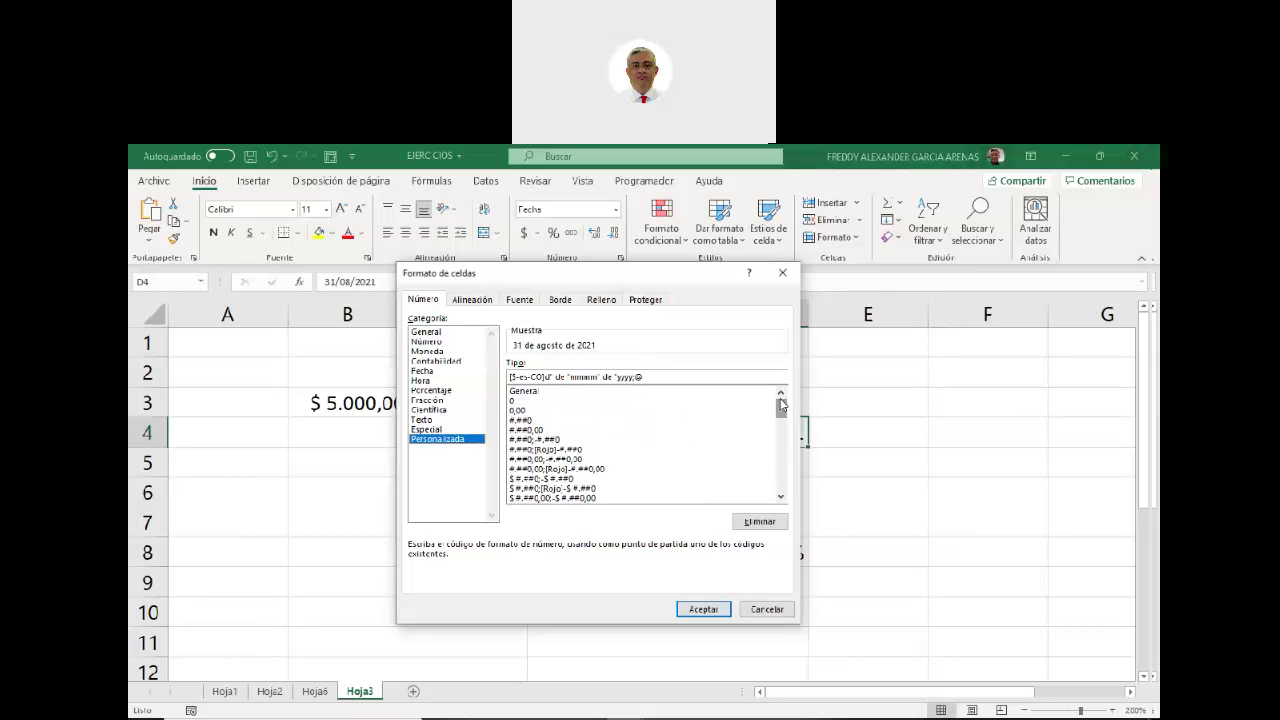
{"action": "left_click", "coordinate": [782, 272]}
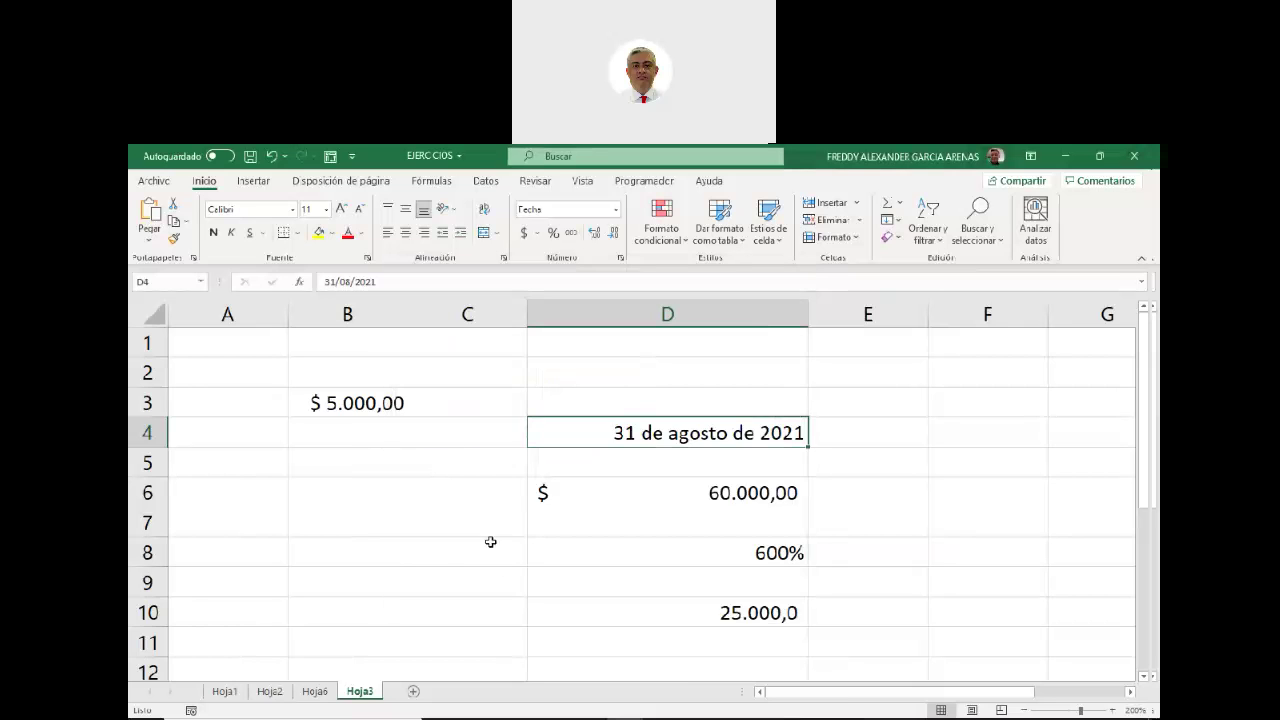
Enter 3000 in cell B8.
{"action": "scroll", "coordinate": [345, 504], "scroll_direction": "down", "scroll_amount": 1}
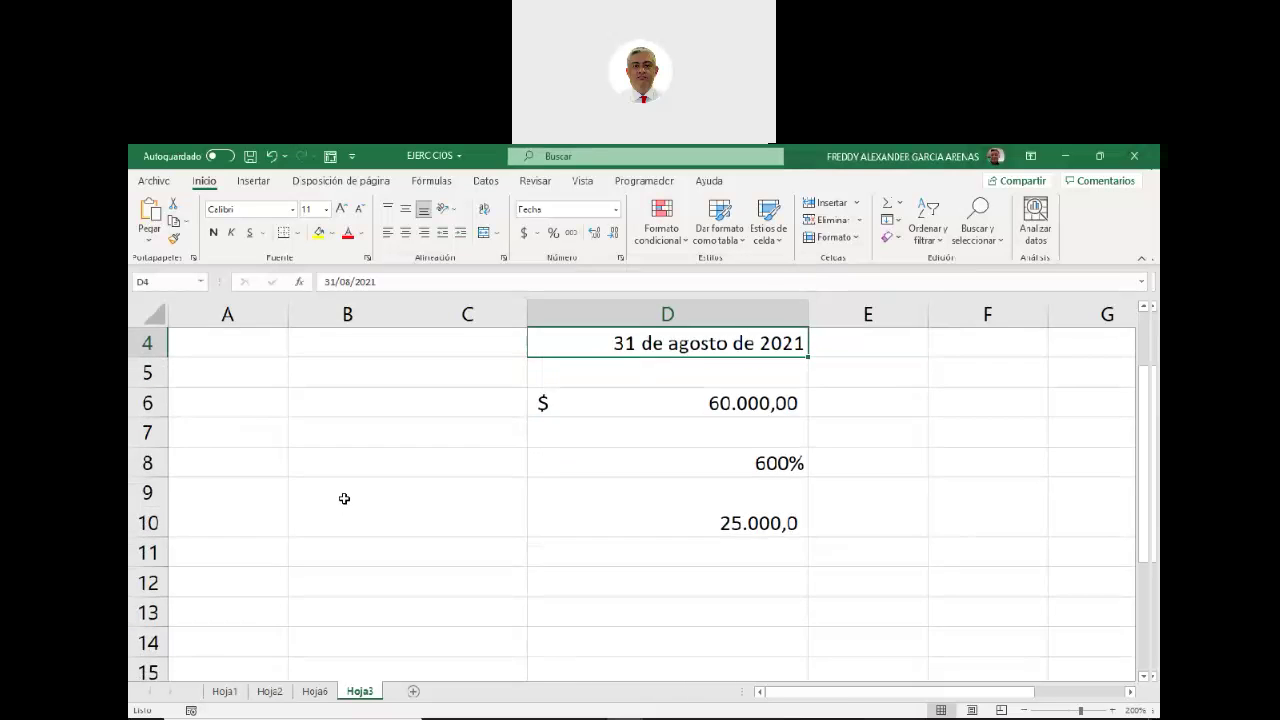
{"action": "left_click", "coordinate": [340, 465]}
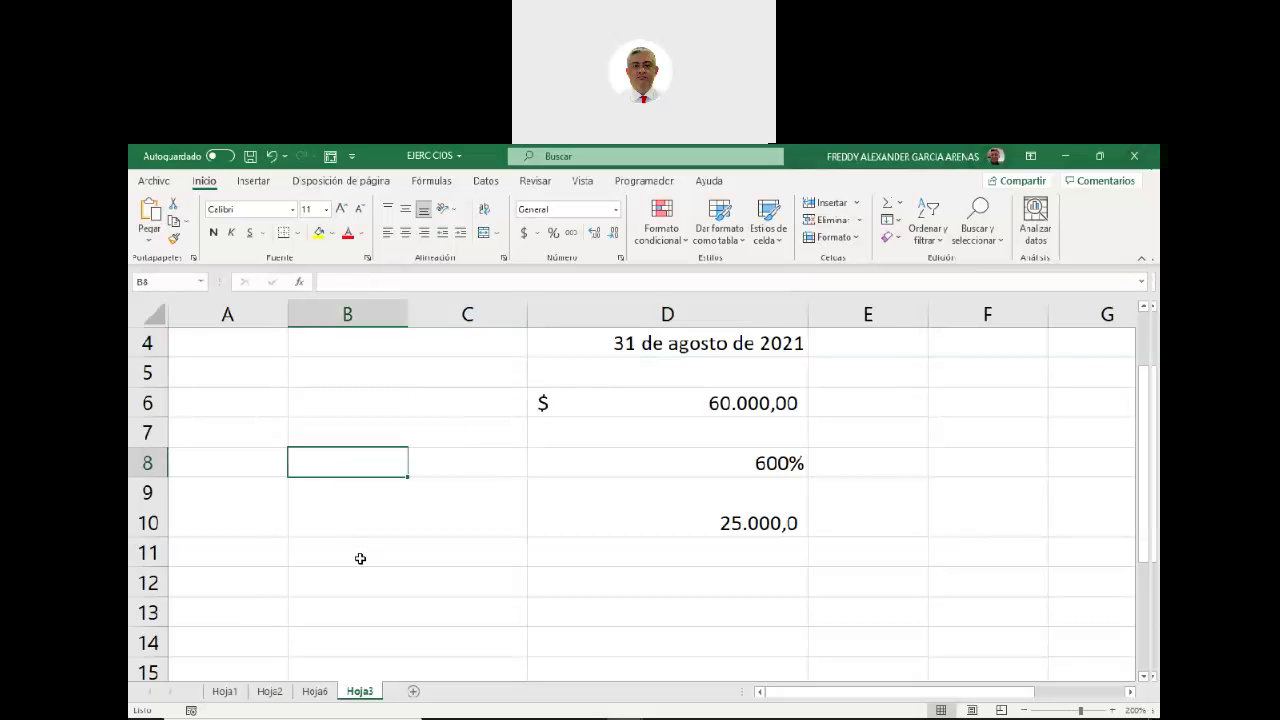
{"action": "type", "text": "3000"}
{"action": "left_click", "coordinate": [428, 547]}
Apply the Personalizada format code #.##0 to cell B8.
{"action": "left_click", "coordinate": [384, 474]}
{"action": "left_click", "coordinate": [620, 259]}
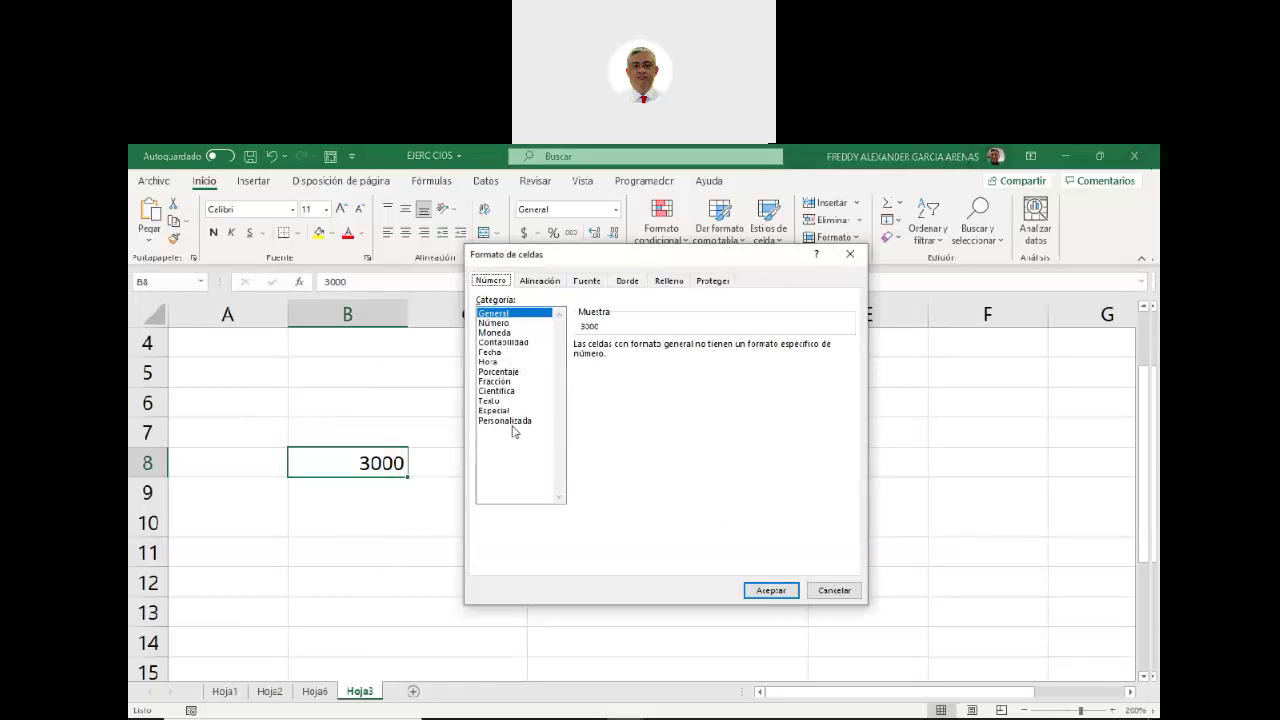
{"action": "left_click", "coordinate": [511, 421]}
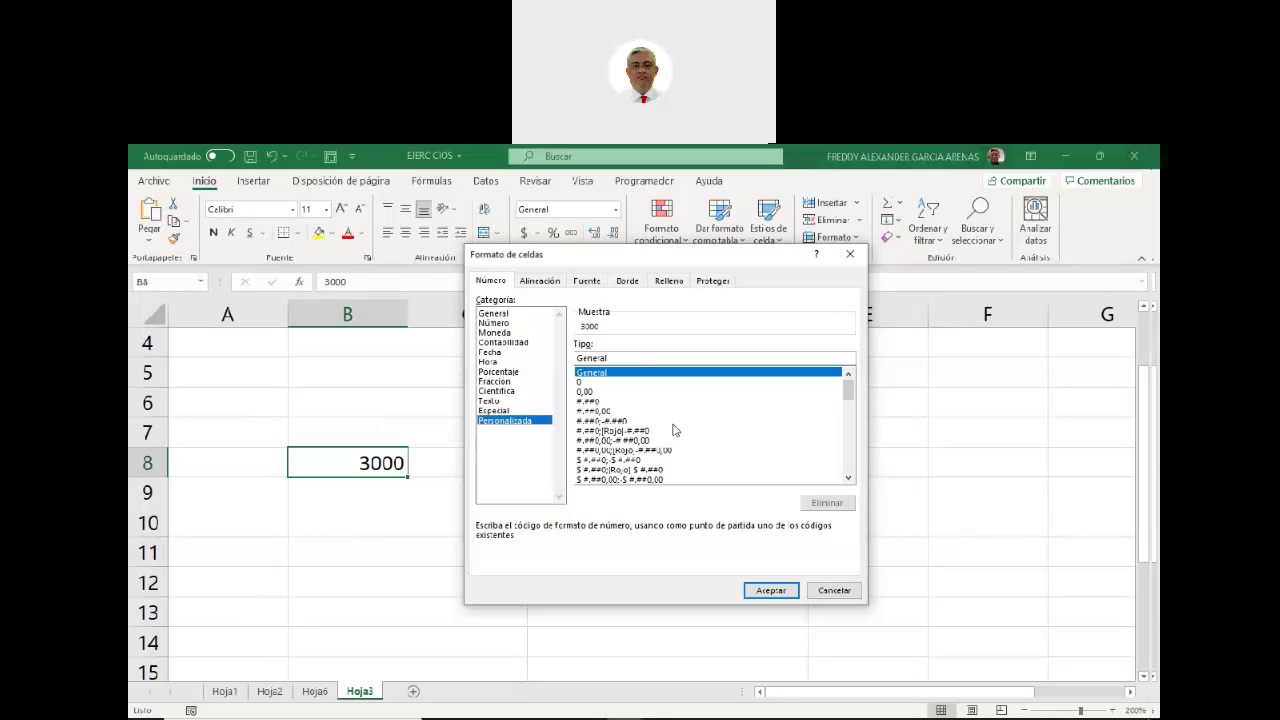
{"action": "left_click", "coordinate": [589, 401]}
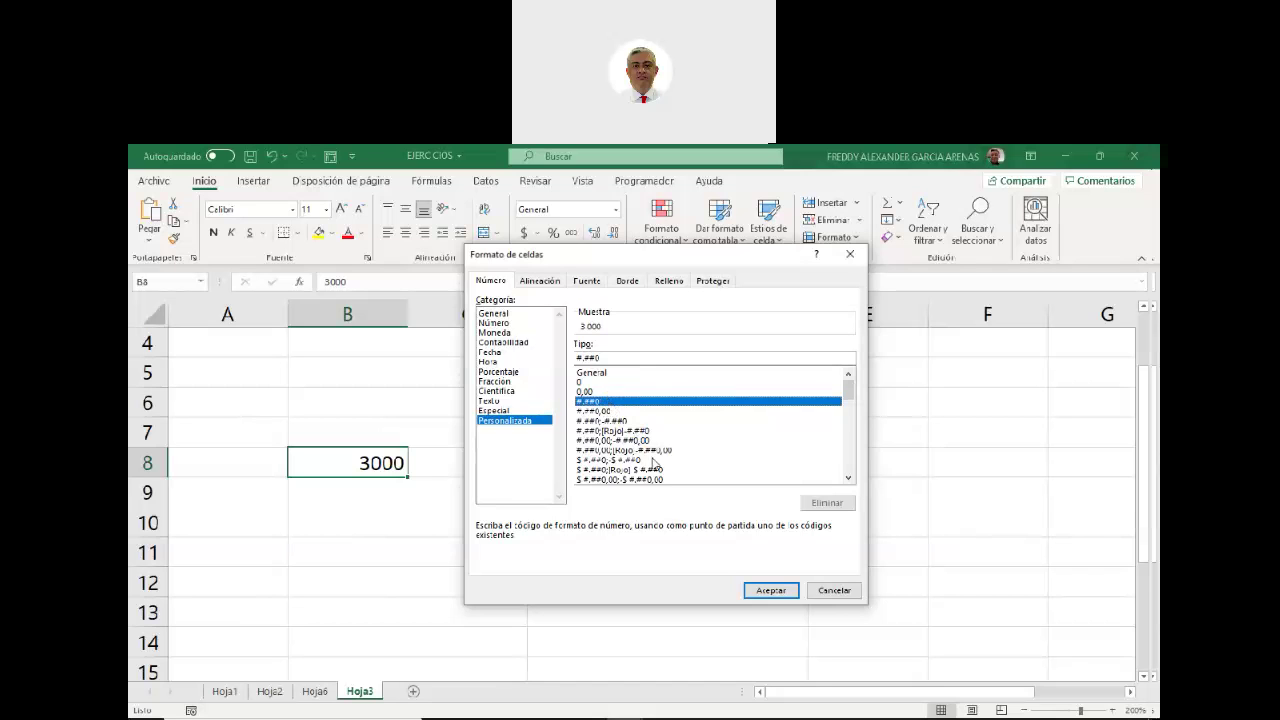
{"action": "left_click", "coordinate": [760, 594]}
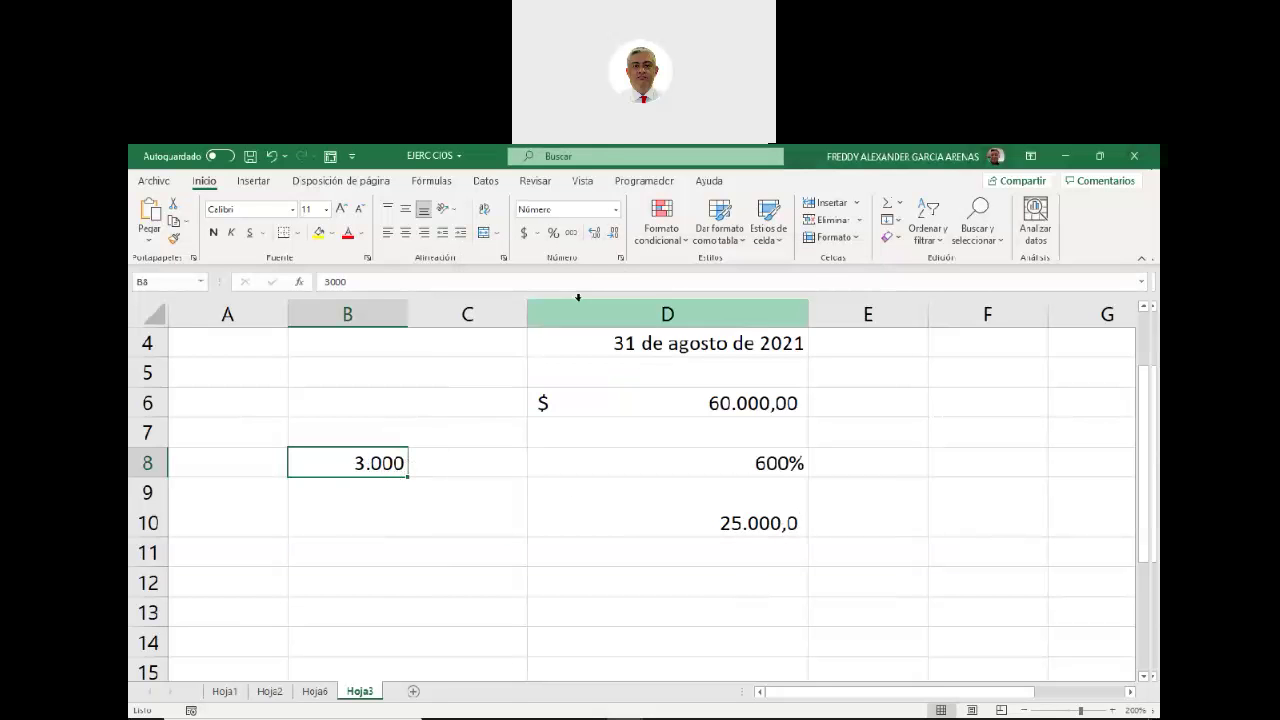
Add the colour code [azul] in front of #.##0 in cell B8's custom format and apply it.
{"action": "left_click", "coordinate": [622, 262]}
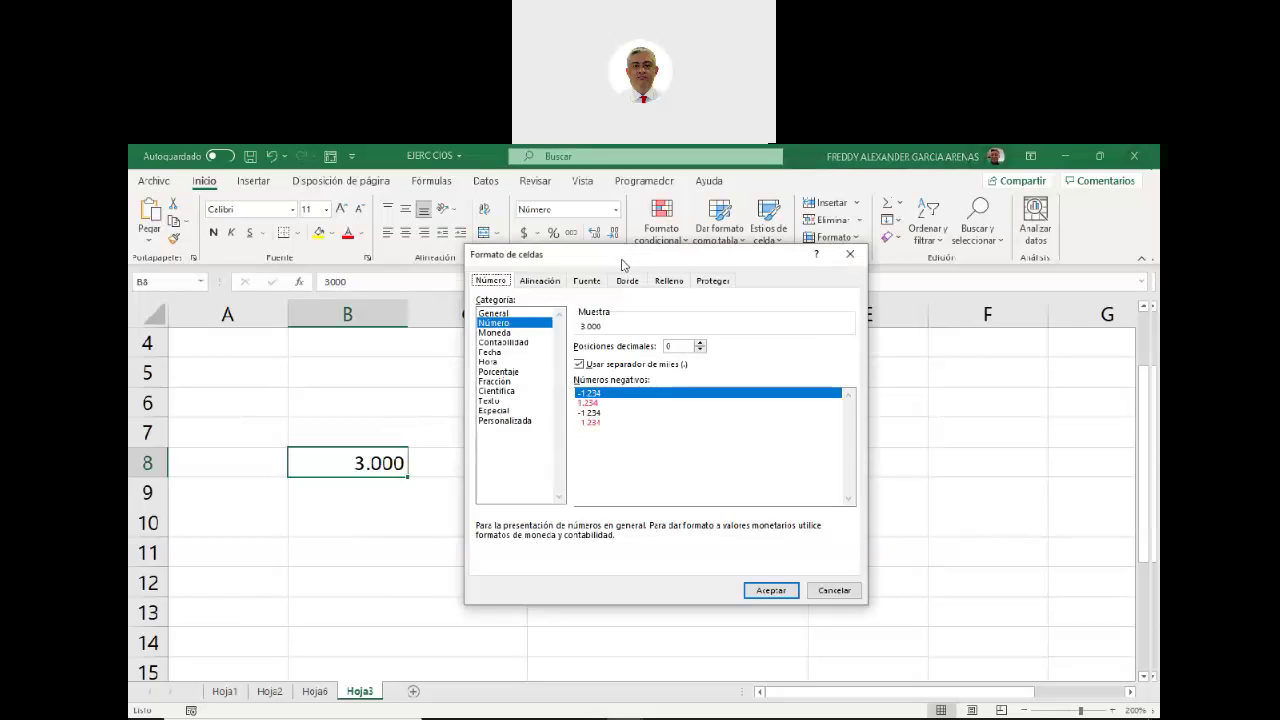
{"action": "left_click", "coordinate": [518, 421]}
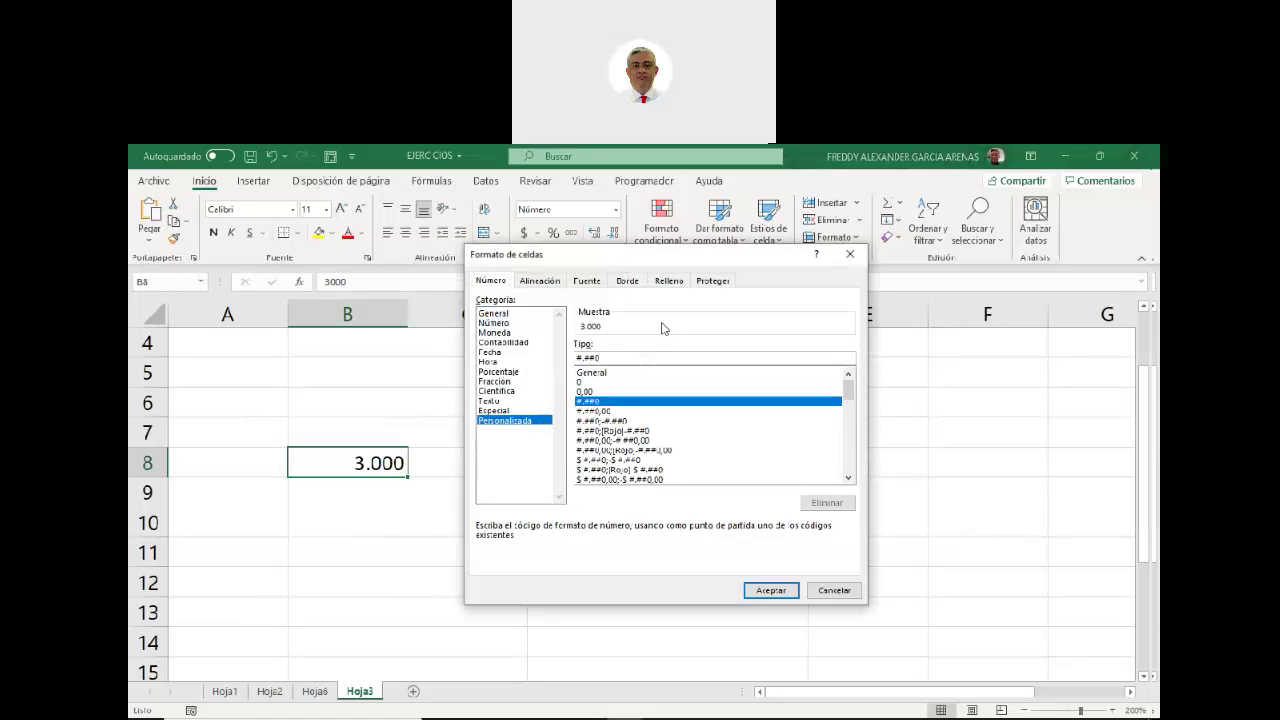
{"action": "key", "text": "Left"}
{"action": "key", "text": "Left"}
{"action": "type", "text": "["}
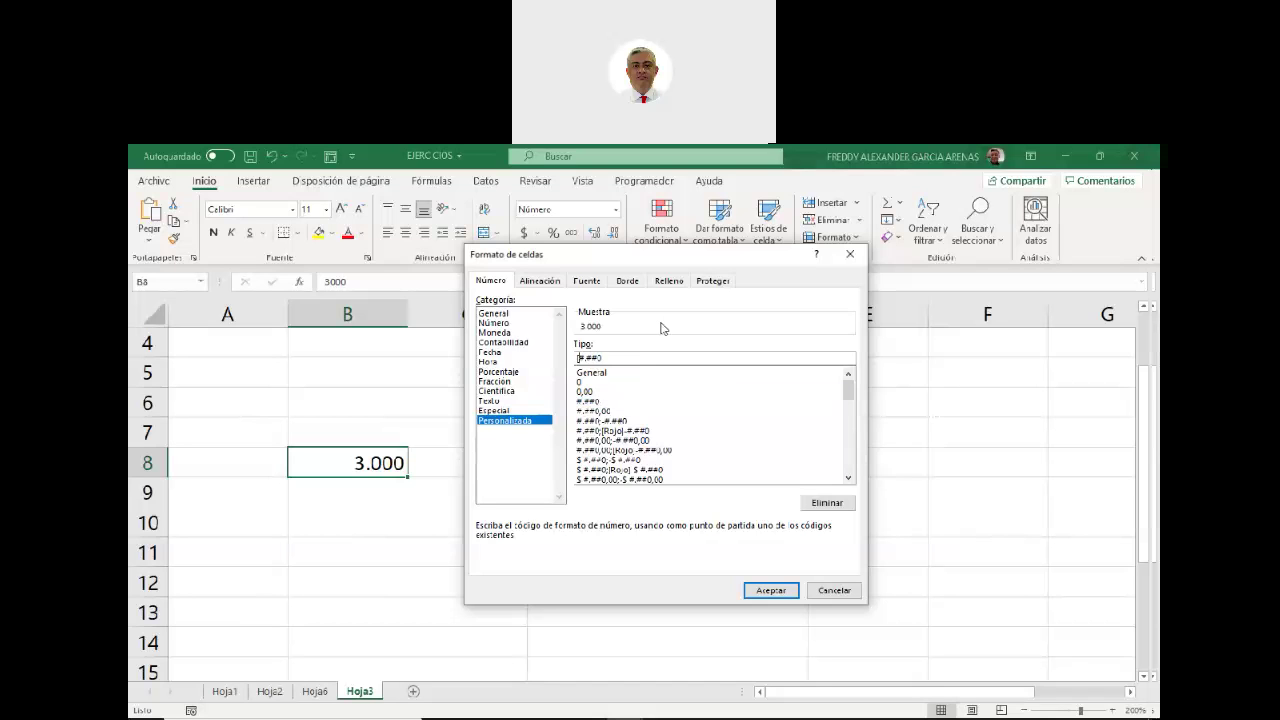
{"action": "type", "text": "azul]"}
{"action": "left_click", "coordinate": [768, 591]}
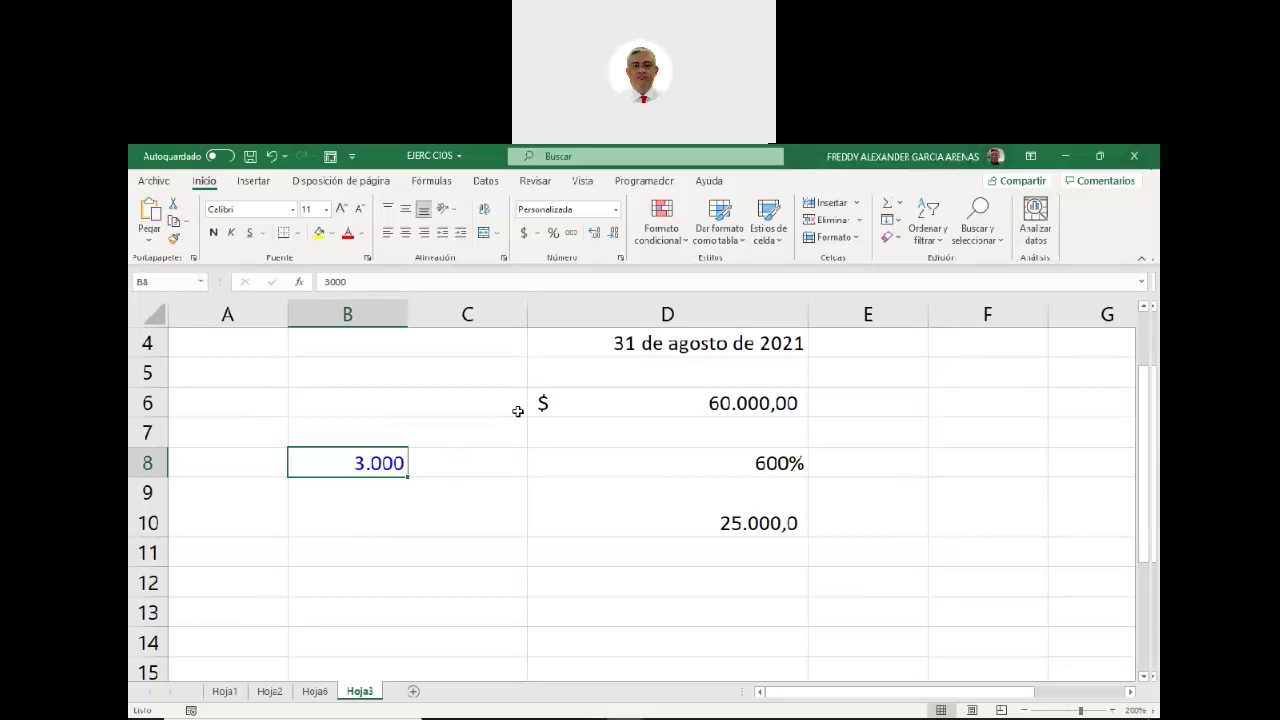
Extend cell B8's custom format with two decimals, as [Azul]#.##0,00, and apply it.
{"action": "left_click", "coordinate": [620, 260]}
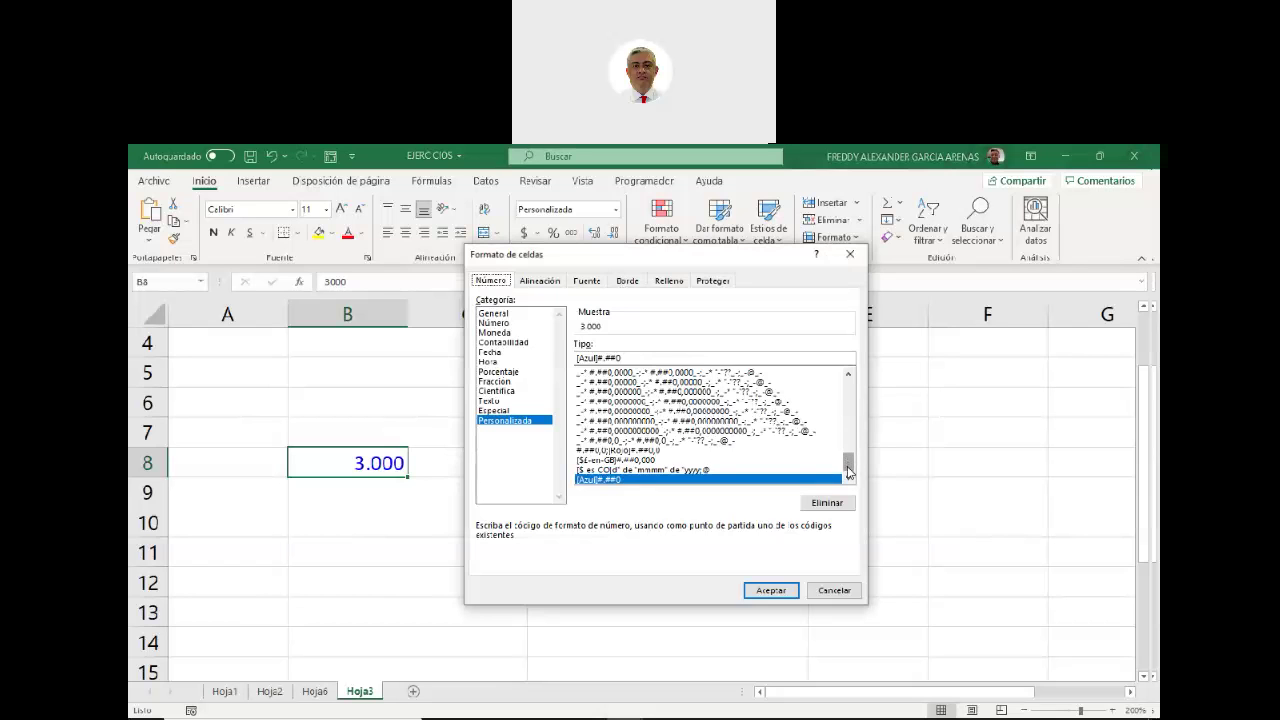
{"action": "left_click_drag", "start_coordinate": [845, 460], "coordinate": [848, 388]}
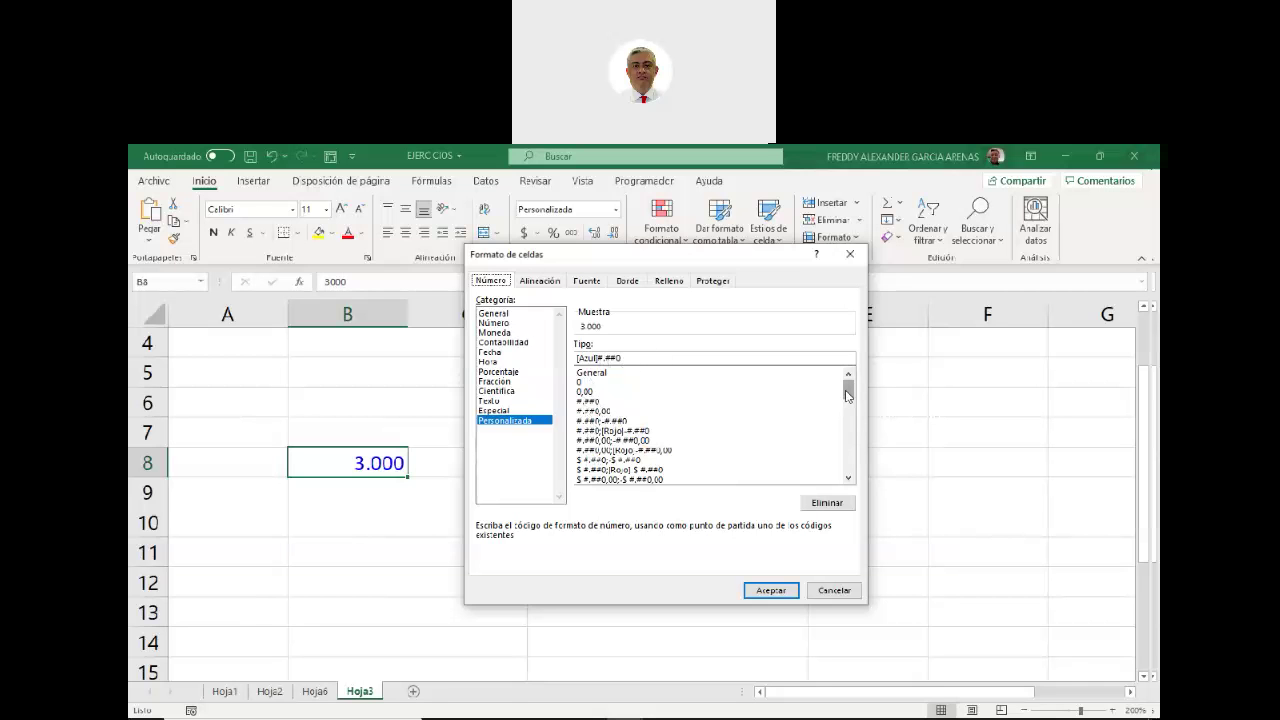
{"action": "left_click_drag", "start_coordinate": [848, 397], "coordinate": [848, 470]}
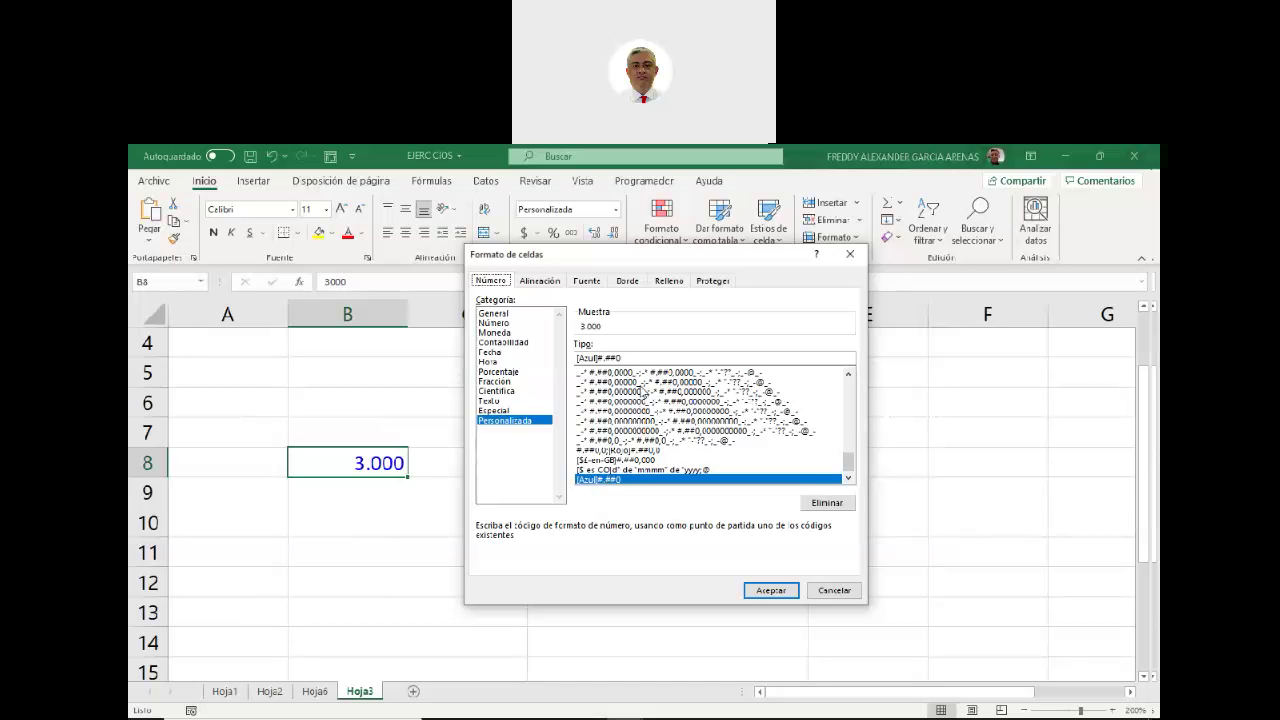
{"action": "left_click", "coordinate": [635, 358]}
{"action": "type", "text": ","}
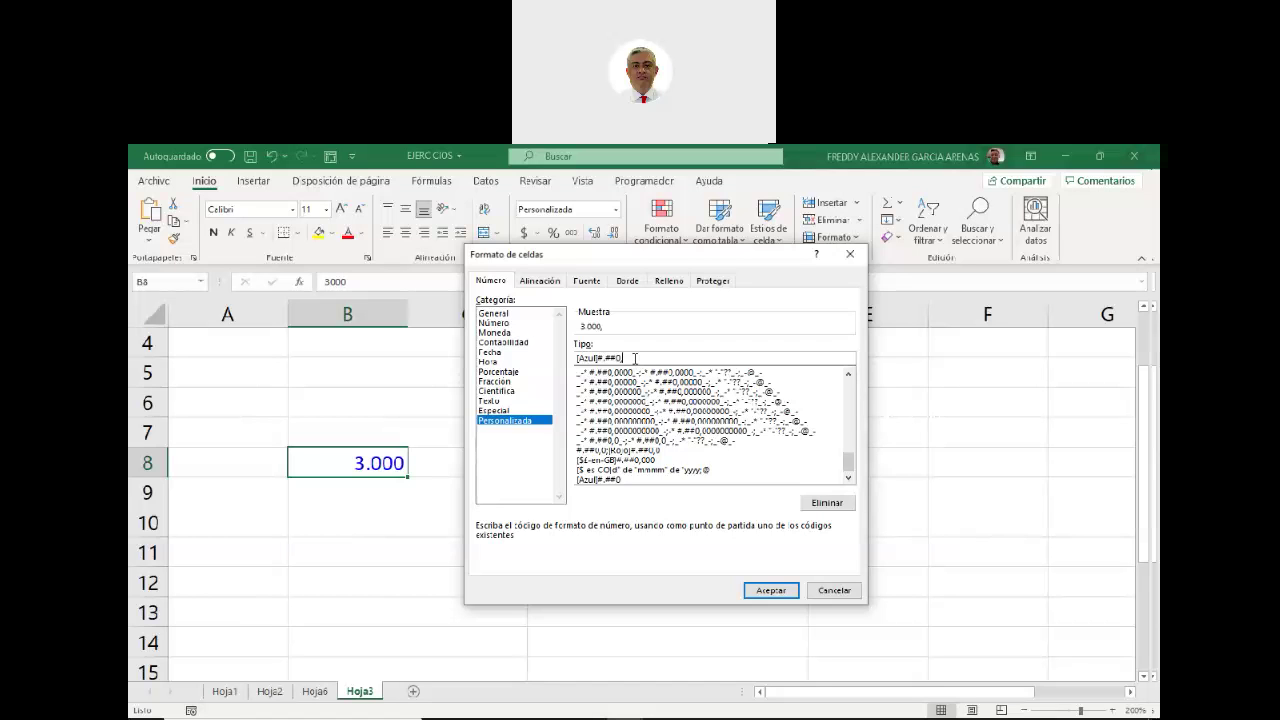
{"action": "type", "text": "00"}
{"action": "left_click", "coordinate": [767, 593]}
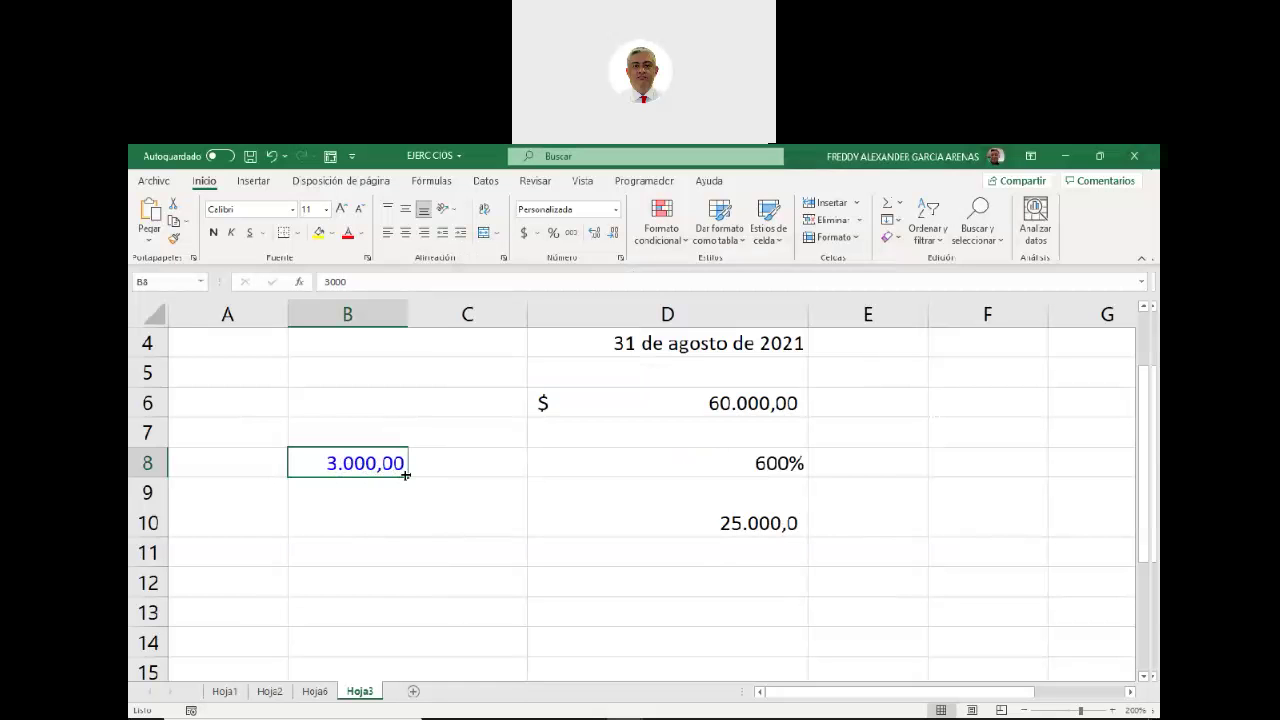
Base cell B8's custom format on the saved code [Azul]#.##0, add a trailing point to it and apply it.
{"action": "left_click", "coordinate": [619, 261]}
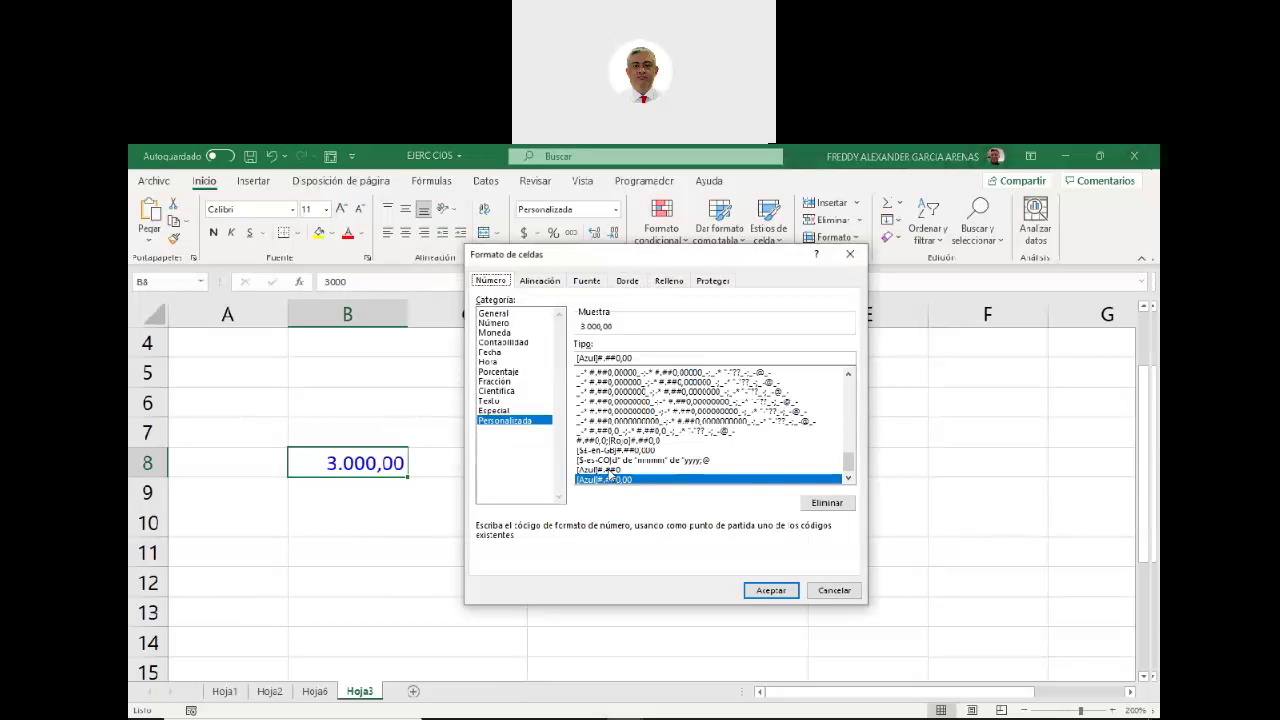
{"action": "left_click", "coordinate": [609, 471]}
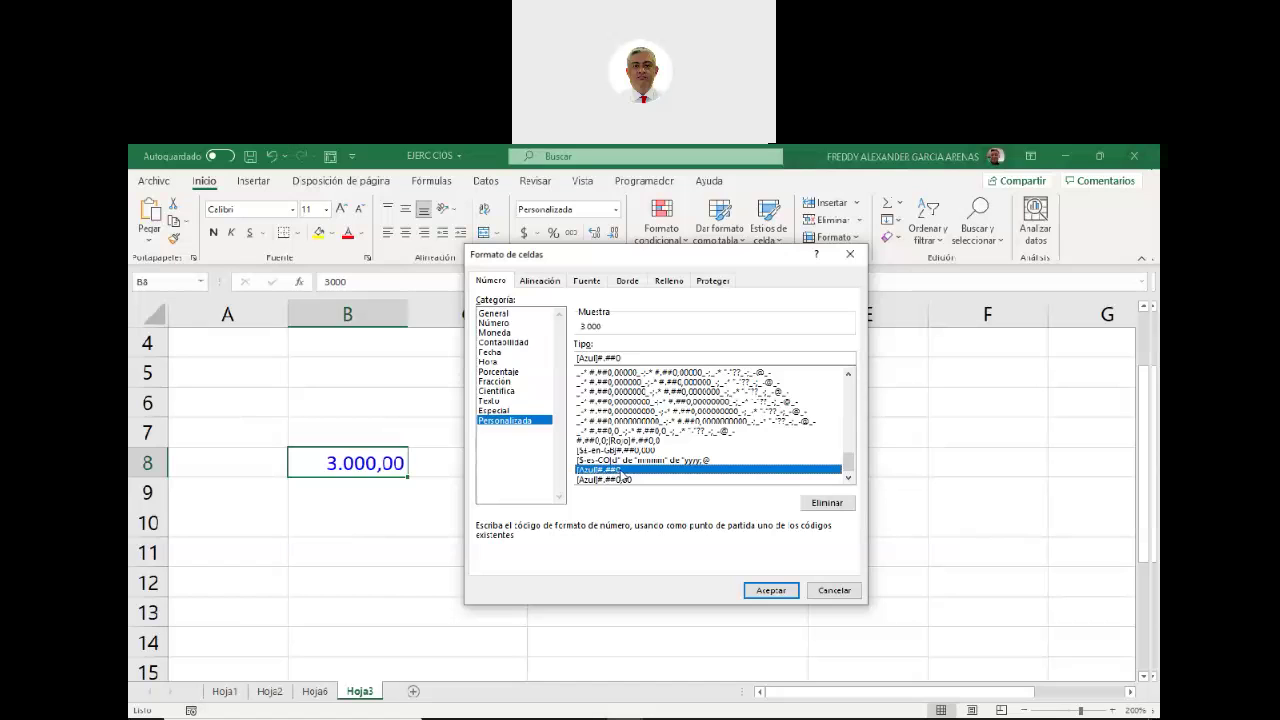
{"action": "left_click", "coordinate": [620, 481]}
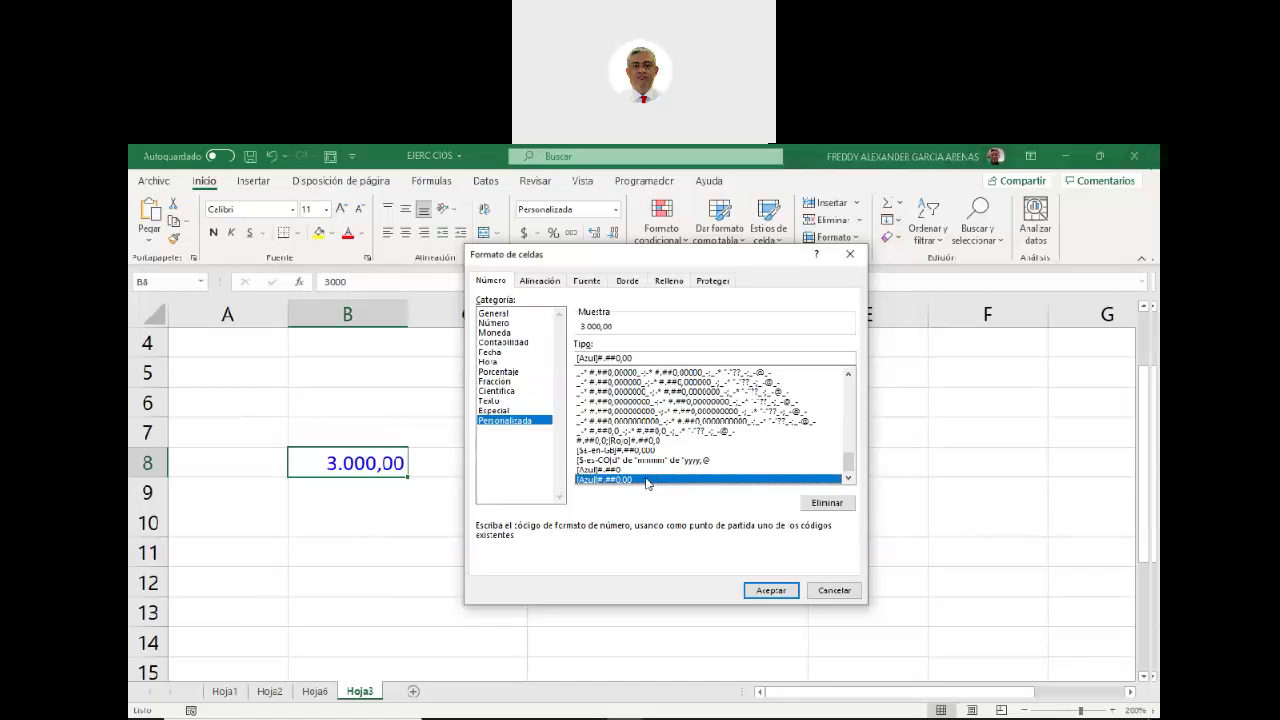
{"action": "left_click", "coordinate": [614, 470]}
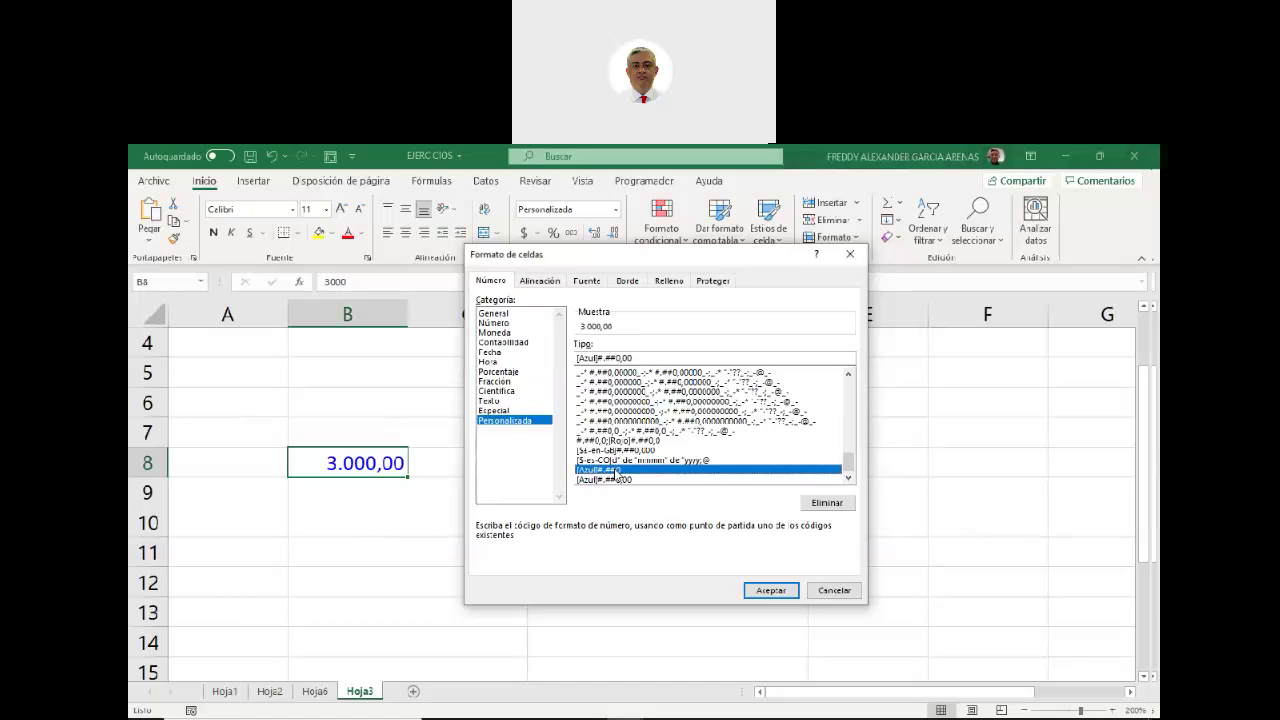
{"action": "left_click", "coordinate": [625, 357]}
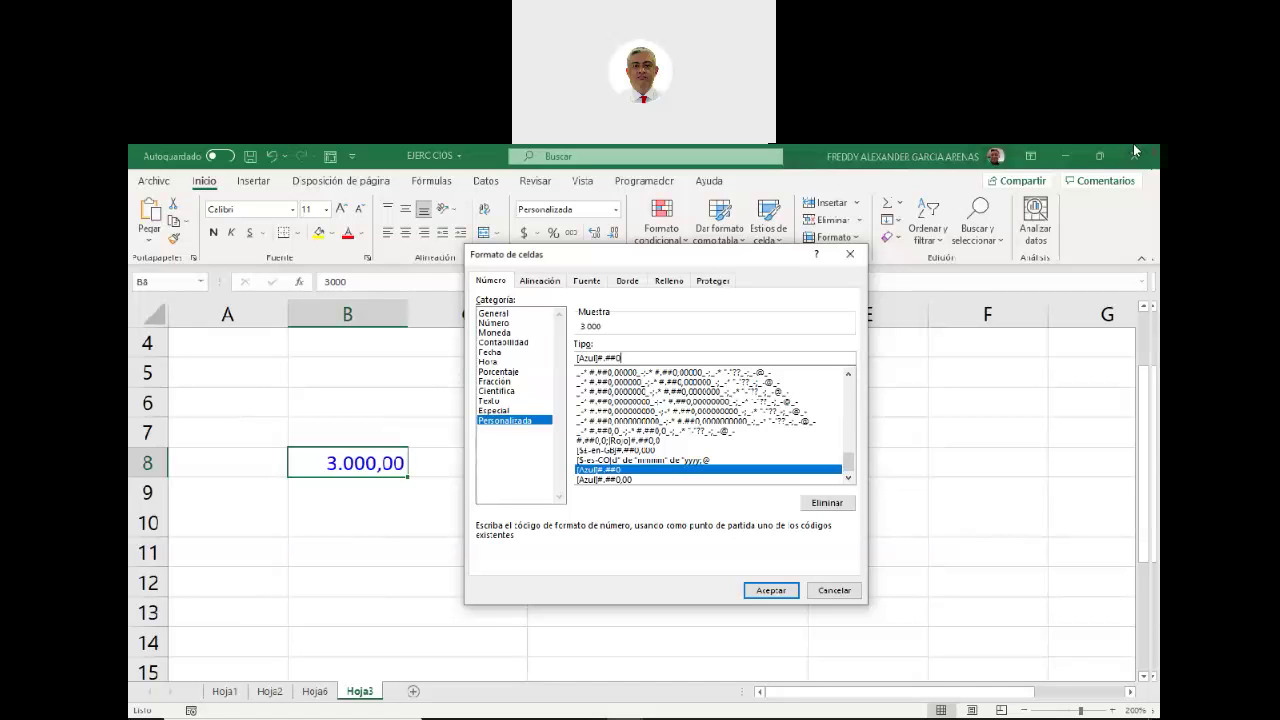
{"action": "type", "text": "."}
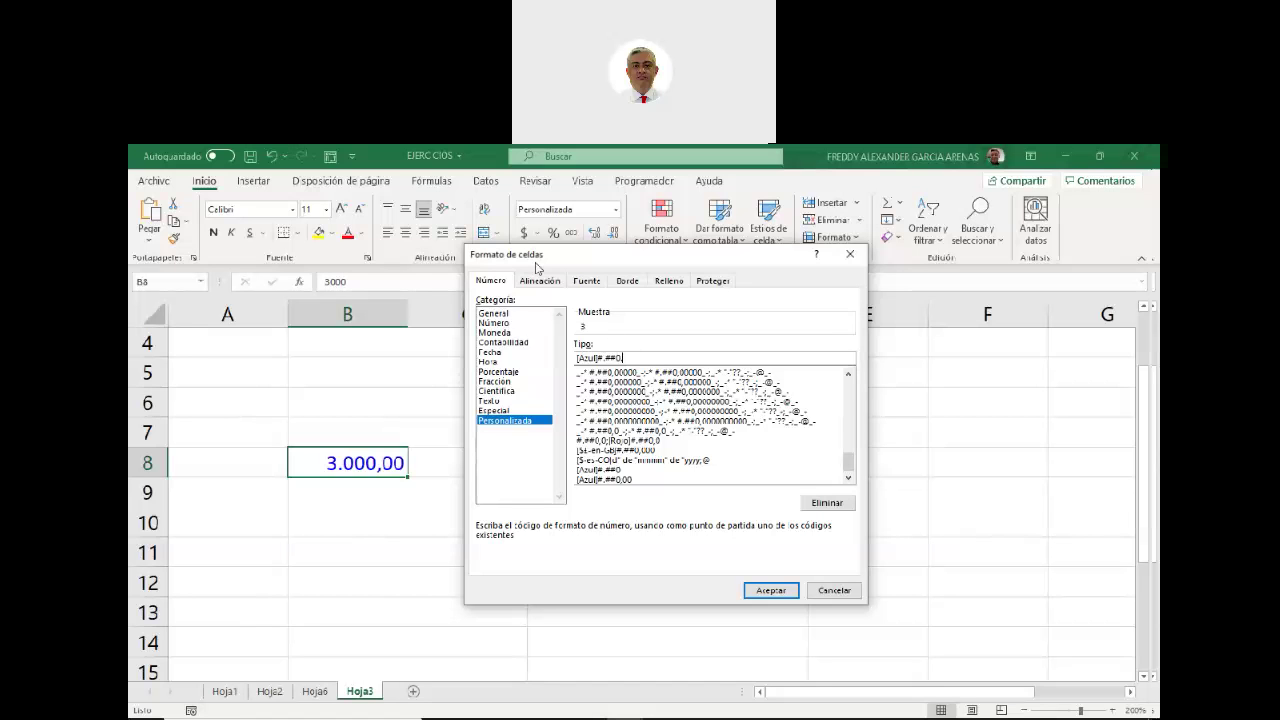
{"action": "left_click", "coordinate": [765, 594]}
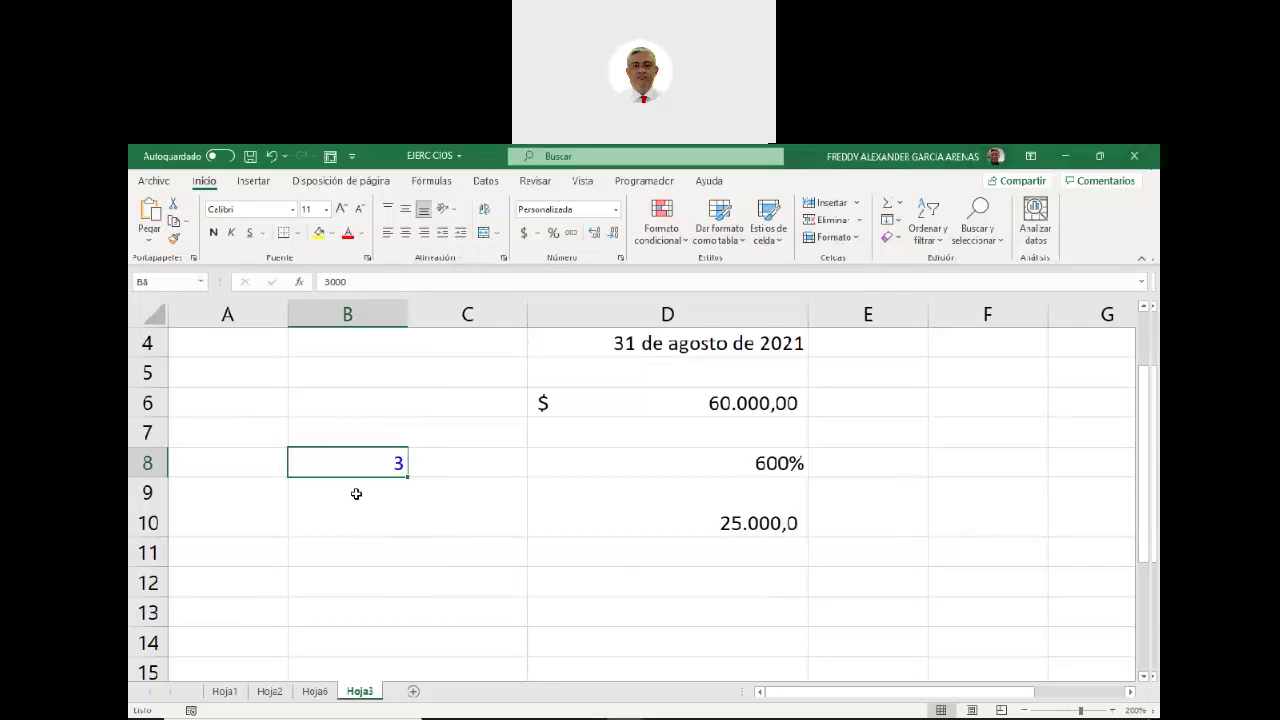
Check the value stored in cell B8 behind its formatted display without changing it.
{"action": "left_click", "coordinate": [347, 281]}
{"action": "double_click", "coordinate": [330, 281]}
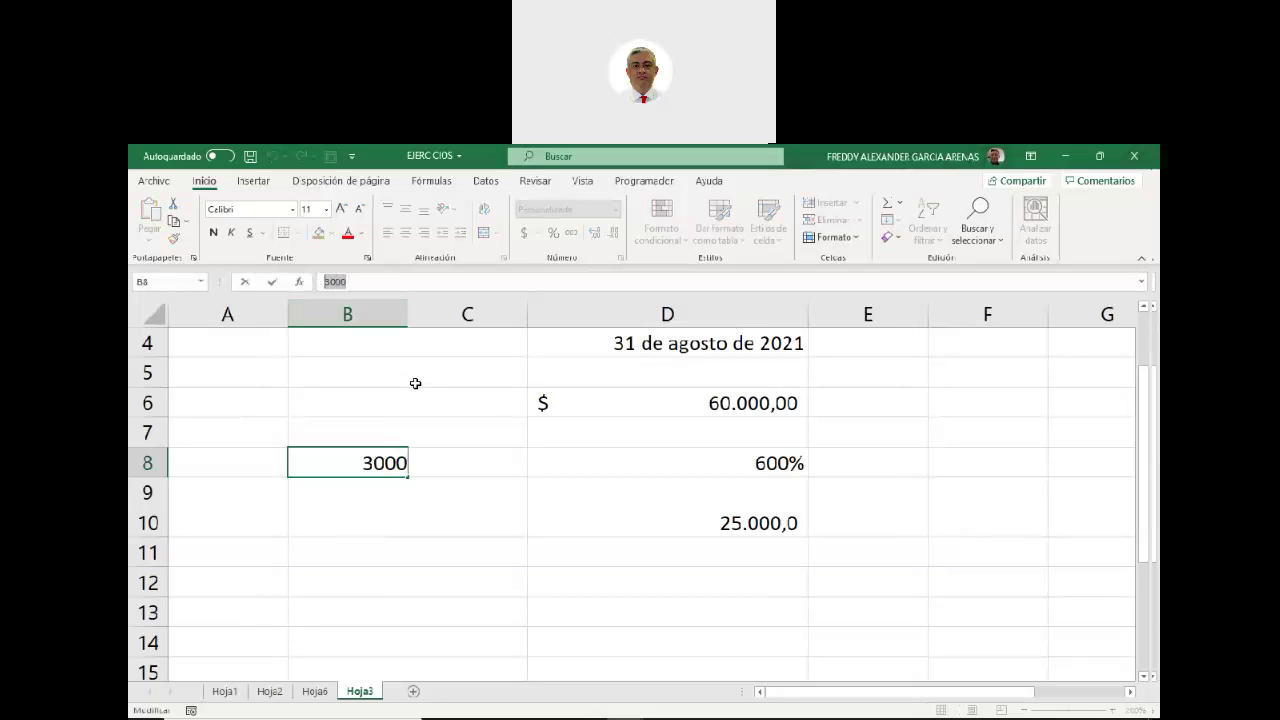
{"action": "left_click", "coordinate": [451, 504]}
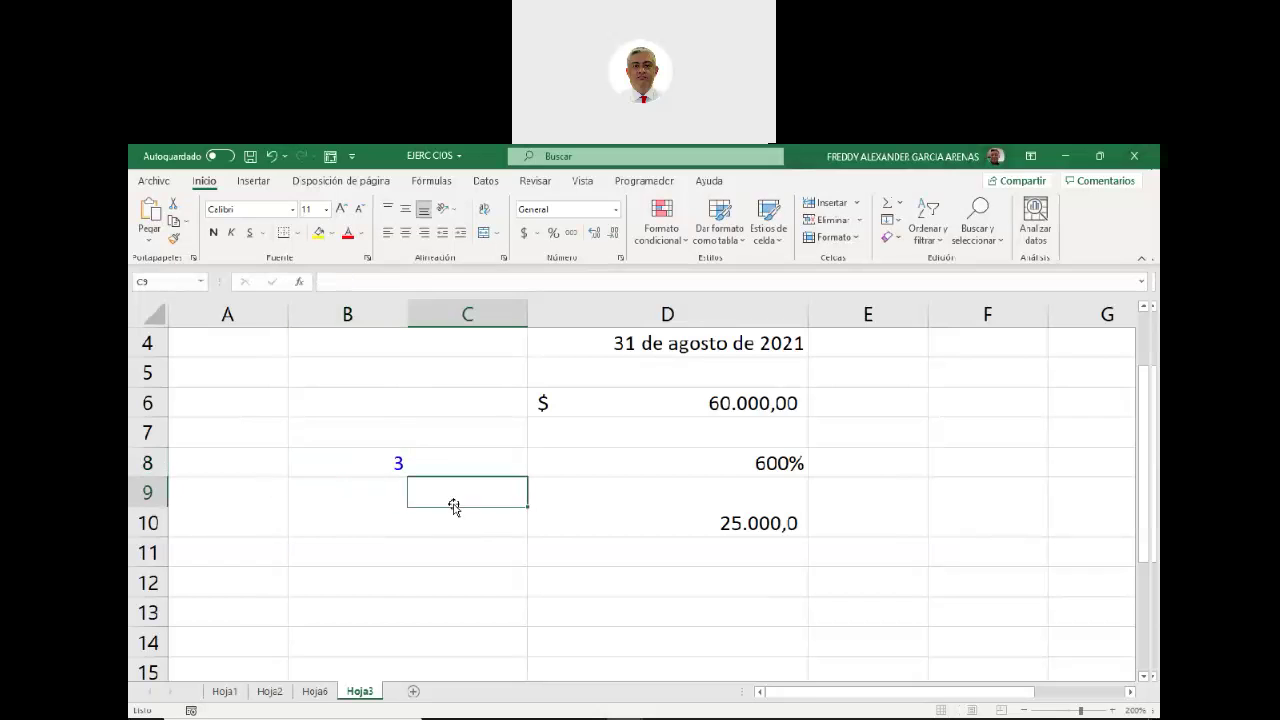
{"action": "left_click", "coordinate": [390, 458]}
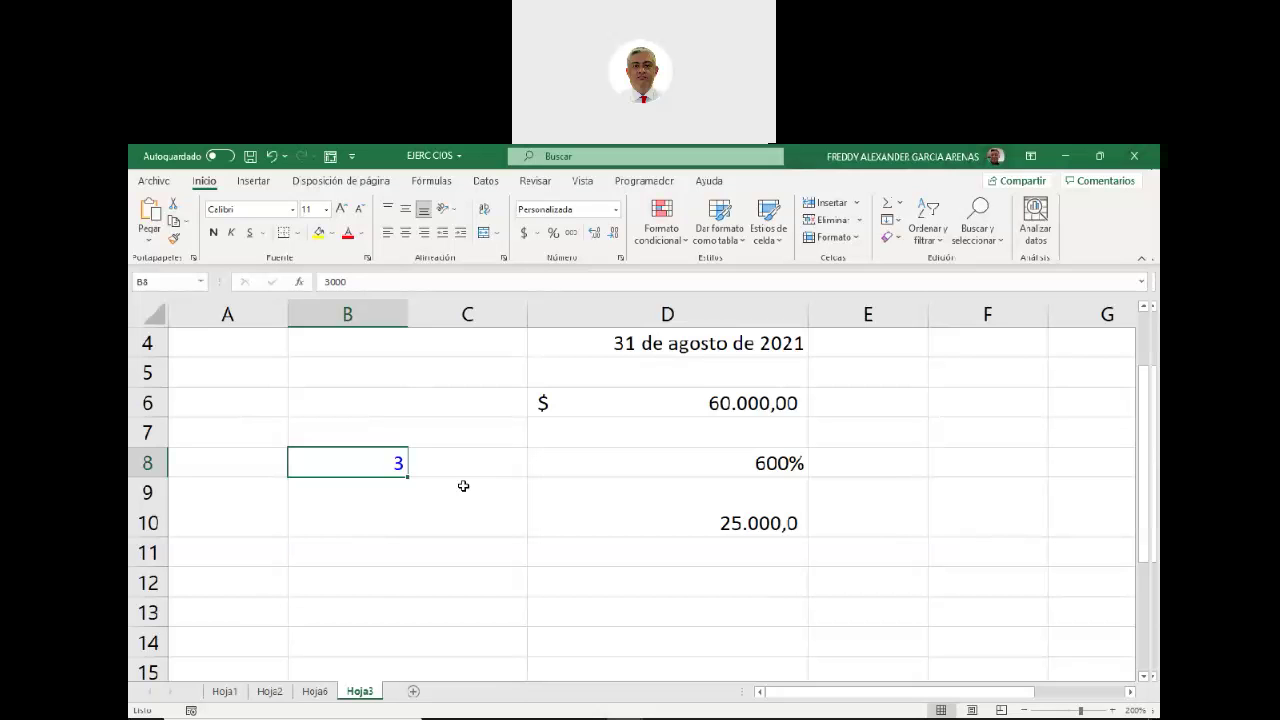
Examine the Personalizada codes for cell B8, preview #.##0 and close the format settings without changes.
{"action": "left_click", "coordinate": [618, 257]}
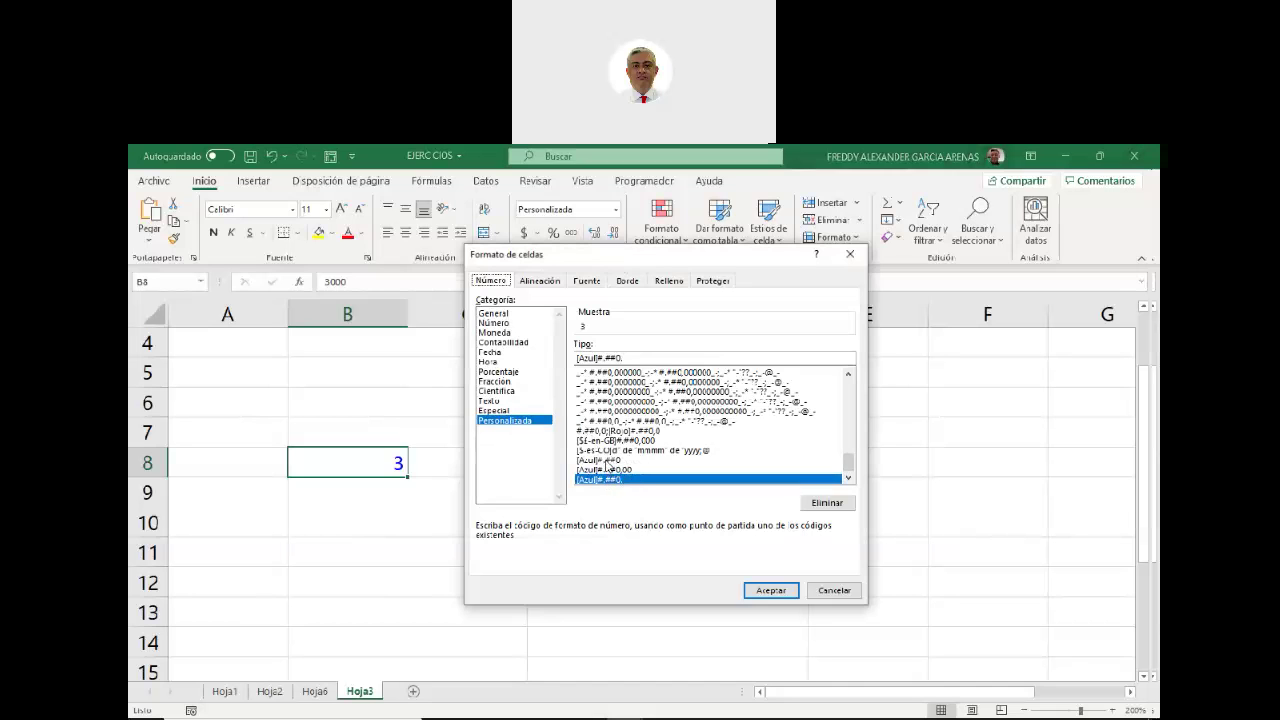
{"action": "scroll", "coordinate": [628, 471], "scroll_direction": "up", "scroll_amount": 4}
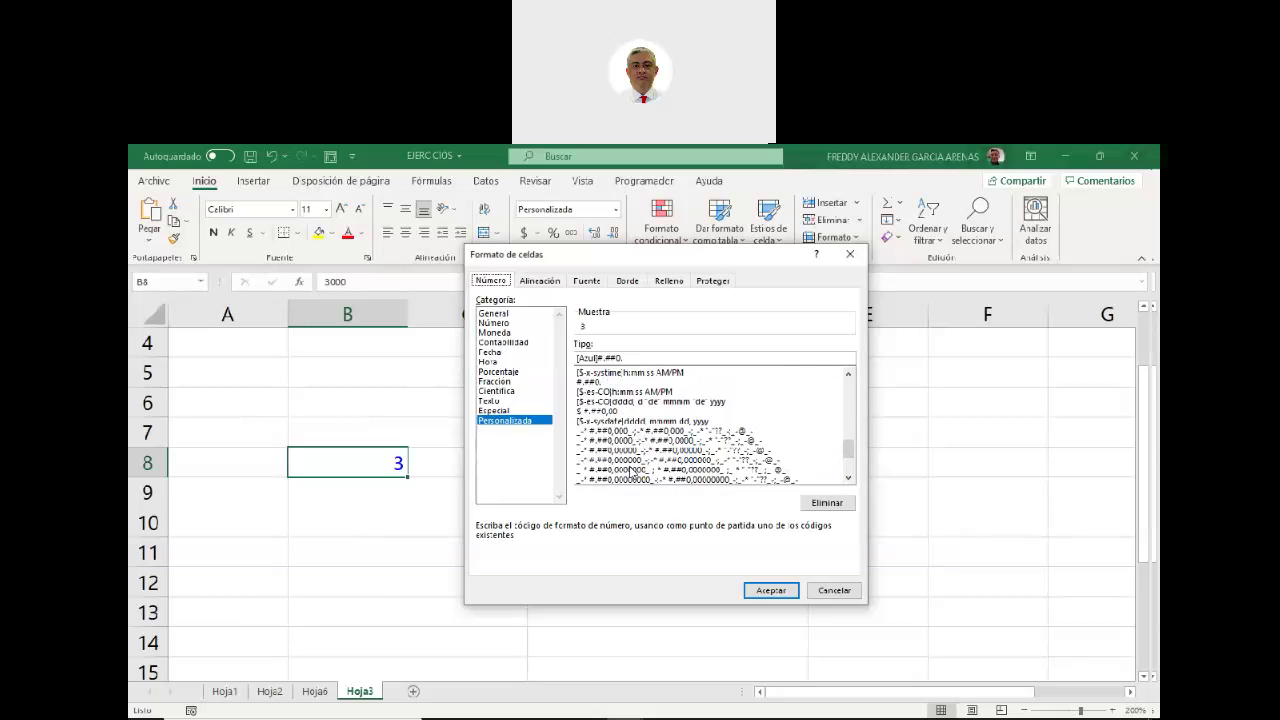
{"action": "scroll", "coordinate": [630, 474], "scroll_direction": "up", "scroll_amount": 8}
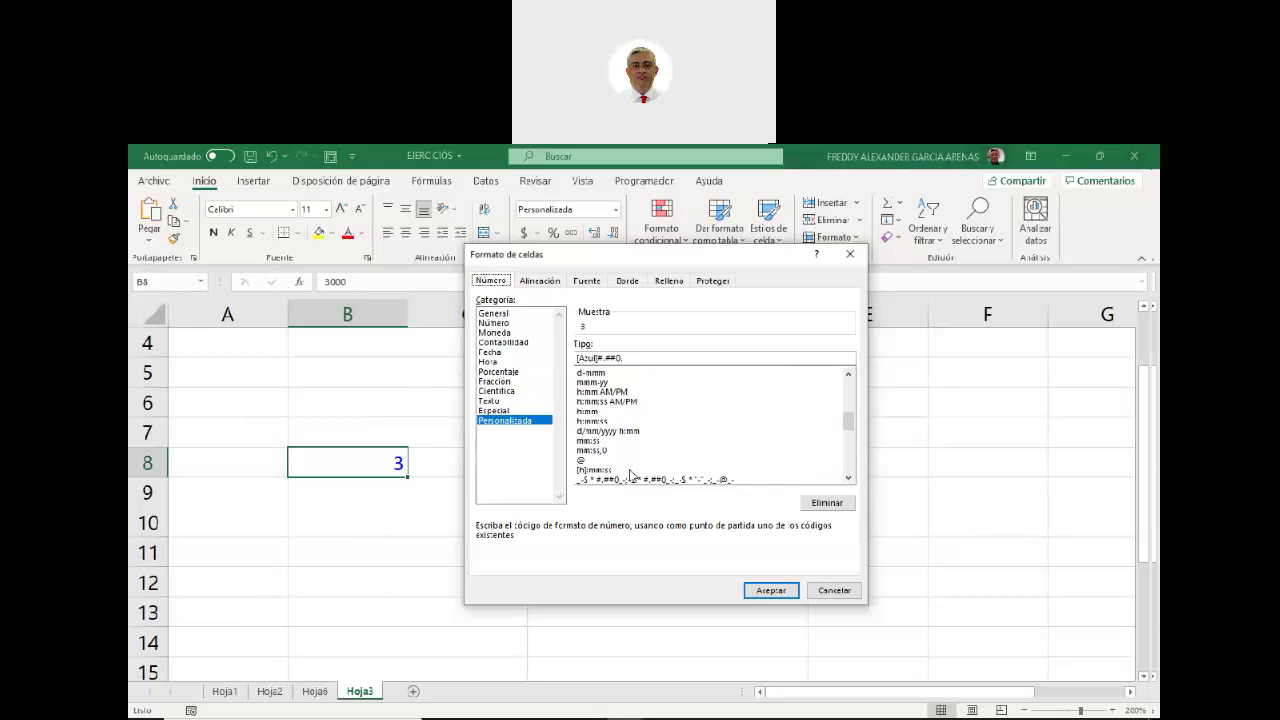
{"action": "scroll", "coordinate": [630, 474], "scroll_direction": "up", "scroll_amount": 10}
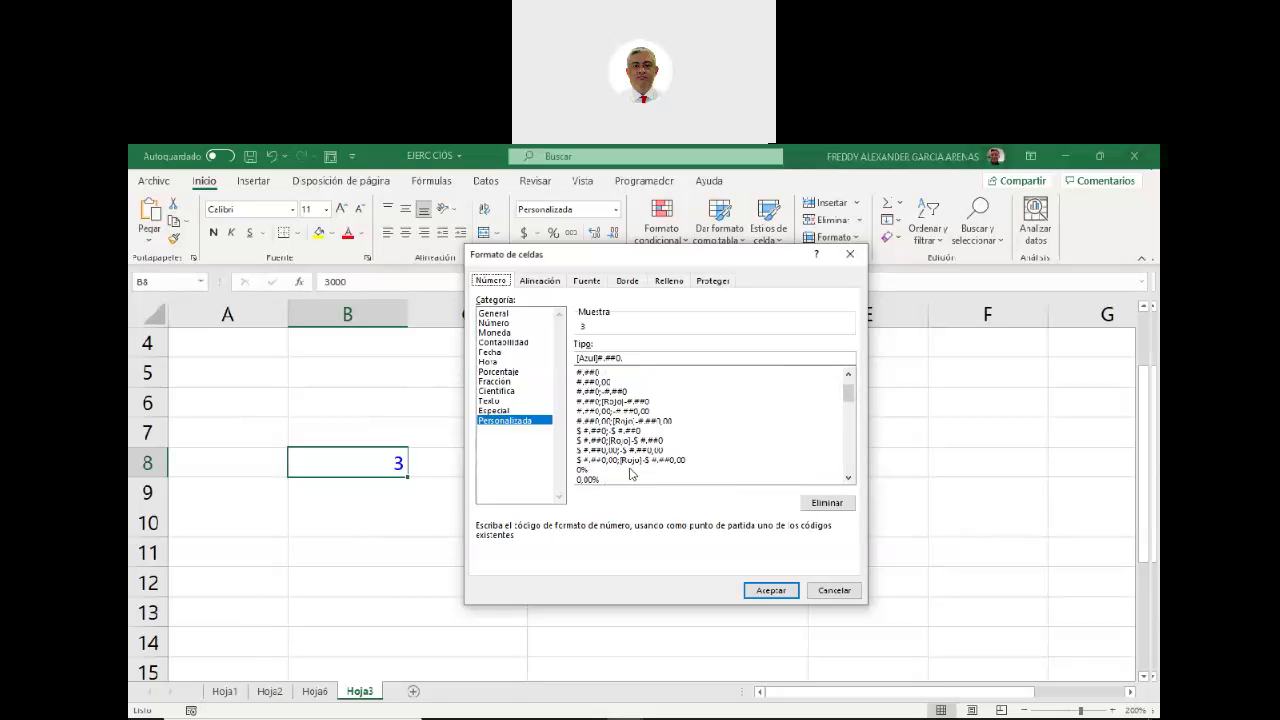
{"action": "scroll", "coordinate": [630, 474], "scroll_direction": "up", "scroll_amount": 1}
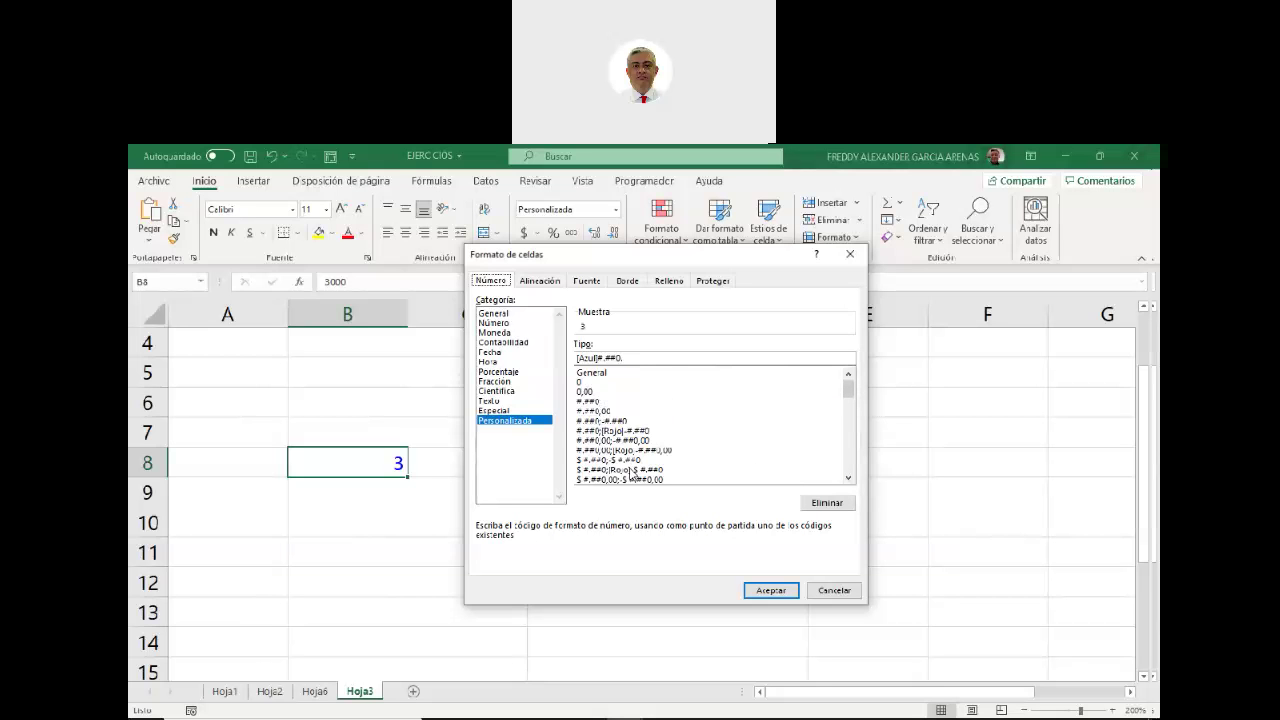
{"action": "left_click", "coordinate": [592, 402]}
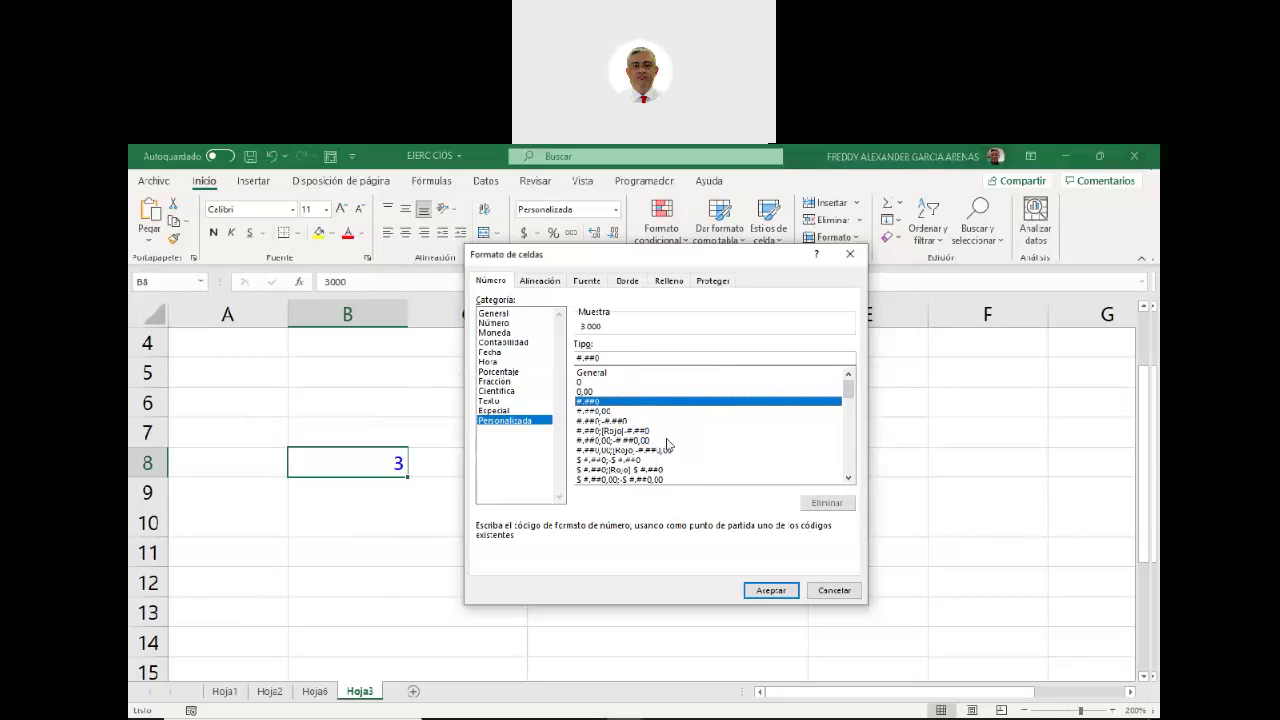
{"action": "scroll", "coordinate": [665, 447], "scroll_direction": "down", "scroll_amount": 1}
{"action": "scroll", "coordinate": [665, 445], "scroll_direction": "up", "scroll_amount": 1}
{"action": "left_click", "coordinate": [833, 592]}
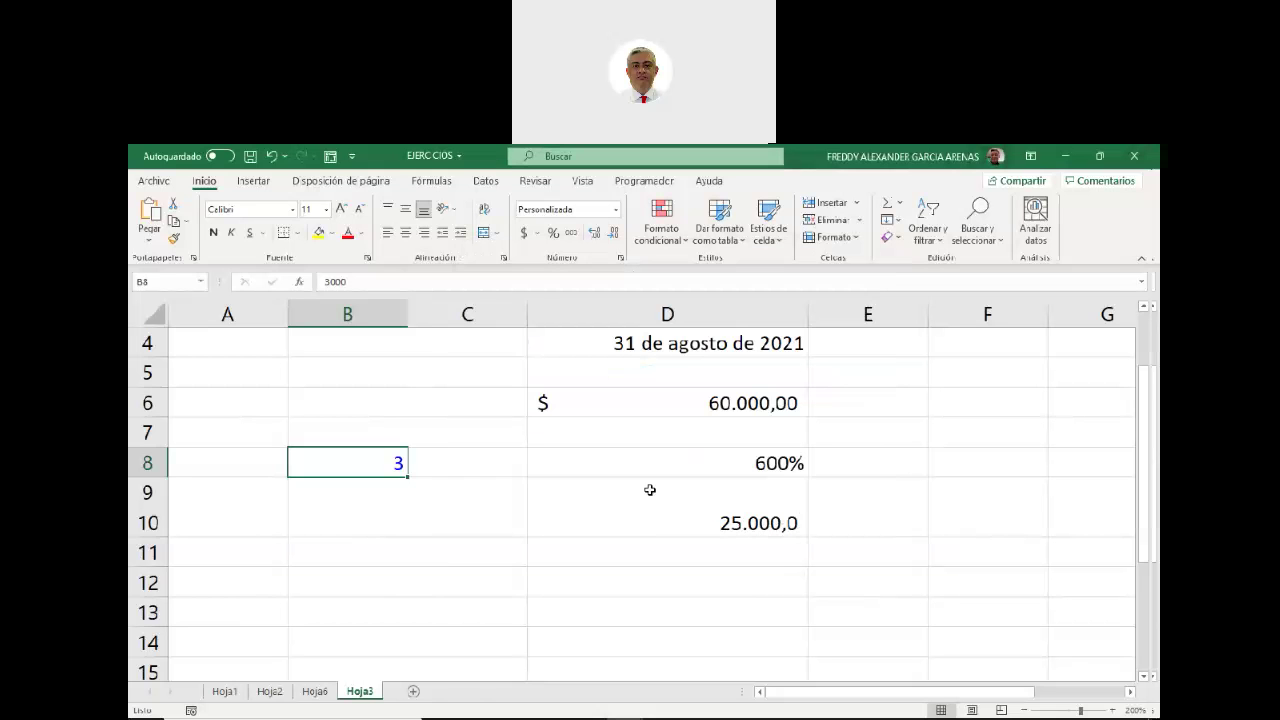
{"action": "left_click", "coordinate": [597, 527]}
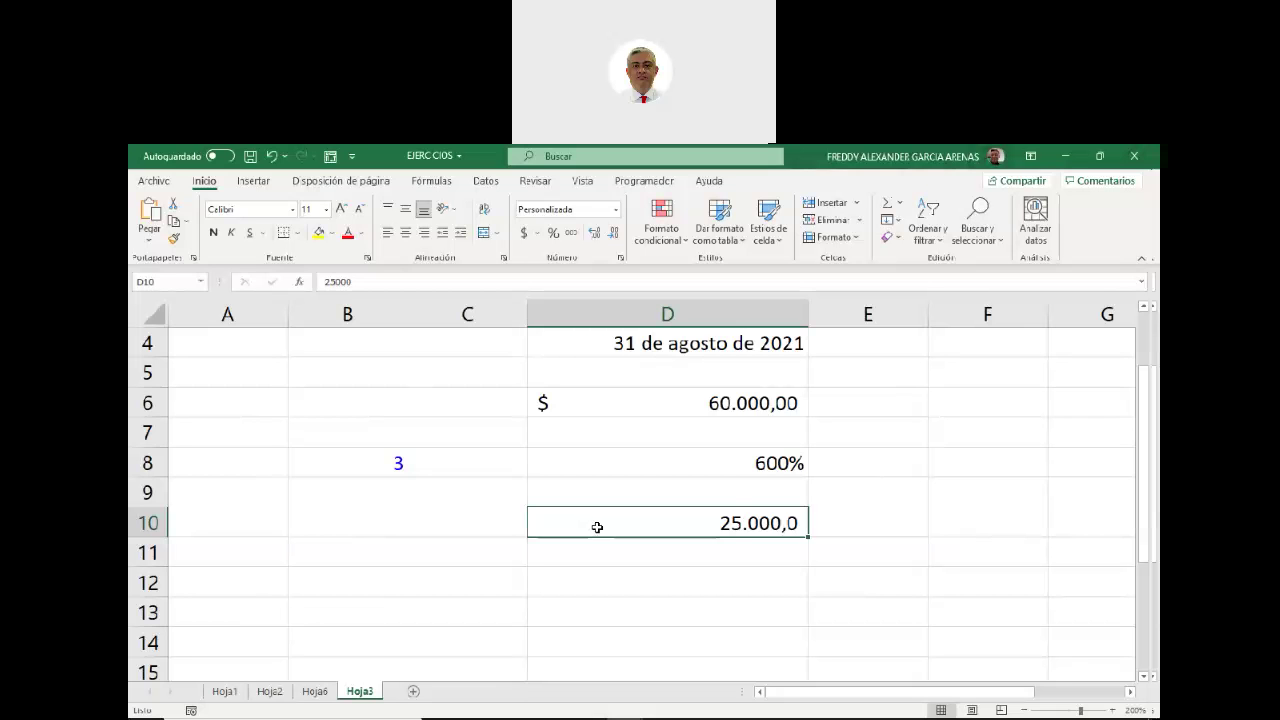
{"action": "key", "text": "XF86AudioRaiseVolume"}
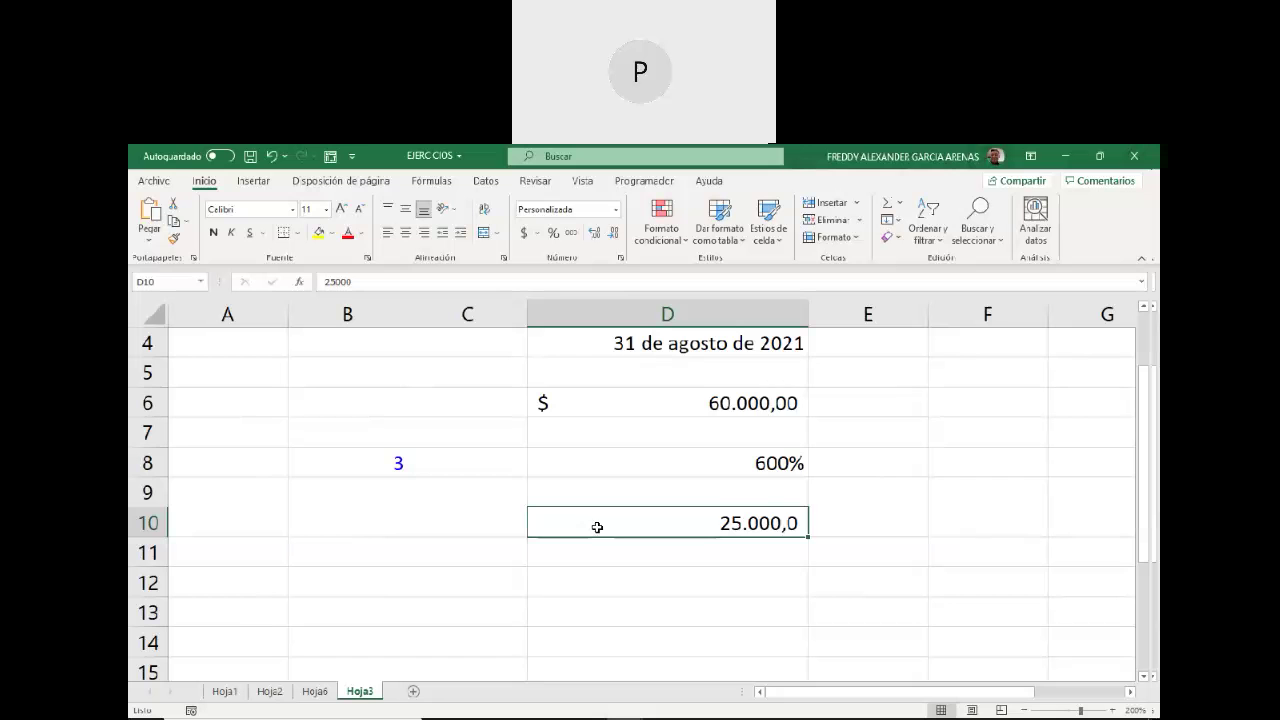
{"action": "scroll", "coordinate": [631, 424], "scroll_direction": "up", "scroll_amount": 1}
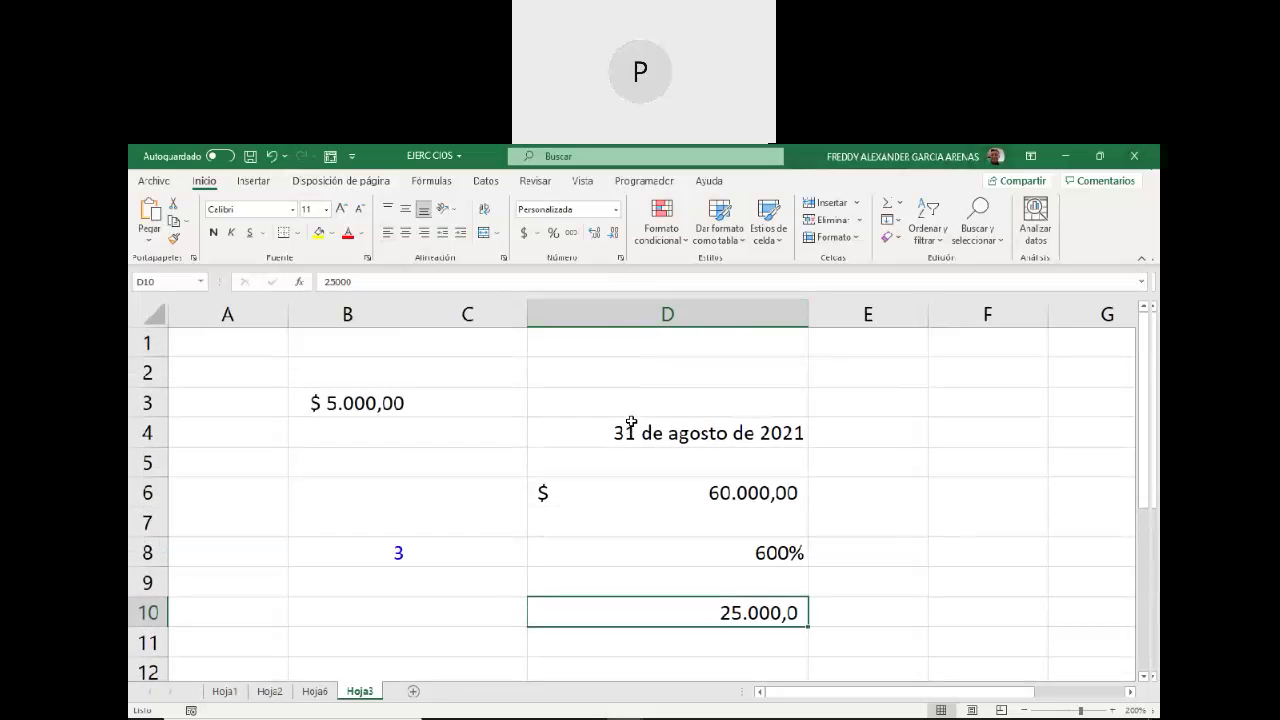
{"action": "scroll", "coordinate": [597, 432], "scroll_direction": "down", "scroll_amount": 5}
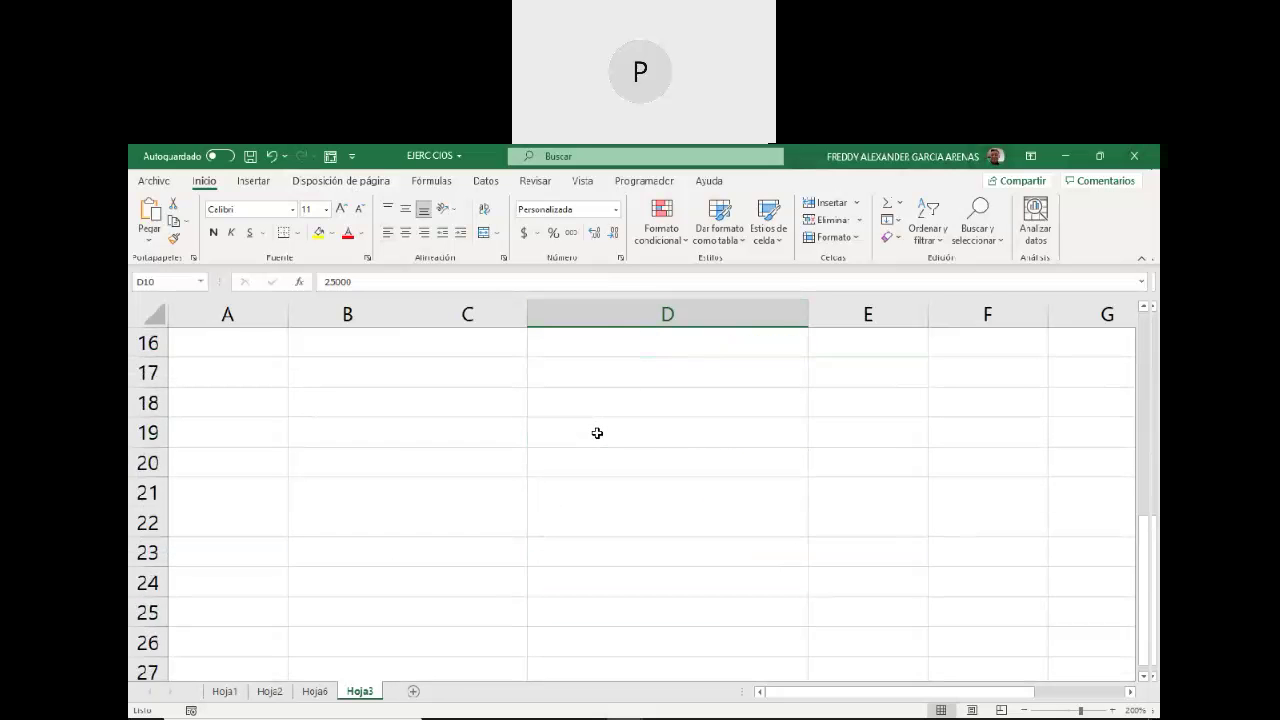
{"action": "scroll", "coordinate": [597, 432], "scroll_direction": "up", "scroll_amount": 3}
Enter the date 31/08/2021 in cell B12.
{"action": "left_click", "coordinate": [352, 488]}
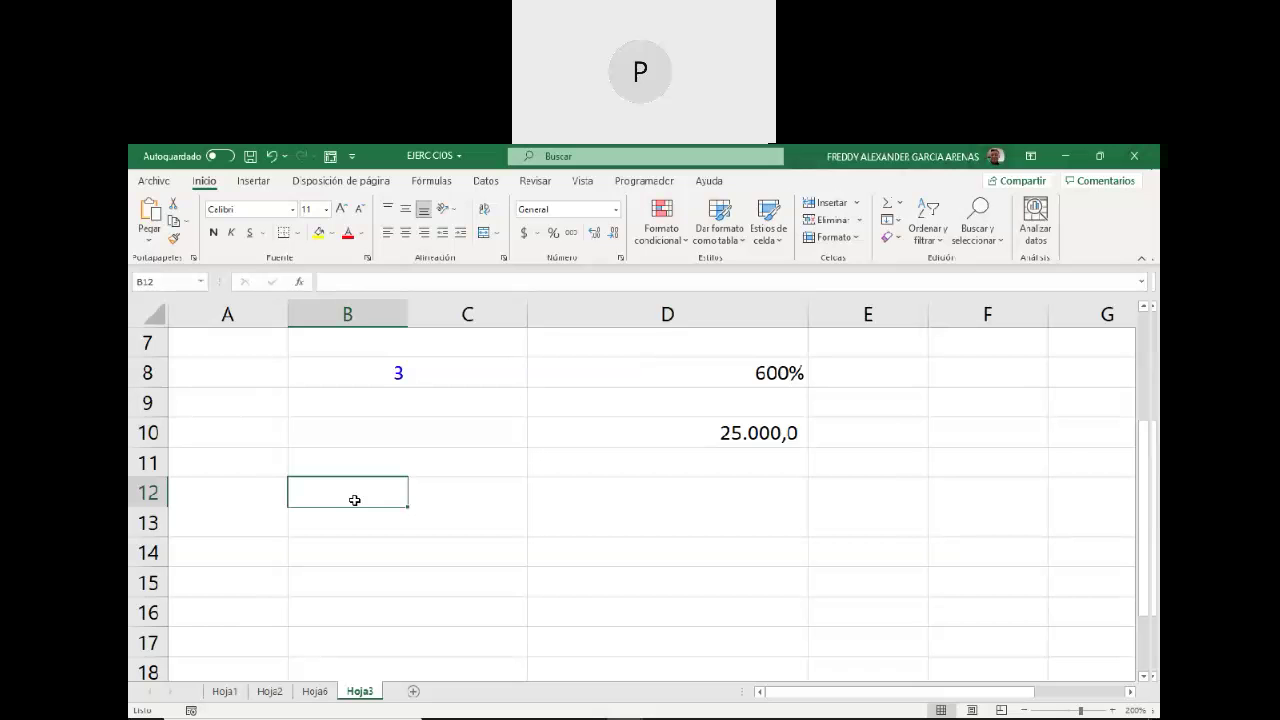
{"action": "type", "text": "31"}
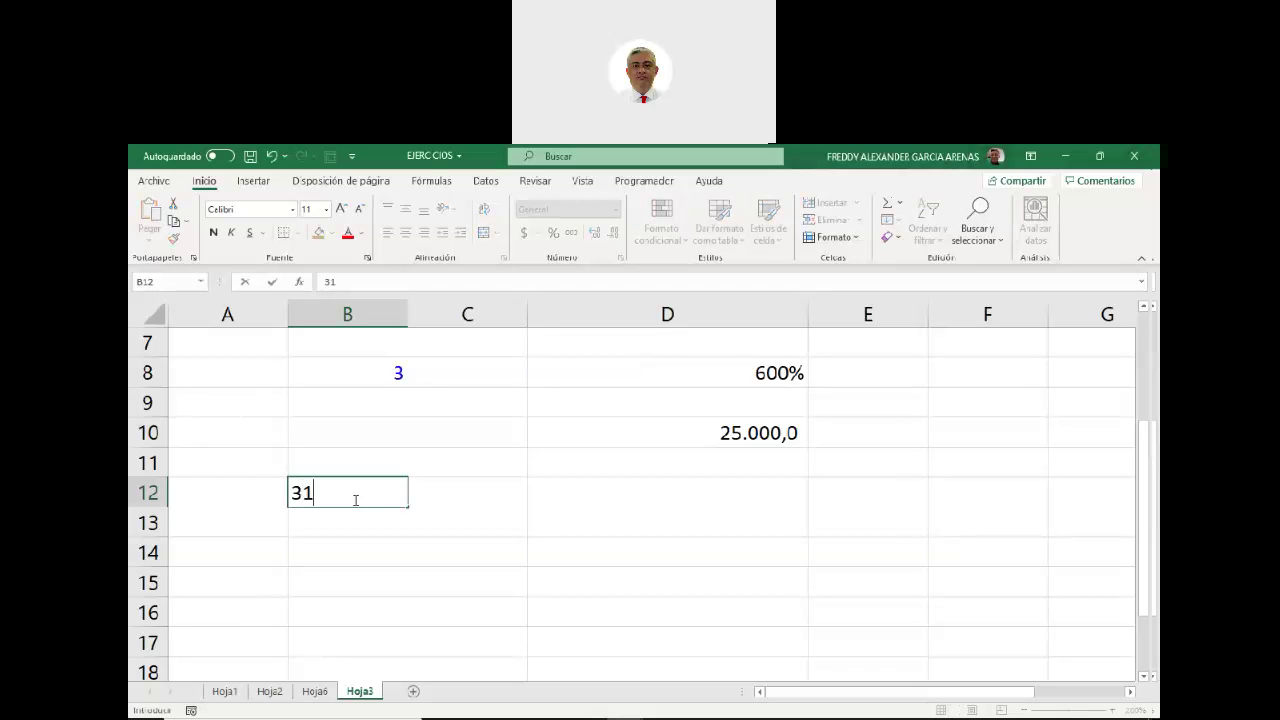
{"action": "type", "text": "/08/2021"}
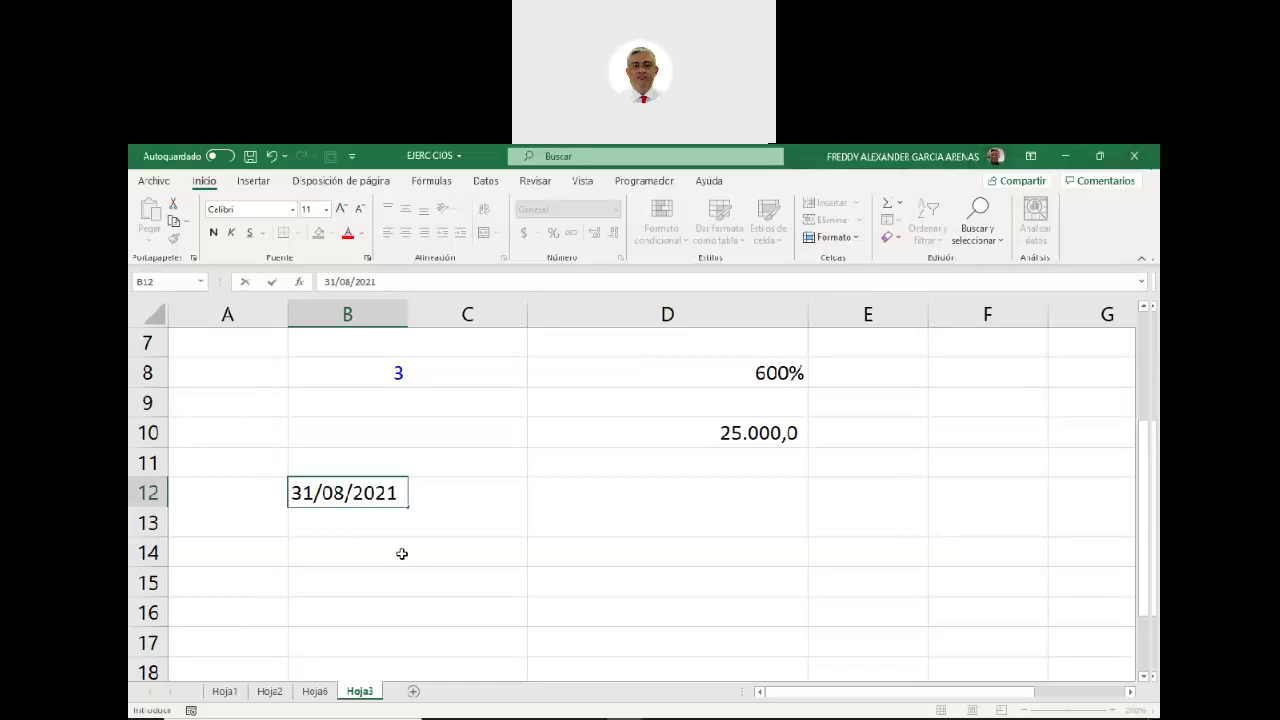
{"action": "left_click", "coordinate": [450, 511]}
Give the date in cell B12 the custom format [rojo]d/mm/yyyy.
{"action": "left_click", "coordinate": [340, 492]}
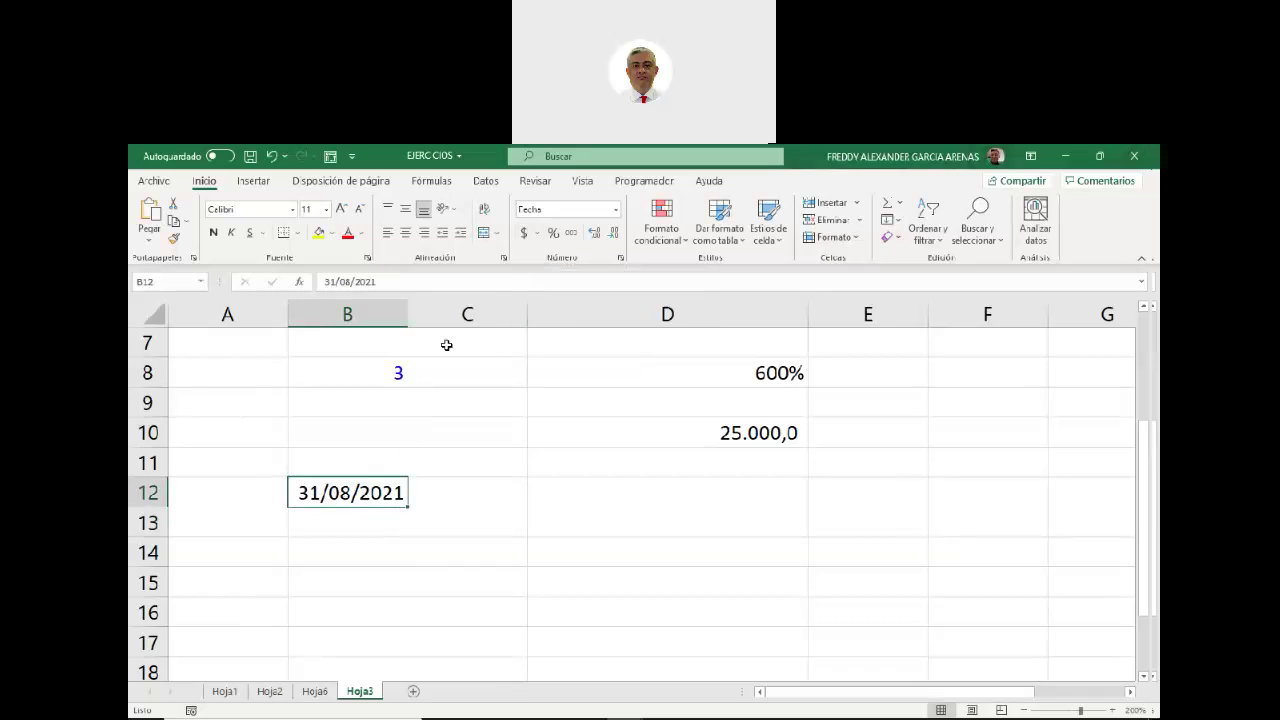
{"action": "left_click", "coordinate": [557, 216]}
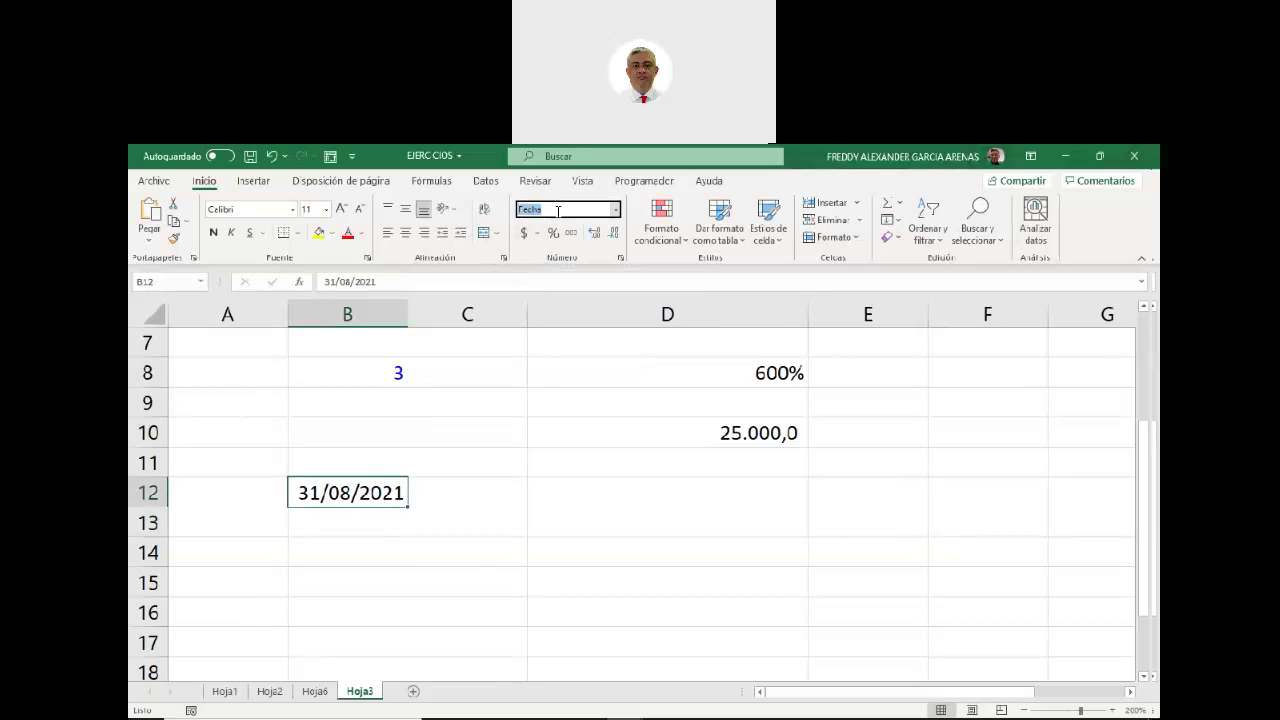
{"action": "left_click", "coordinate": [621, 259]}
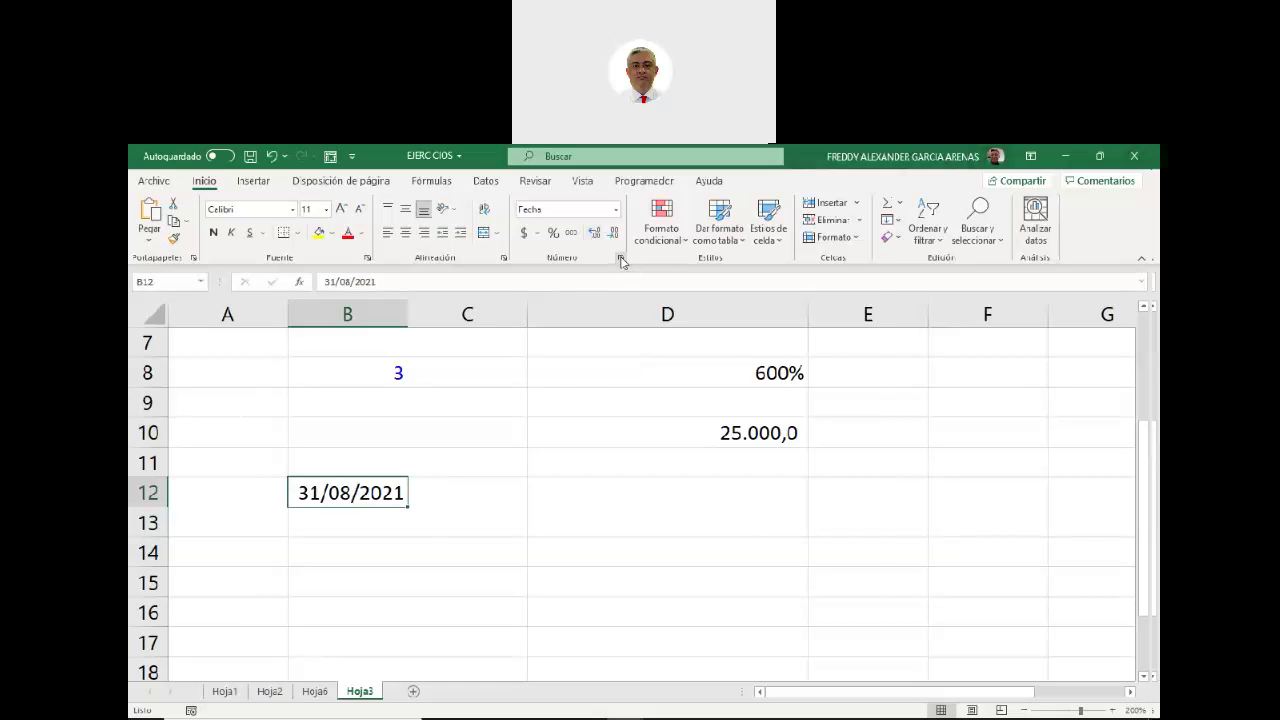
{"action": "left_click", "coordinate": [512, 421]}
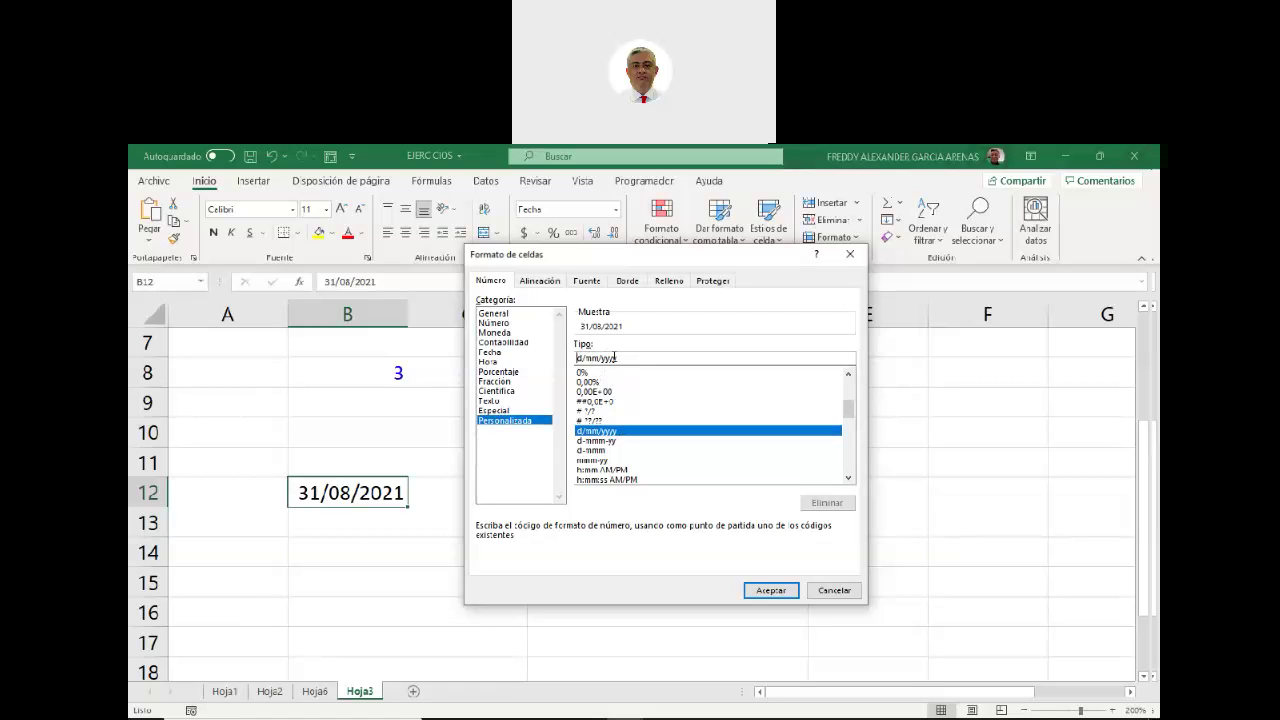
{"action": "type", "text": "d"}
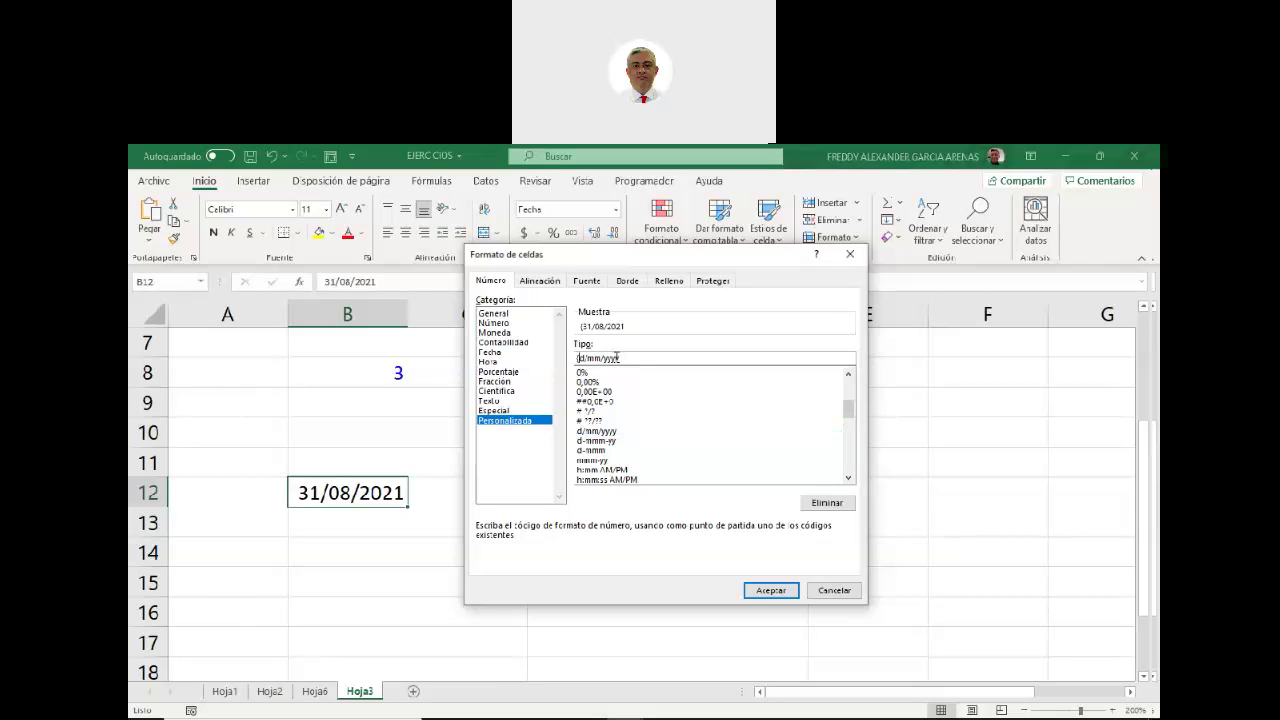
{"action": "key", "text": "BackSpace"}
{"action": "type", "text": "d"}
{"action": "type", "text": "[rojo]"}
{"action": "type", "text": "]"}
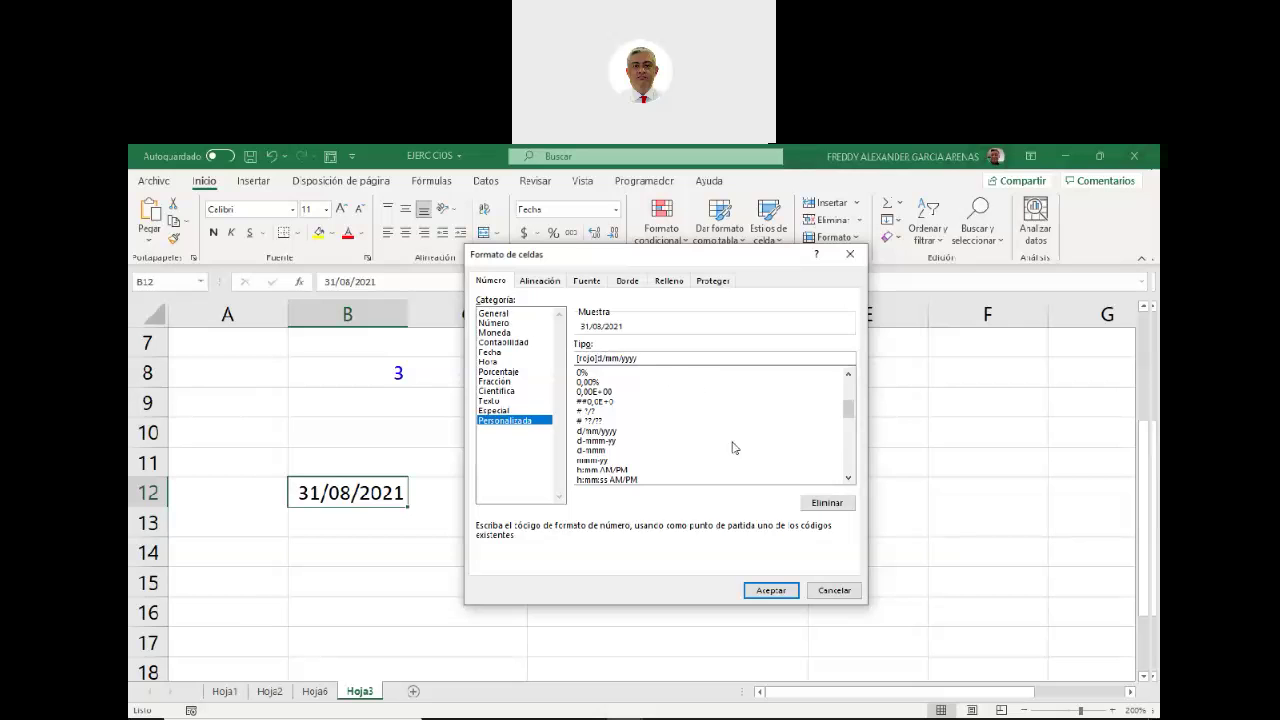
{"action": "left_click", "coordinate": [775, 591]}
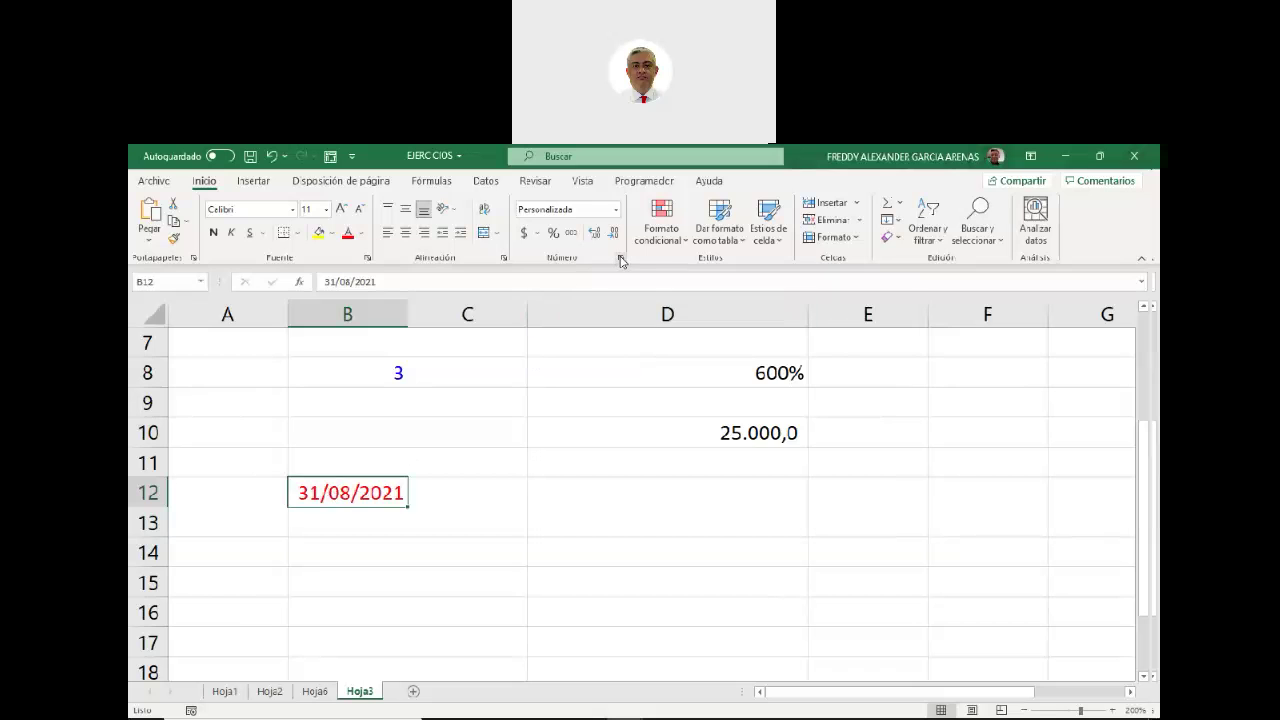
Change cell B12's custom format to [Rojo]d/mmm/yyyy so the month shows as an abbreviated name.
{"action": "left_click", "coordinate": [583, 210]}
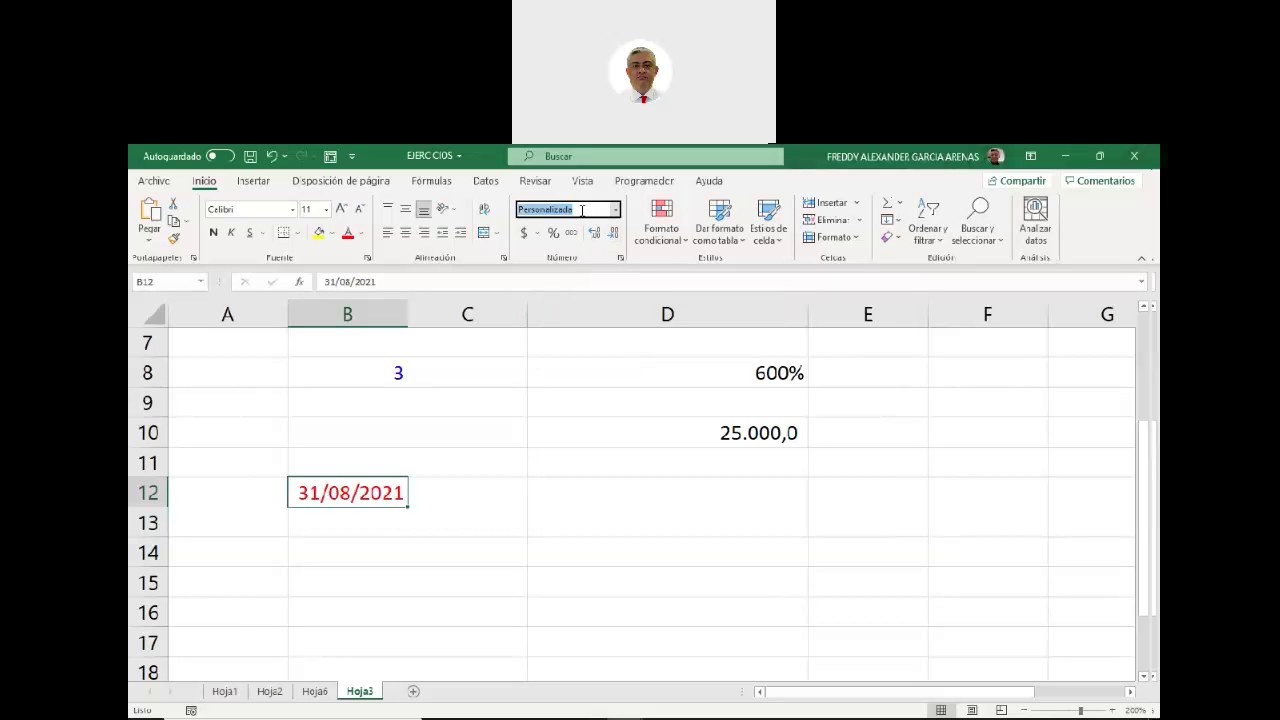
{"action": "left_click", "coordinate": [620, 257]}
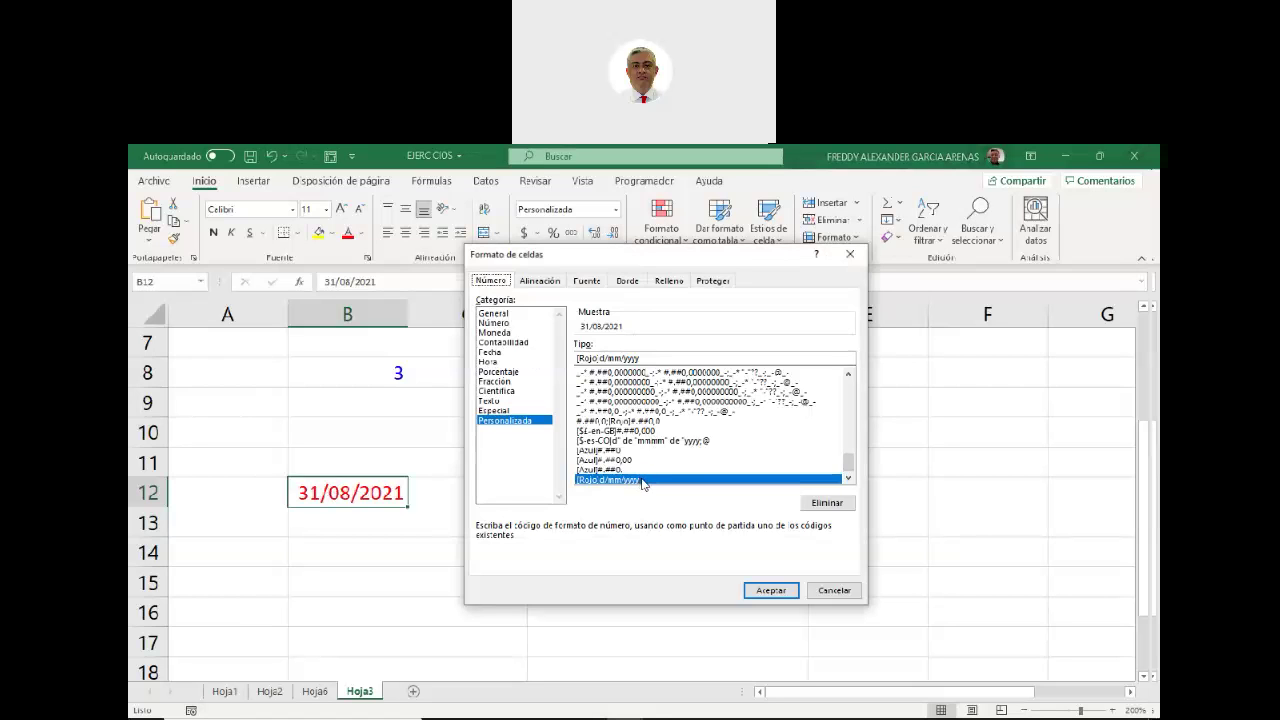
{"action": "left_click", "coordinate": [645, 357]}
{"action": "left_click", "coordinate": [621, 358]}
{"action": "type", "text": "m"}
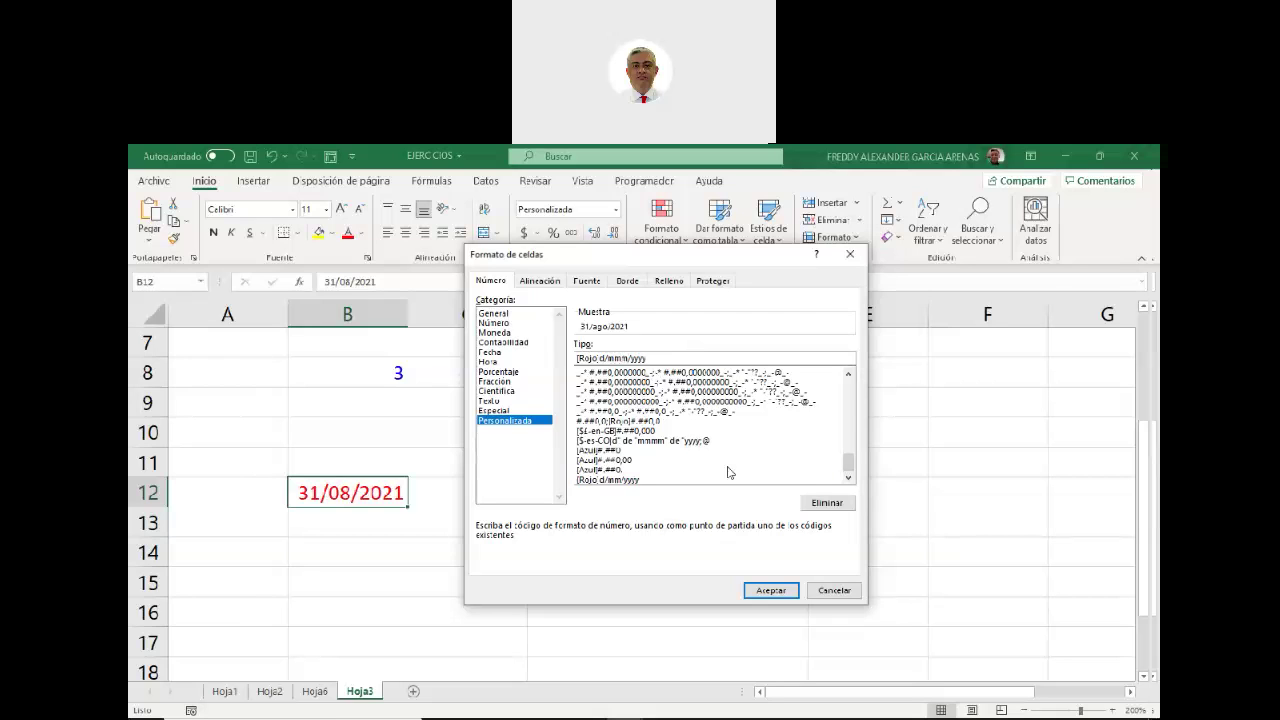
{"action": "left_click", "coordinate": [771, 590]}
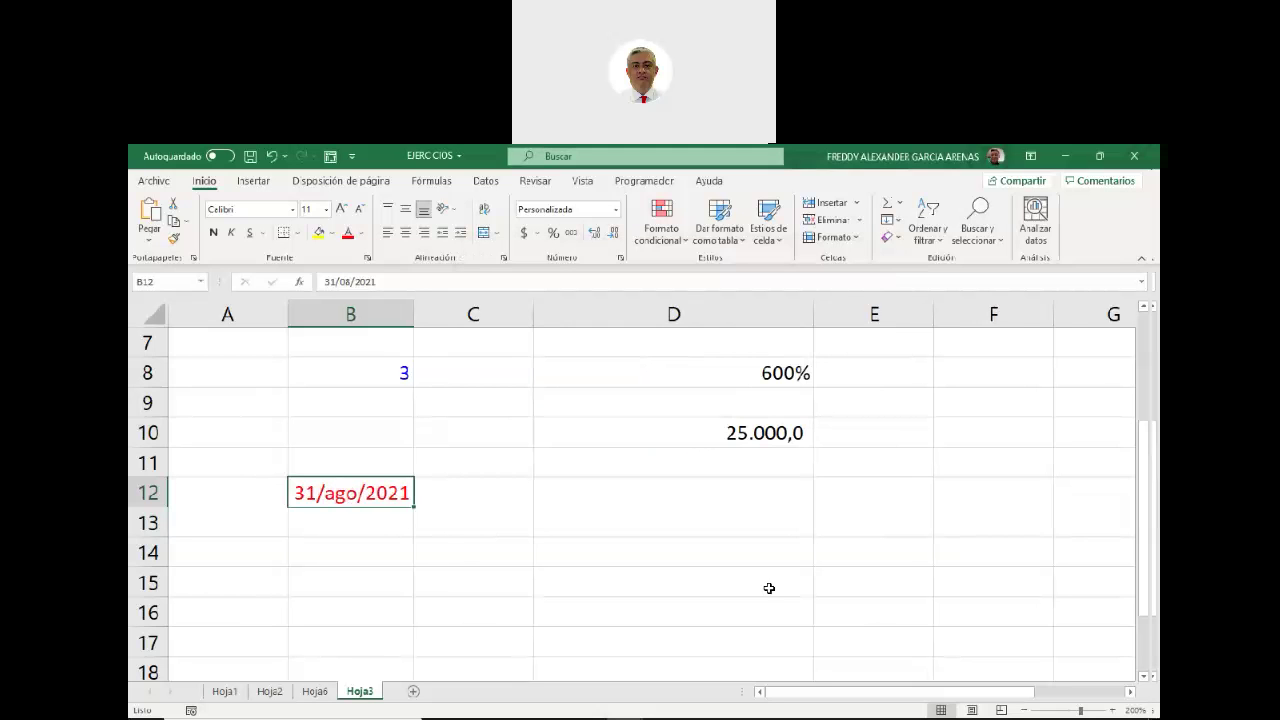
Widen column B and change cell B12's custom format to [Rojo]d/mmmm/yyyy for the full month name.
{"action": "left_click_drag", "start_coordinate": [414, 316], "coordinate": [469, 315]}
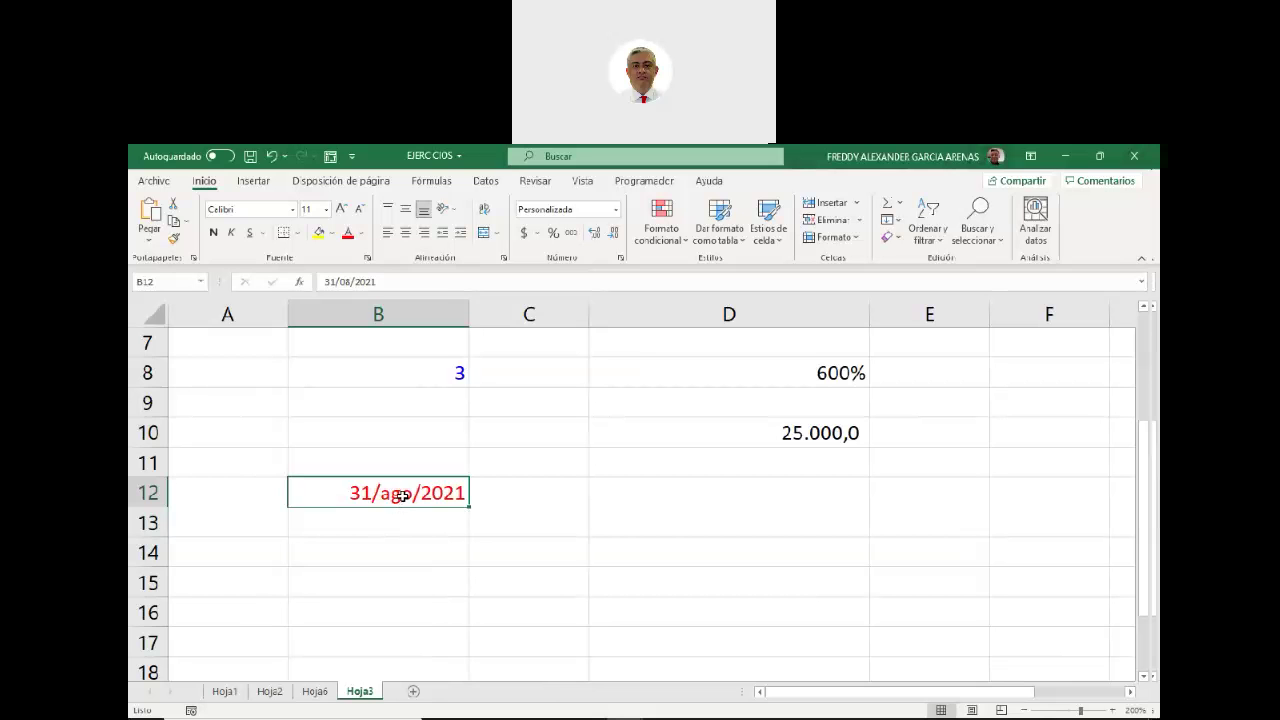
{"action": "left_click", "coordinate": [615, 210]}
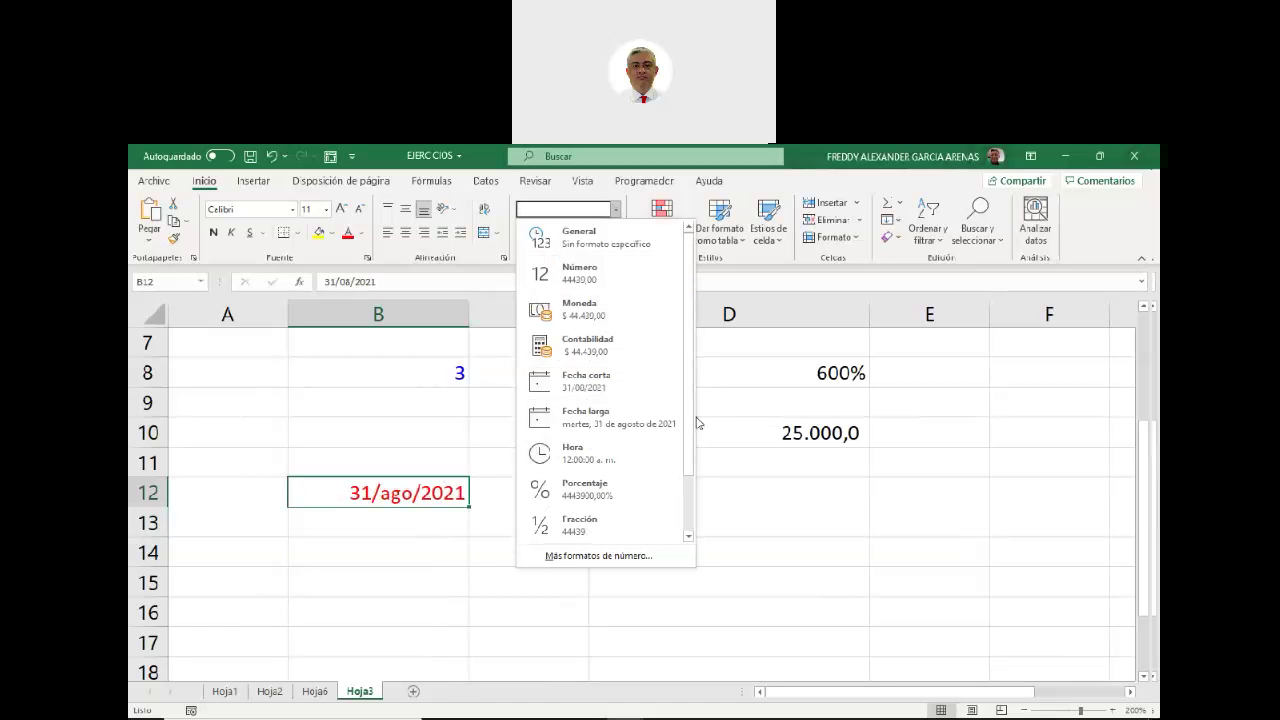
{"action": "key", "text": "Escape"}
{"action": "left_click", "coordinate": [620, 257]}
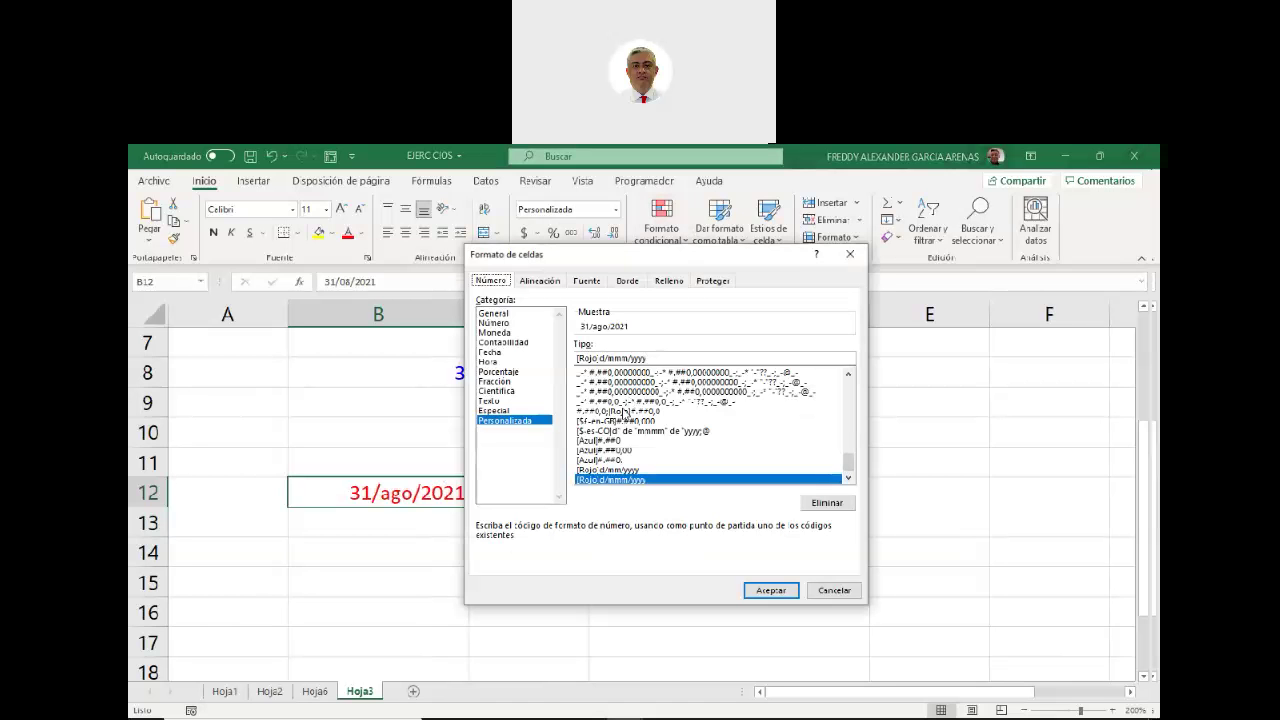
{"action": "left_click_drag", "start_coordinate": [660, 257], "coordinate": [720, 257]}
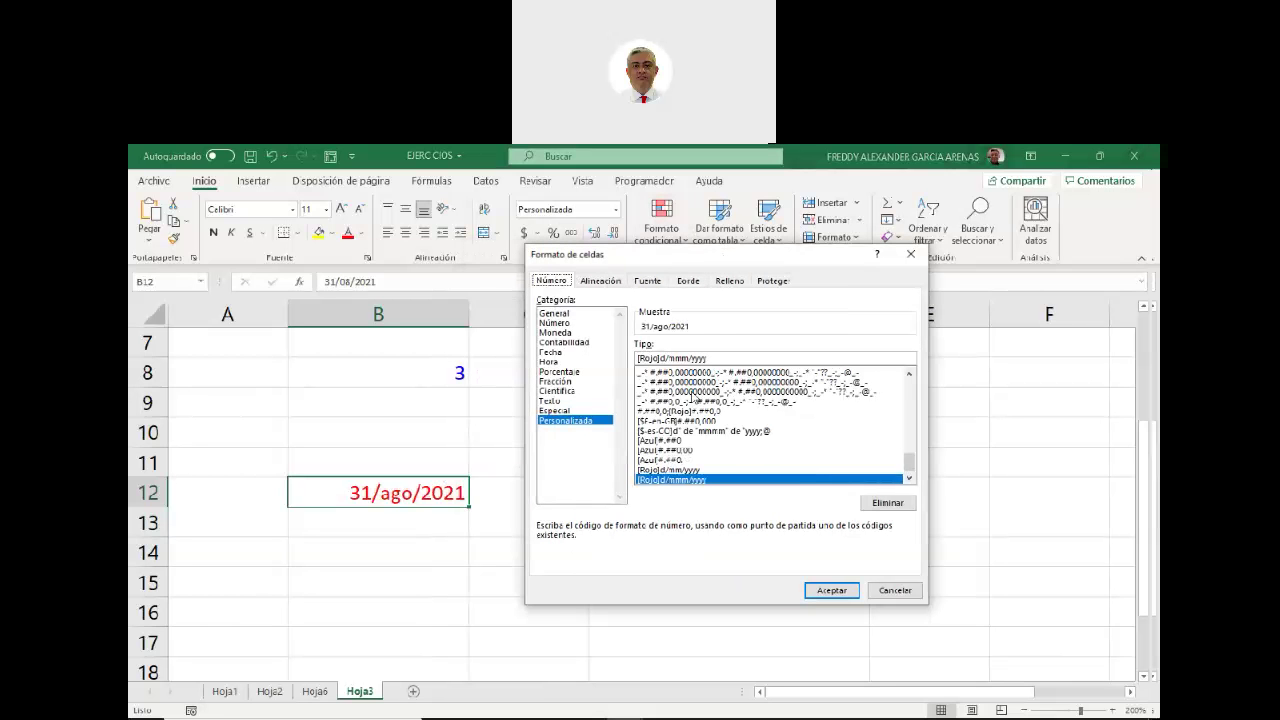
{"action": "left_click", "coordinate": [682, 357]}
{"action": "type", "text": "m"}
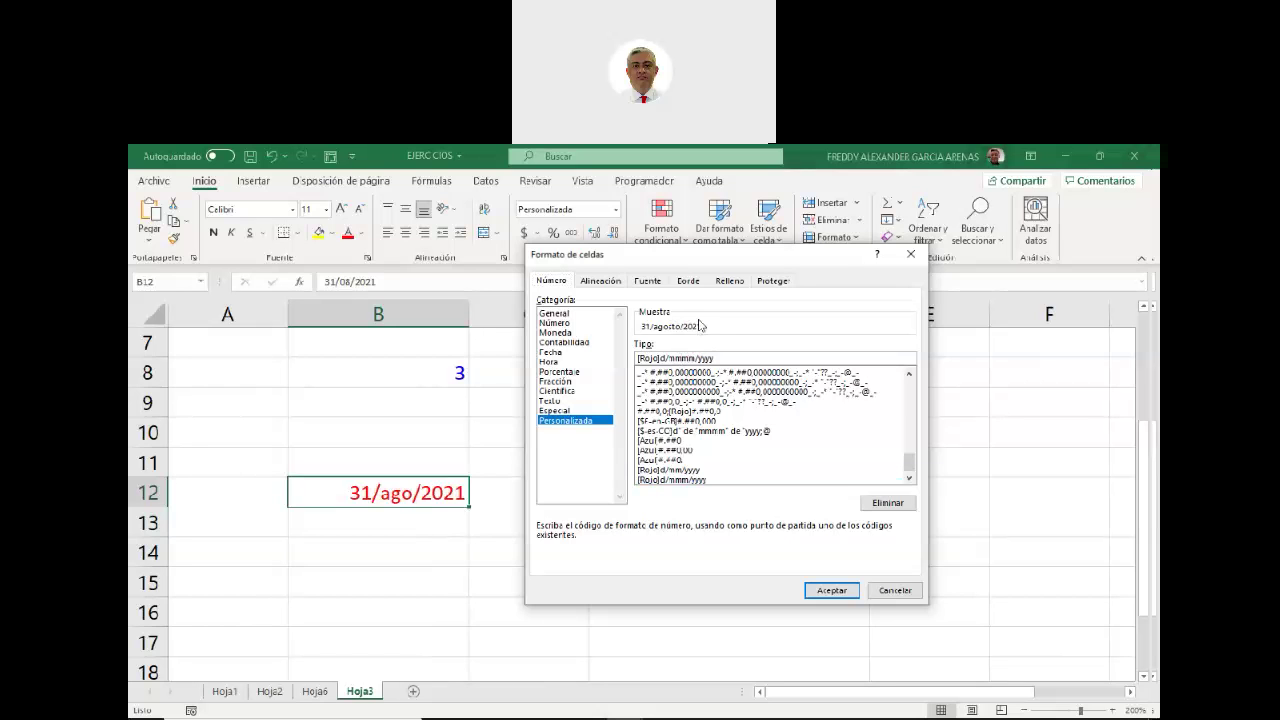
{"action": "left_click", "coordinate": [832, 591]}
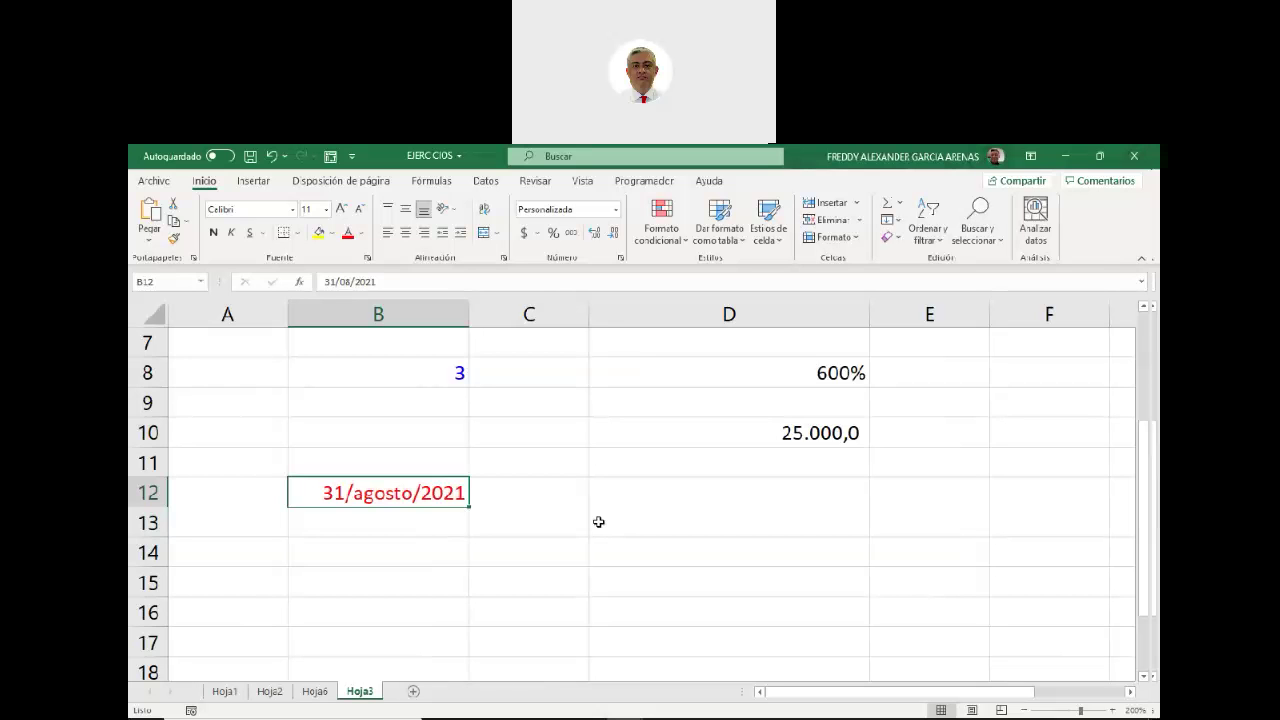
Examine the Personalizada codes for cell B12, preview [$-x-systime]h:mm:ss AM/PM and close the format settings without changes.
{"action": "left_click", "coordinate": [614, 216]}
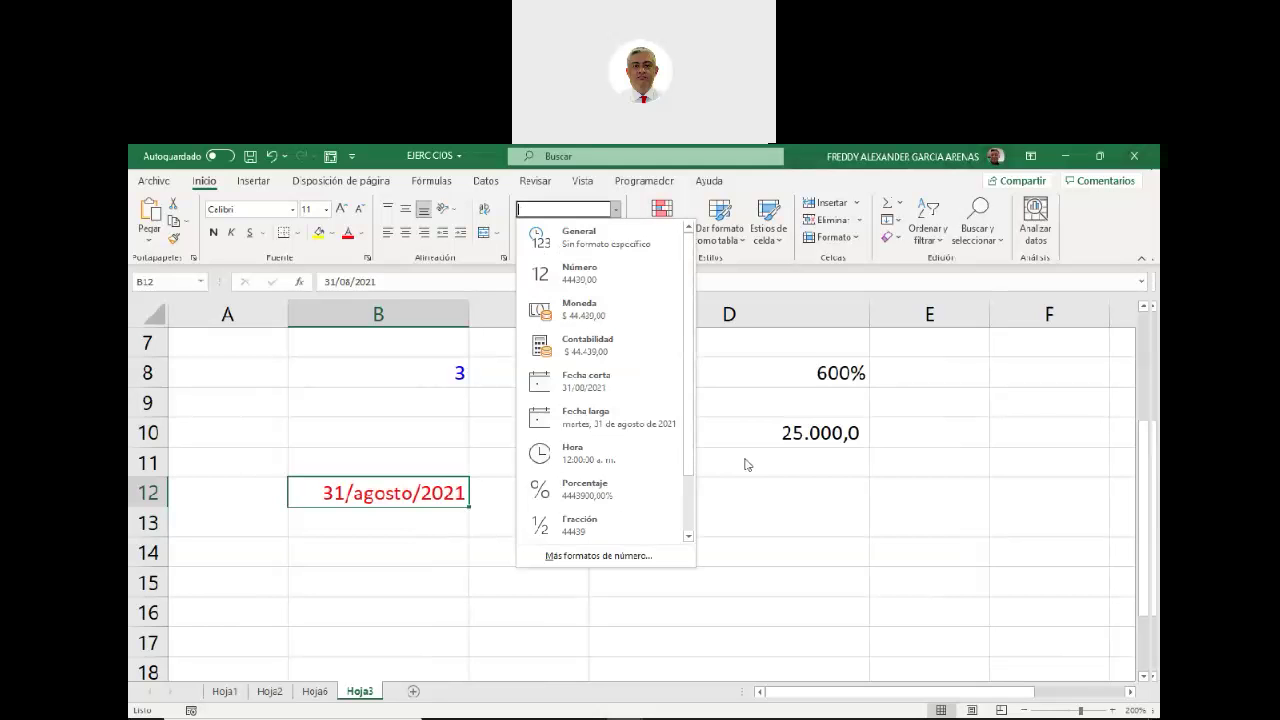
{"action": "key", "text": "Escape"}
{"action": "left_click", "coordinate": [620, 257]}
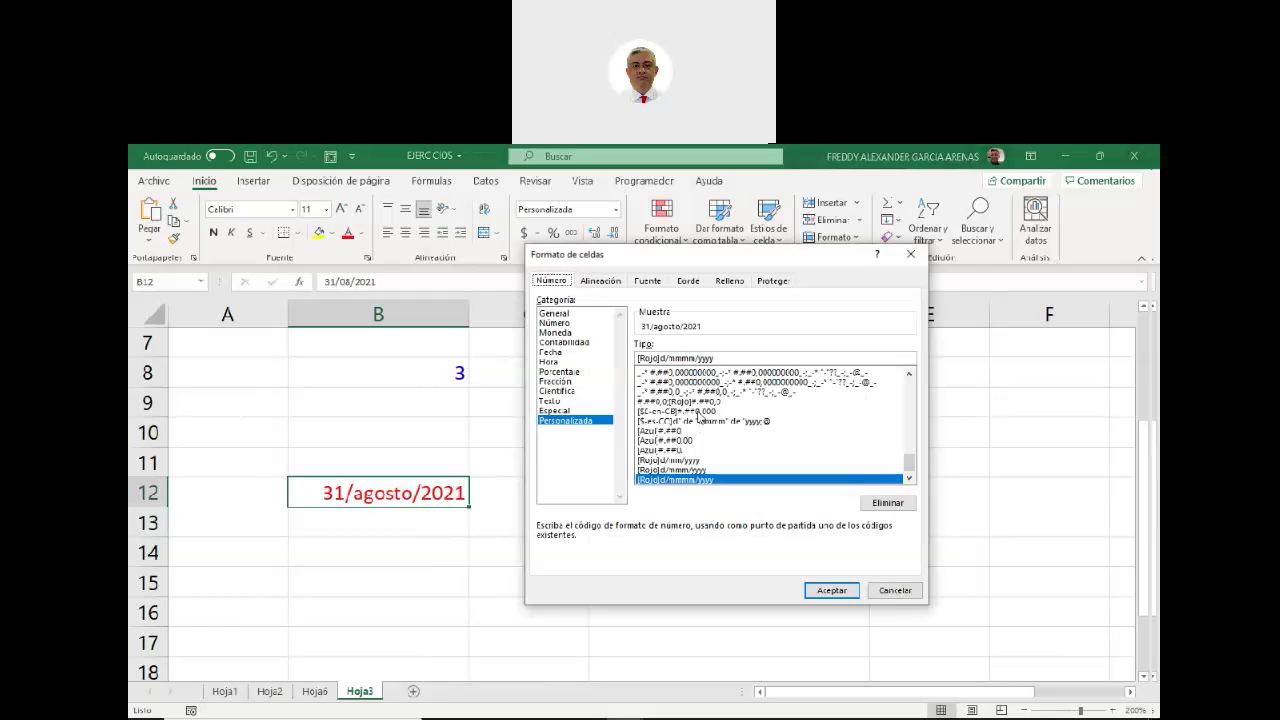
{"action": "scroll", "coordinate": [700, 462], "scroll_direction": "up", "scroll_amount": 2}
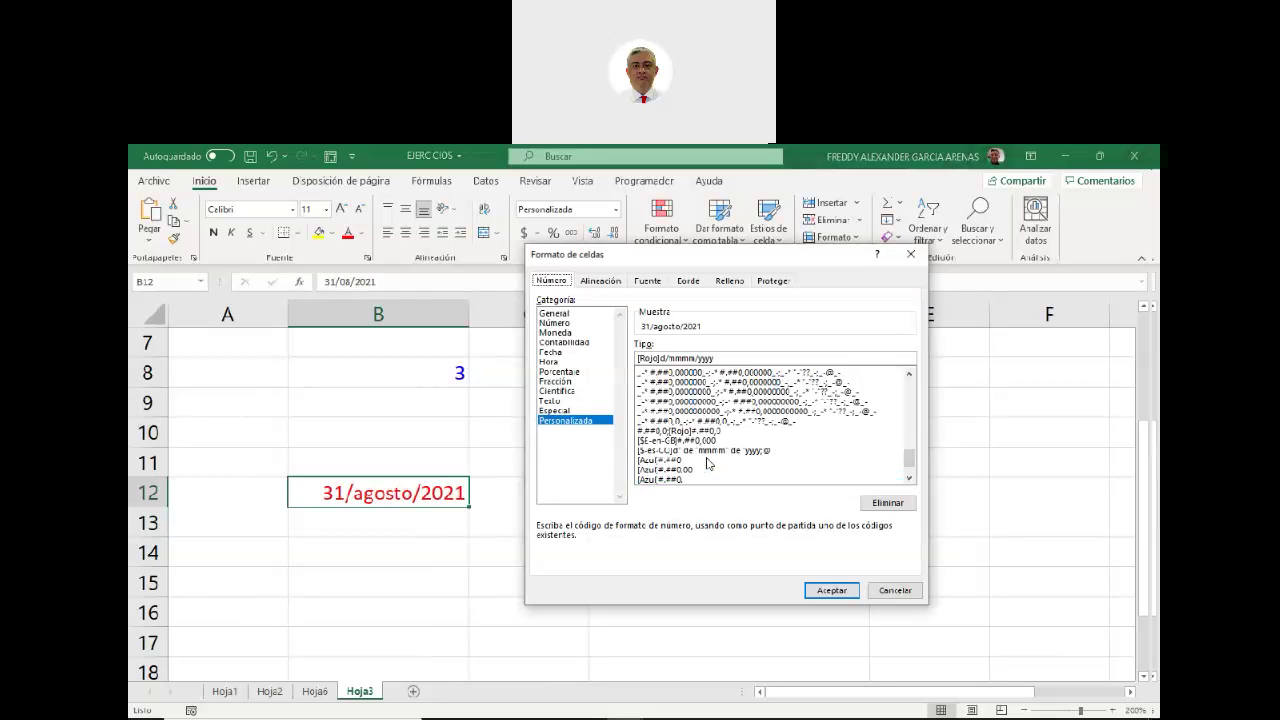
{"action": "scroll", "coordinate": [708, 462], "scroll_direction": "up", "scroll_amount": 3}
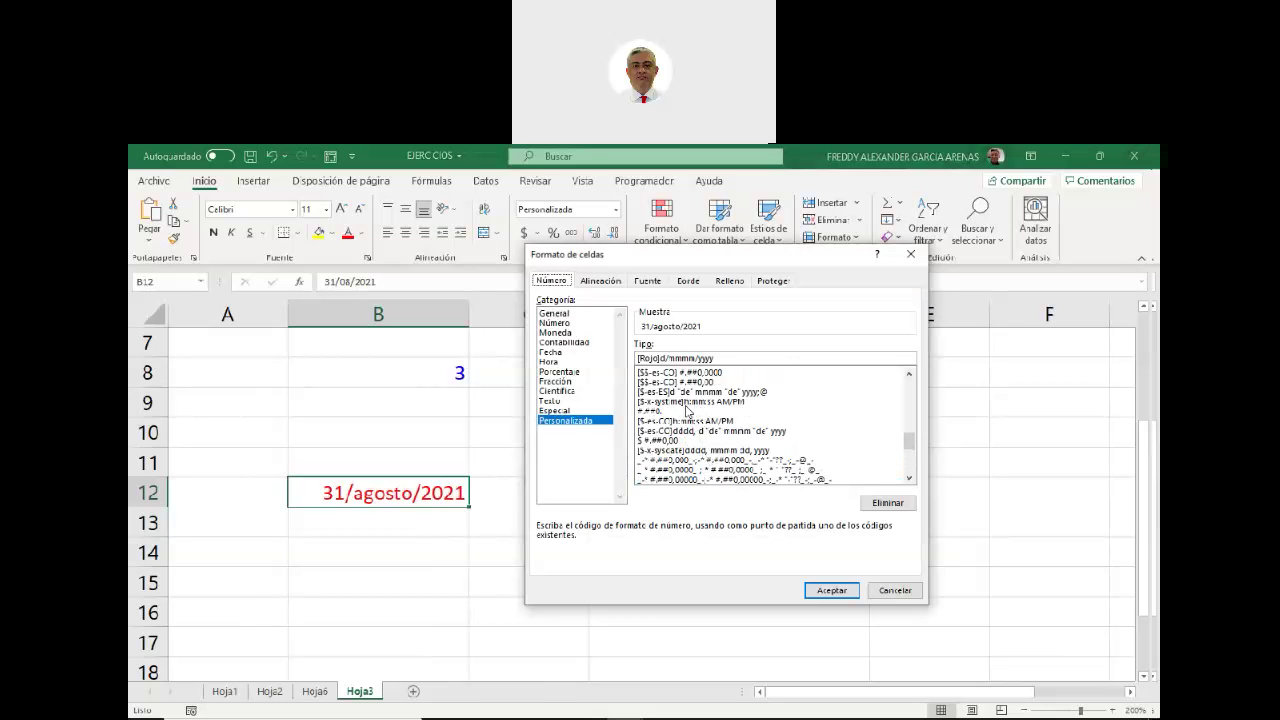
{"action": "left_click", "coordinate": [695, 402]}
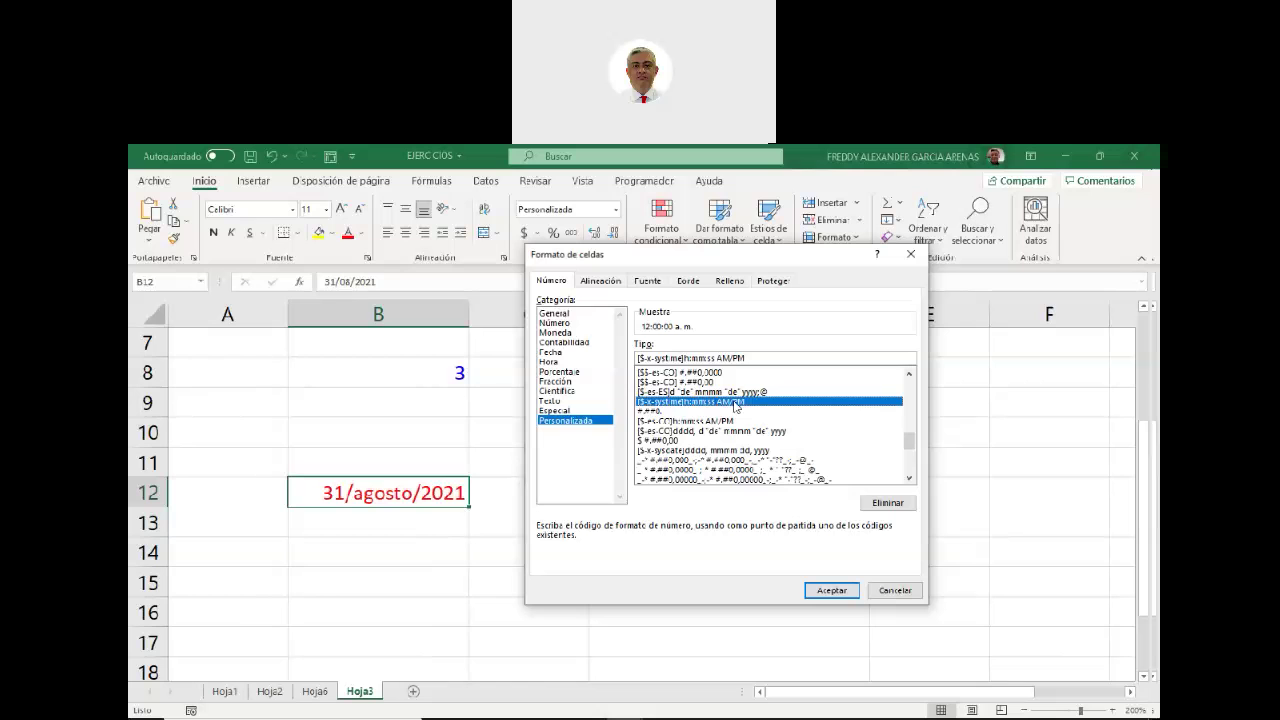
{"action": "left_click", "coordinate": [895, 589]}
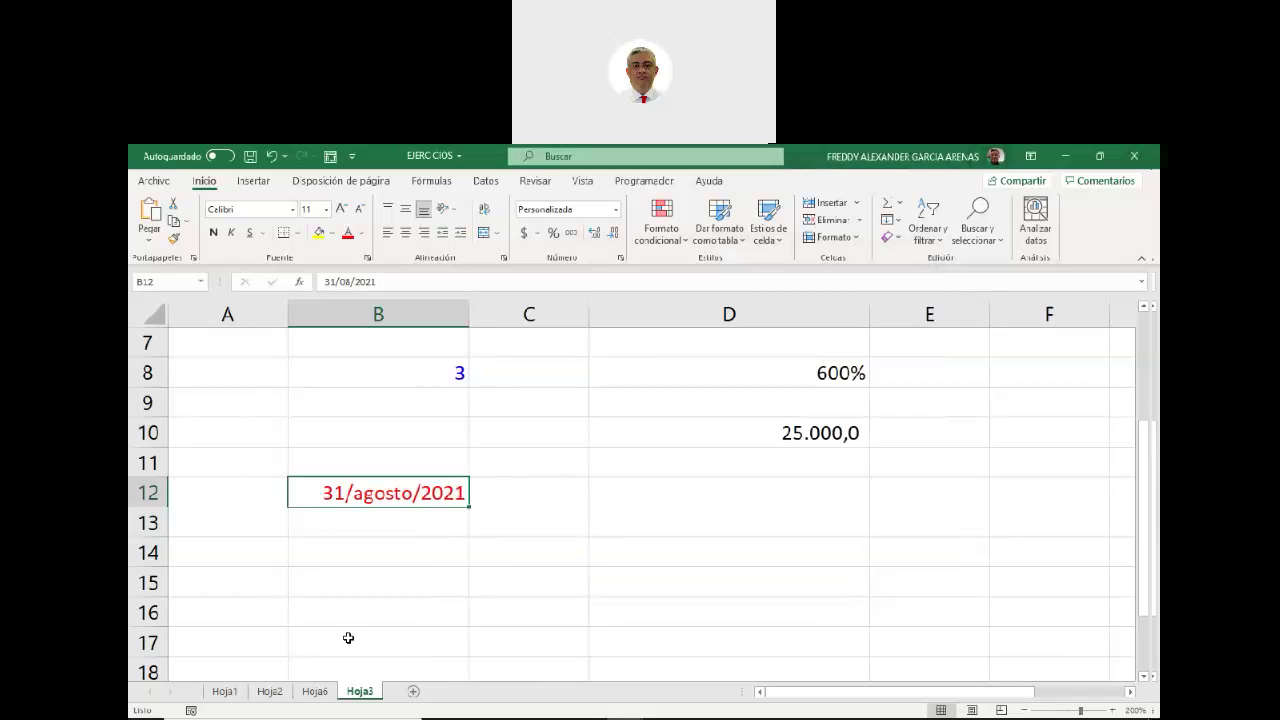
Open sheet Hoja1 and compare its page layout view with its normal view.
{"action": "left_click", "coordinate": [270, 691]}
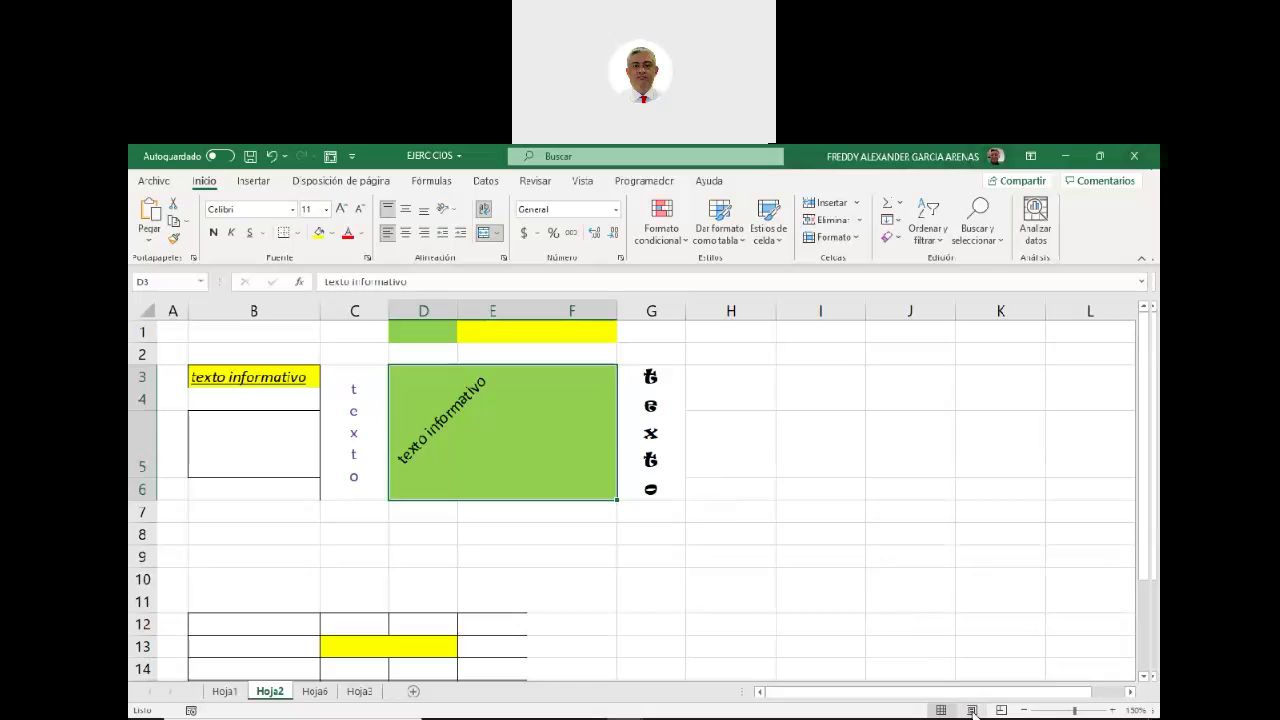
{"action": "left_click", "coordinate": [230, 693]}
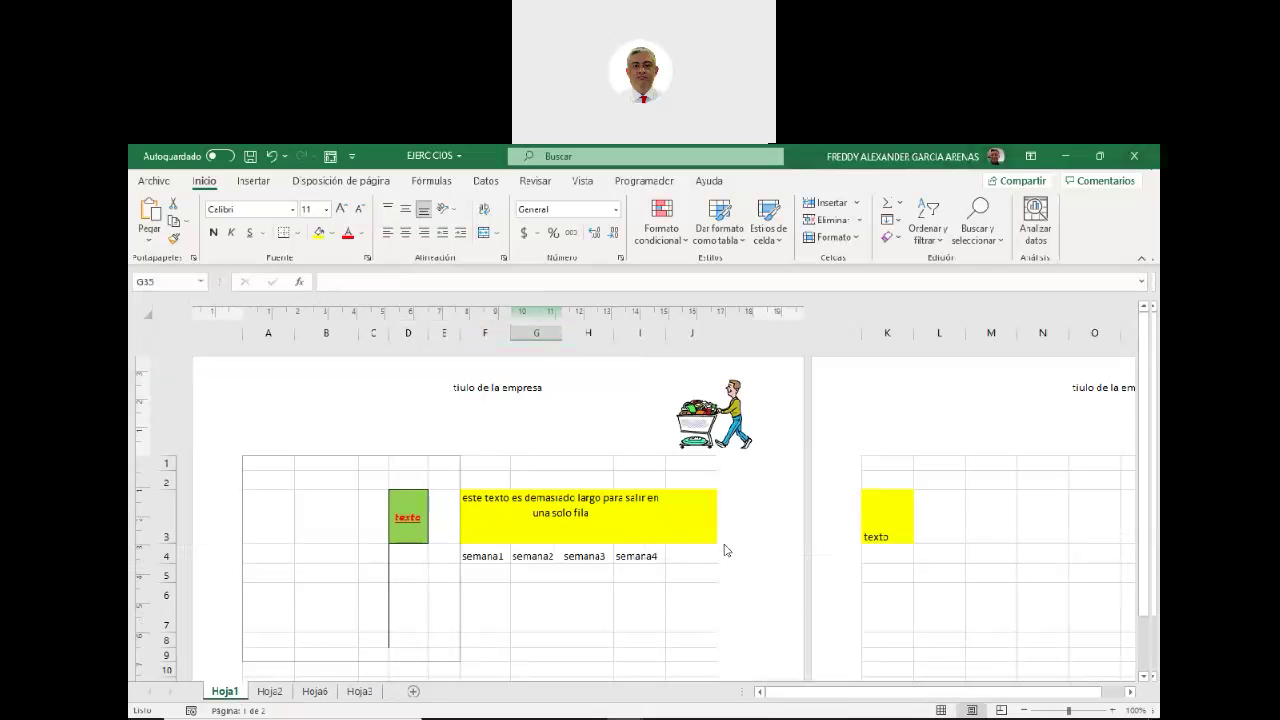
{"action": "left_click", "coordinate": [973, 710]}
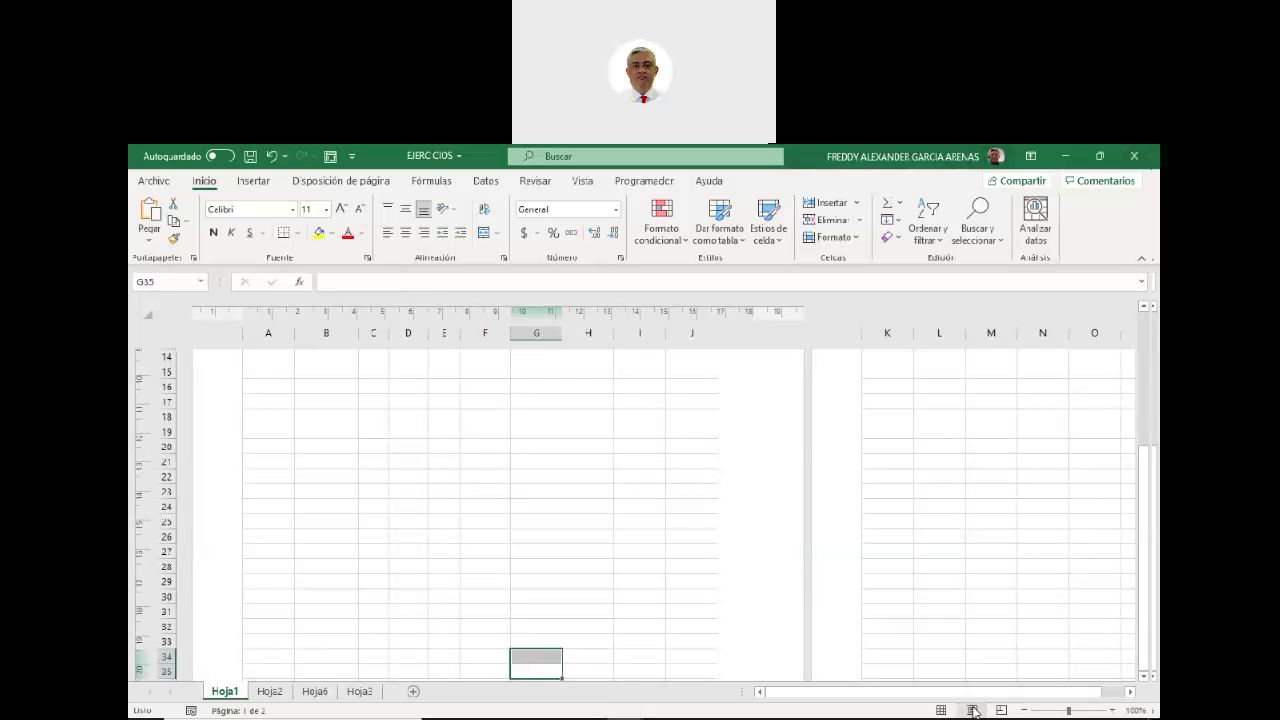
{"action": "left_click", "coordinate": [941, 710]}
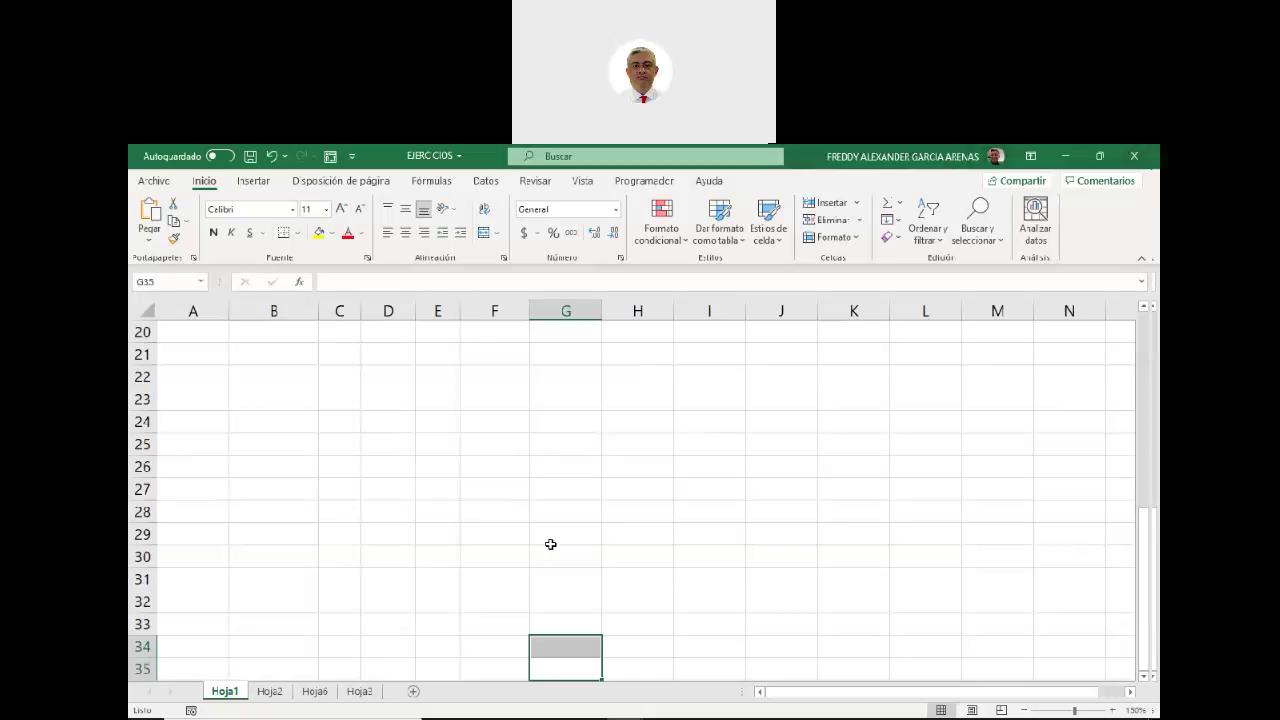
{"action": "scroll", "coordinate": [550, 548], "scroll_direction": "up", "scroll_amount": 5}
{"action": "scroll", "coordinate": [550, 548], "scroll_direction": "up", "scroll_amount": 2}
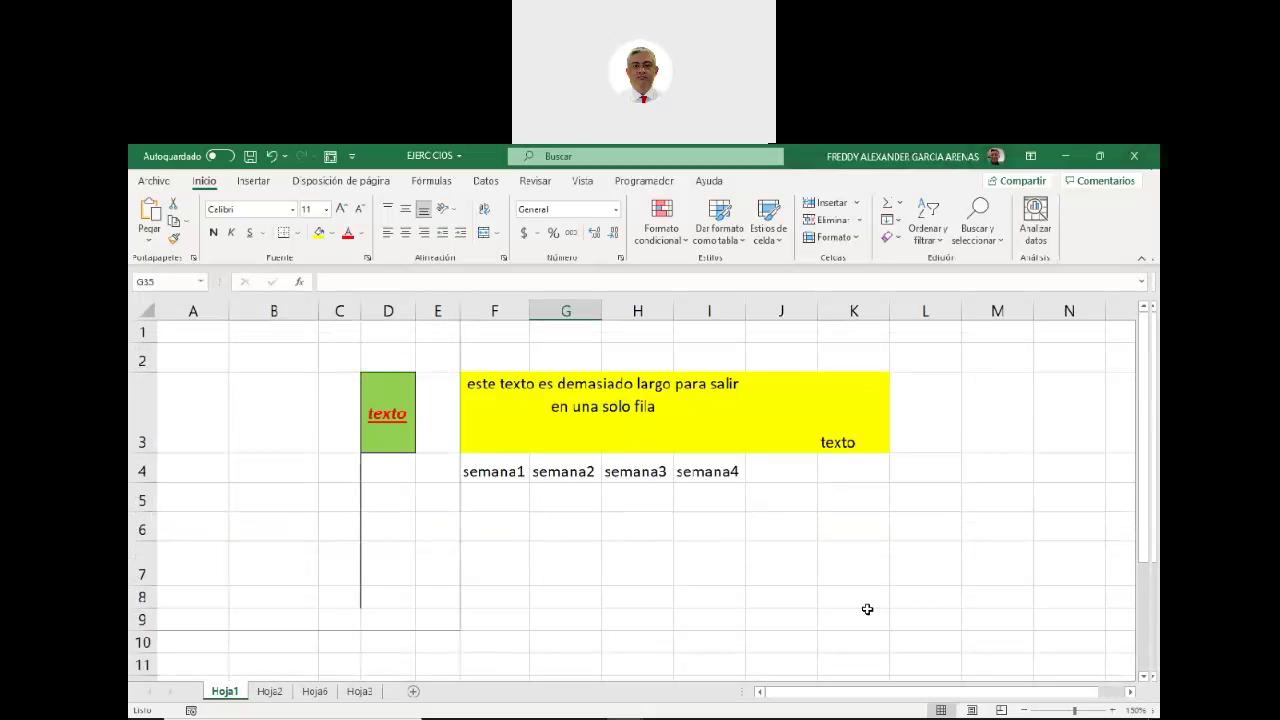
Show Hoja1 in page layout view and insert the current date in the left section of its header.
{"action": "left_click", "coordinate": [972, 710]}
{"action": "scroll", "coordinate": [691, 569], "scroll_direction": "up", "scroll_amount": 5}
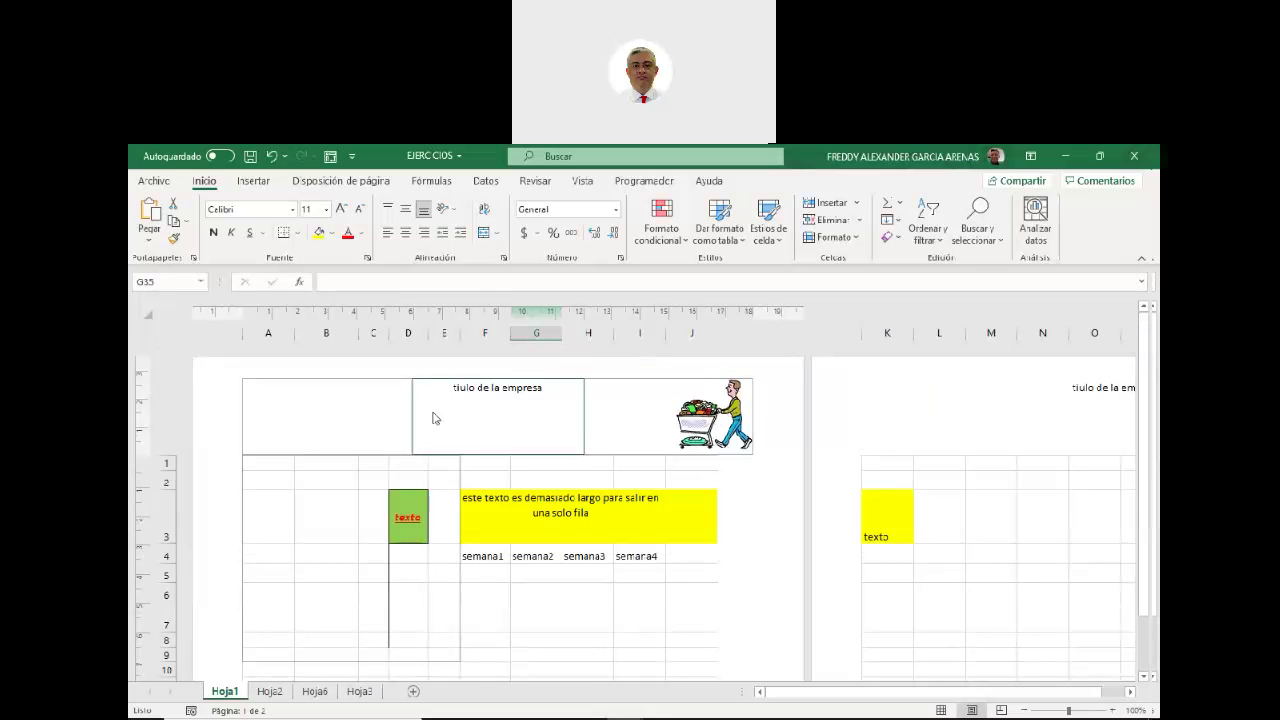
{"action": "left_click", "coordinate": [328, 407]}
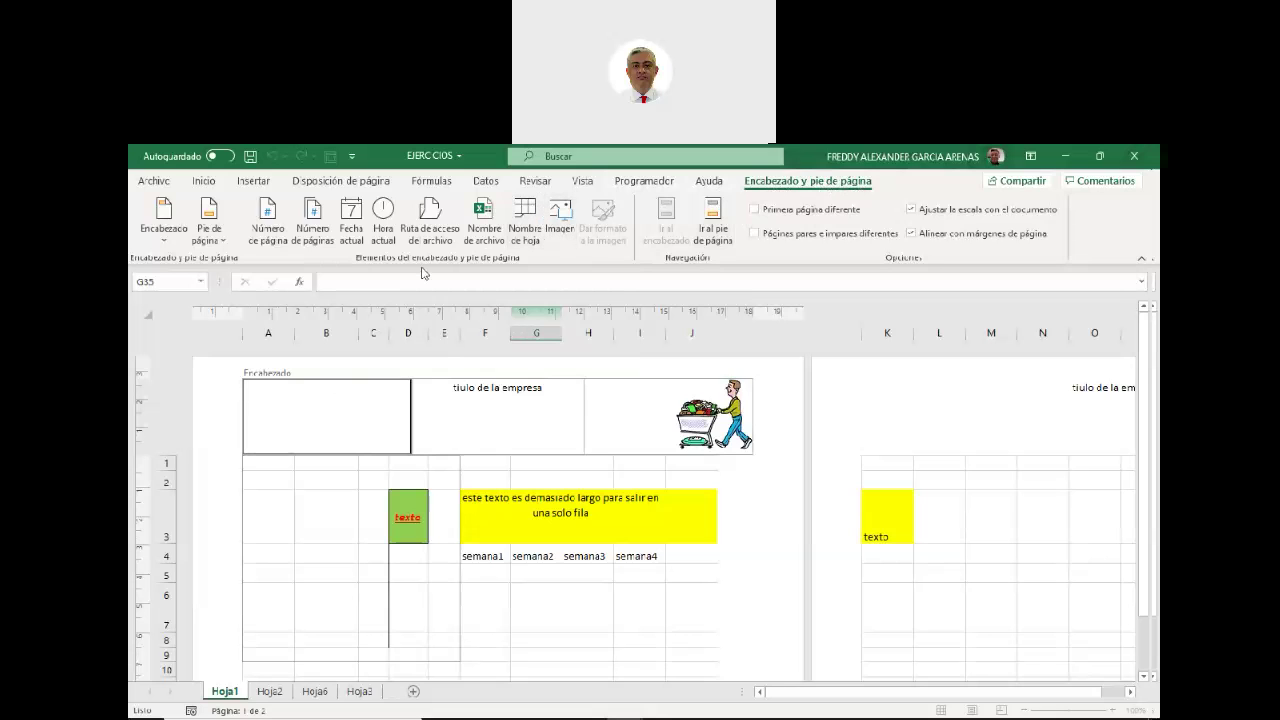
{"action": "left_click", "coordinate": [354, 238]}
{"action": "left_click", "coordinate": [330, 509]}
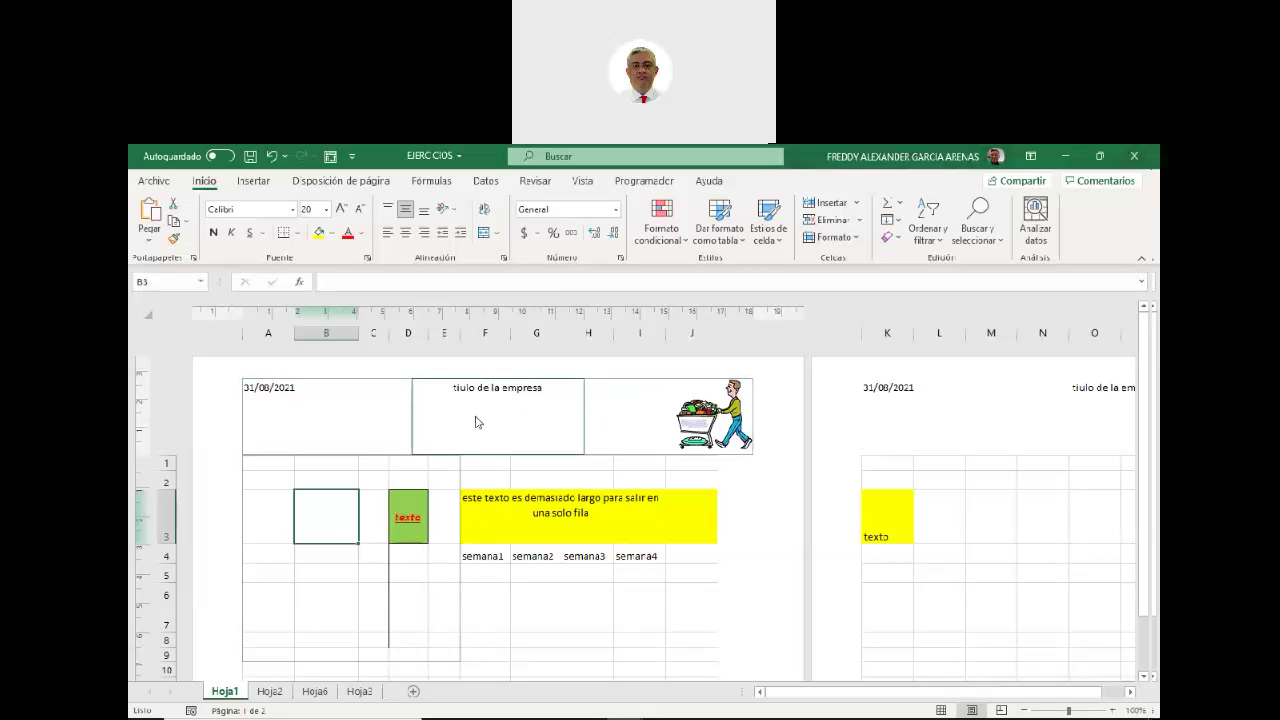
Enter "fax de la empresa , la direccion" in the centre section of Hoja1's page footer.
{"action": "scroll", "coordinate": [509, 450], "scroll_direction": "down", "scroll_amount": 8}
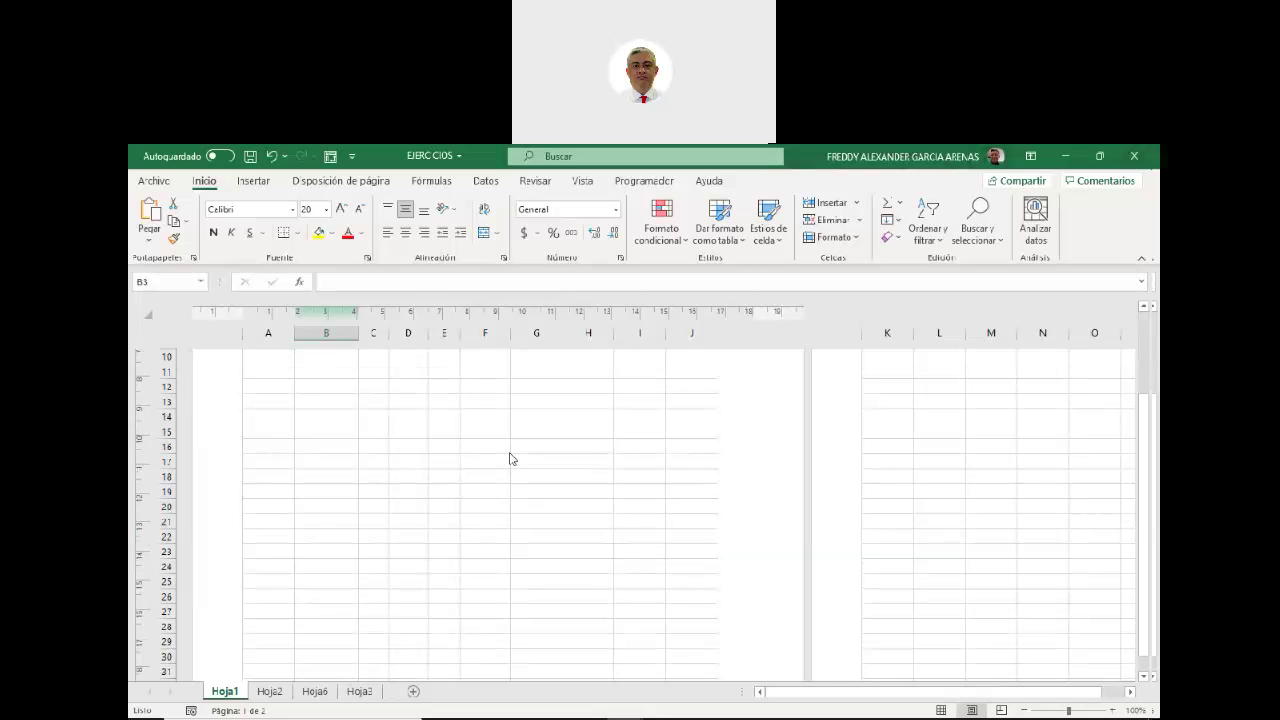
{"action": "scroll", "coordinate": [509, 458], "scroll_direction": "down", "scroll_amount": 1}
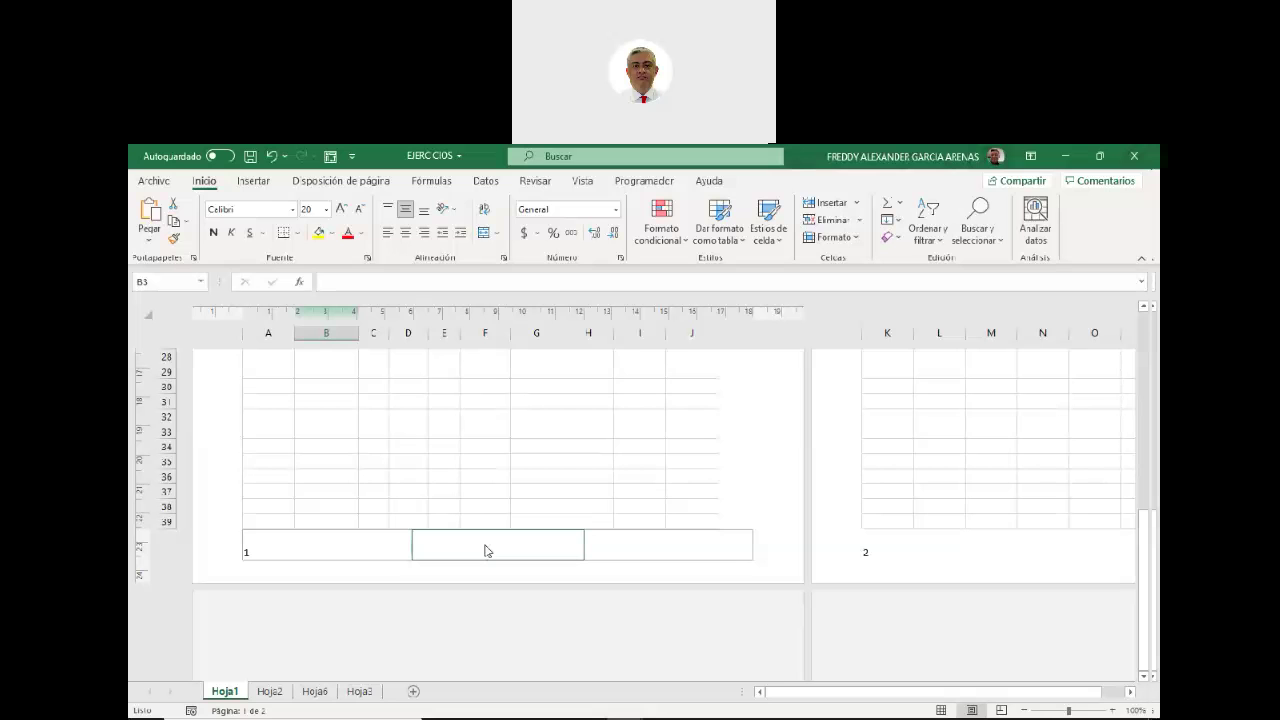
{"action": "left_click", "coordinate": [470, 544]}
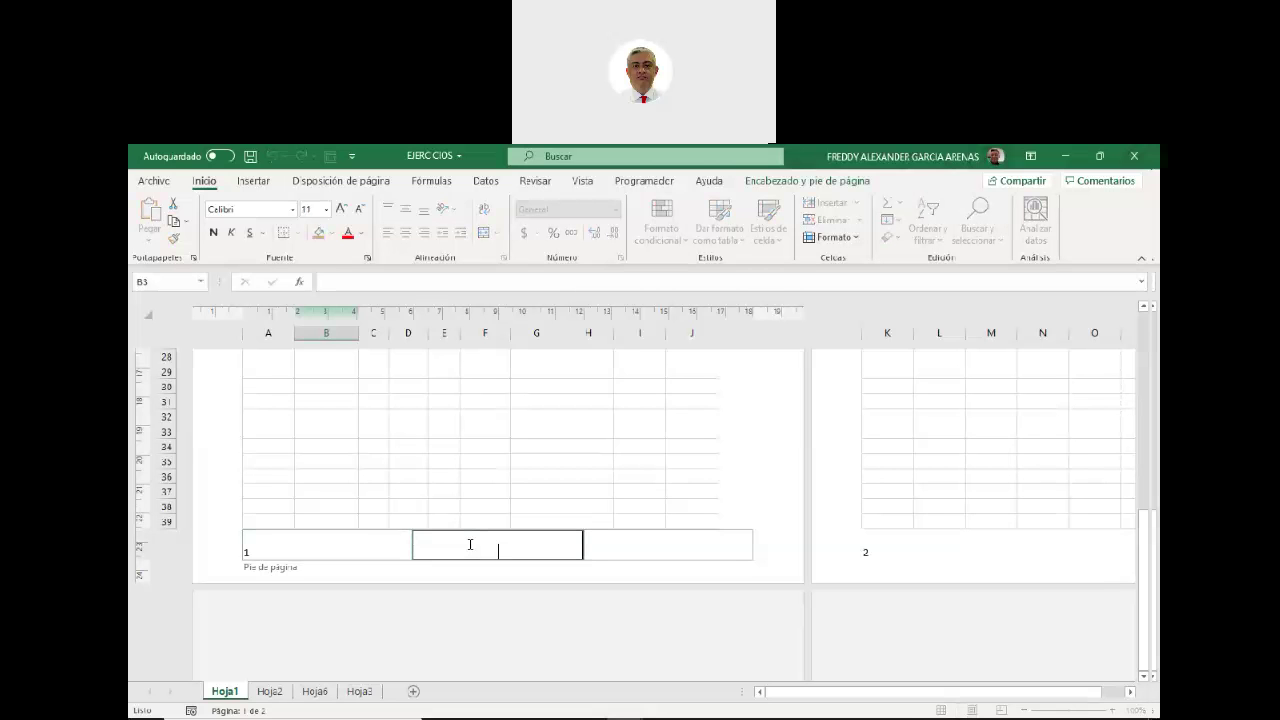
{"action": "type", "text": "fax de la empresa , la direccion"}
{"action": "key", "text": "Escape"}
{"action": "left_click", "coordinate": [569, 490]}
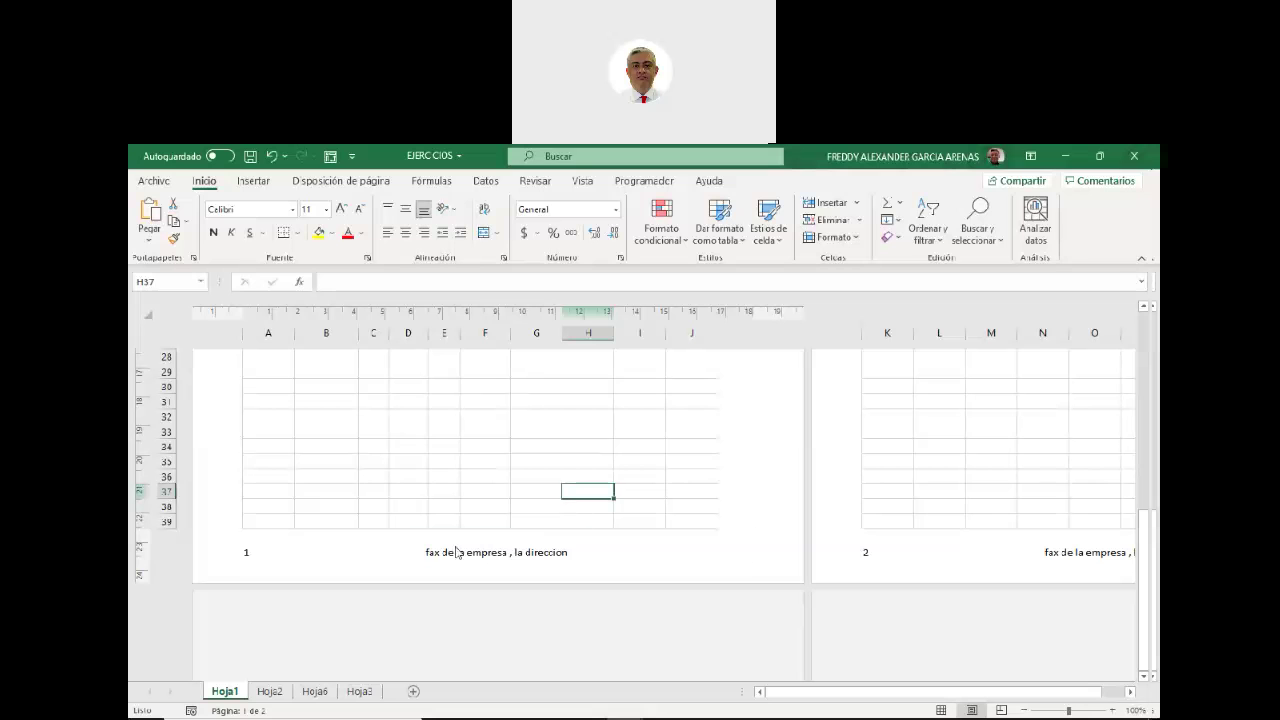
Return Hoja1 to normal view and enter "rdftgyhujik" in cell F7.
{"action": "scroll", "coordinate": [531, 501], "scroll_direction": "up", "scroll_amount": 1}
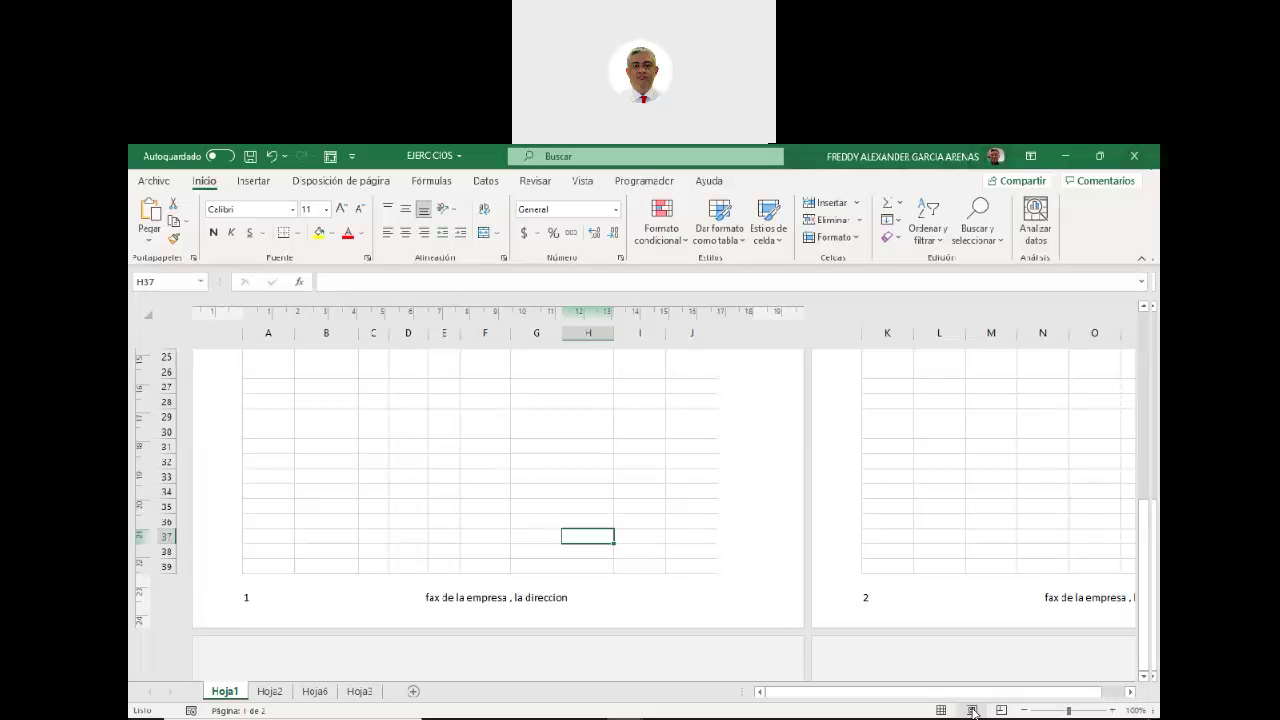
{"action": "left_click", "coordinate": [941, 710]}
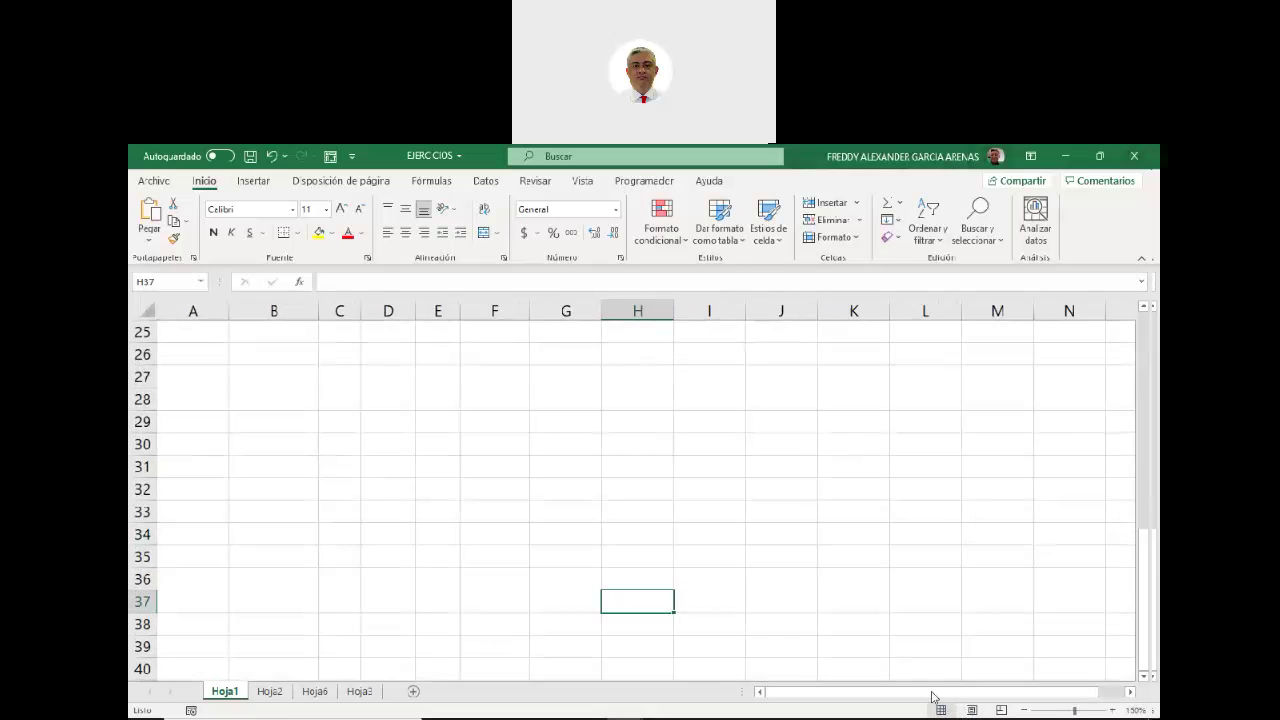
{"action": "scroll", "coordinate": [602, 508], "scroll_direction": "up", "scroll_amount": 8}
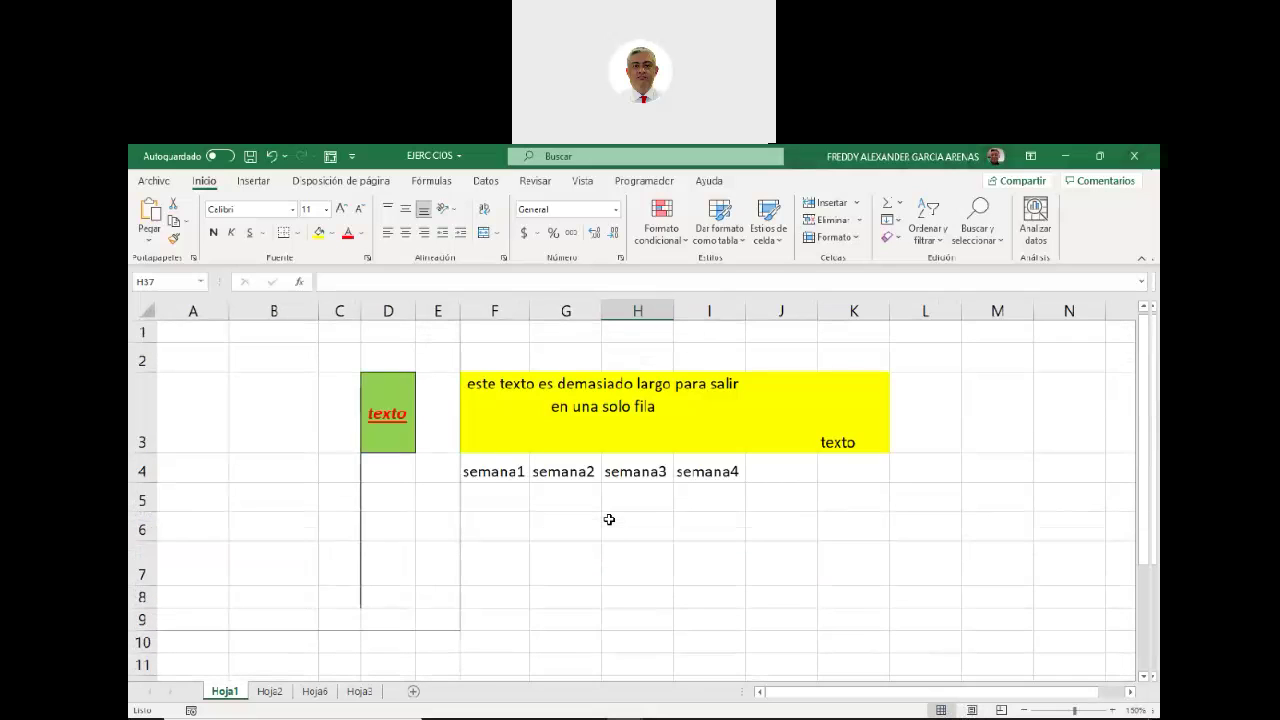
{"action": "left_click", "coordinate": [511, 553]}
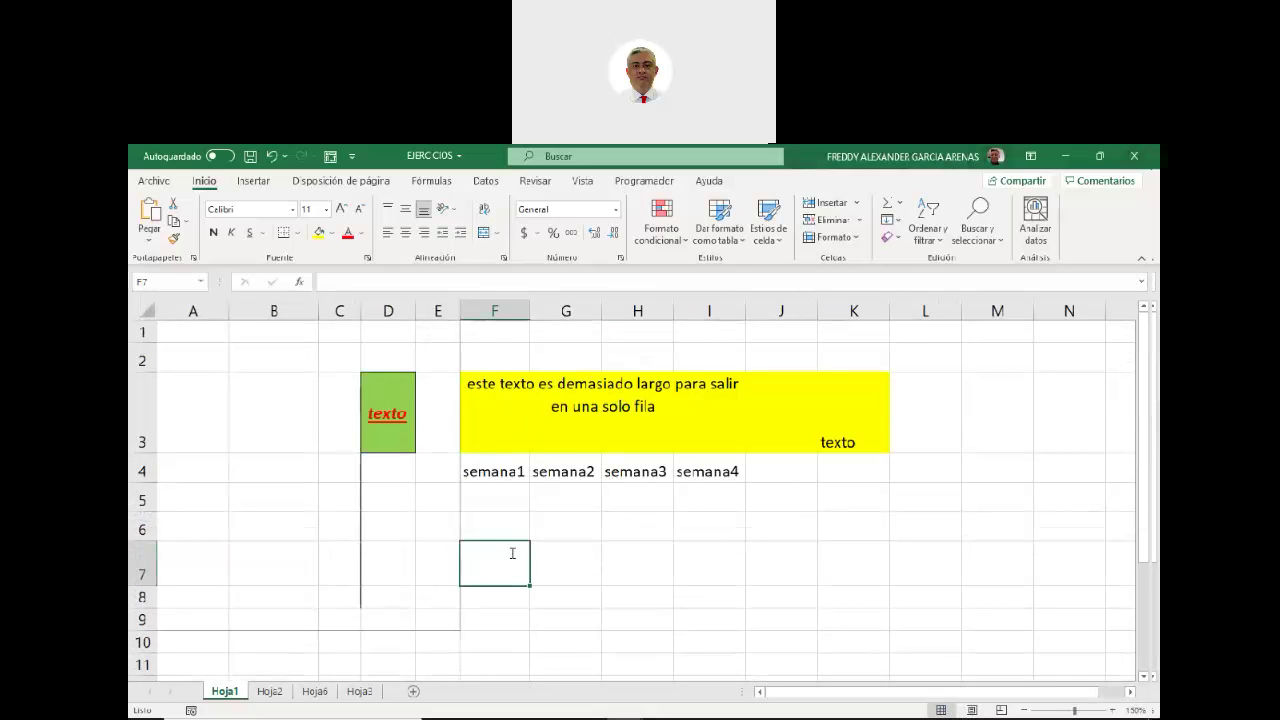
{"action": "type", "text": "rdftgyhujik"}
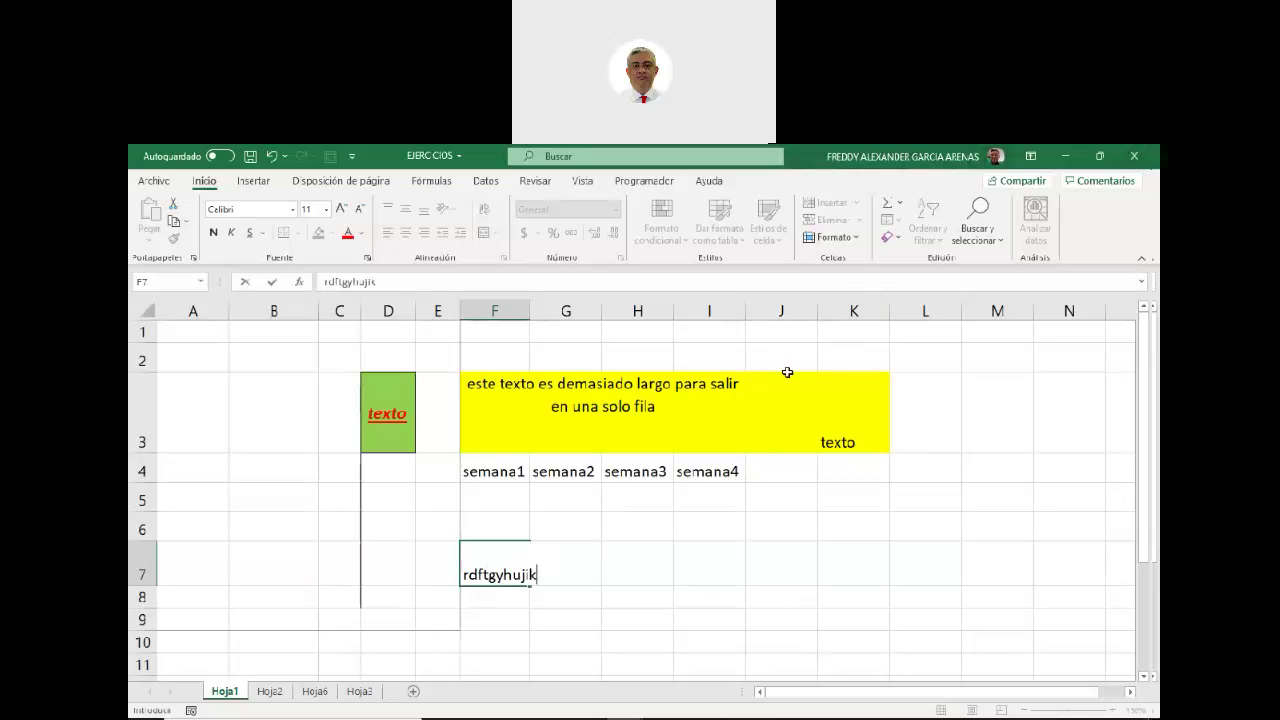
{"action": "left_click", "coordinate": [847, 333]}
{"action": "left_click", "coordinate": [142, 332]}
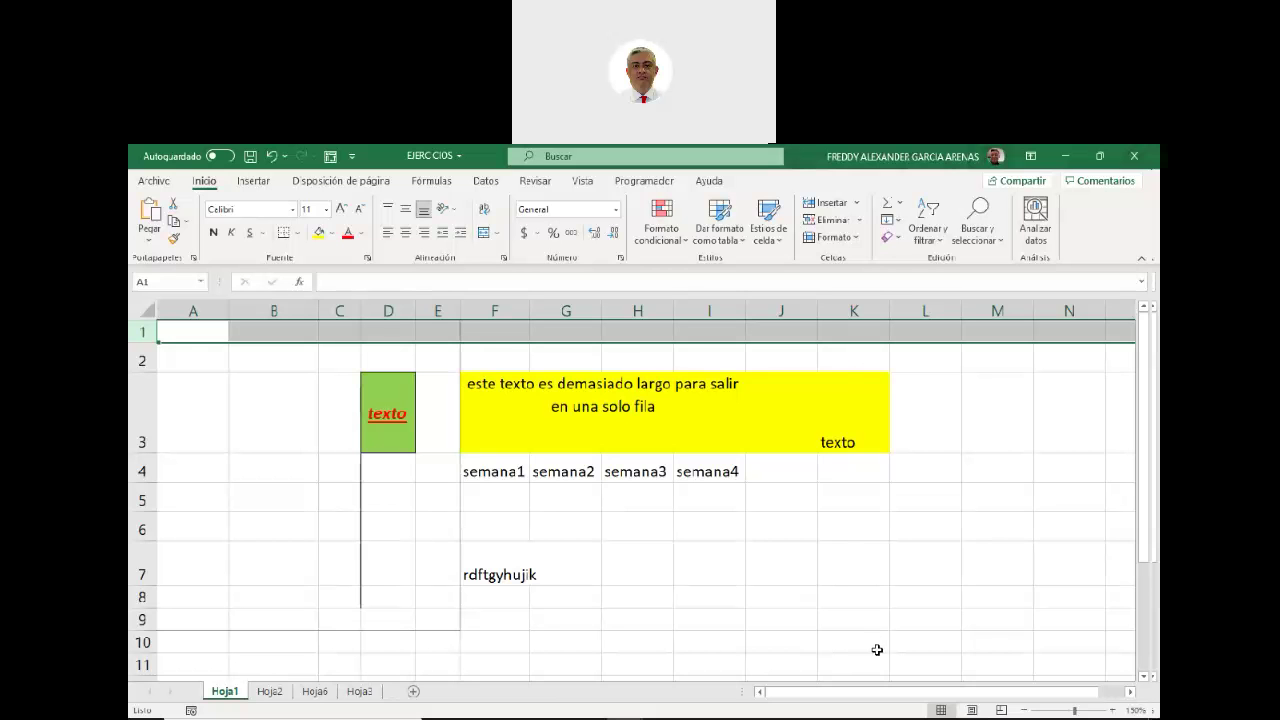
Show Hoja1 in page layout view and open the right section of the first page's footer for editing.
{"action": "left_click", "coordinate": [972, 710]}
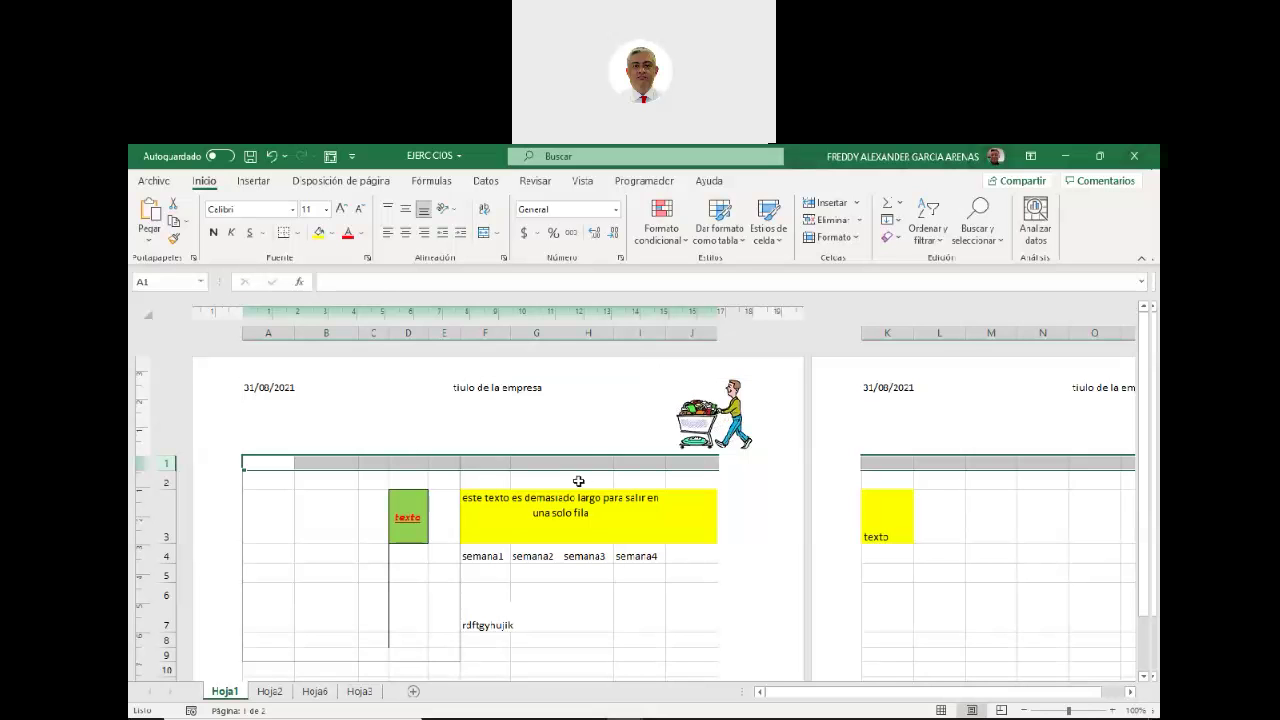
{"action": "scroll", "coordinate": [575, 482], "scroll_direction": "down", "scroll_amount": 6}
{"action": "scroll", "coordinate": [575, 482], "scroll_direction": "down", "scroll_amount": 3}
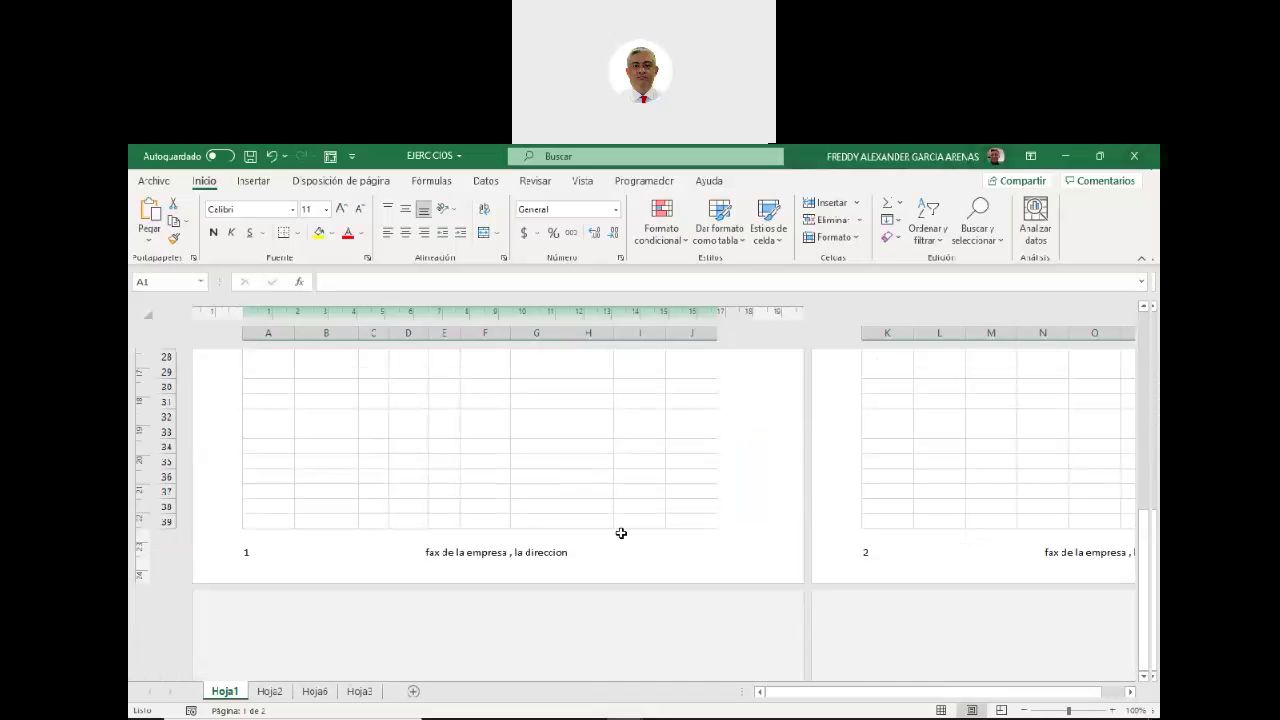
{"action": "left_click", "coordinate": [650, 547]}
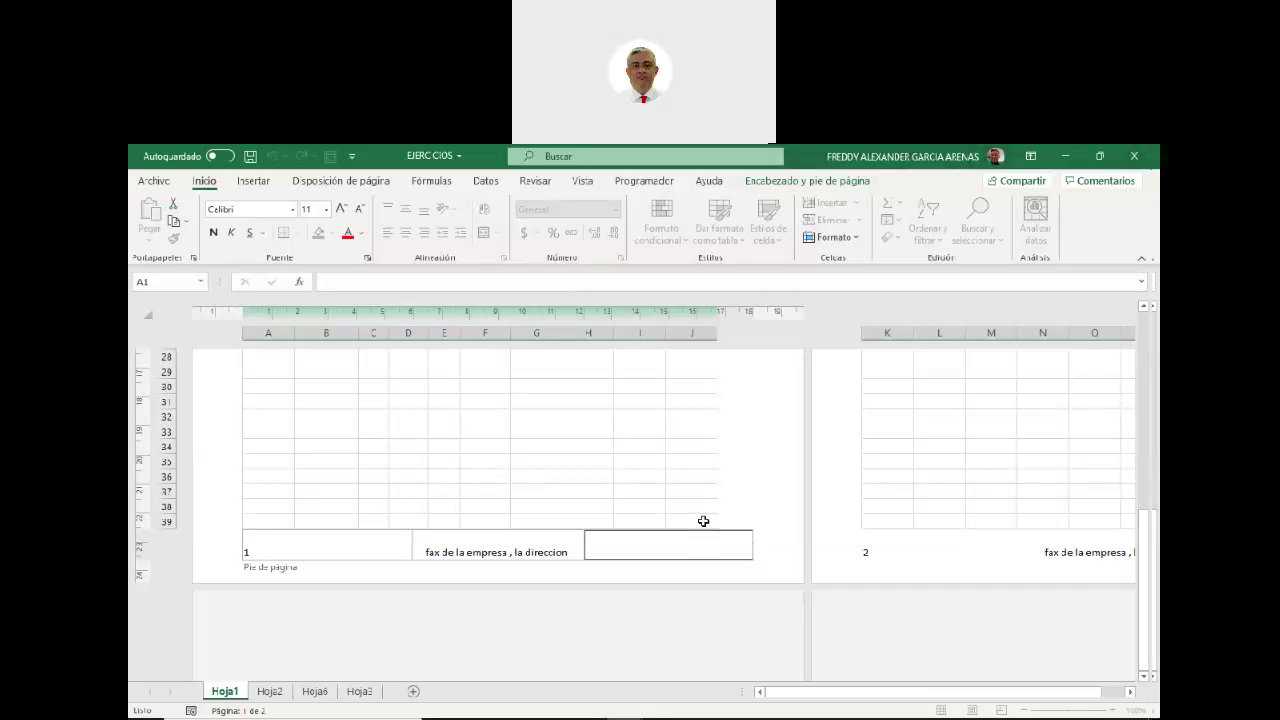
Search Bing images for "colsubsidio" and insert the Colsubsidio logo in the right section of the page footer.
{"action": "left_click", "coordinate": [782, 182]}
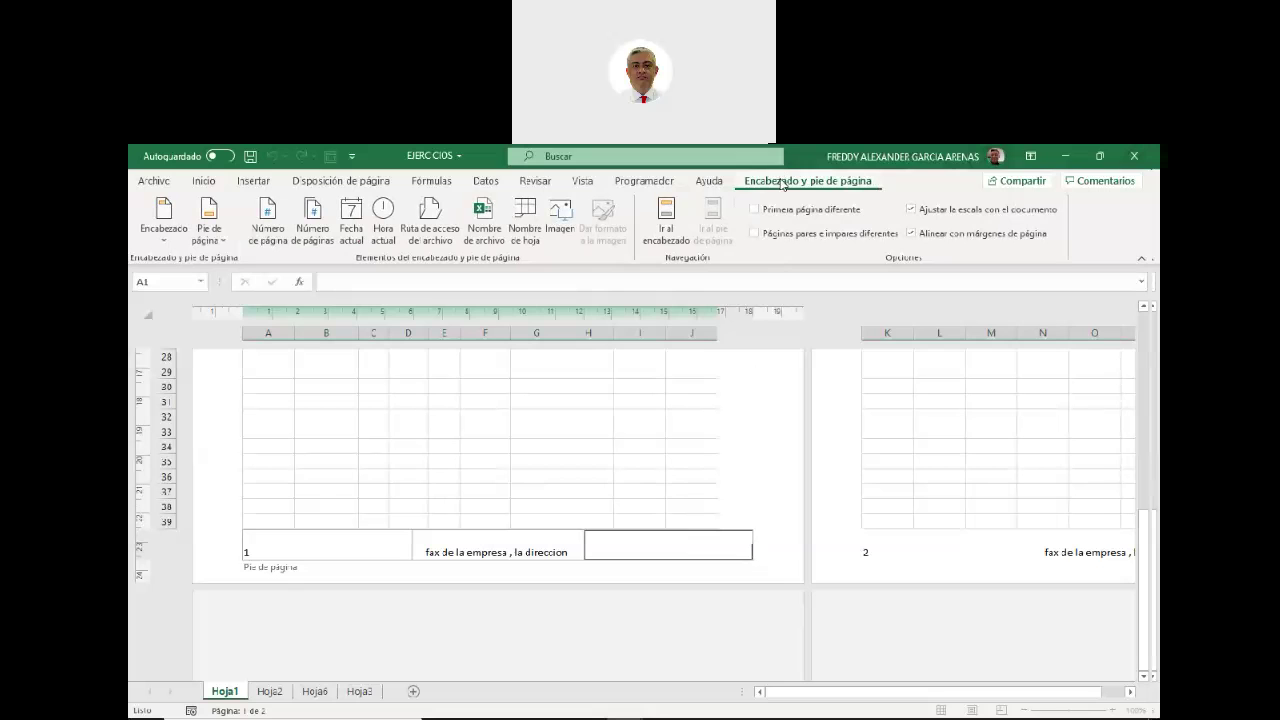
{"action": "left_click", "coordinate": [558, 232]}
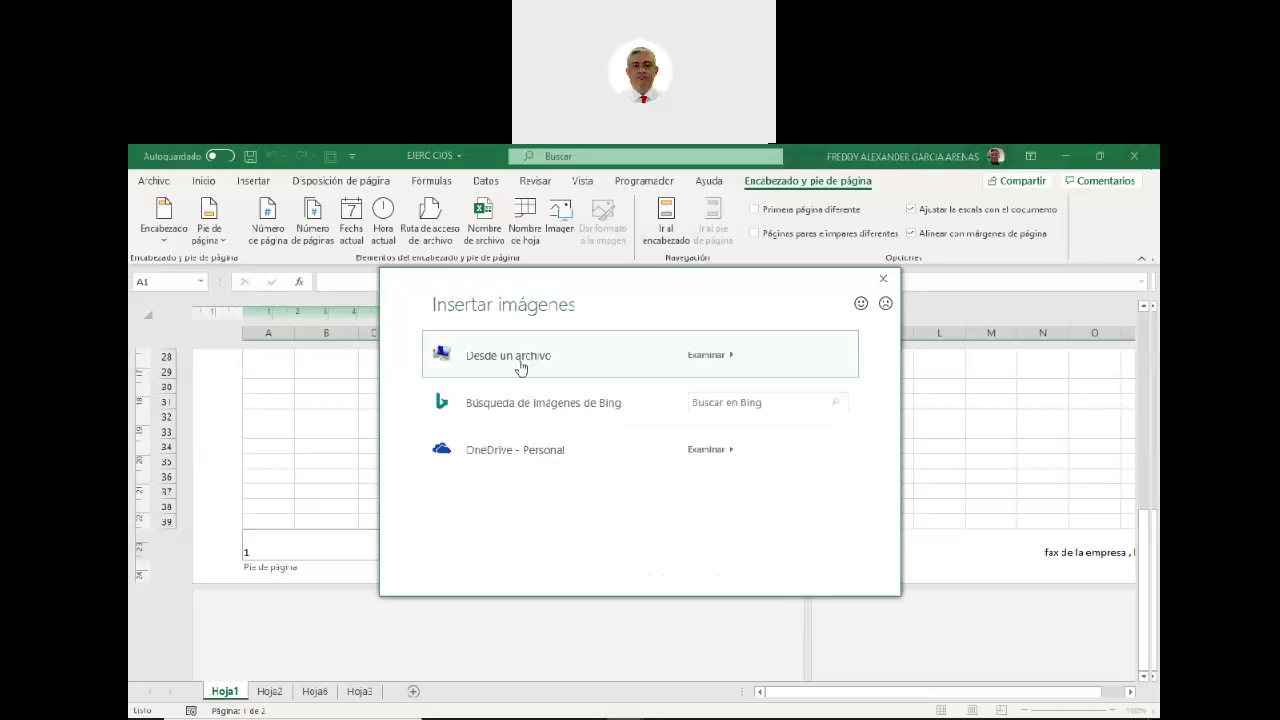
{"action": "left_click", "coordinate": [776, 400]}
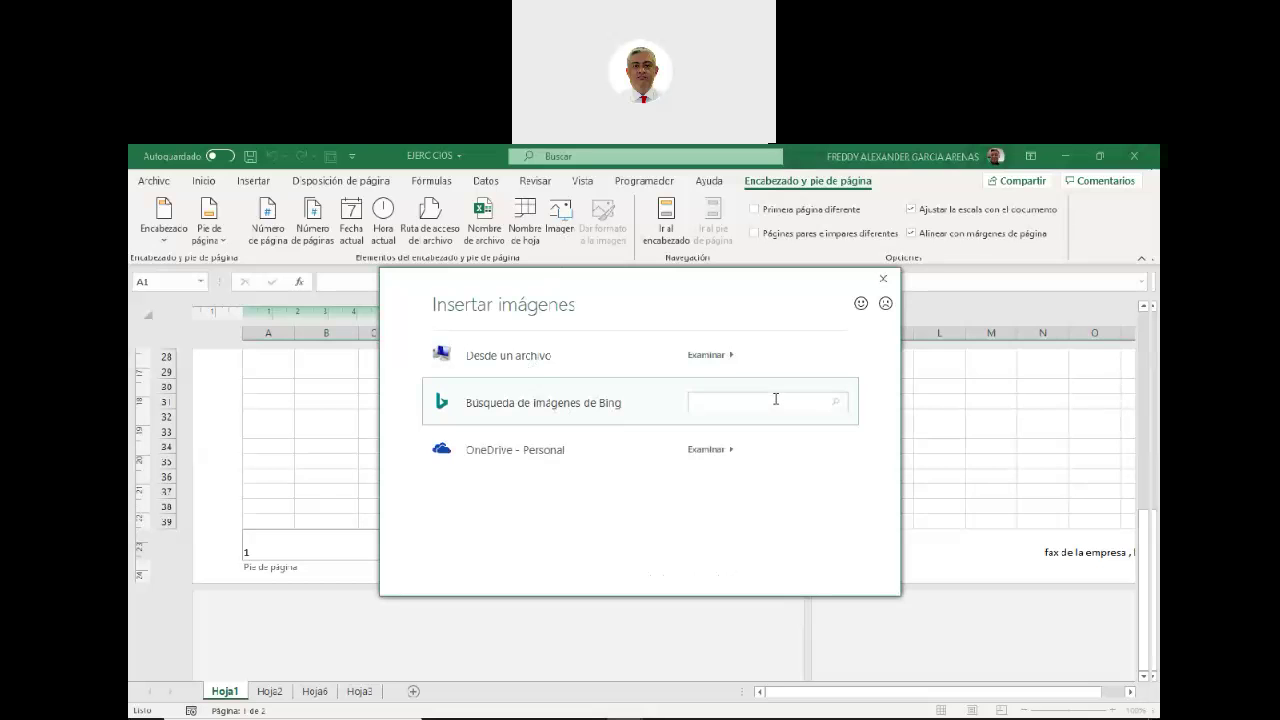
{"action": "type", "text": "colsubsidio"}
{"action": "left_click", "coordinate": [836, 406]}
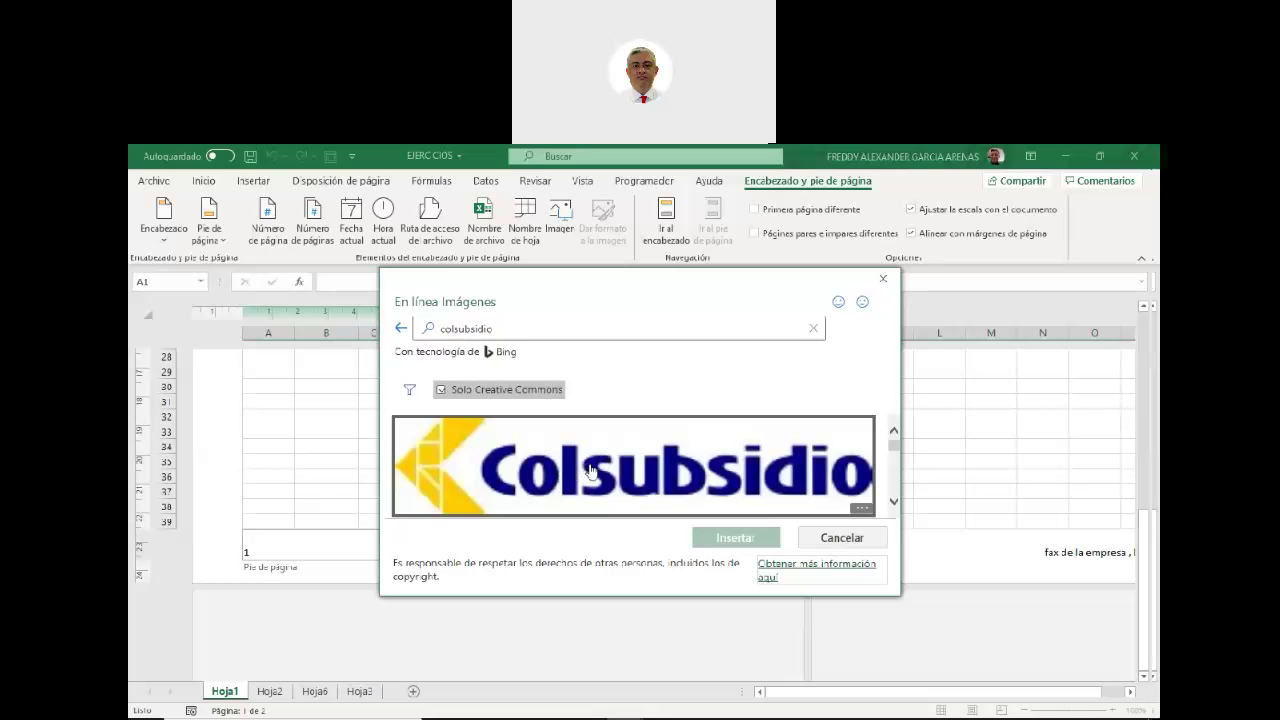
{"action": "left_click", "coordinate": [590, 470]}
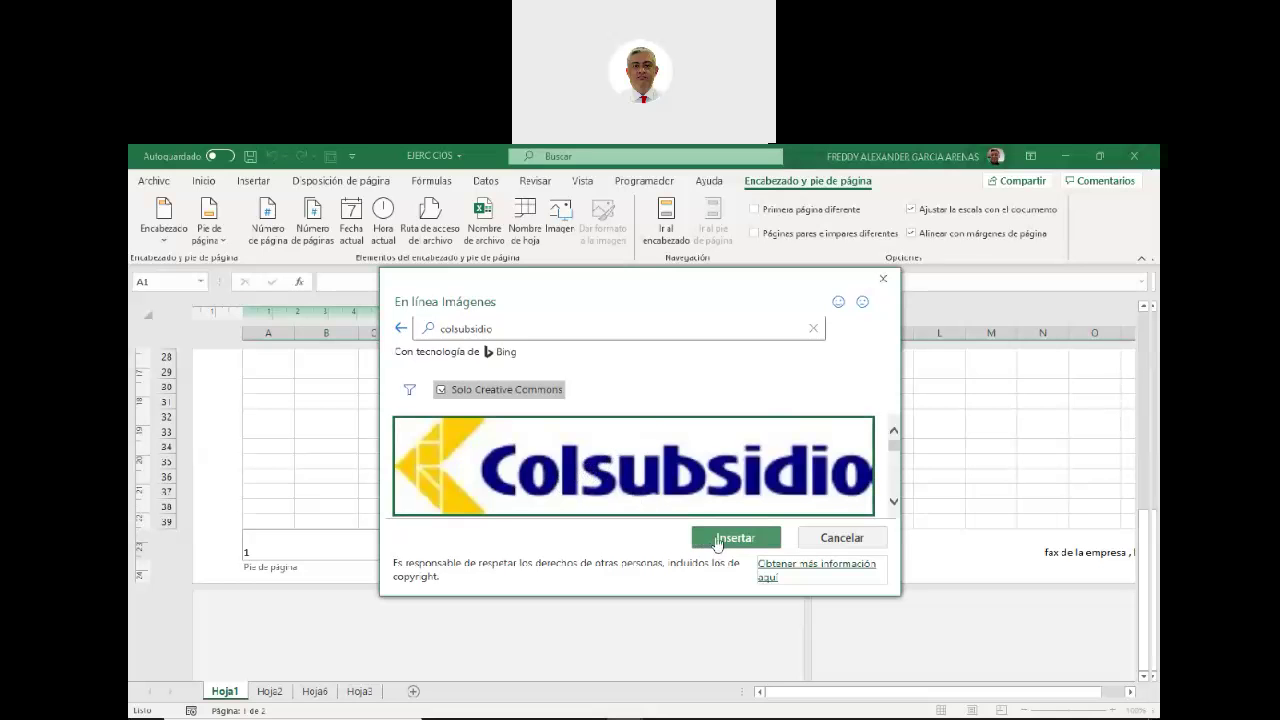
{"action": "left_click", "coordinate": [730, 539]}
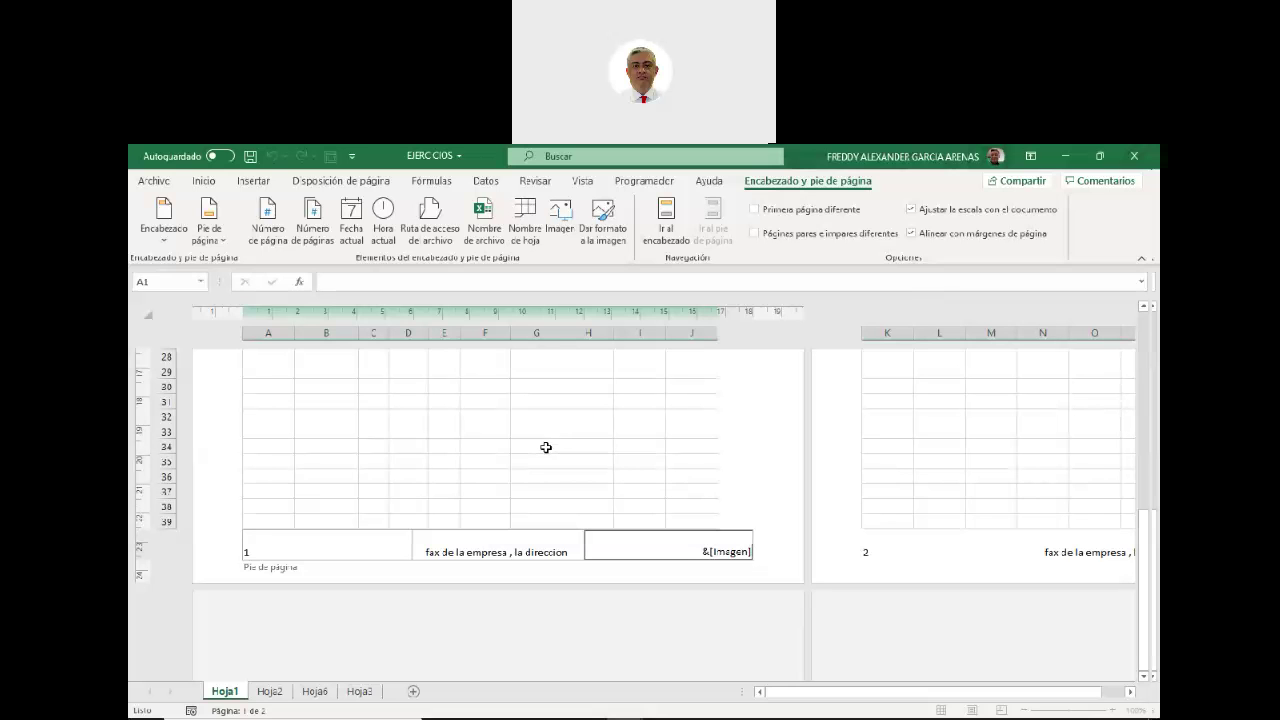
{"action": "left_click", "coordinate": [496, 428]}
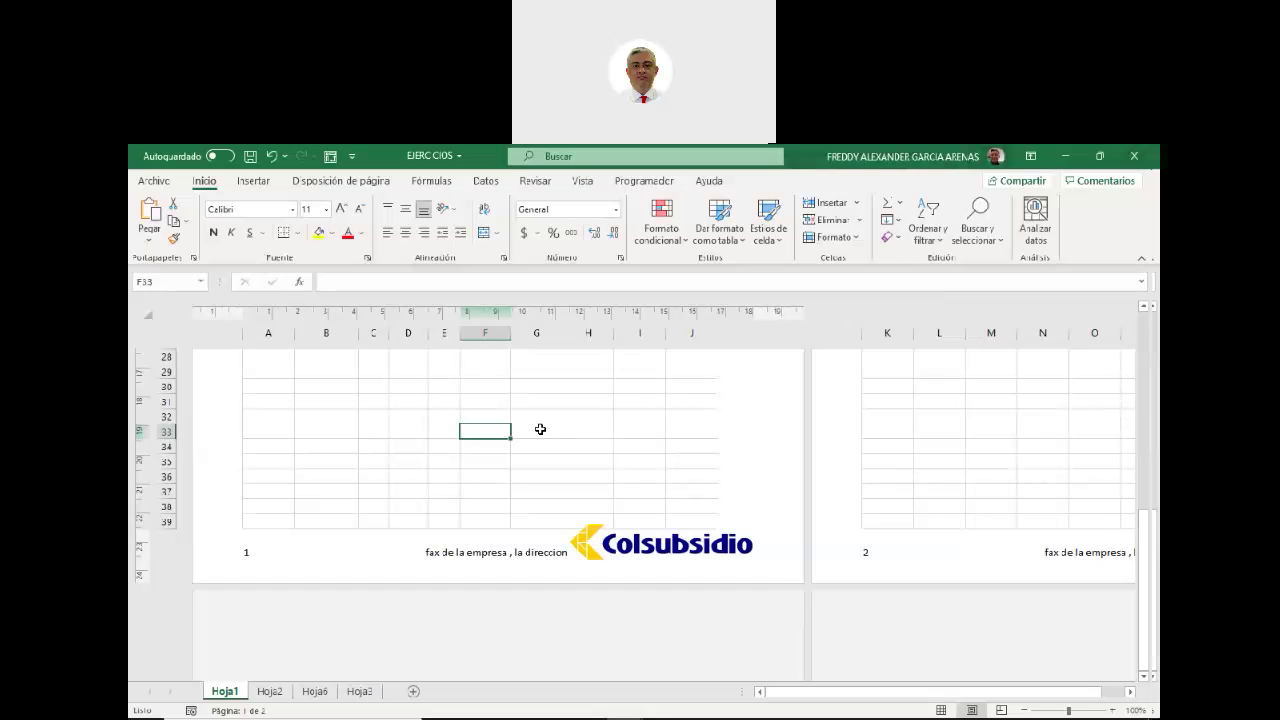
Fill cell H39 with yellow and enlarge the page's bottom margin to about 2,2 cm on the ruler.
{"action": "left_click", "coordinate": [592, 519]}
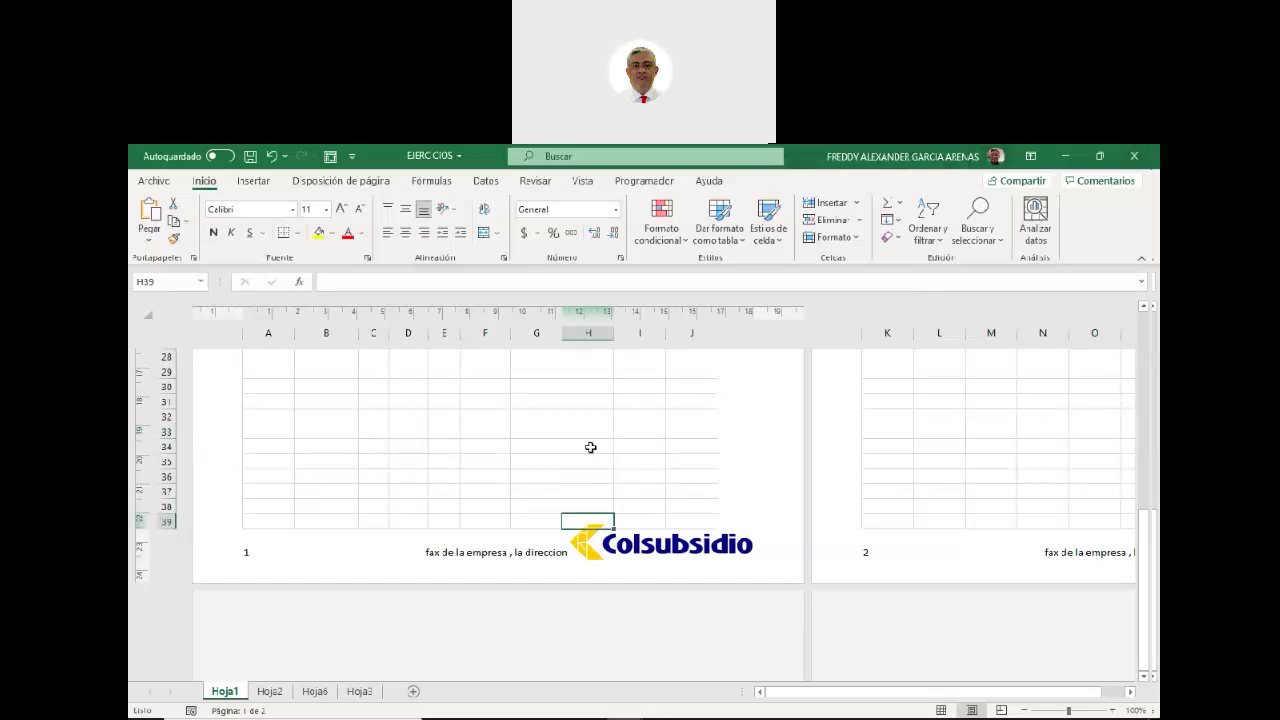
{"action": "left_click", "coordinate": [316, 233]}
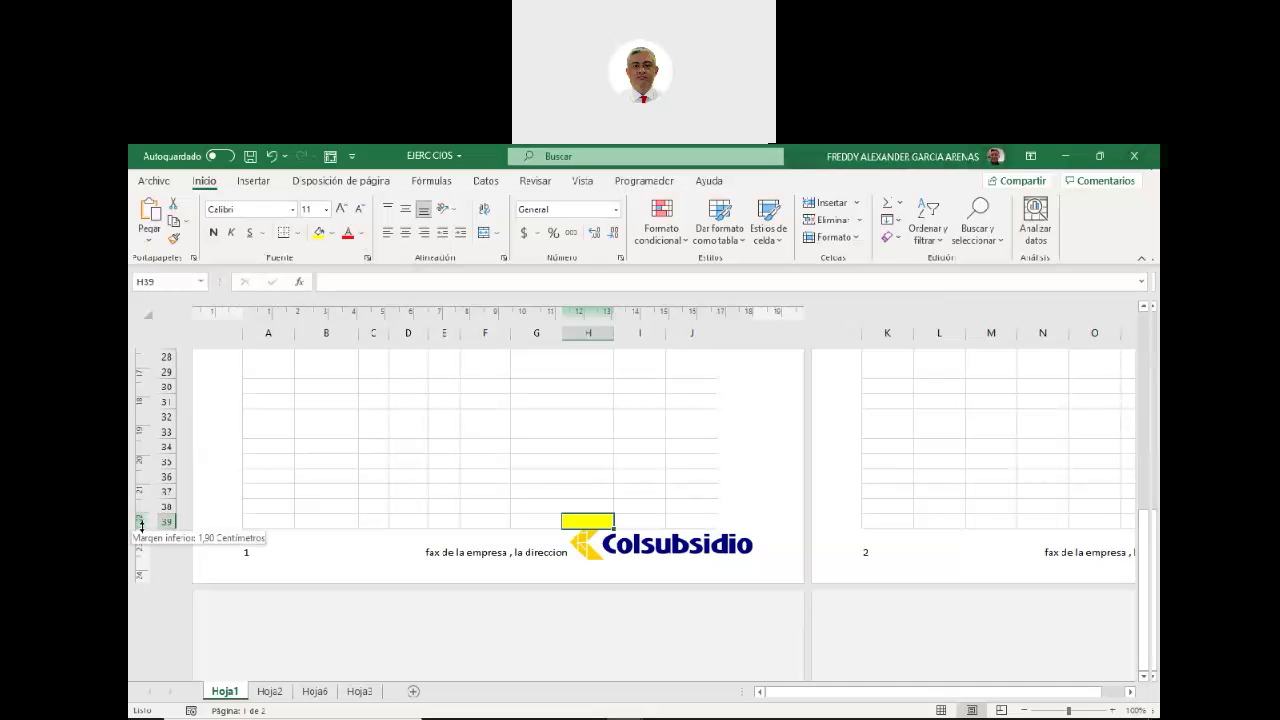
{"action": "left_click_drag", "start_coordinate": [141, 525], "coordinate": [145, 526]}
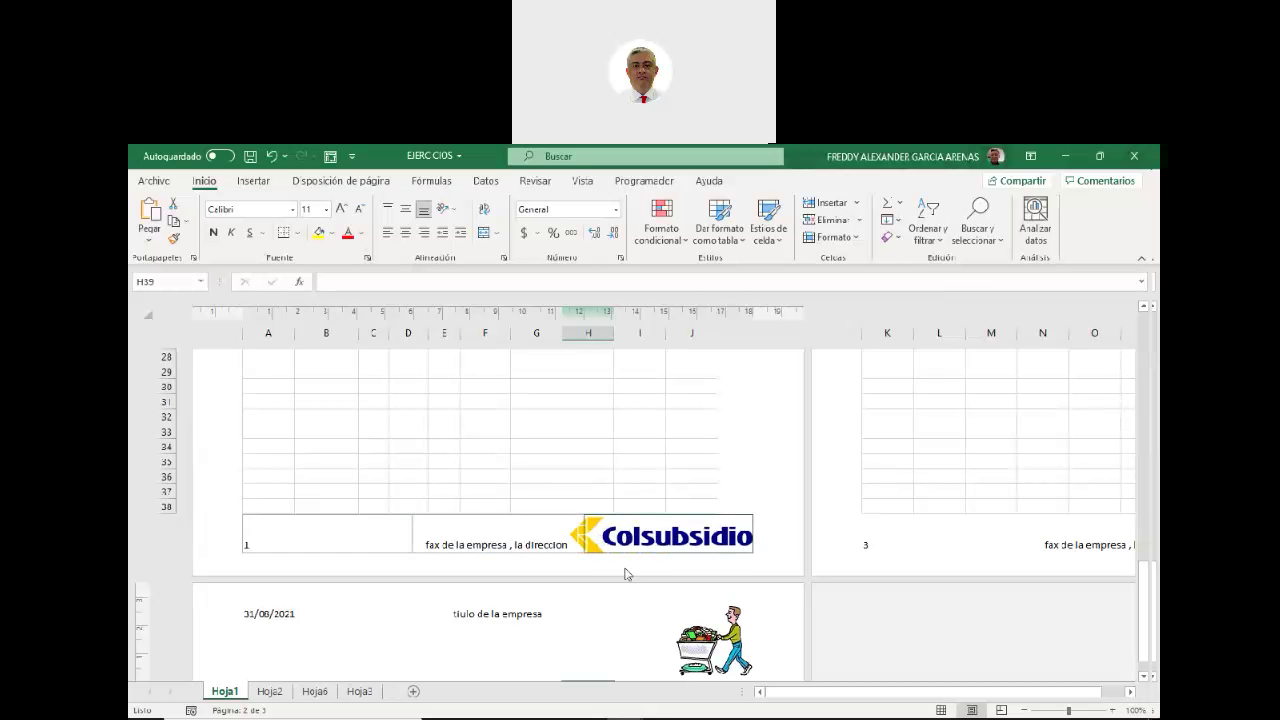
Fill cell H38, just above the footer logo, with yellow and check the page break below it.
{"action": "left_click", "coordinate": [587, 505]}
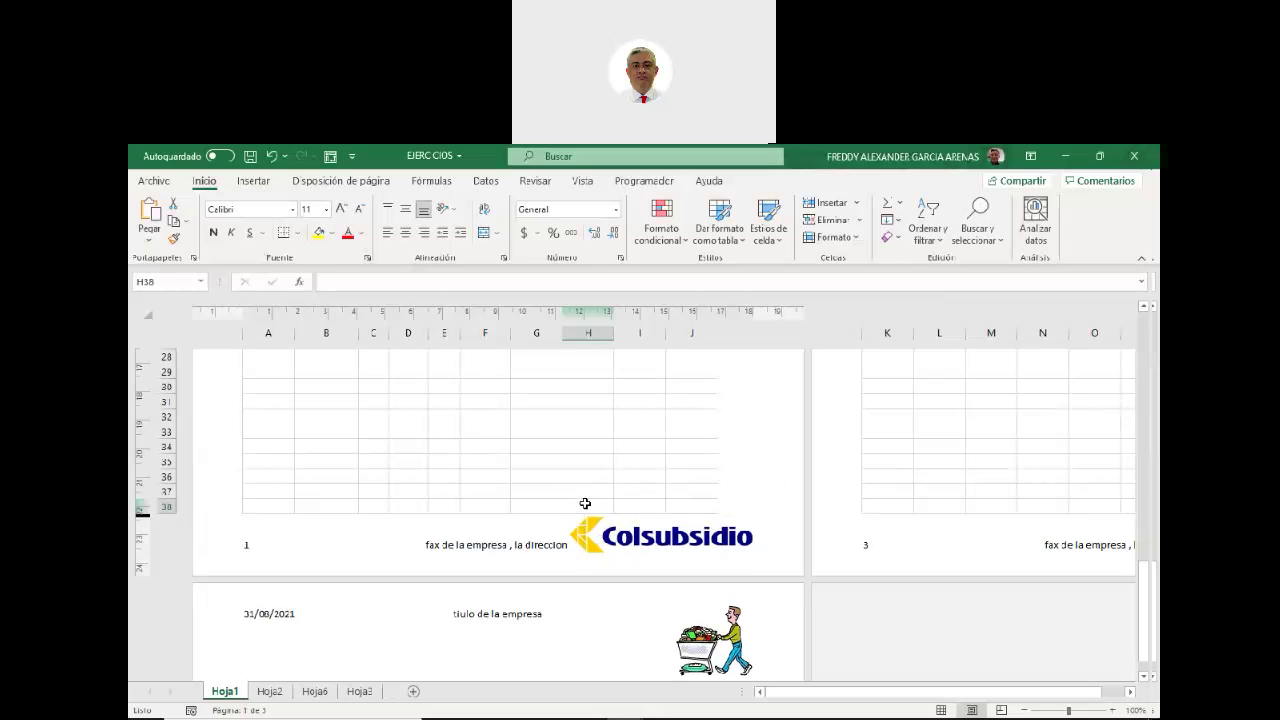
{"action": "left_click", "coordinate": [318, 232]}
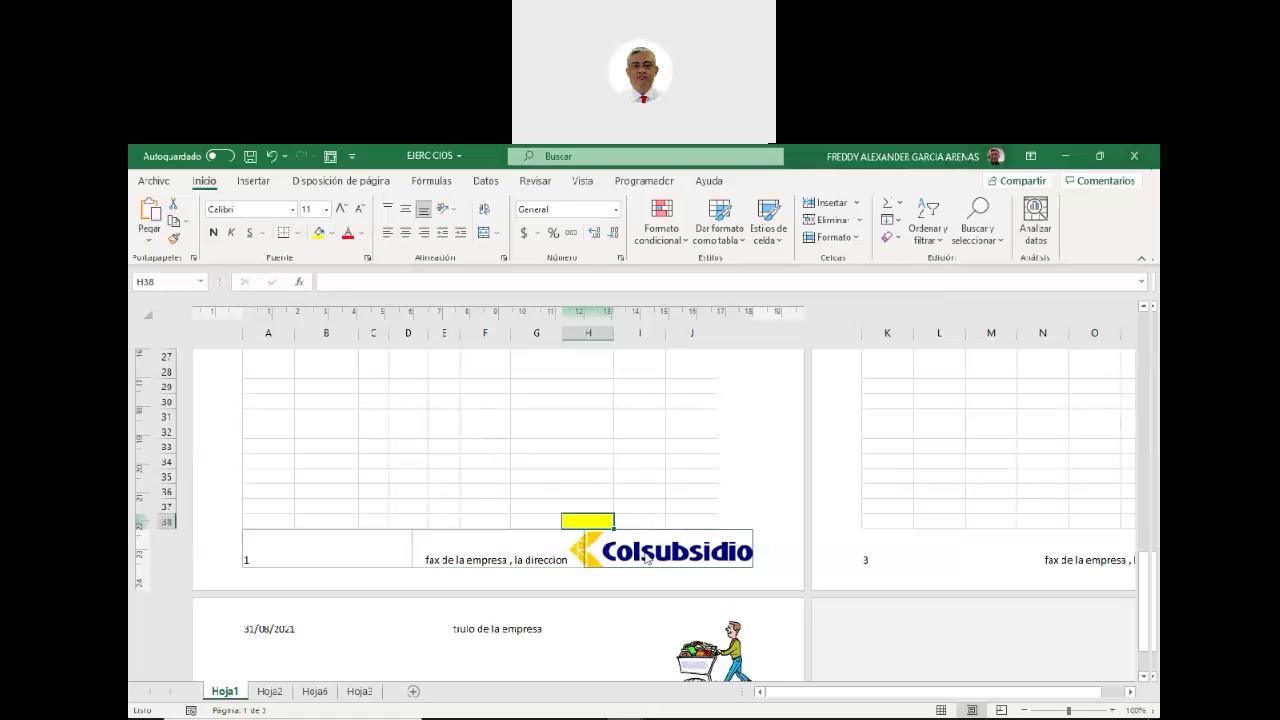
{"action": "scroll", "coordinate": [654, 506], "scroll_direction": "down", "scroll_amount": 2}
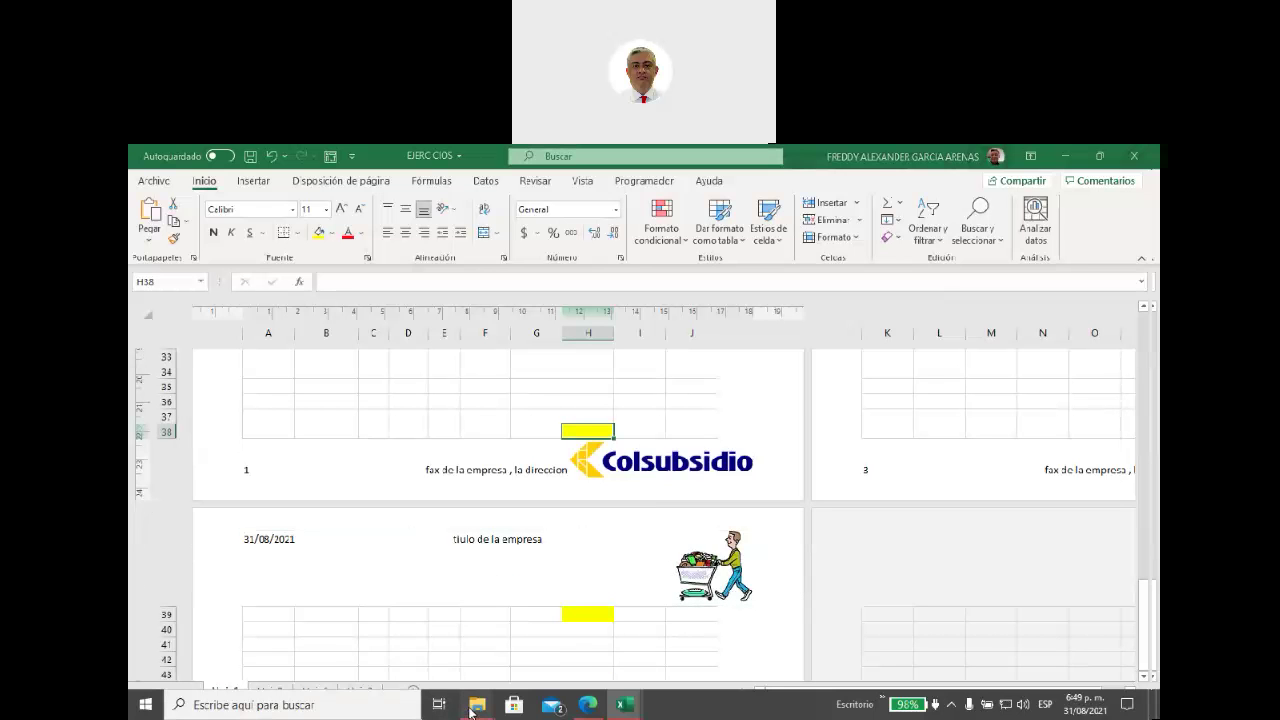
Switch to File Explorer, view the Logo image in the Unidad 2 Formatos, columnas y filas folder, and close both windows.
{"action": "mouse_move", "coordinate": [470, 712]}
{"action": "left_click", "coordinate": [510, 680]}
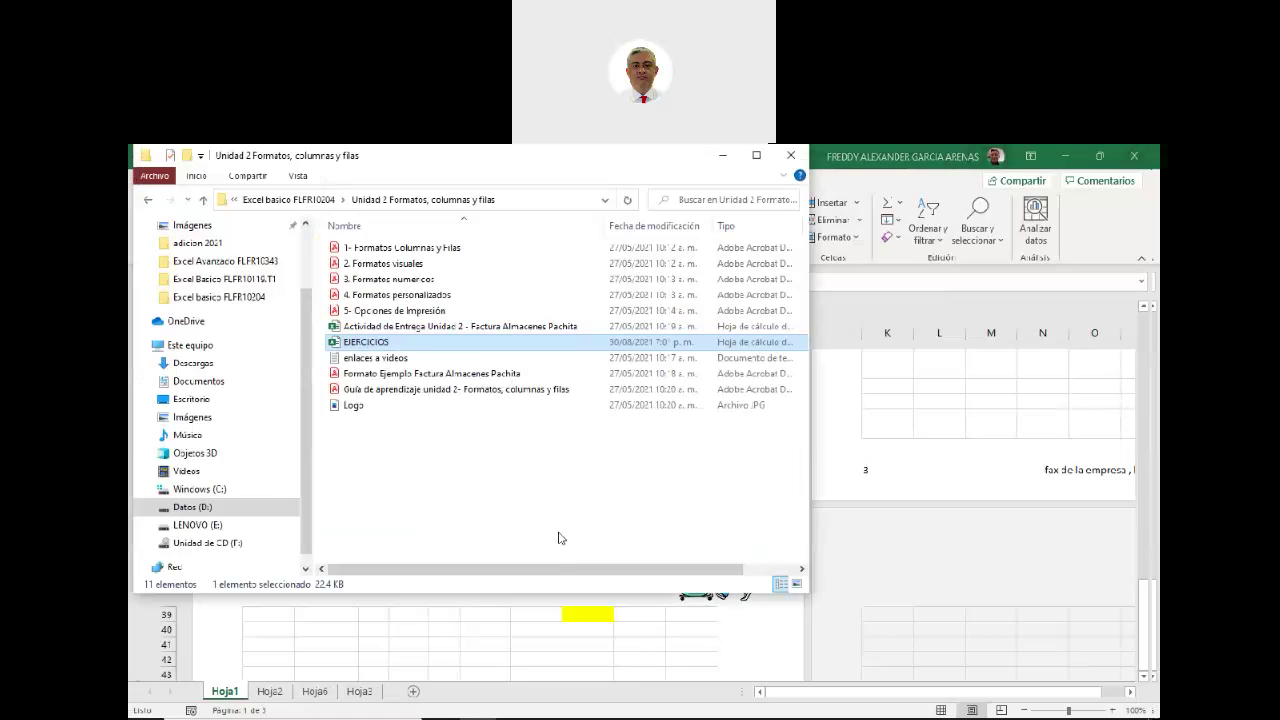
{"action": "left_click", "coordinate": [356, 406]}
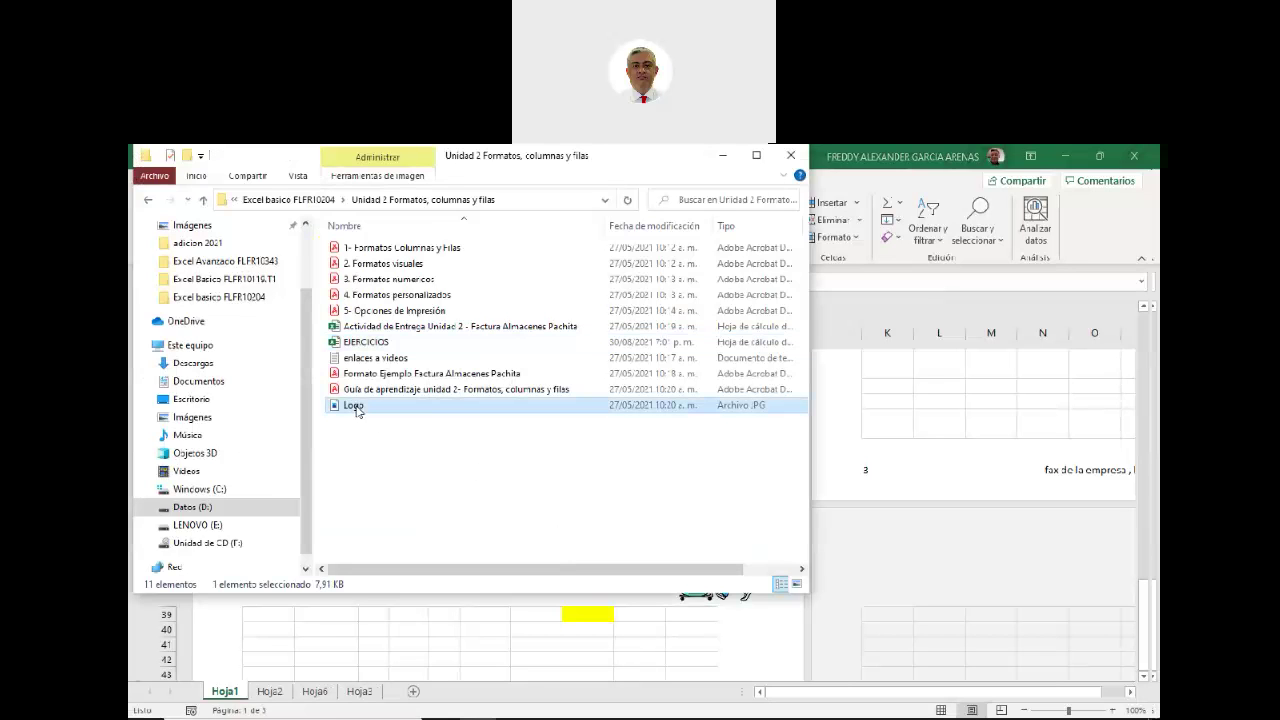
{"action": "double_click", "coordinate": [355, 407]}
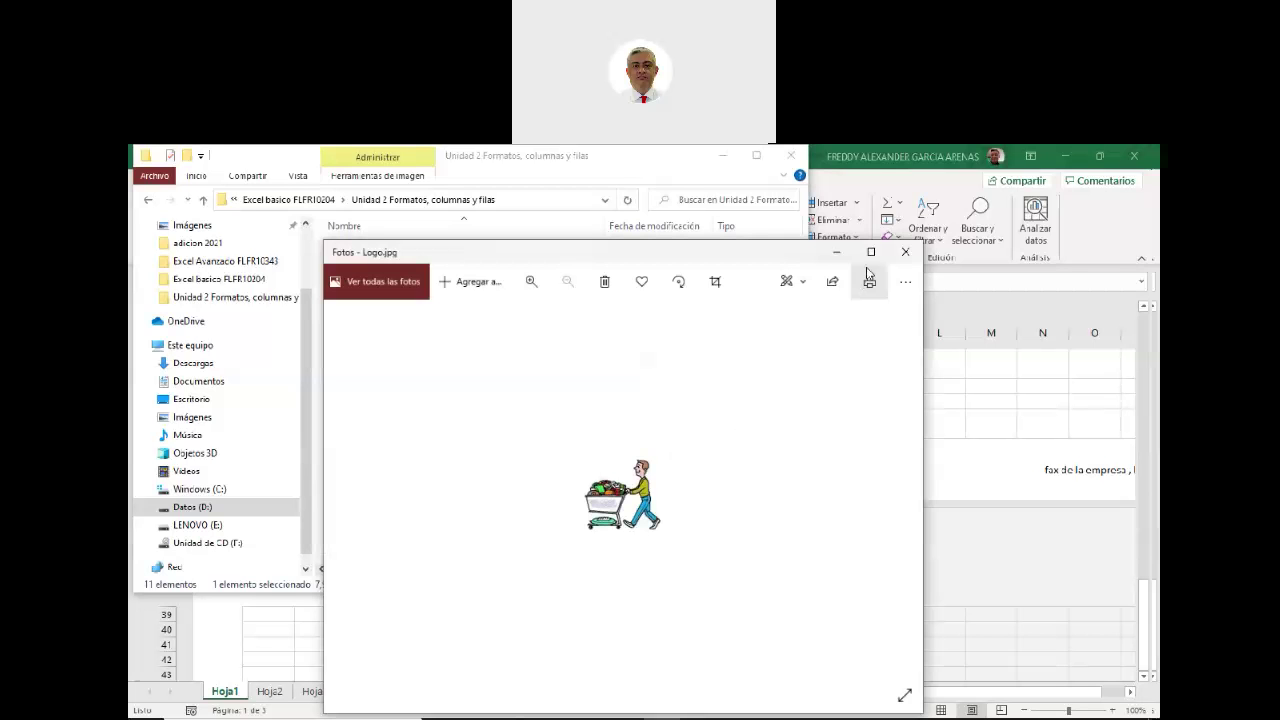
{"action": "left_click", "coordinate": [905, 252]}
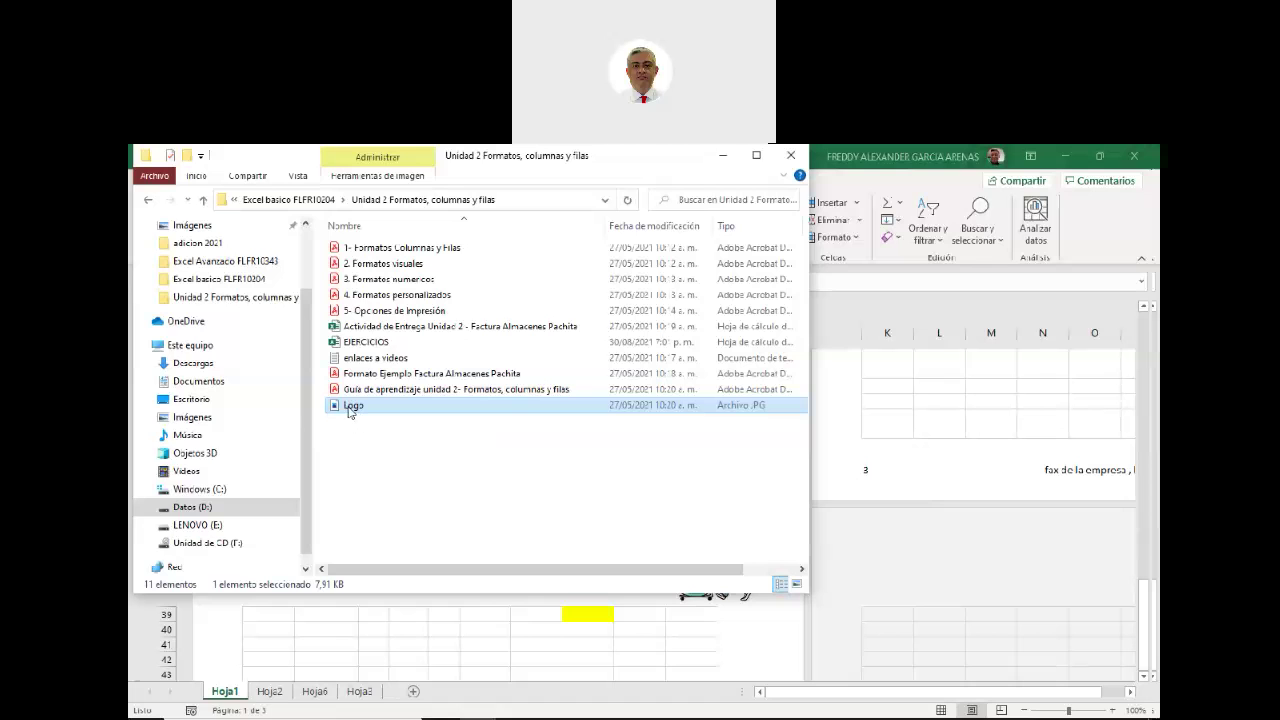
{"action": "left_click", "coordinate": [790, 155]}
Review the paper size and page orientation options for Hoja1 without changing them.
{"action": "scroll", "coordinate": [545, 530], "scroll_direction": "up", "scroll_amount": 10}
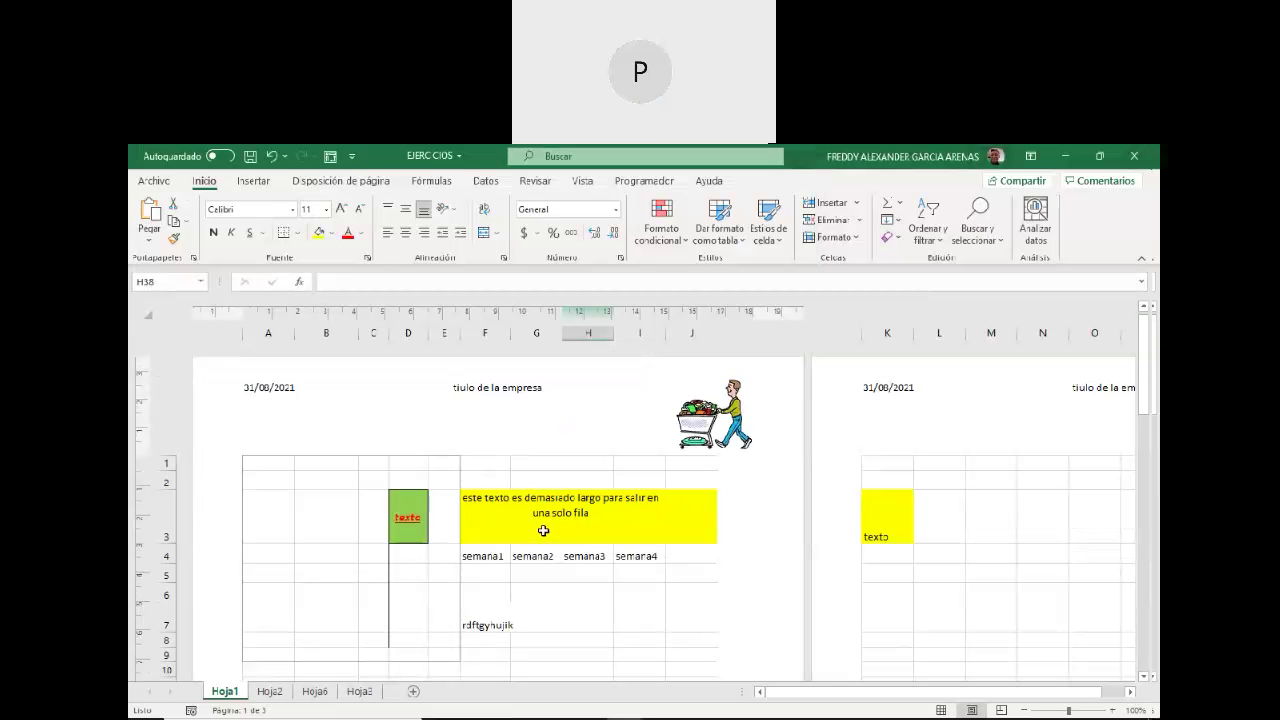
{"action": "left_click", "coordinate": [489, 470]}
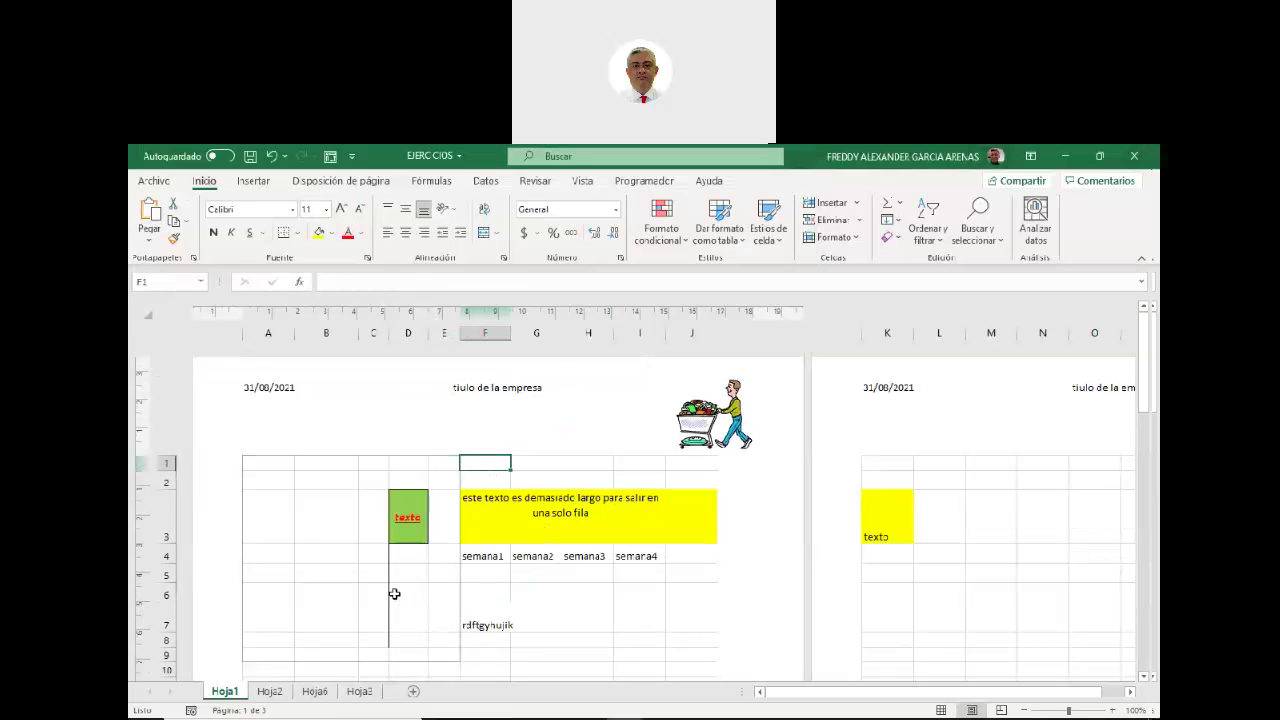
{"action": "left_click", "coordinate": [350, 182]}
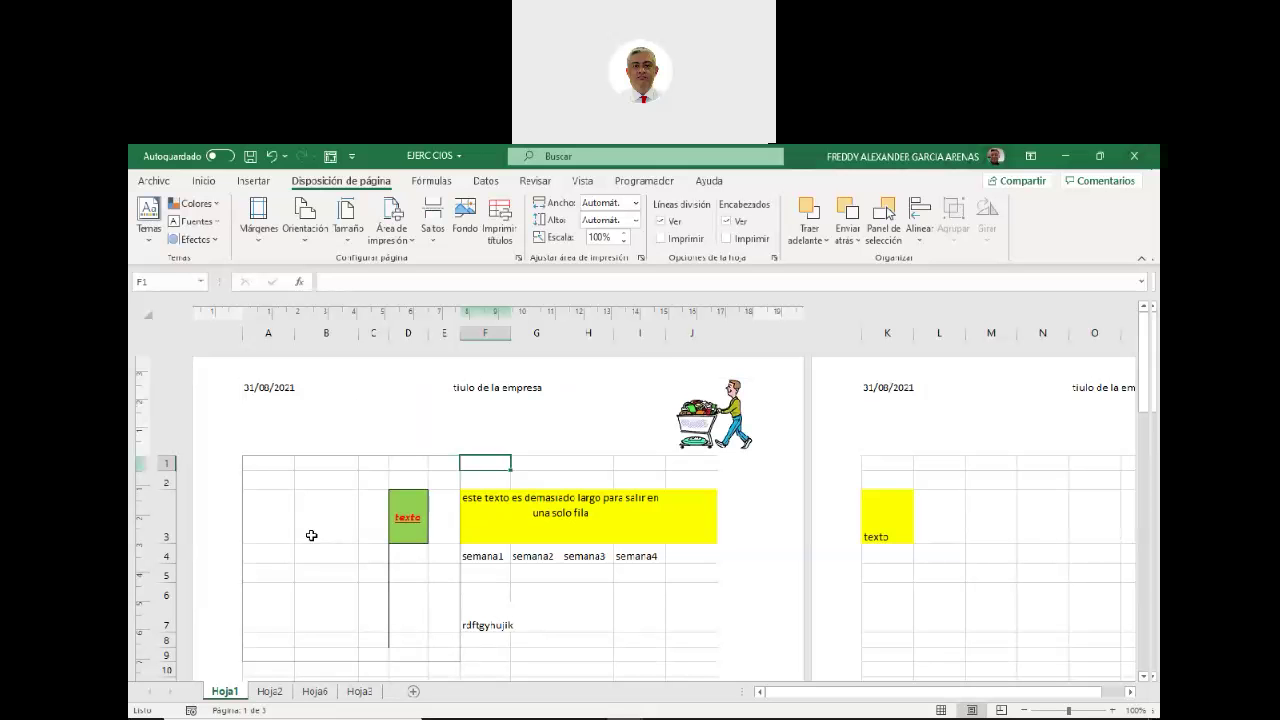
{"action": "left_click", "coordinate": [347, 241]}
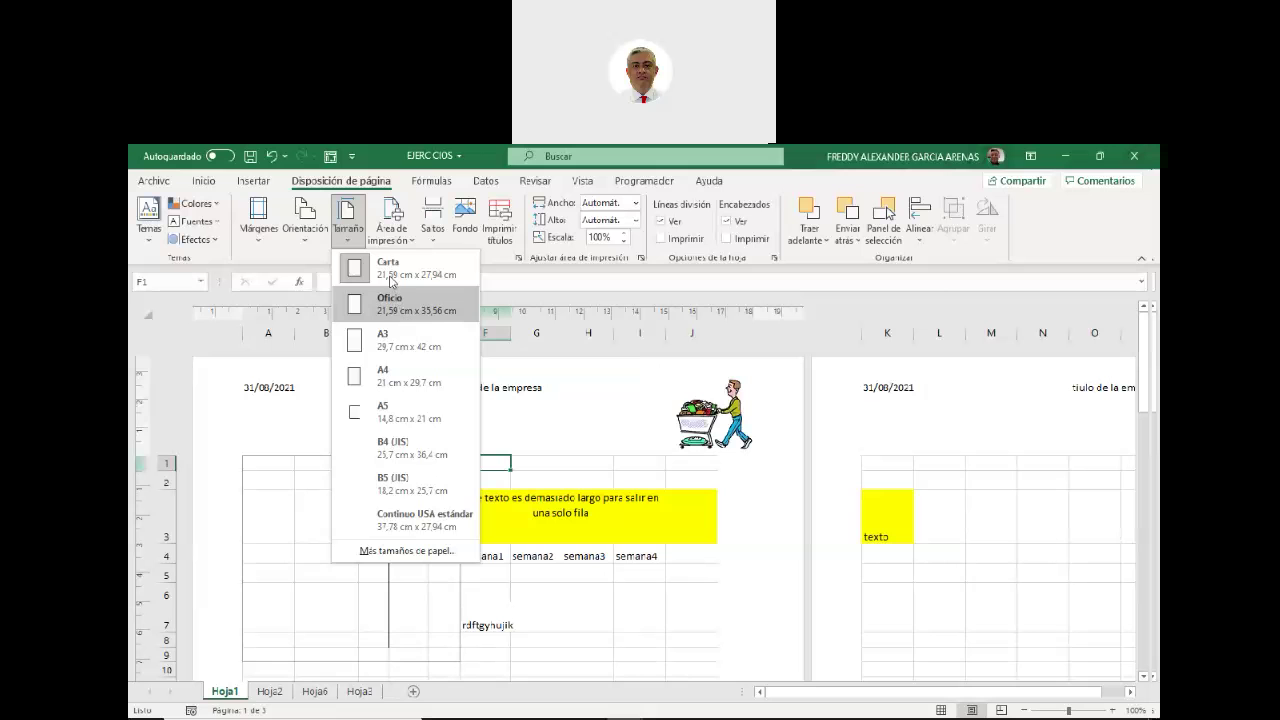
{"action": "left_click", "coordinate": [285, 440]}
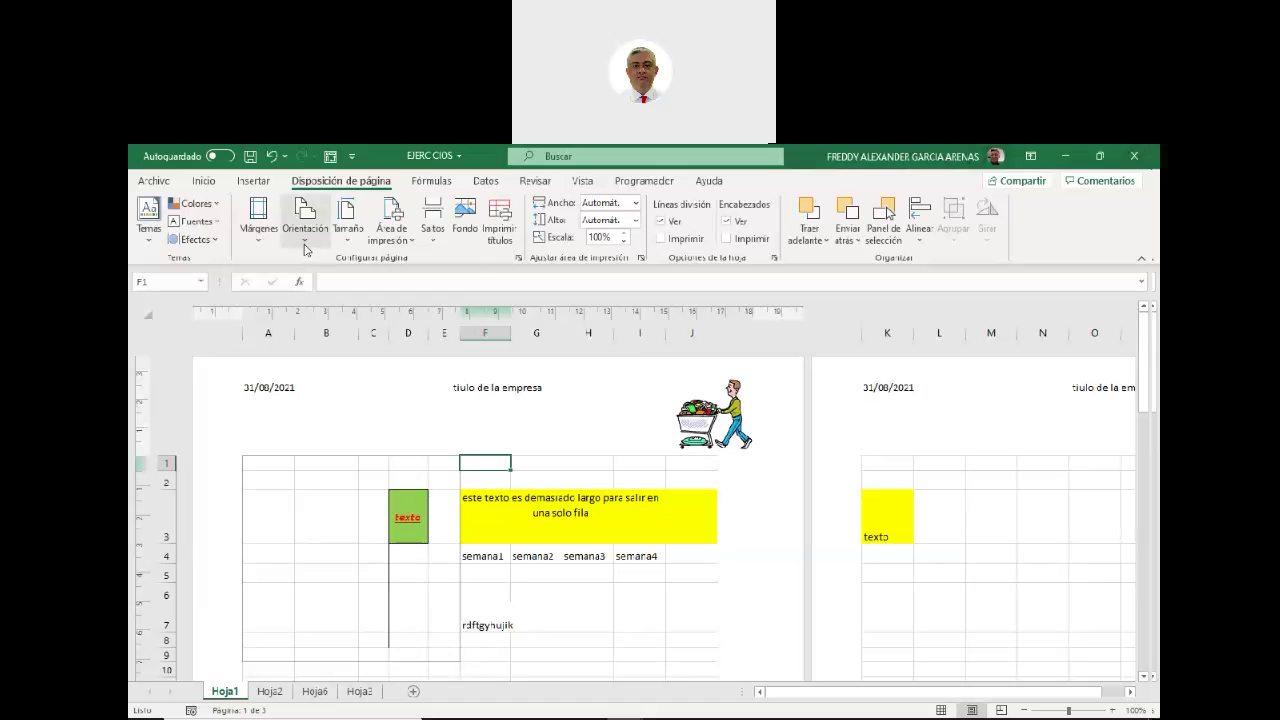
{"action": "left_click", "coordinate": [305, 241]}
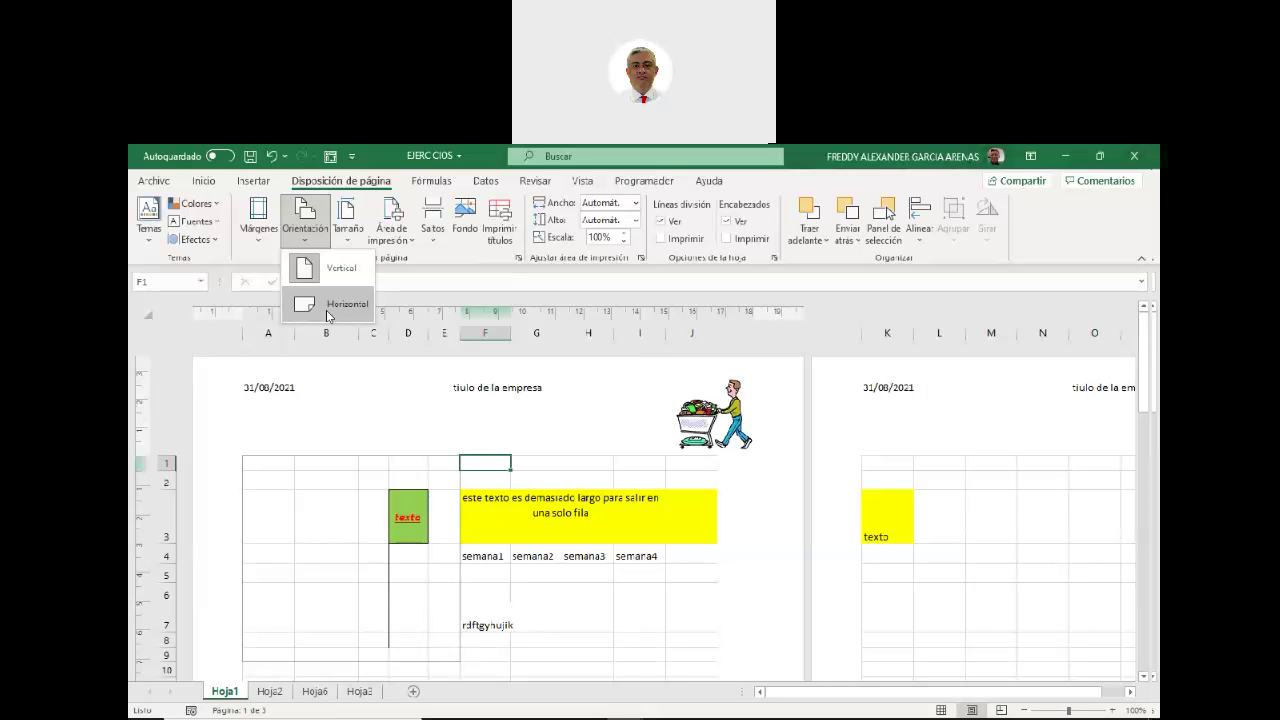
Open the custom margin settings for Hoja1 and review the top and bottom margin values against the page.
{"action": "left_click", "coordinate": [258, 215]}
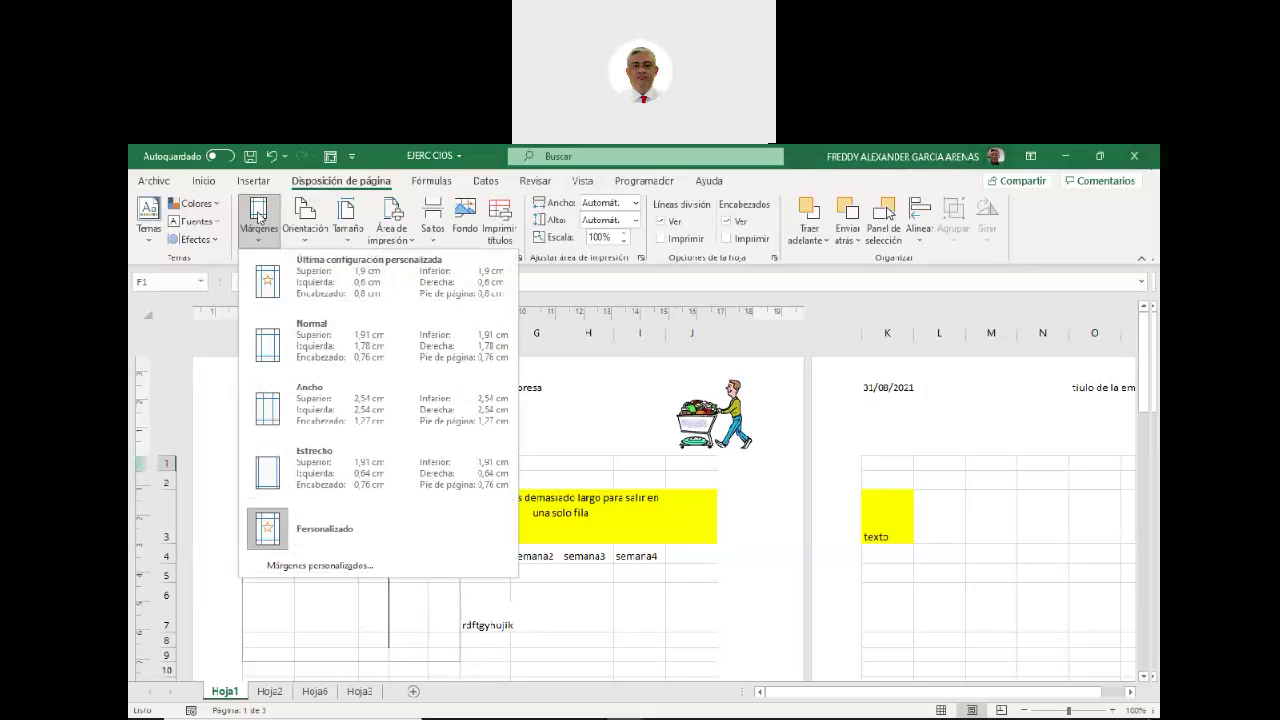
{"action": "left_click", "coordinate": [340, 570]}
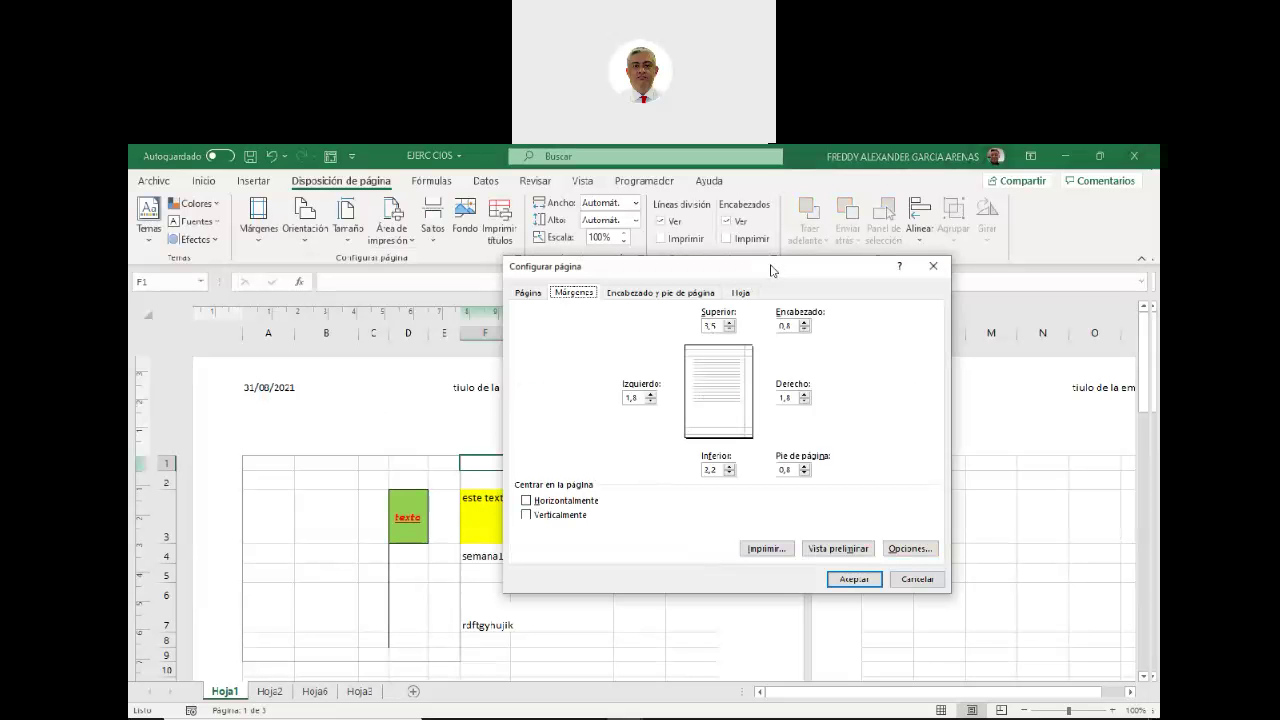
{"action": "left_click_drag", "start_coordinate": [771, 272], "coordinate": [625, 312]}
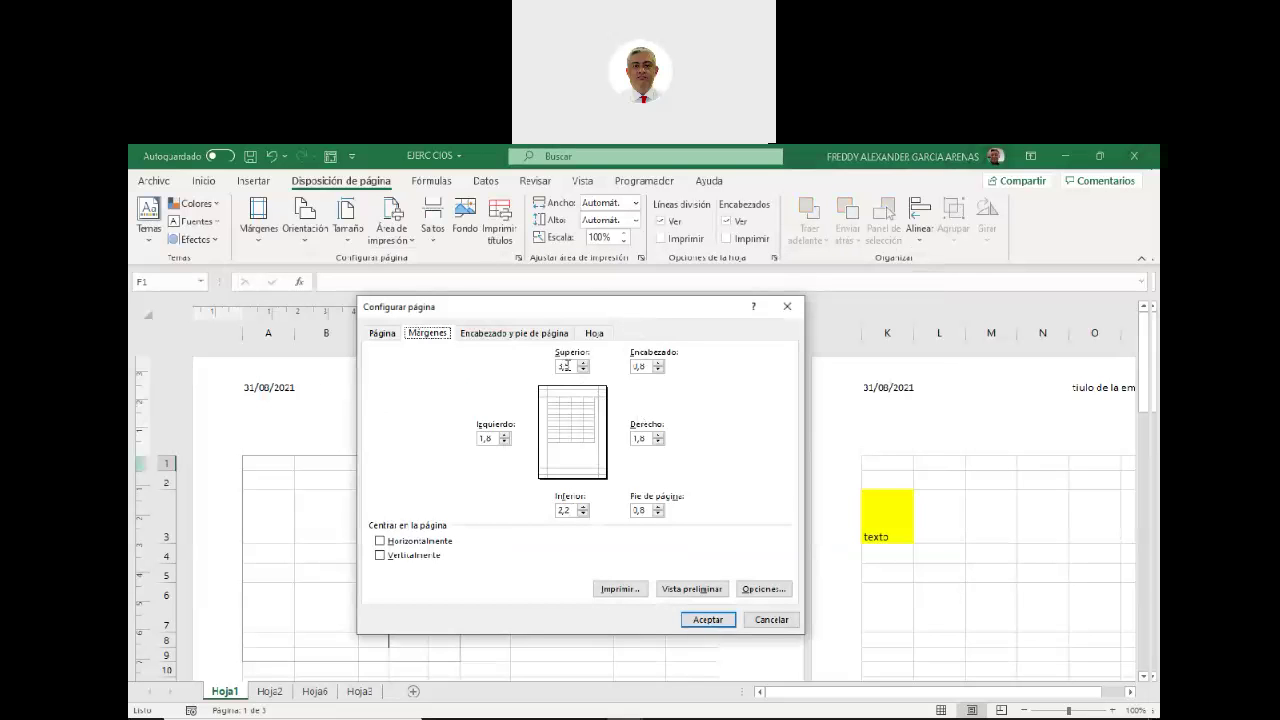
{"action": "left_click", "coordinate": [571, 366]}
{"action": "left_click_drag", "start_coordinate": [571, 366], "coordinate": [555, 366]}
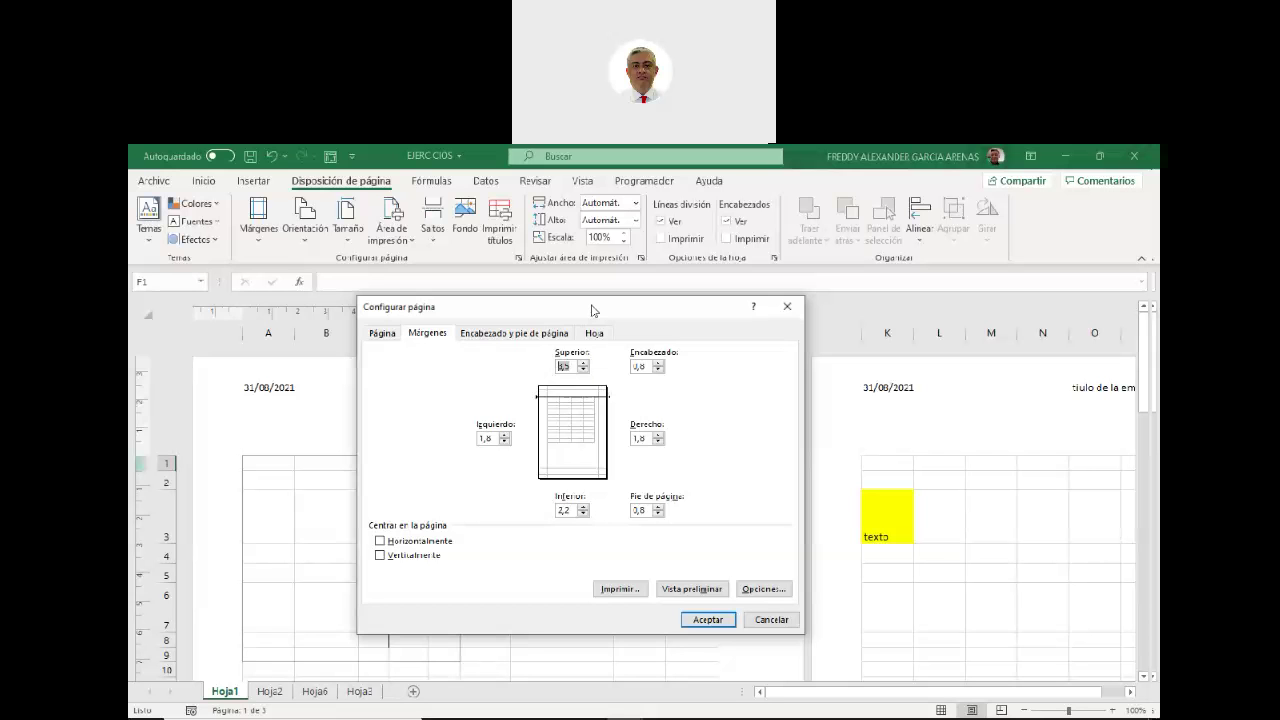
{"action": "left_click_drag", "start_coordinate": [591, 311], "coordinate": [428, 312]}
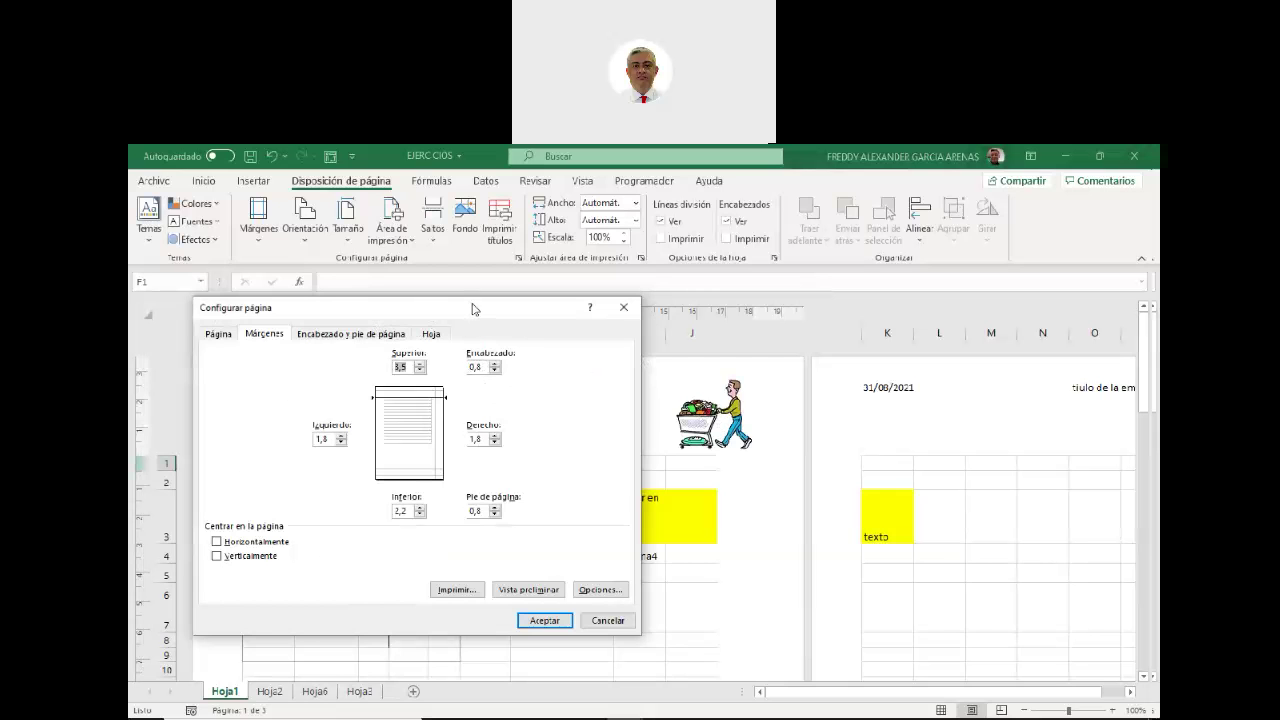
{"action": "left_click", "coordinate": [406, 510]}
{"action": "left_click_drag", "start_coordinate": [405, 510], "coordinate": [367, 503]}
{"action": "left_click_drag", "start_coordinate": [408, 307], "coordinate": [656, 314]}
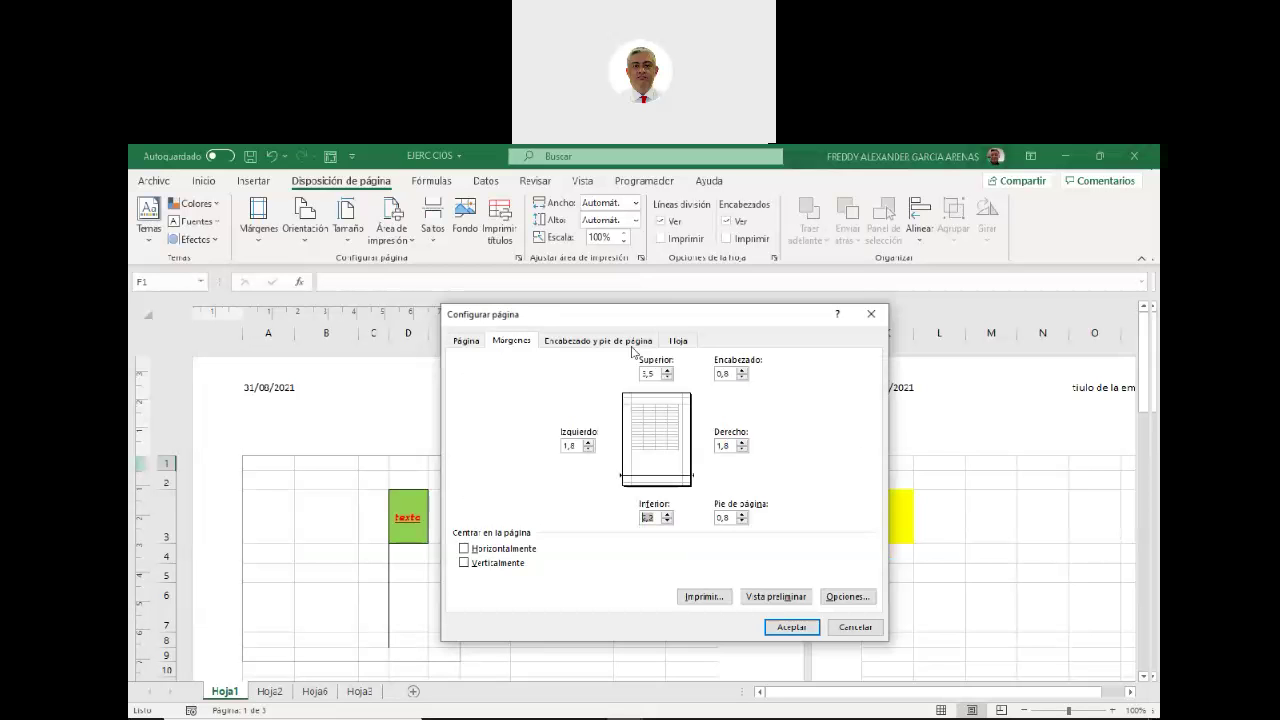
Set the left margin to 2,5 cm, check the print preview of the page, and return to the sheet.
{"action": "left_click", "coordinate": [575, 445]}
{"action": "left_click_drag", "start_coordinate": [575, 445], "coordinate": [531, 440]}
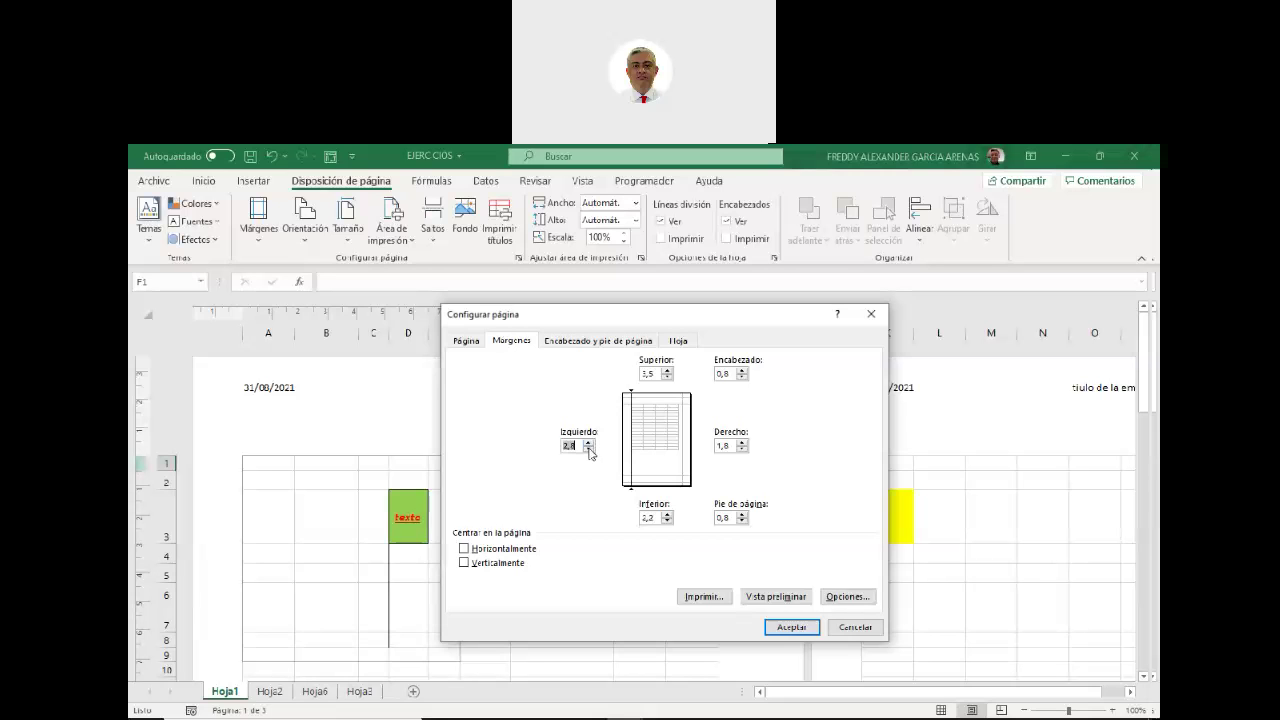
{"action": "left_click", "coordinate": [580, 445]}
{"action": "type", "text": "5"}
{"action": "left_click", "coordinate": [774, 598]}
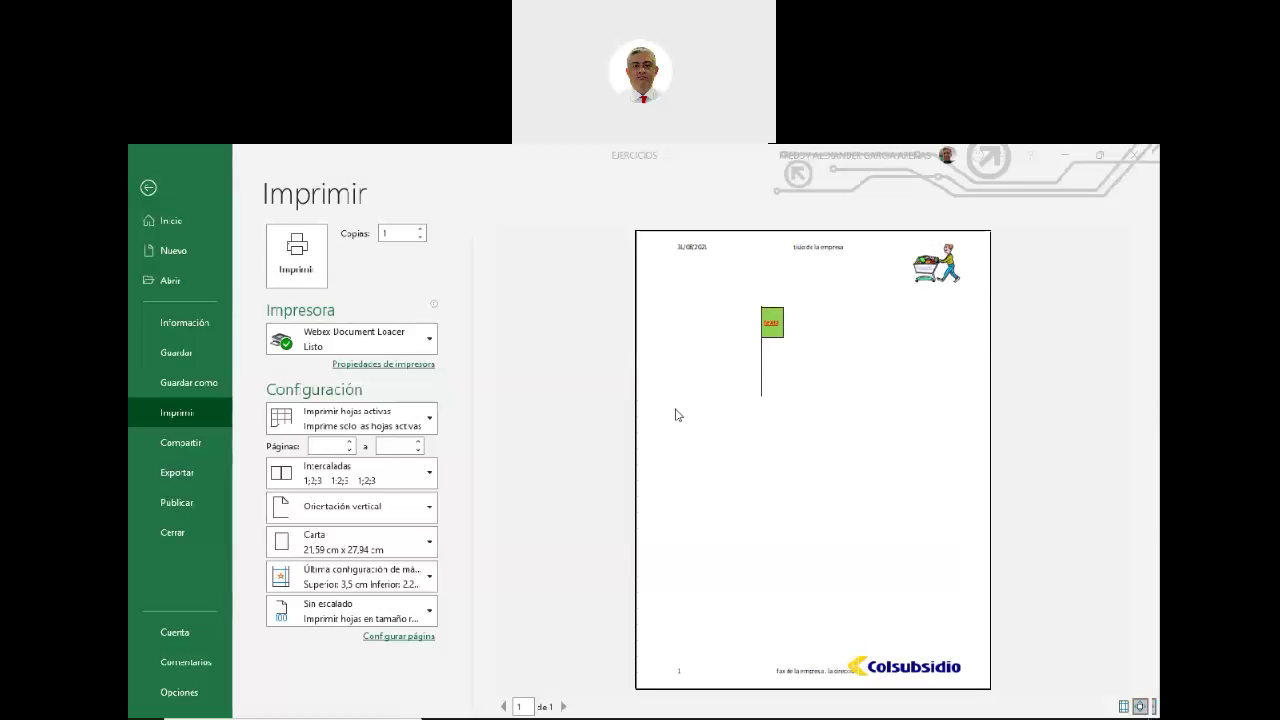
{"action": "left_click", "coordinate": [148, 190]}
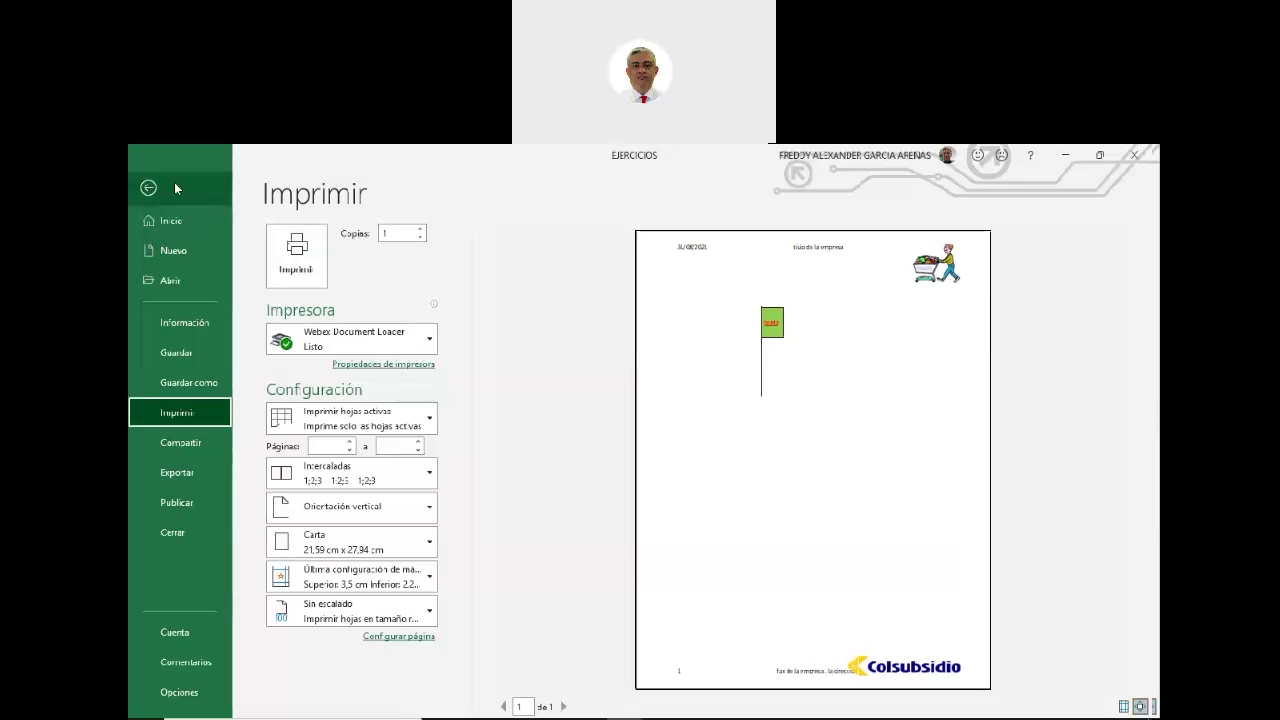
{"action": "left_click", "coordinate": [148, 188]}
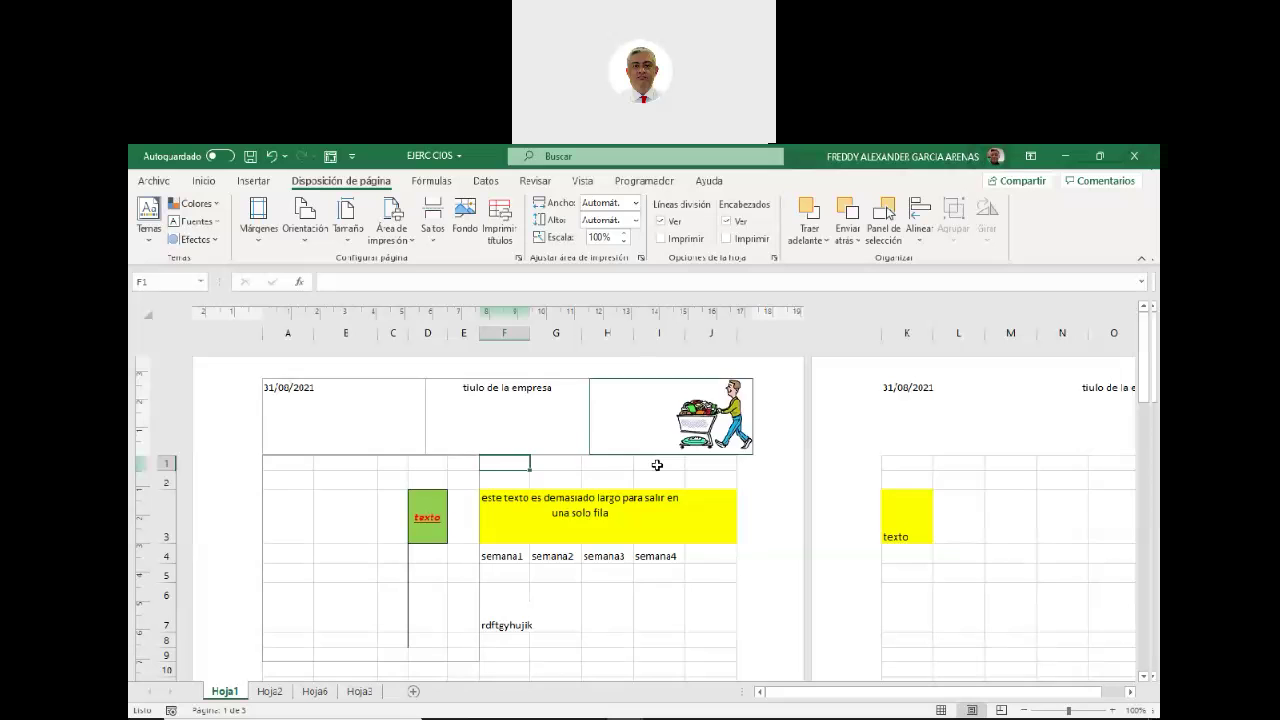
Examine how the green texto cell, the yellow F3:J3 block and yellow cell K3 are distributed across the pages.
{"action": "scroll", "coordinate": [654, 477], "scroll_direction": "down", "scroll_amount": 4}
{"action": "scroll", "coordinate": [645, 510], "scroll_direction": "up", "scroll_amount": 4}
{"action": "left_click", "coordinate": [592, 594]}
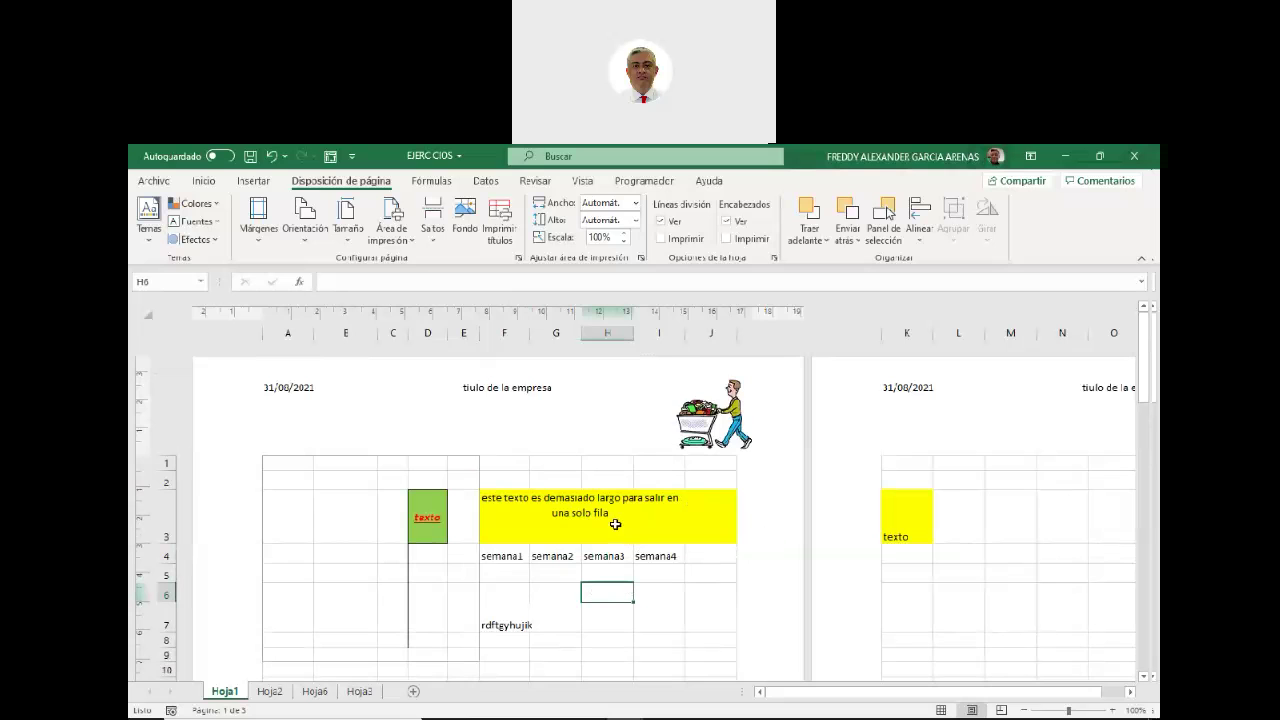
{"action": "left_click", "coordinate": [427, 515]}
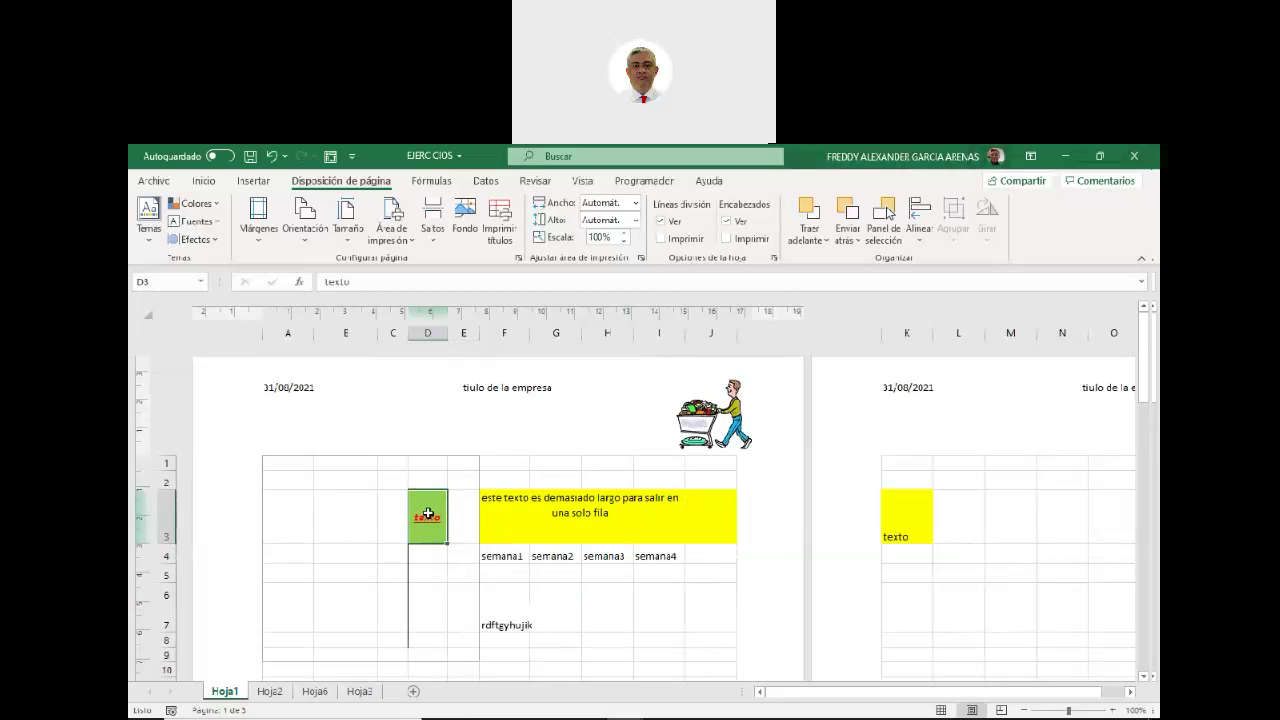
{"action": "scroll", "coordinate": [447, 581], "scroll_direction": "down", "scroll_amount": 3}
{"action": "scroll", "coordinate": [447, 581], "scroll_direction": "up", "scroll_amount": 3}
{"action": "left_click_drag", "start_coordinate": [513, 525], "coordinate": [701, 517]}
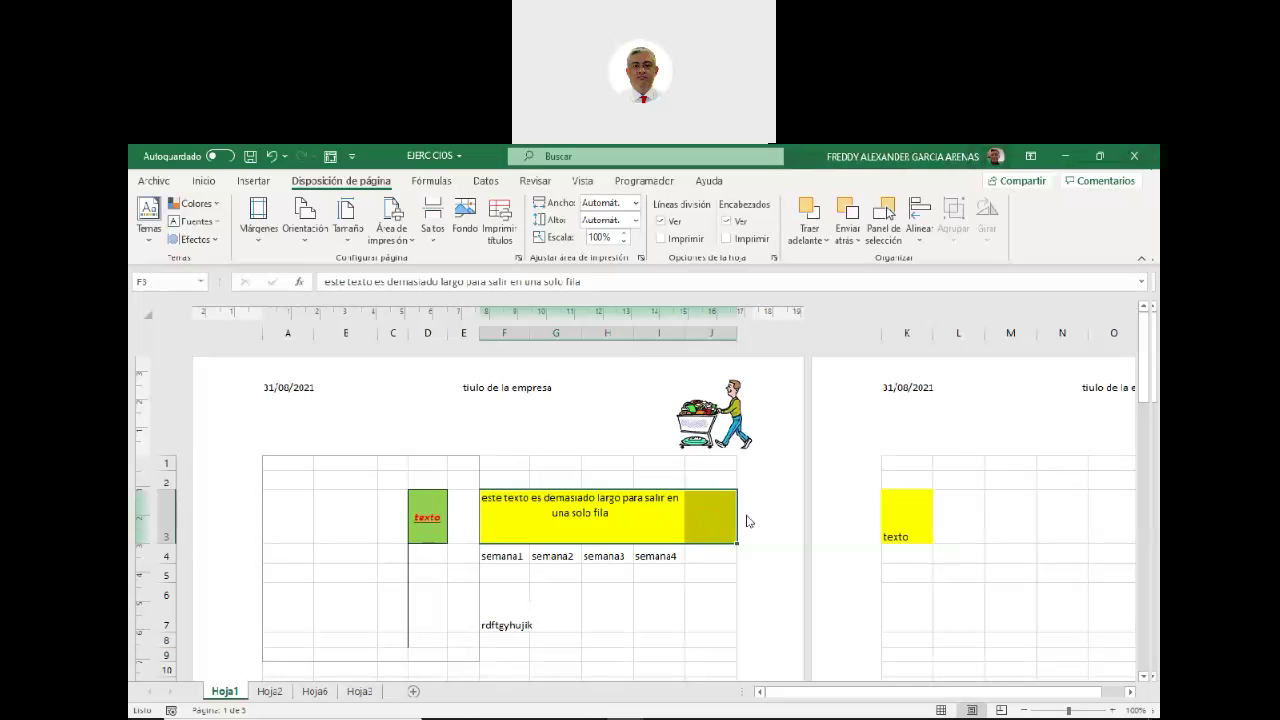
{"action": "left_click", "coordinate": [909, 512]}
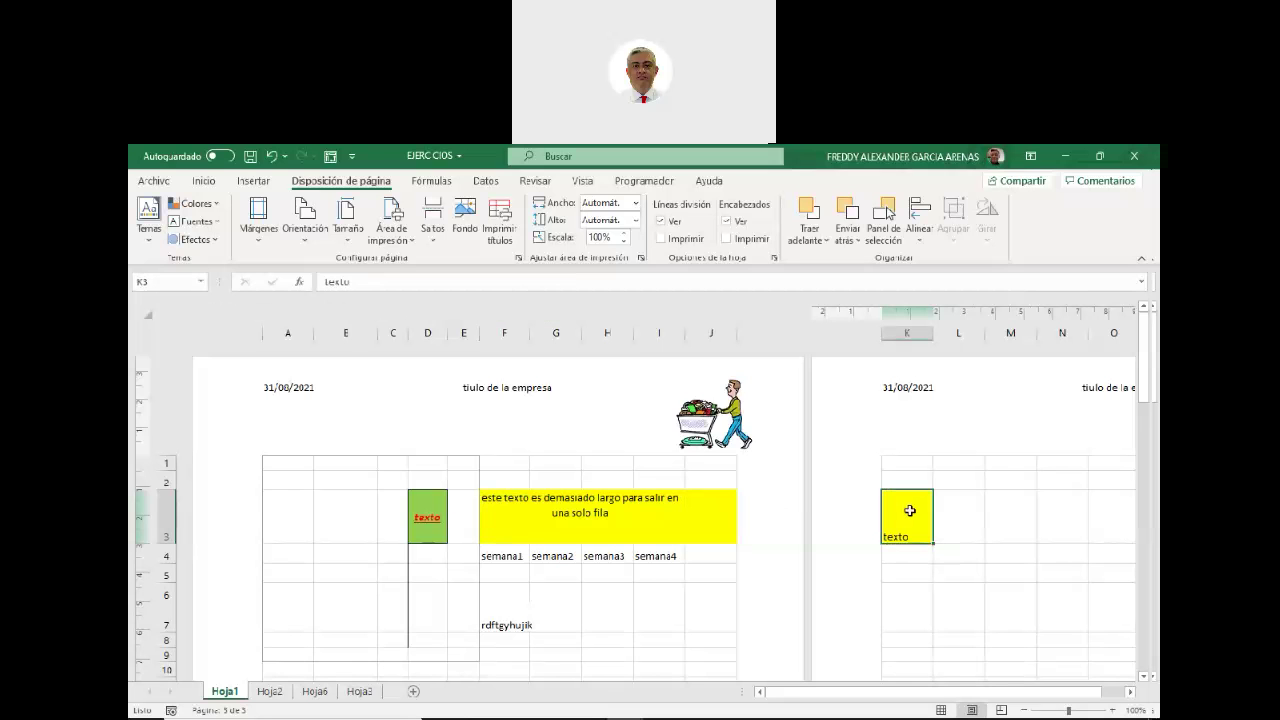
Delete column A so the remaining columns shift toward the start of the first page.
{"action": "left_click", "coordinate": [283, 331]}
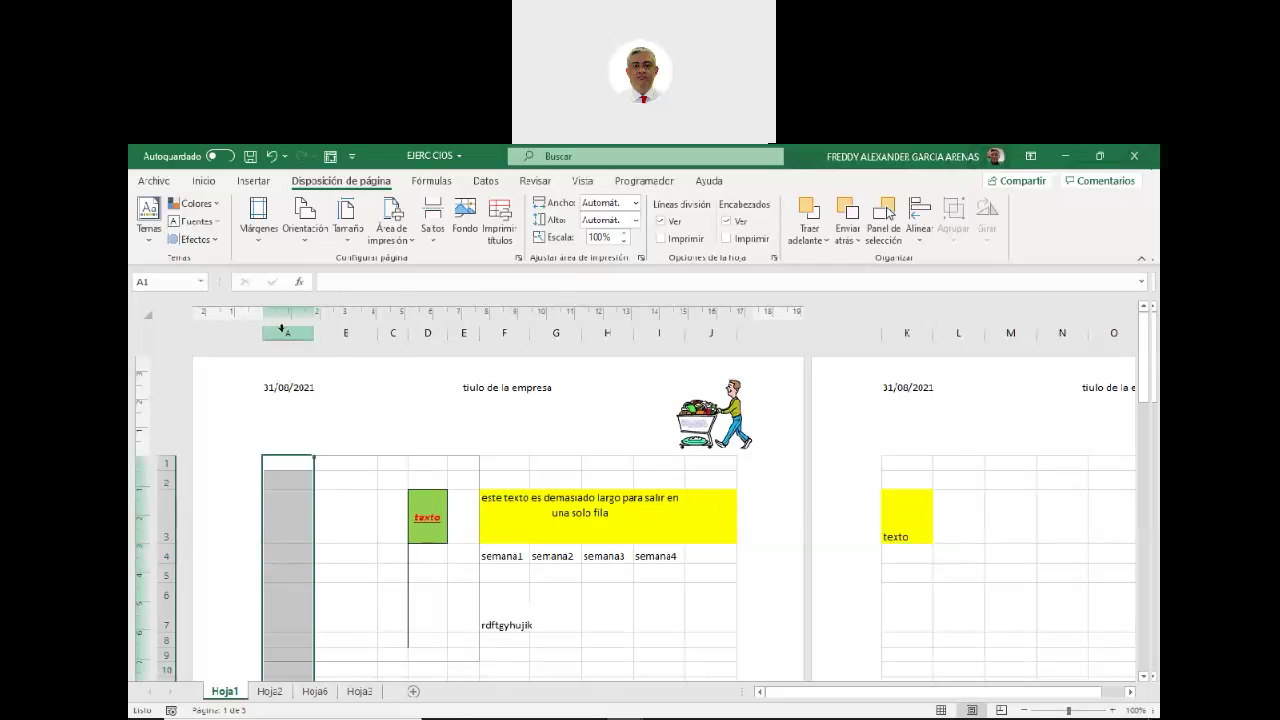
{"action": "right_click", "coordinate": [283, 331]}
{"action": "left_click", "coordinate": [334, 478]}
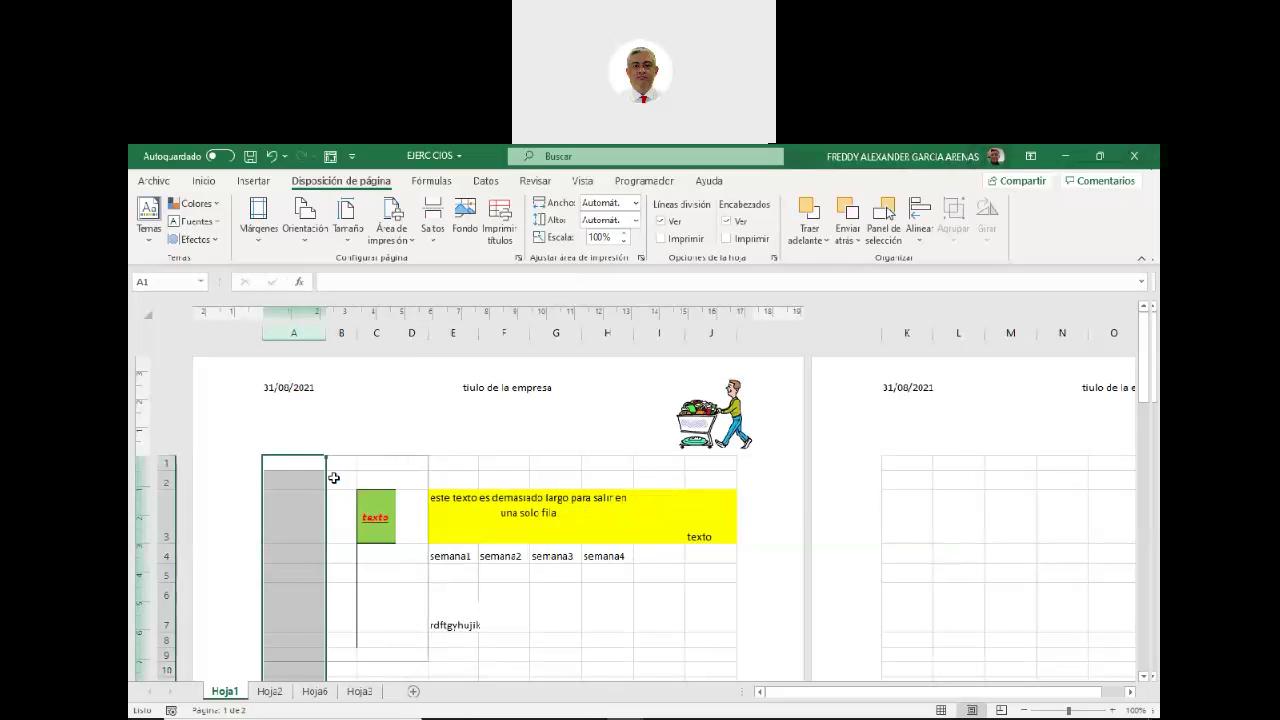
{"action": "scroll", "coordinate": [696, 536], "scroll_direction": "down", "scroll_amount": 2}
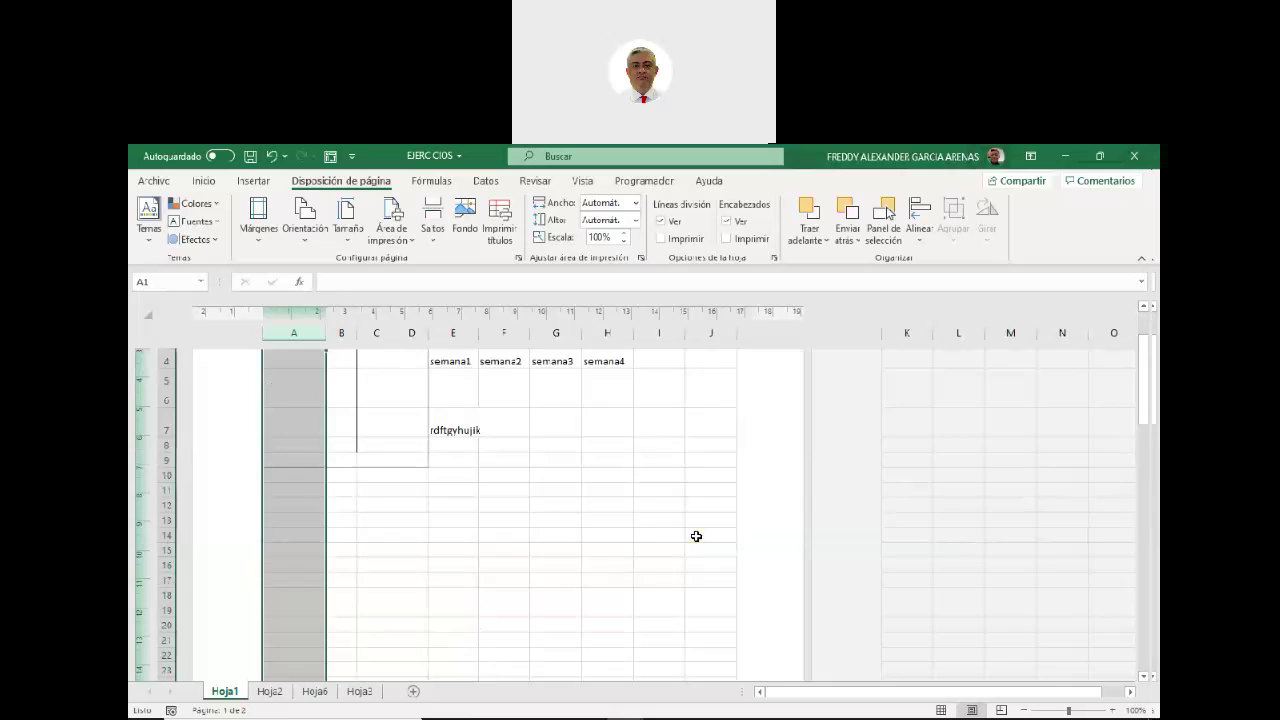
{"action": "scroll", "coordinate": [651, 545], "scroll_direction": "up", "scroll_amount": 2}
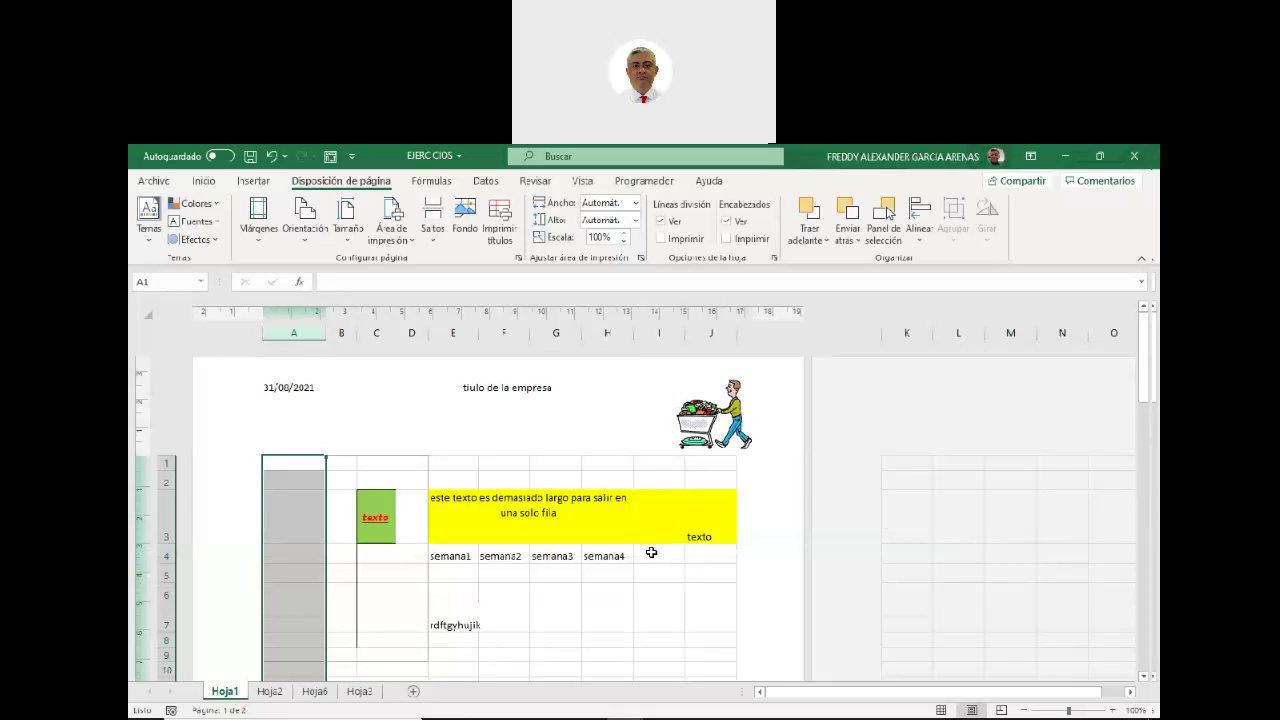
Enter the word texto extended with a long run of o's in cell E32, above the footer.
{"action": "scroll", "coordinate": [651, 555], "scroll_direction": "down", "scroll_amount": 2}
{"action": "scroll", "coordinate": [651, 565], "scroll_direction": "down", "scroll_amount": 4}
{"action": "left_click", "coordinate": [451, 498]}
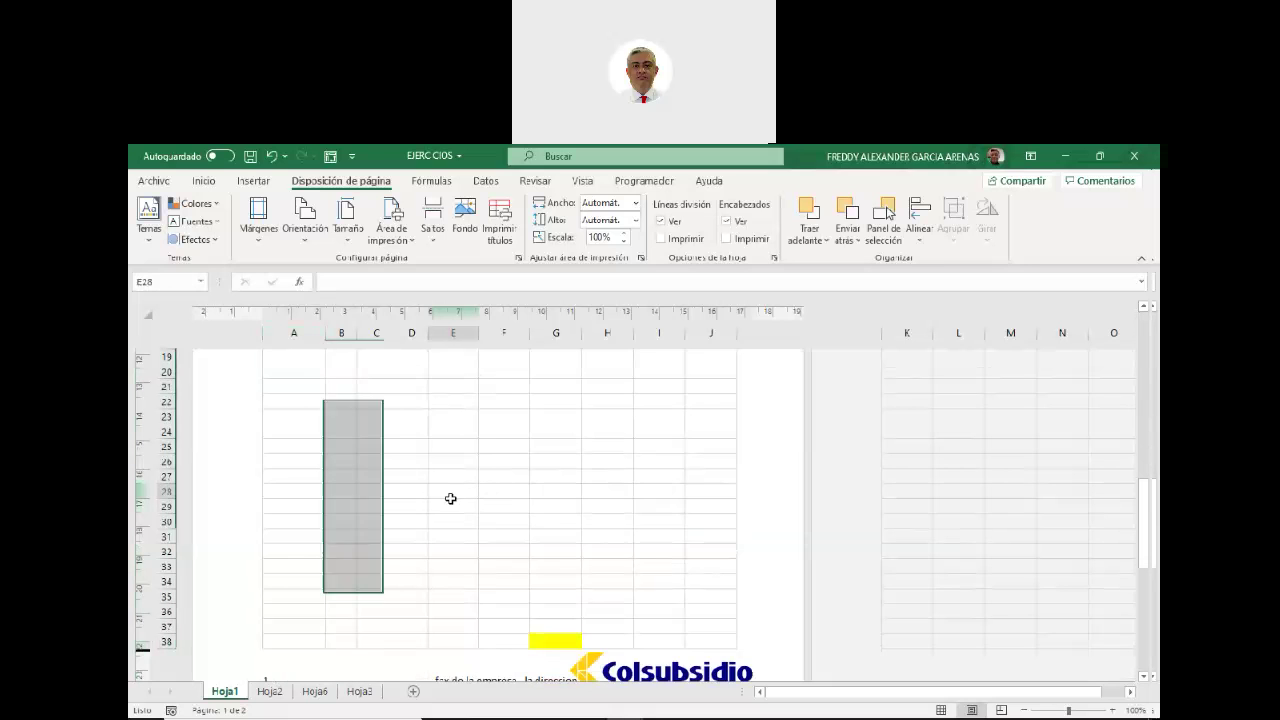
{"action": "left_click", "coordinate": [449, 551]}
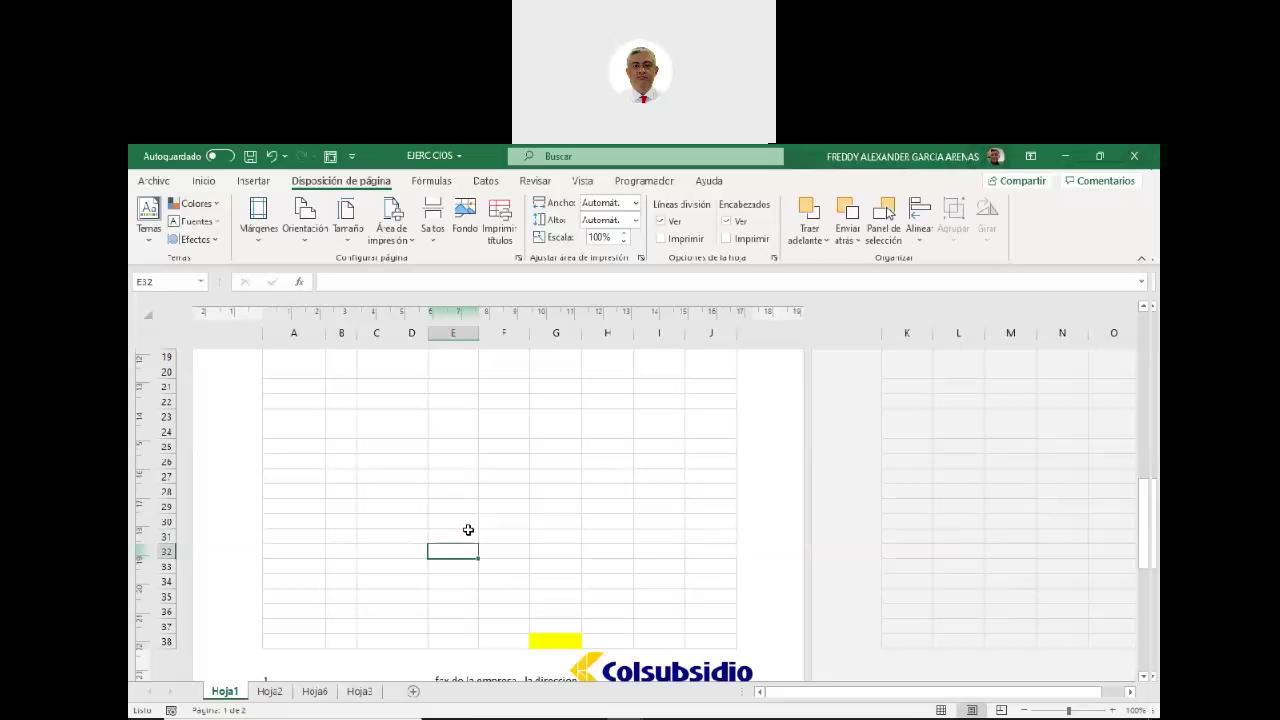
{"action": "type", "text": "textooooooooooooooooooooo"}
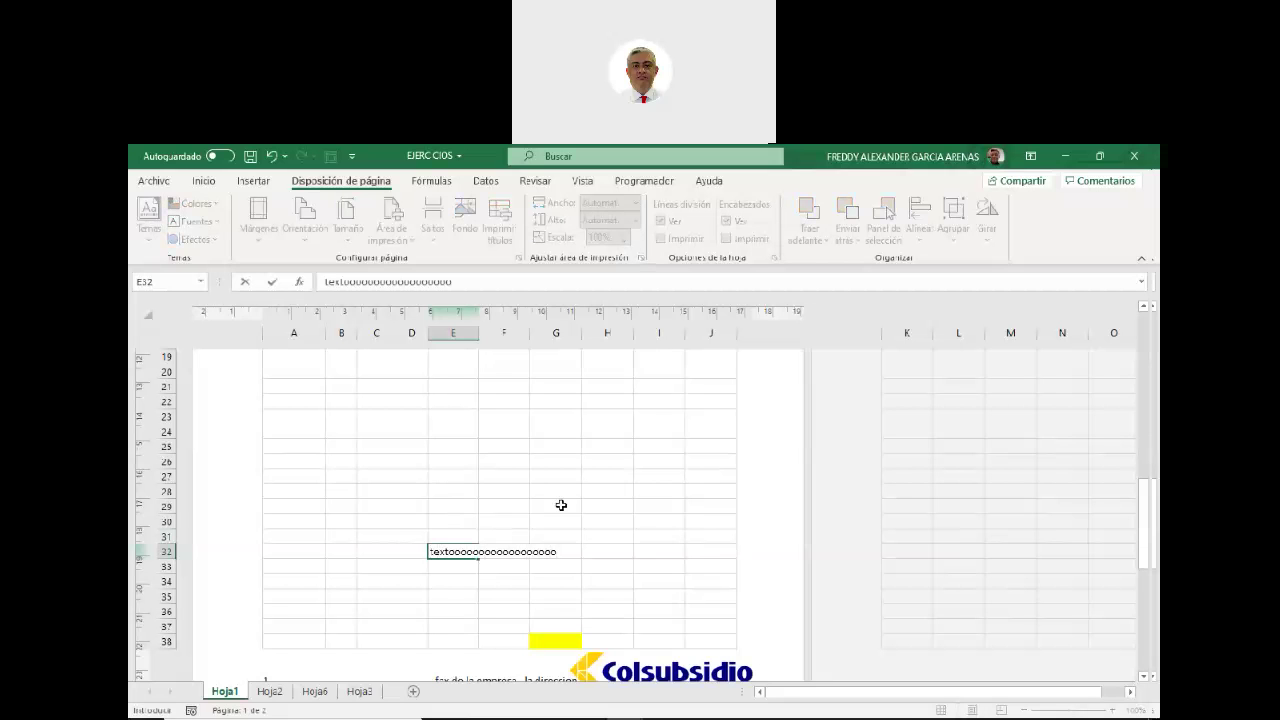
{"action": "left_click", "coordinate": [561, 505]}
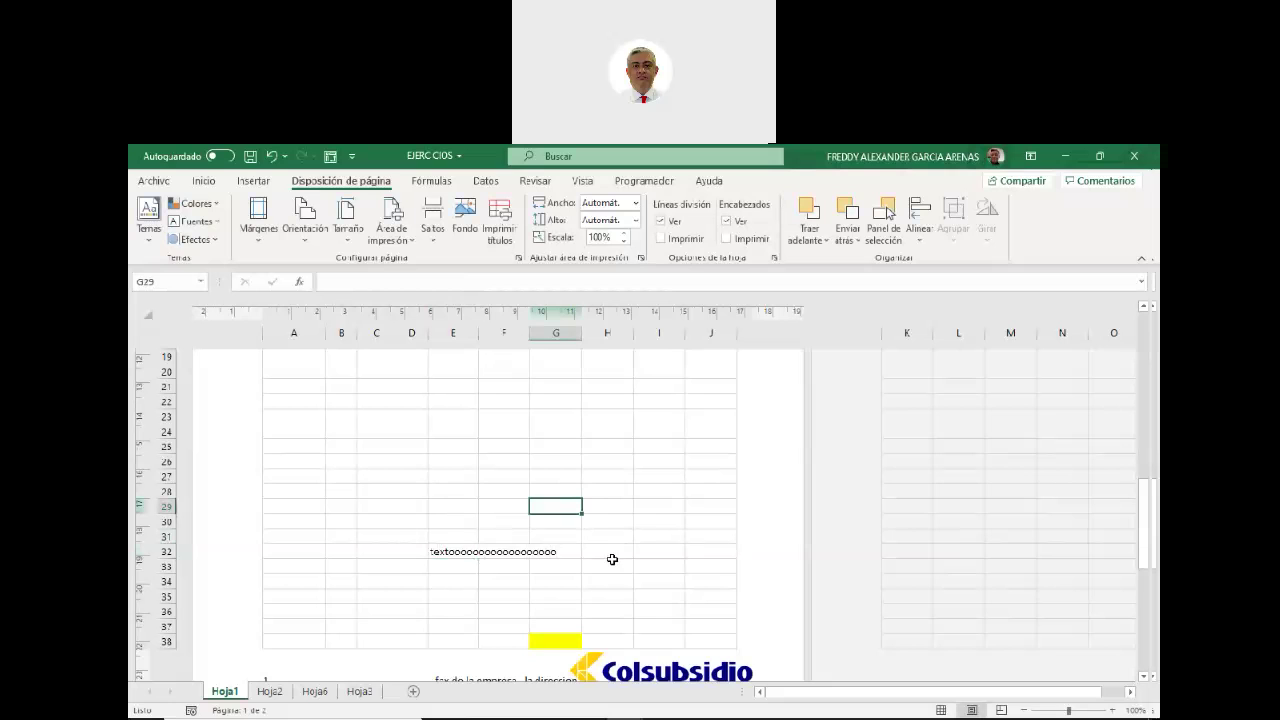
{"action": "scroll", "coordinate": [612, 559], "scroll_direction": "down", "scroll_amount": 1}
{"action": "left_click", "coordinate": [461, 506]}
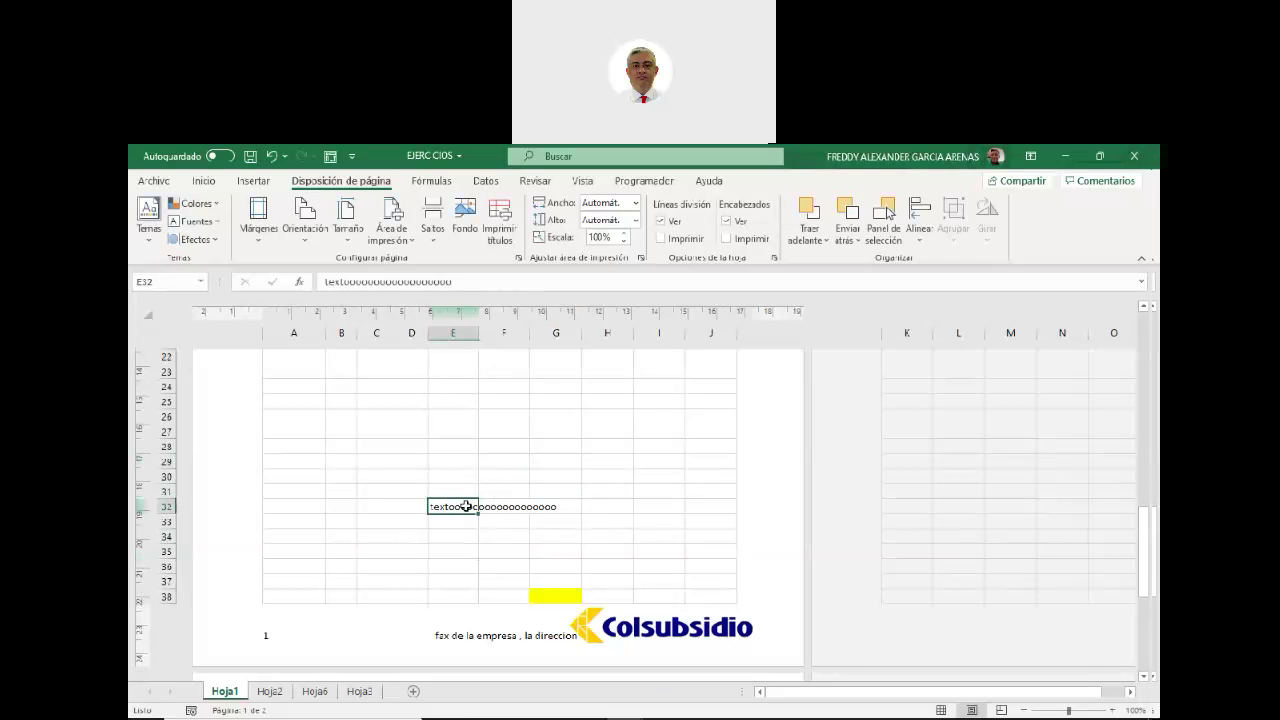
{"action": "scroll", "coordinate": [591, 519], "scroll_direction": "up", "scroll_amount": 5}
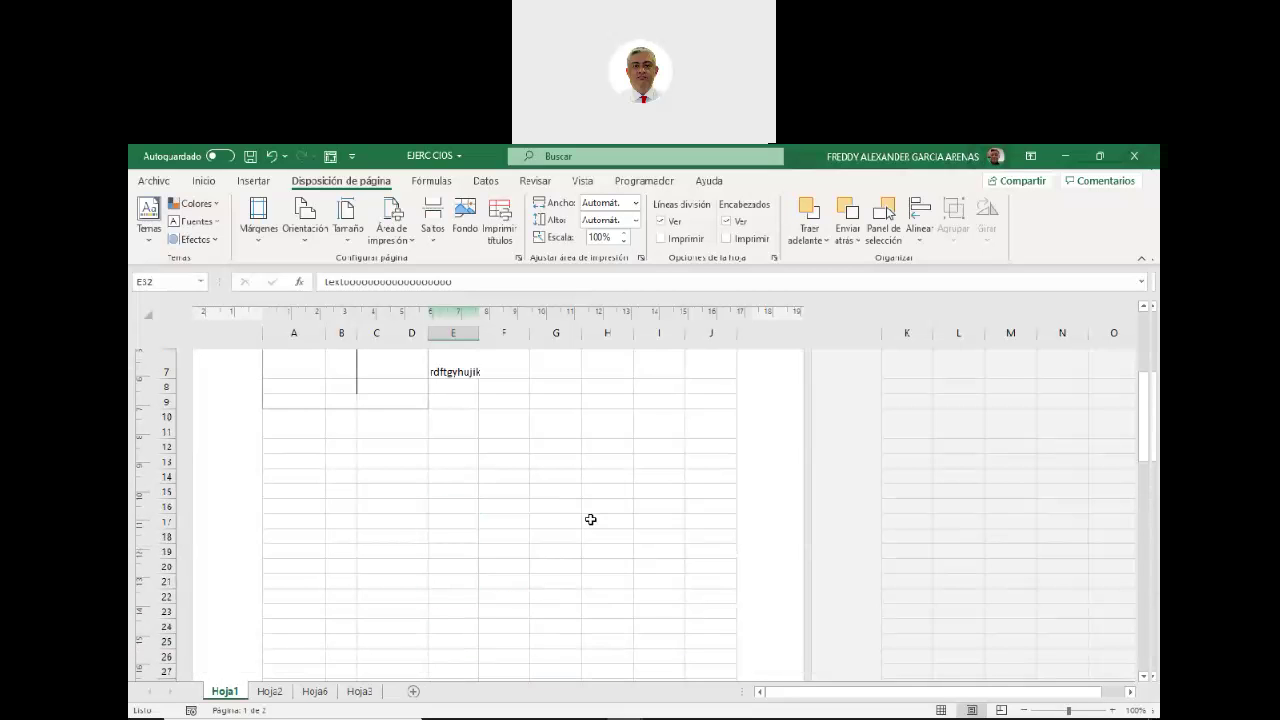
{"action": "scroll", "coordinate": [591, 519], "scroll_direction": "up", "scroll_amount": 3}
{"action": "scroll", "coordinate": [591, 519], "scroll_direction": "down", "scroll_amount": 2}
{"action": "scroll", "coordinate": [591, 519], "scroll_direction": "up", "scroll_amount": 2}
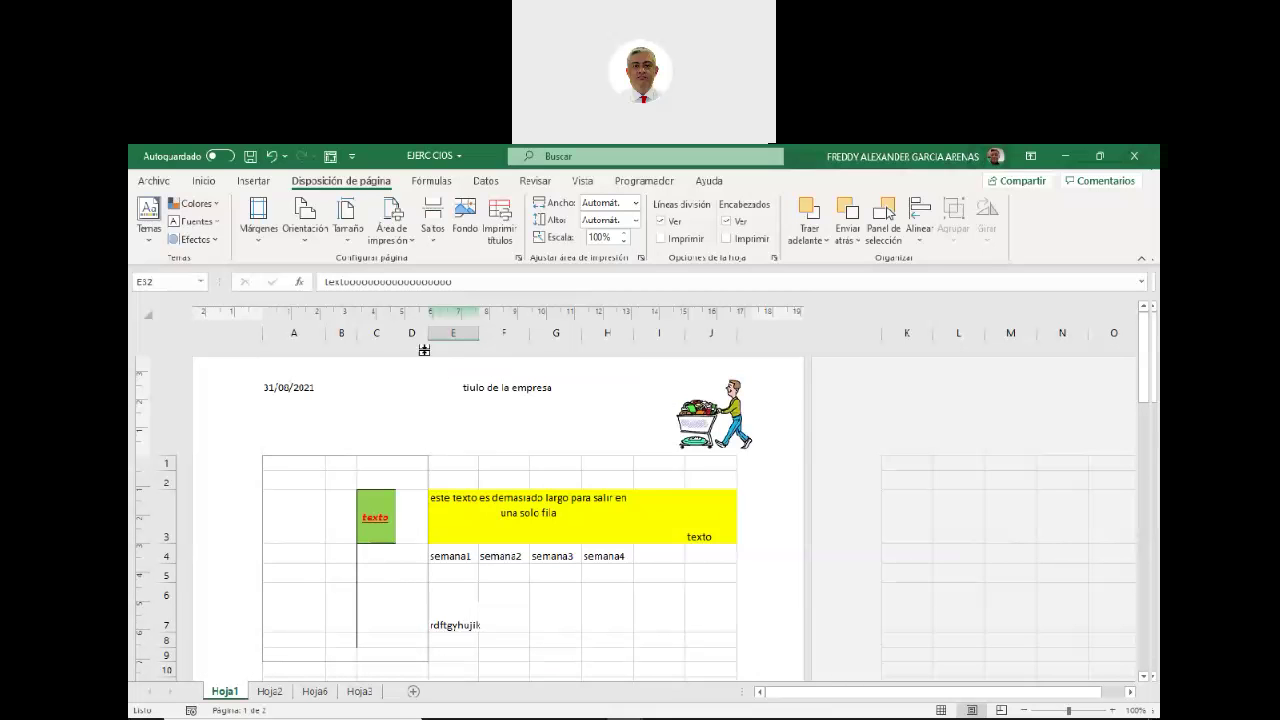
{"action": "left_click", "coordinate": [400, 243]}
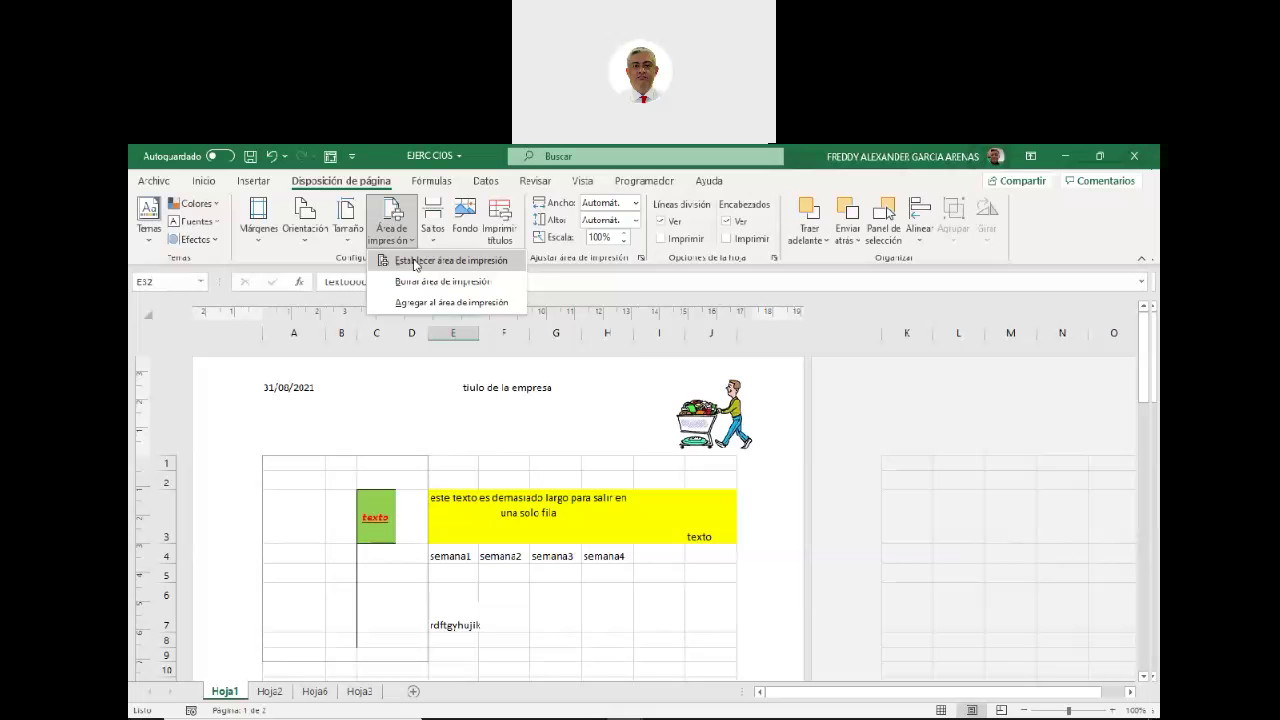
{"action": "left_click", "coordinate": [416, 261]}
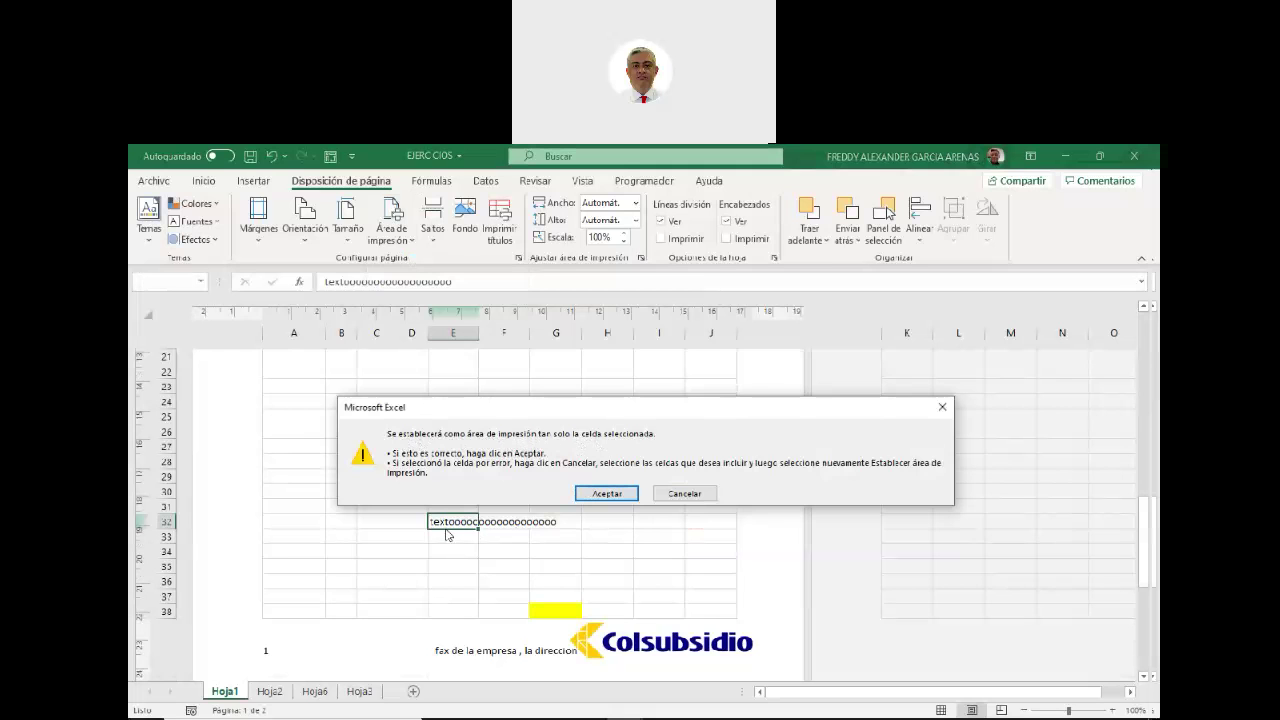
{"action": "left_click", "coordinate": [680, 494]}
Set the range A1:J9 of Hoja1 as the print area.
{"action": "scroll", "coordinate": [606, 514], "scroll_direction": "up", "scroll_amount": 5}
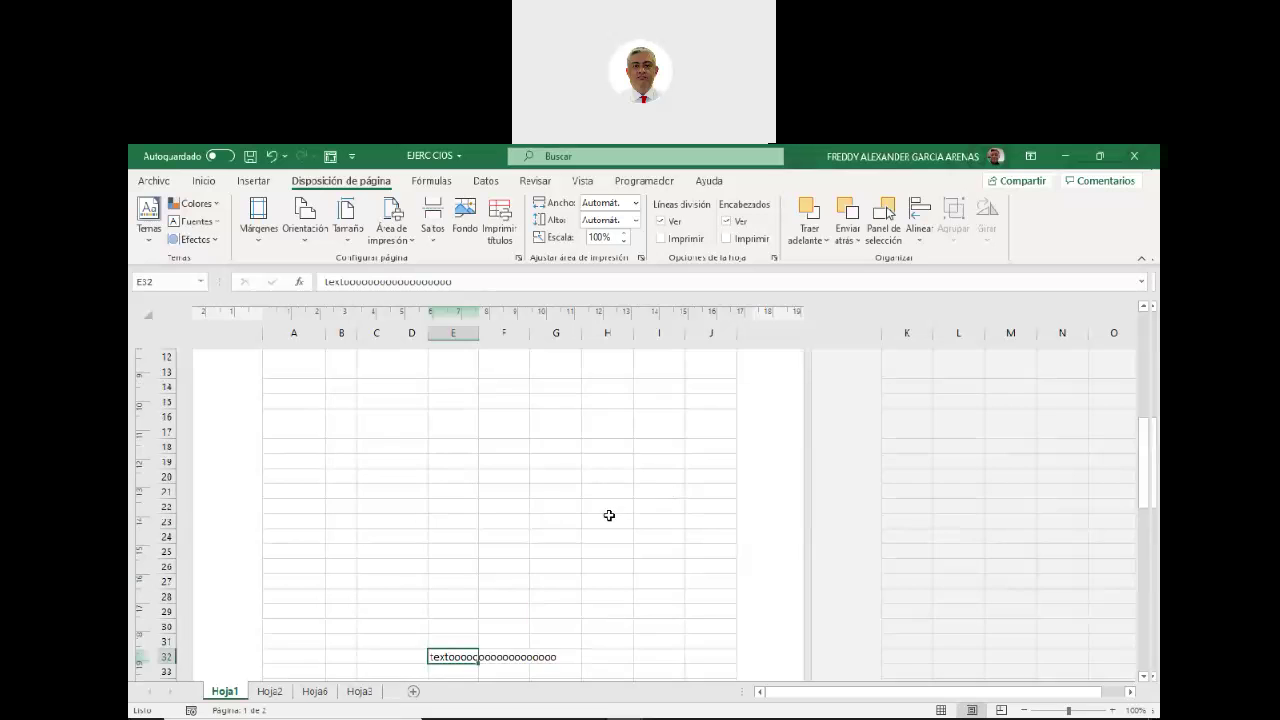
{"action": "scroll", "coordinate": [609, 516], "scroll_direction": "up", "scroll_amount": 3}
{"action": "scroll", "coordinate": [606, 514], "scroll_direction": "down", "scroll_amount": 2}
{"action": "scroll", "coordinate": [606, 514], "scroll_direction": "up", "scroll_amount": 2}
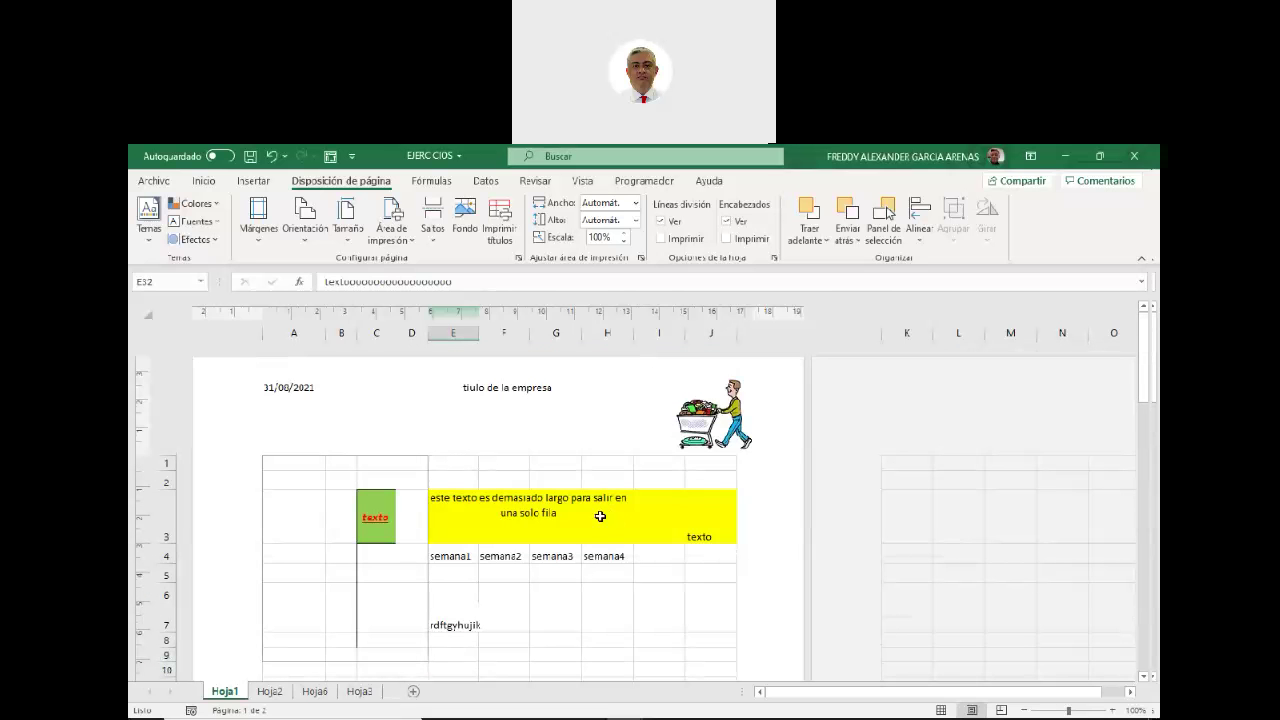
{"action": "left_click_drag", "start_coordinate": [311, 463], "coordinate": [730, 655]}
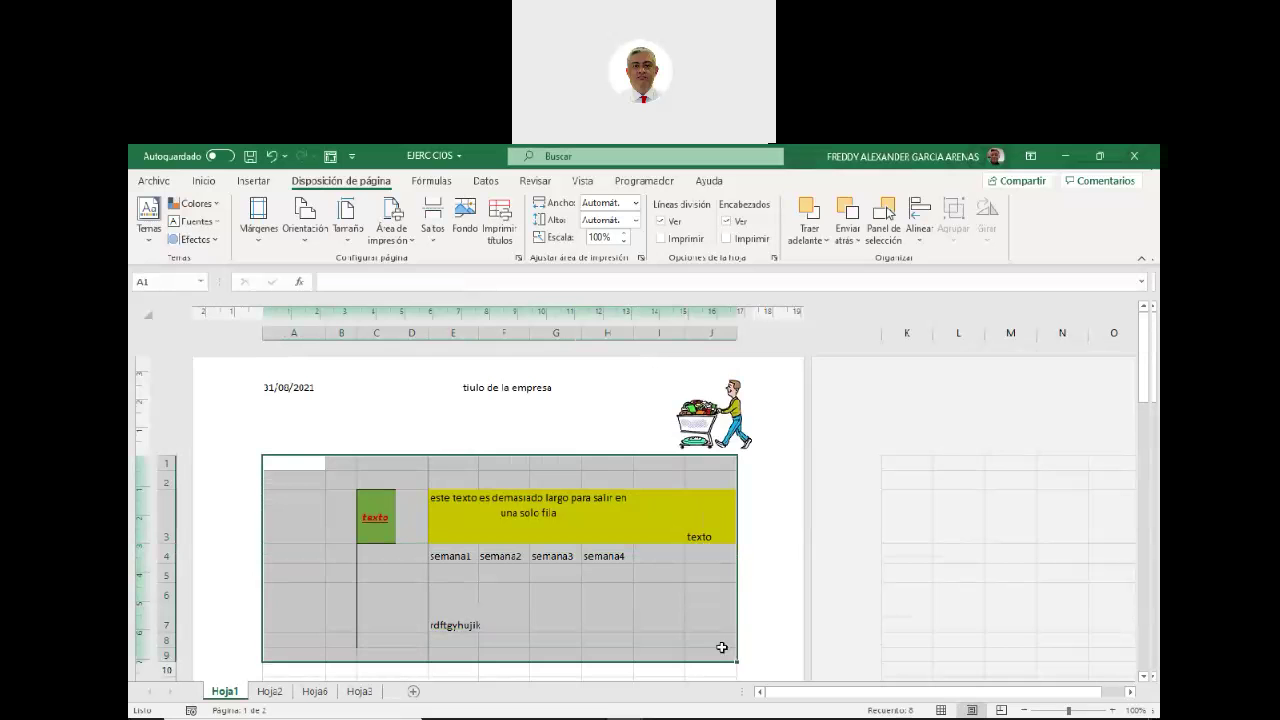
{"action": "left_click", "coordinate": [409, 246]}
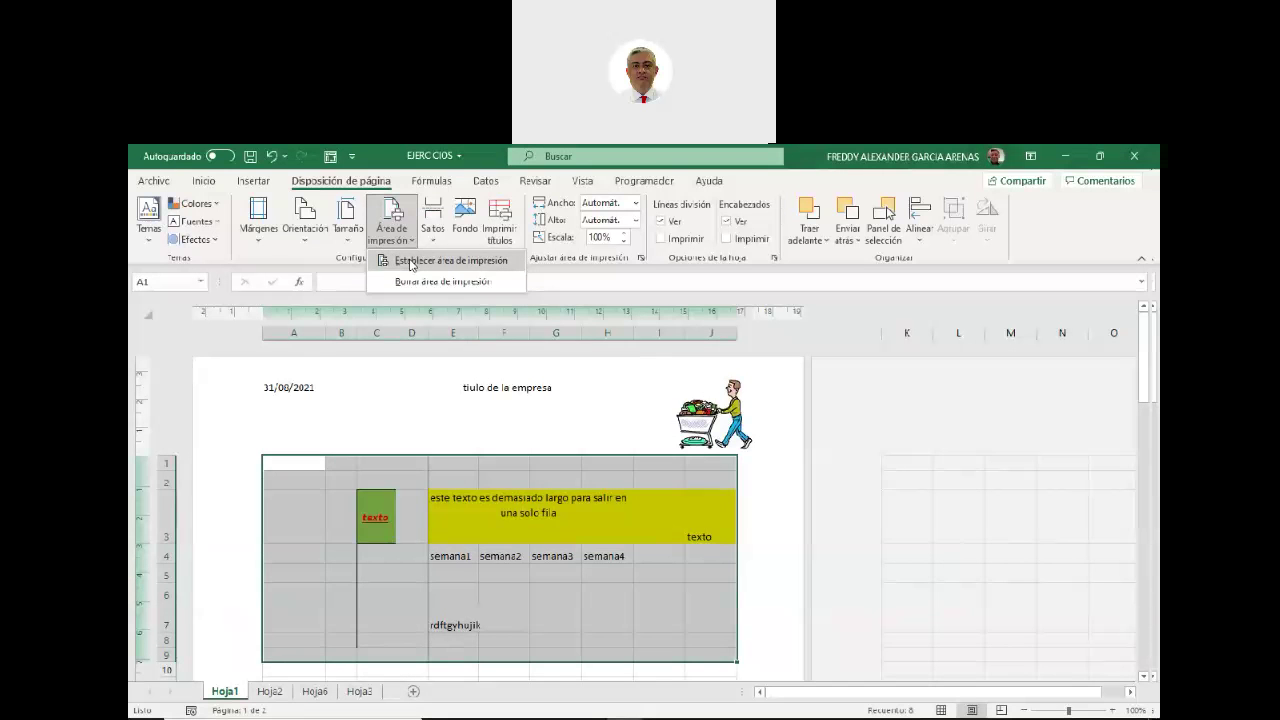
{"action": "left_click", "coordinate": [410, 262]}
Check the full first page of Hoja1 down to the footer, and open its print preview to examine the print area.
{"action": "scroll", "coordinate": [568, 560], "scroll_direction": "down", "scroll_amount": 3}
{"action": "scroll", "coordinate": [568, 560], "scroll_direction": "up", "scroll_amount": 3}
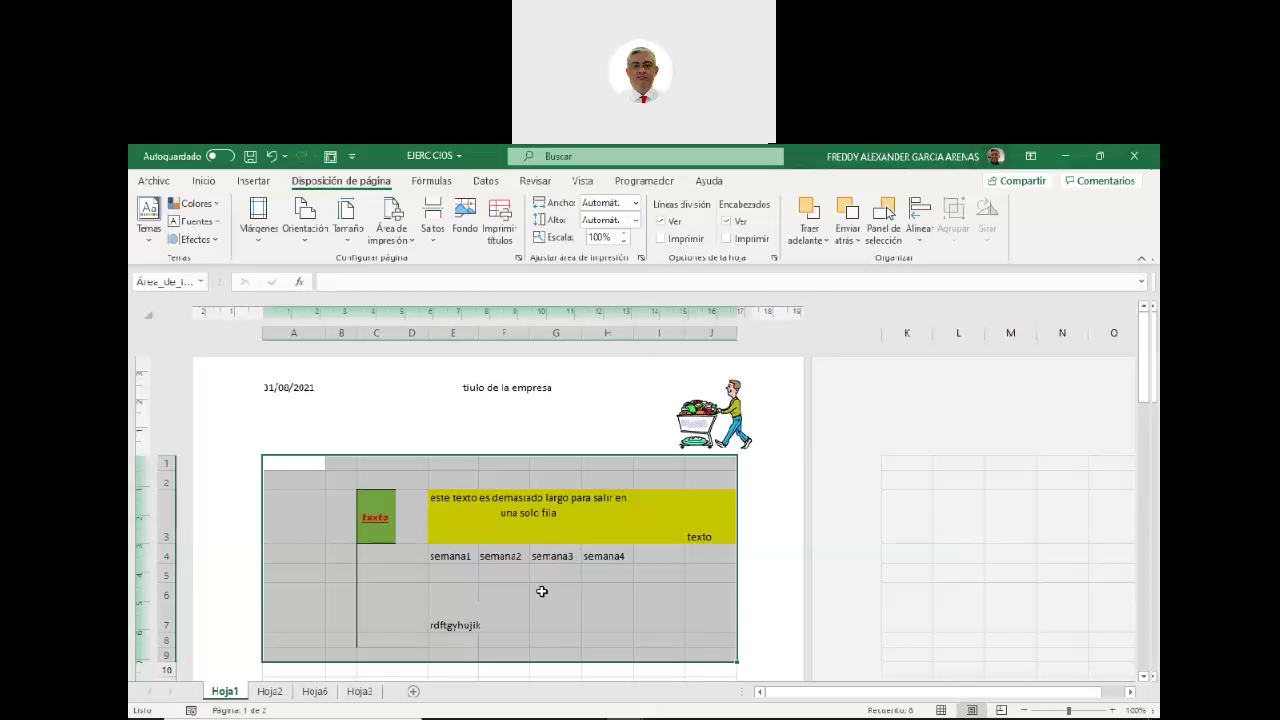
{"action": "scroll", "coordinate": [541, 591], "scroll_direction": "down", "scroll_amount": 5}
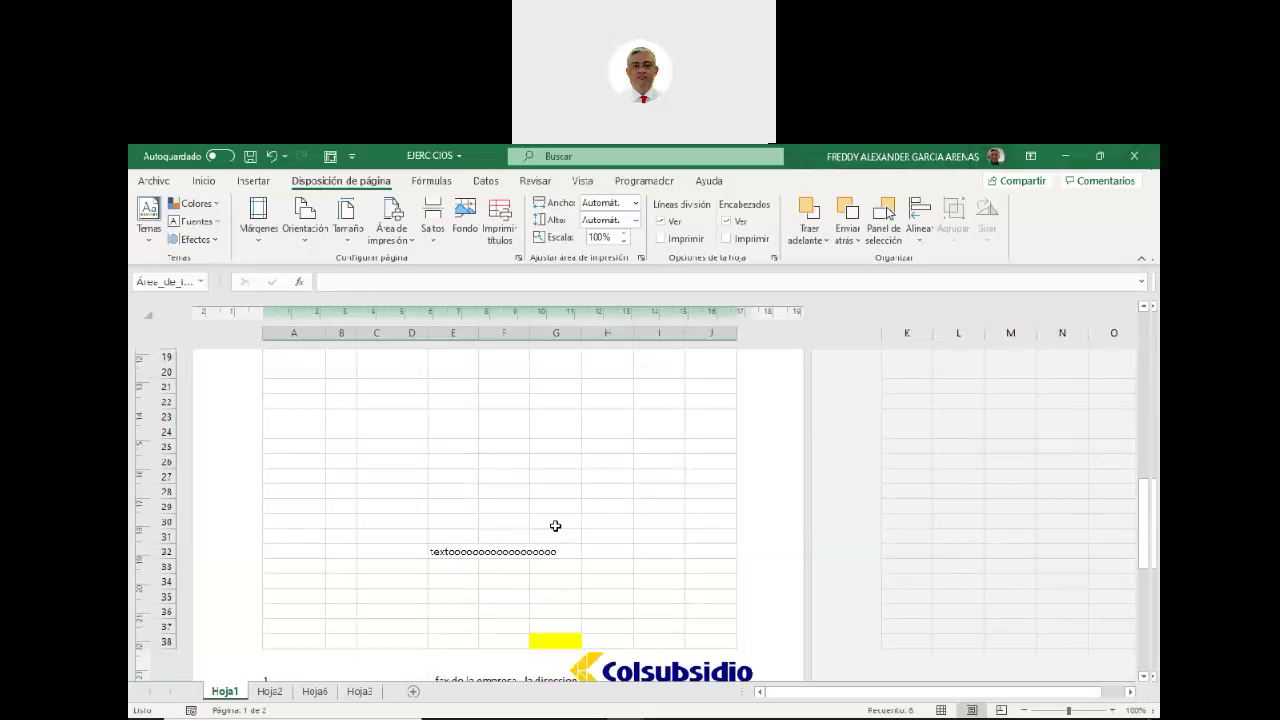
{"action": "scroll", "coordinate": [555, 526], "scroll_direction": "up", "scroll_amount": 5}
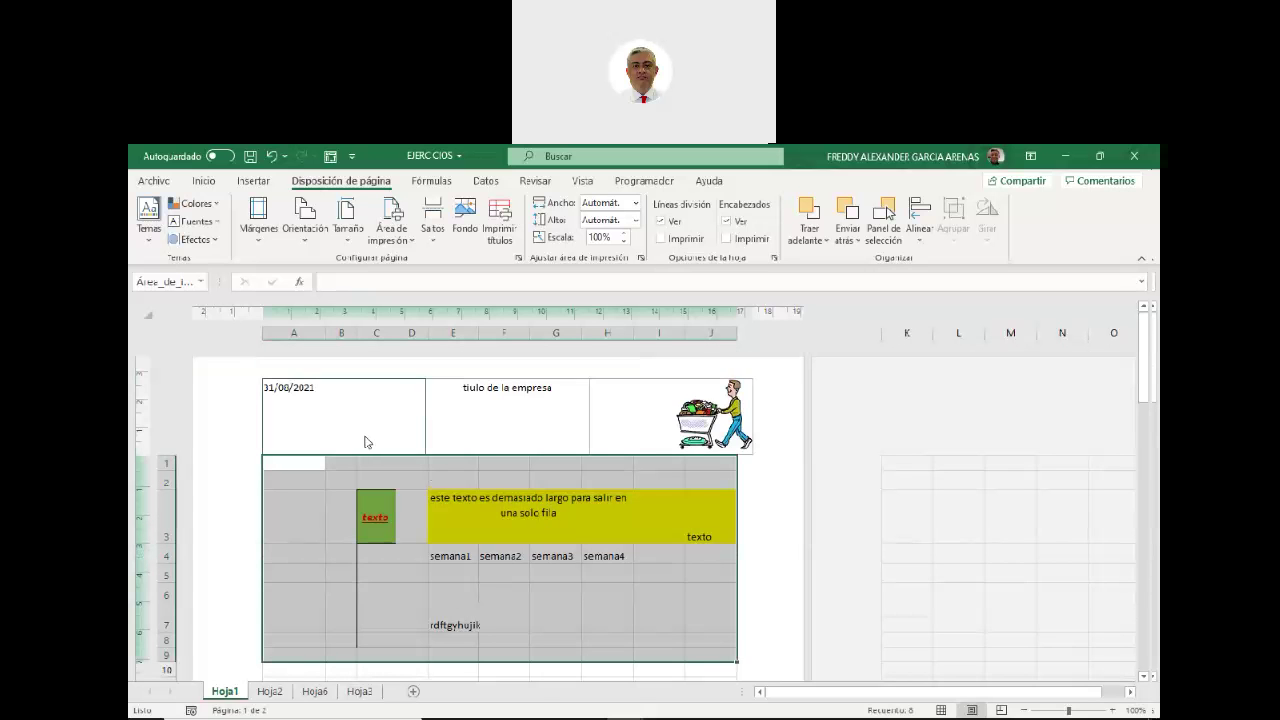
{"action": "left_click", "coordinate": [155, 181]}
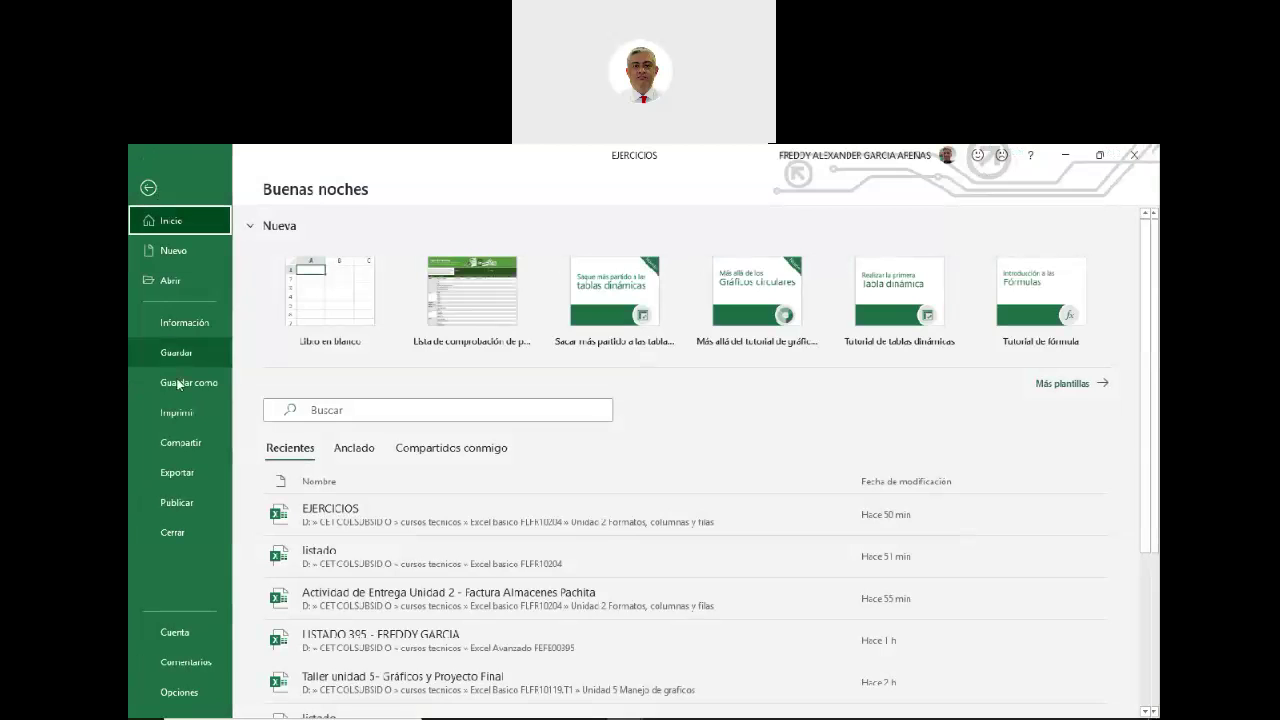
{"action": "left_click", "coordinate": [187, 414]}
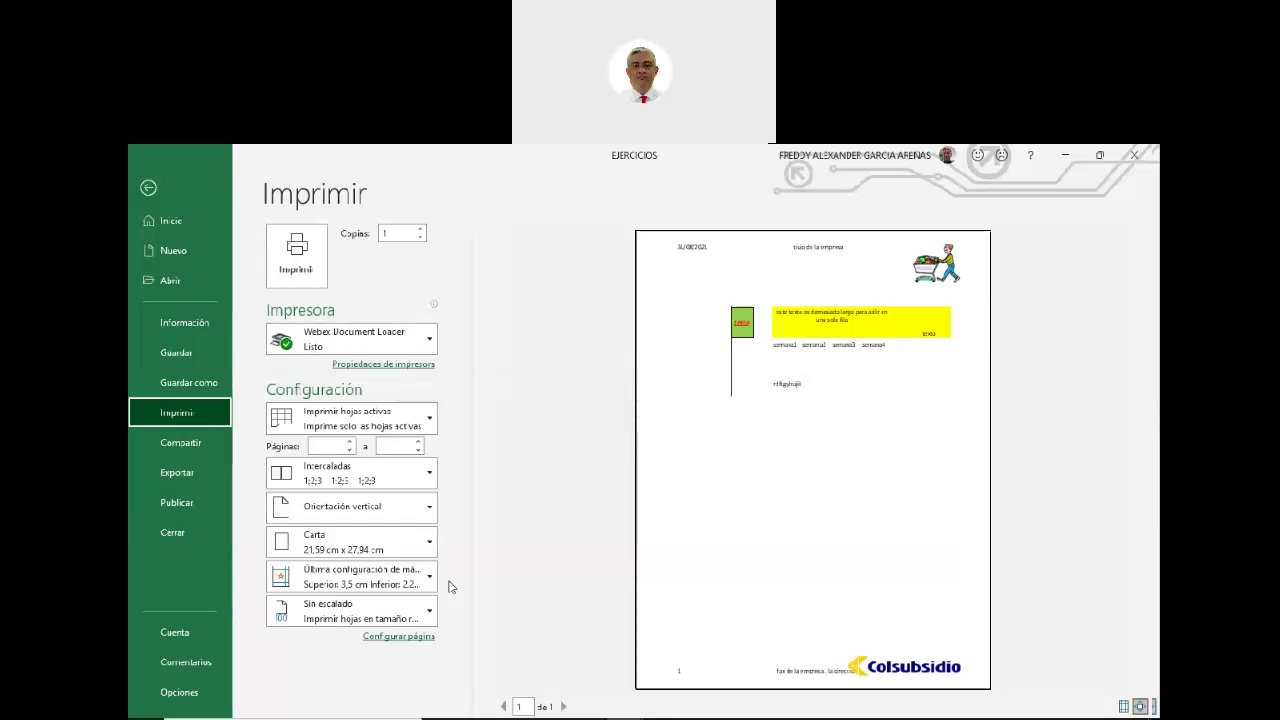
Set the print scale to 80% of normal size in the page setup from the print preview.
{"action": "left_click", "coordinate": [378, 611]}
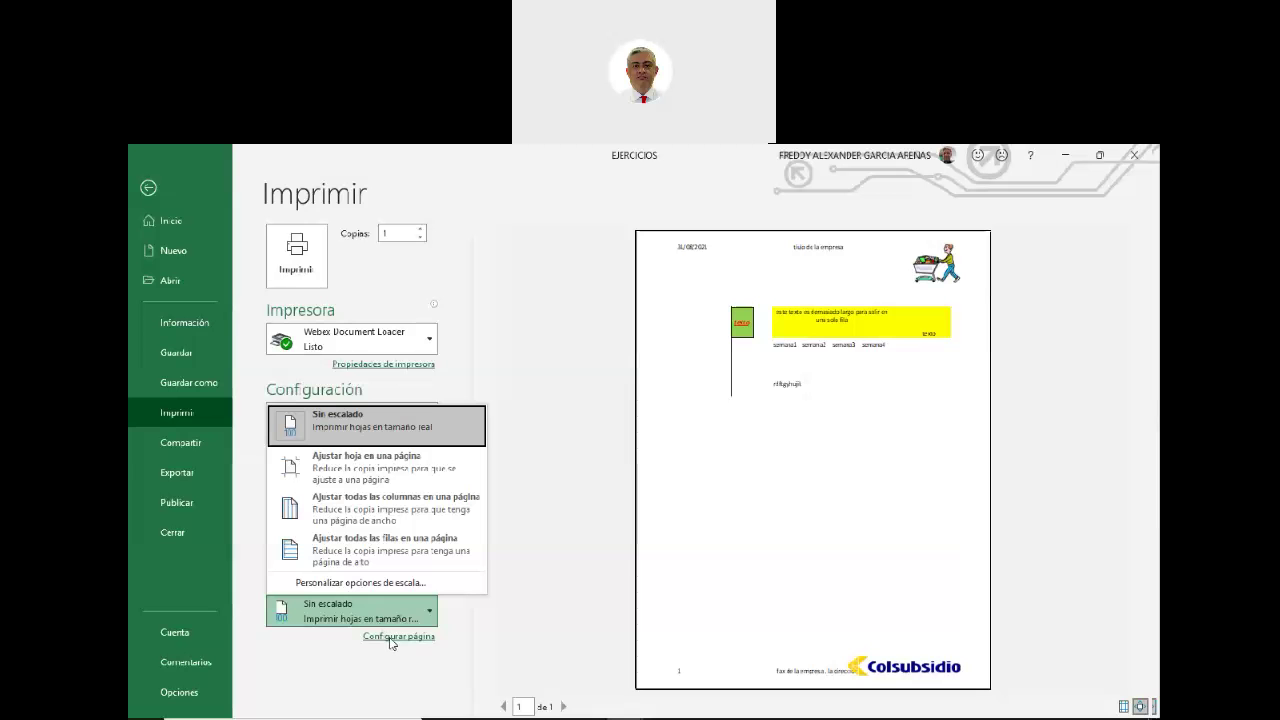
{"action": "left_click", "coordinate": [391, 643]}
{"action": "left_click", "coordinate": [391, 643]}
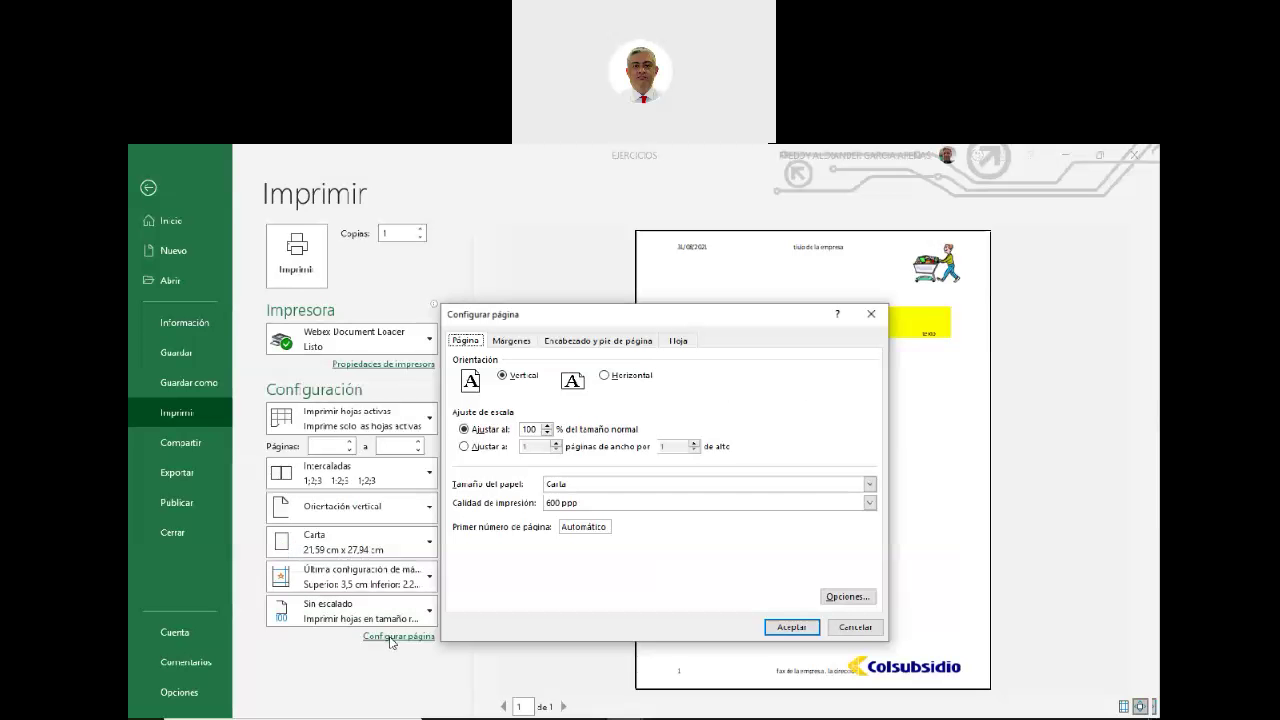
{"action": "left_click_drag", "start_coordinate": [640, 318], "coordinate": [711, 363]}
{"action": "left_click", "coordinate": [610, 474]}
{"action": "double_click", "coordinate": [605, 474]}
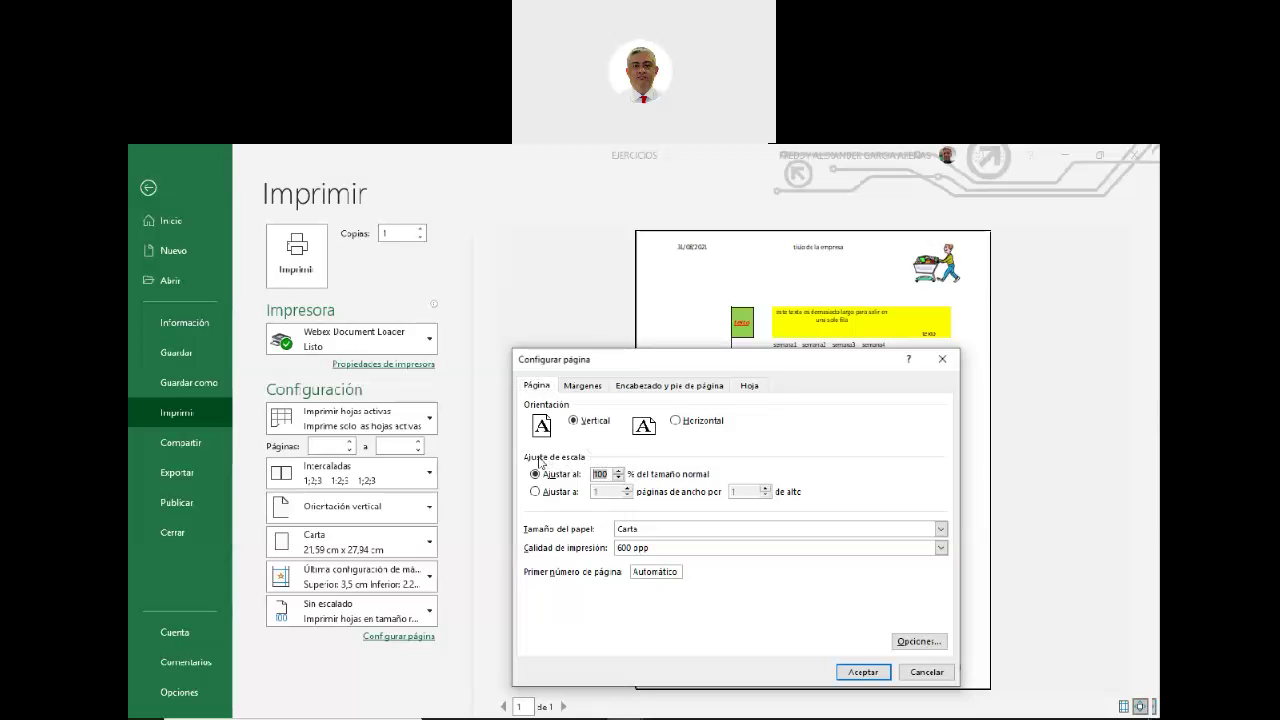
{"action": "left_click_drag", "start_coordinate": [651, 369], "coordinate": [399, 354]}
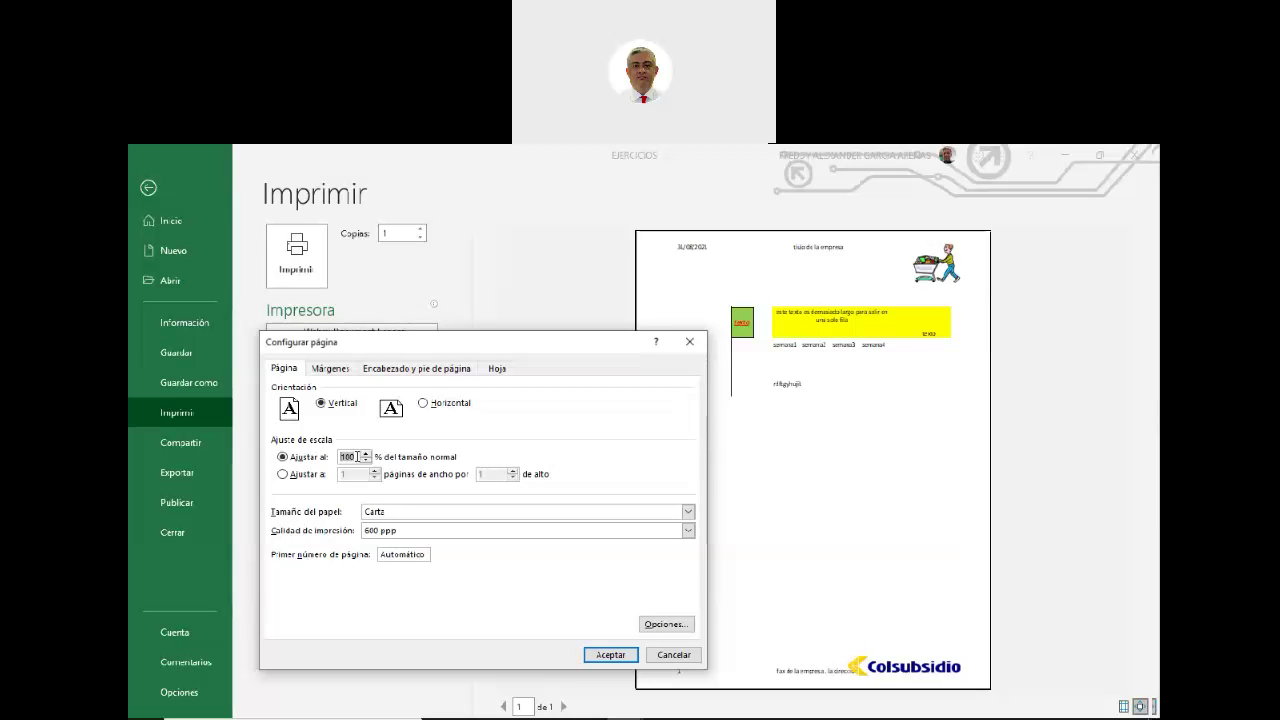
{"action": "type", "text": "80"}
{"action": "left_click", "coordinate": [606, 655]}
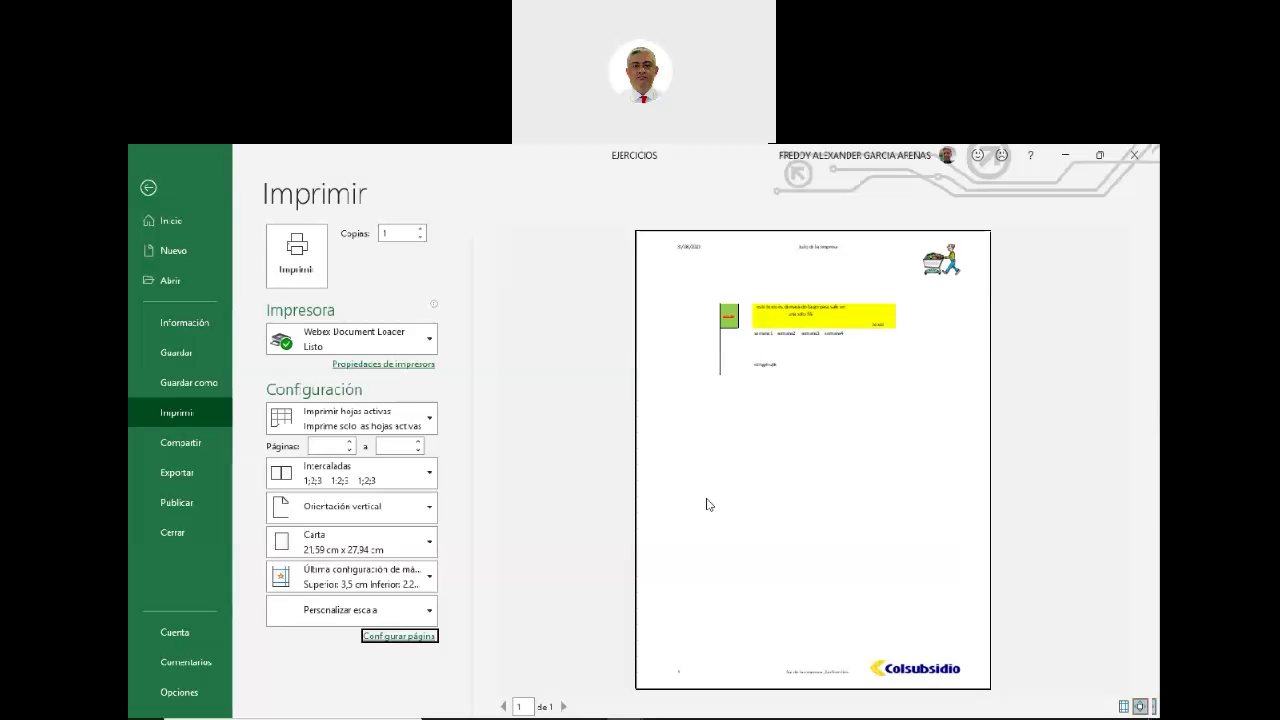
Restore the print scale to 100% of normal size in the page setup and return to the Hoja1 sheet.
{"action": "left_click", "coordinate": [393, 638]}
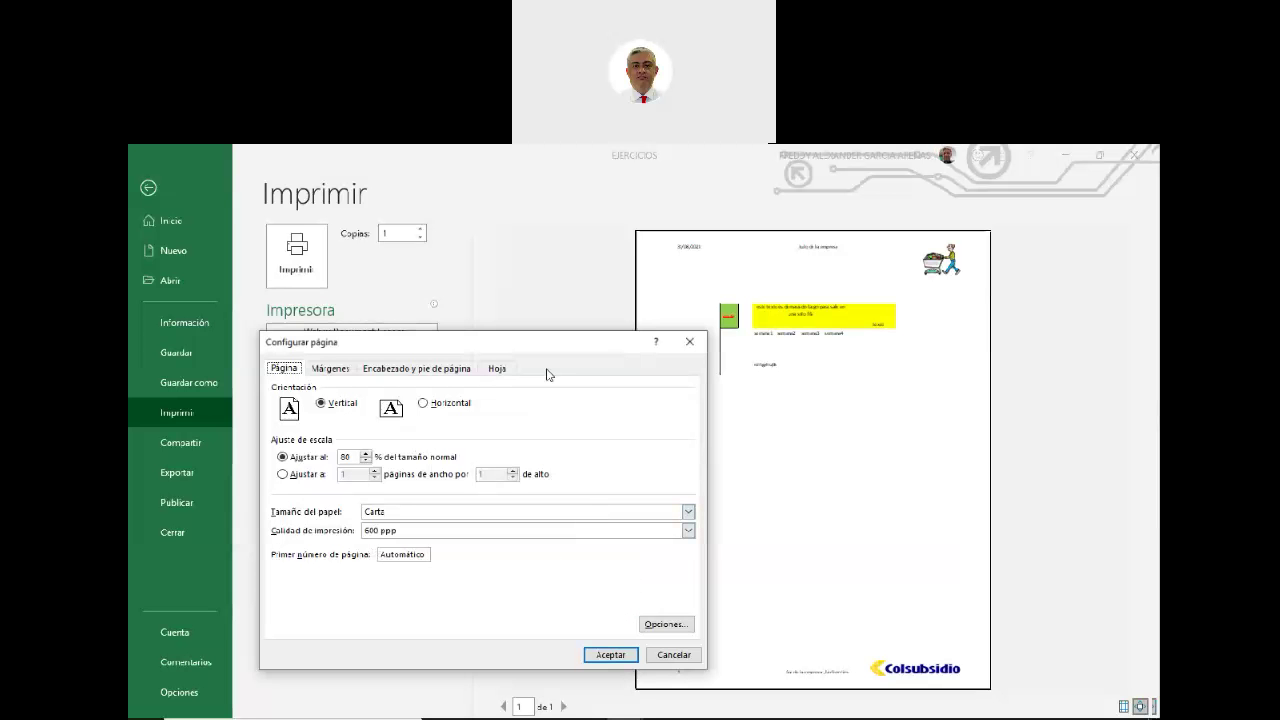
{"action": "left_click_drag", "start_coordinate": [545, 354], "coordinate": [605, 341]}
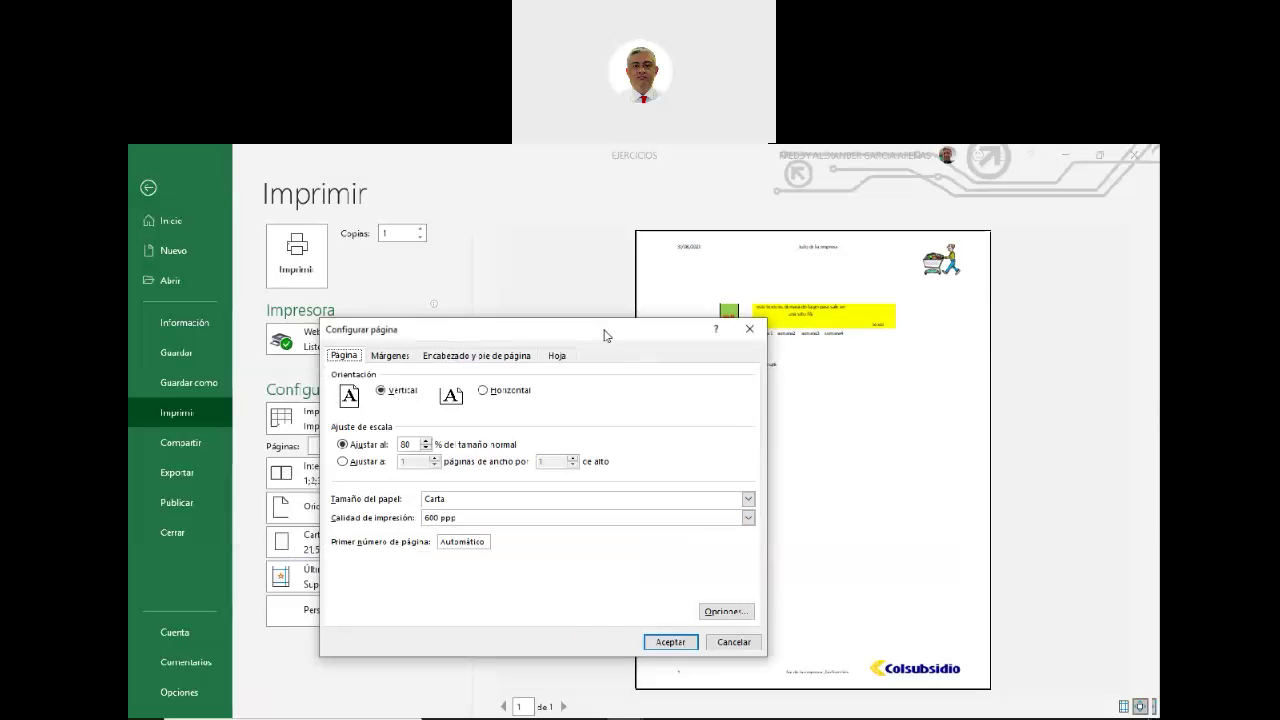
{"action": "double_click", "coordinate": [416, 441]}
{"action": "type", "text": "100"}
{"action": "left_click", "coordinate": [670, 642]}
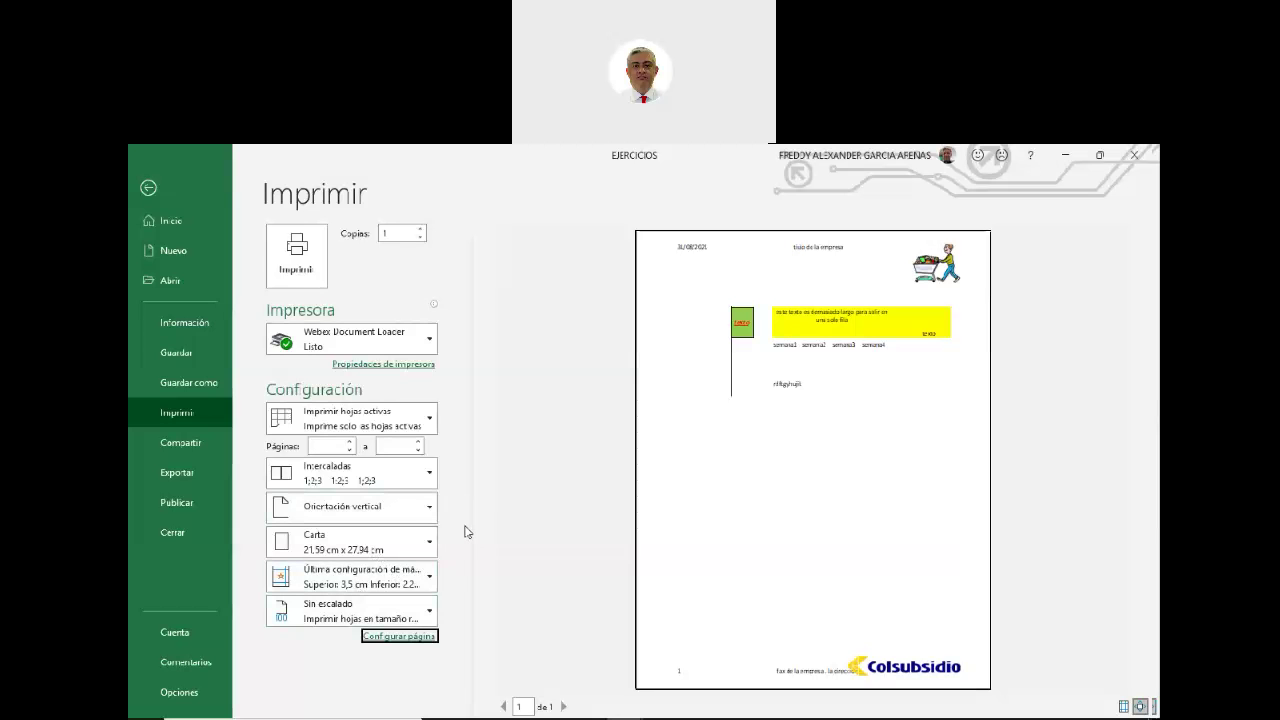
{"action": "left_click", "coordinate": [148, 189]}
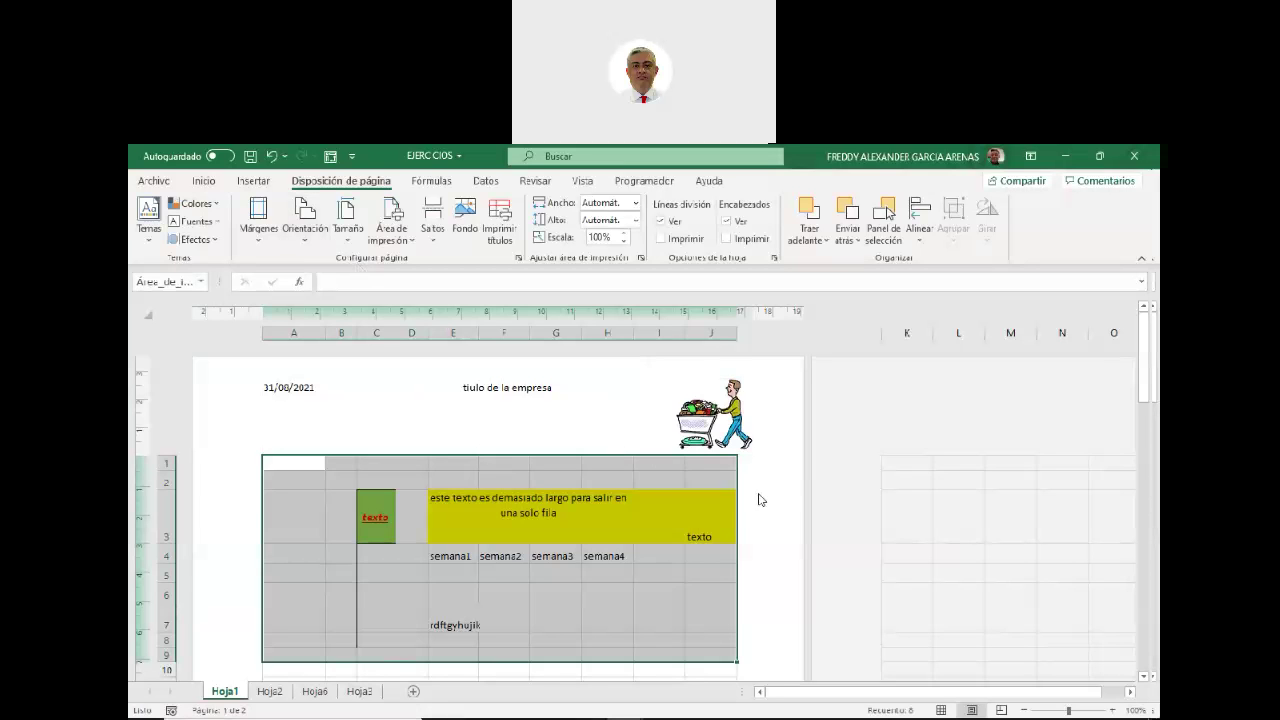
{"action": "scroll", "coordinate": [774, 491], "scroll_direction": "down", "scroll_amount": 3}
{"action": "scroll", "coordinate": [774, 491], "scroll_direction": "up", "scroll_amount": 3}
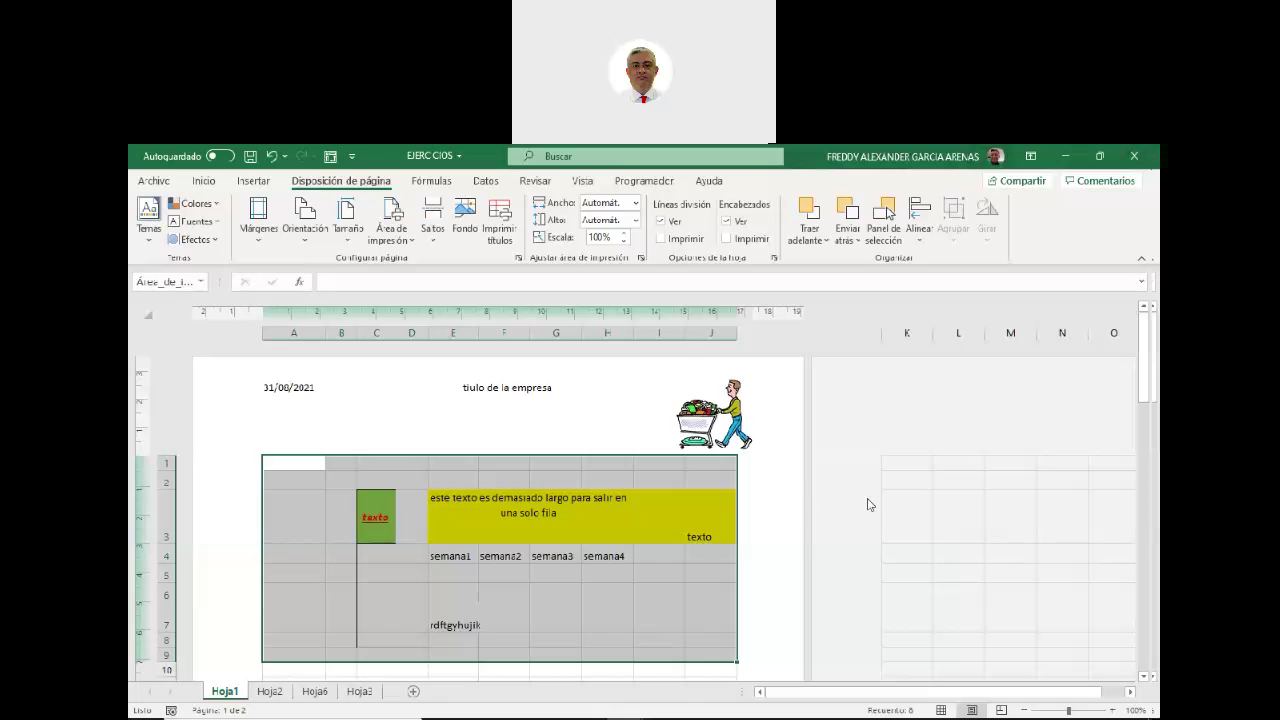